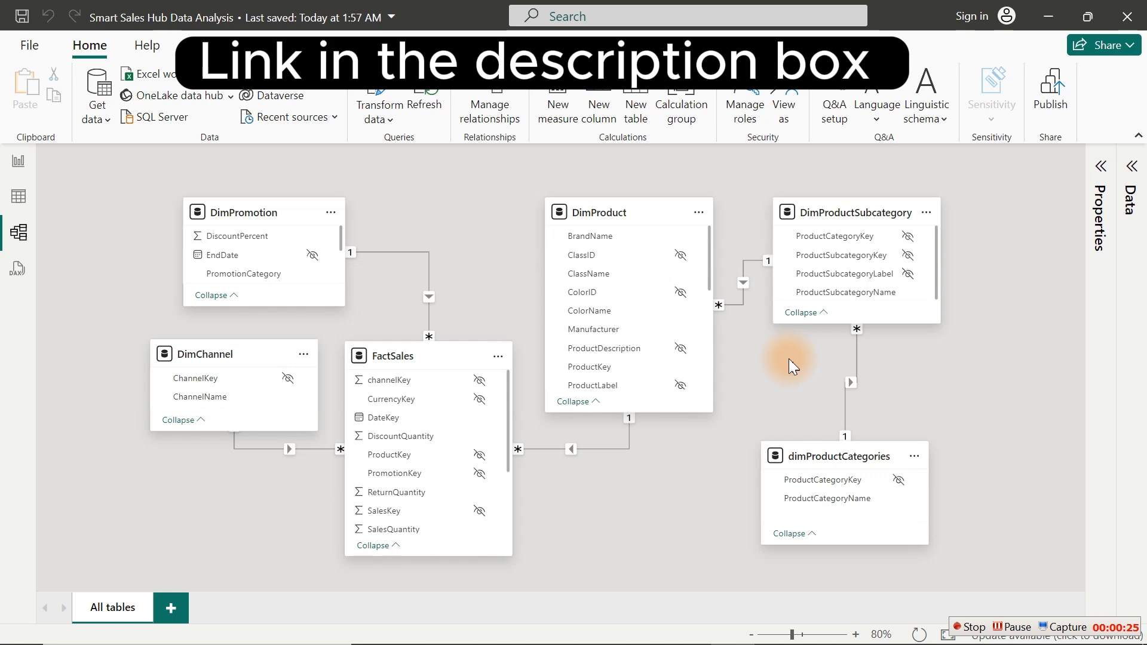
Step: Review the data in the DimPromotion, DimProductSubcategory, dimProductCategories, DimProduct and DimChannel tables
click(17, 196)
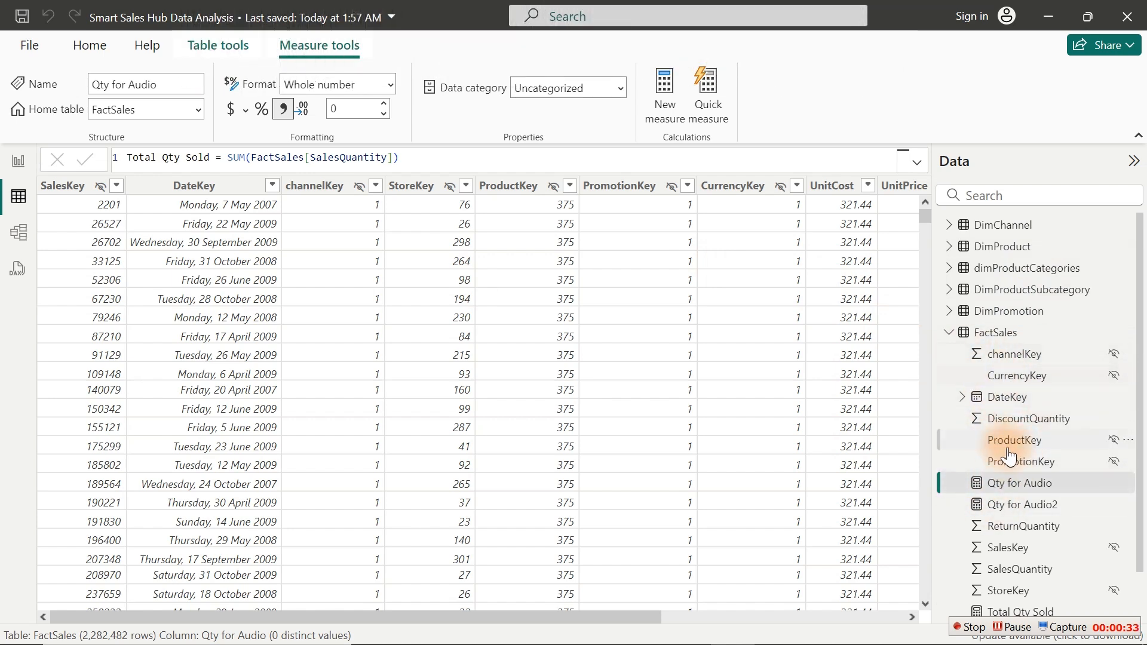
click(976, 311)
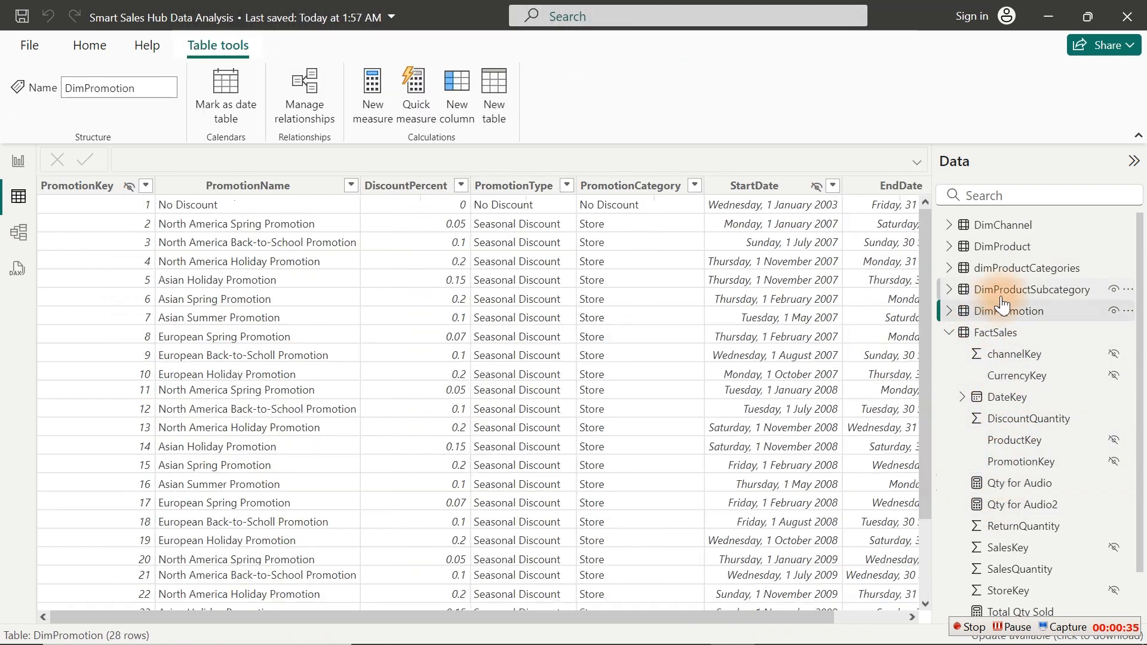
click(1000, 289)
click(1011, 266)
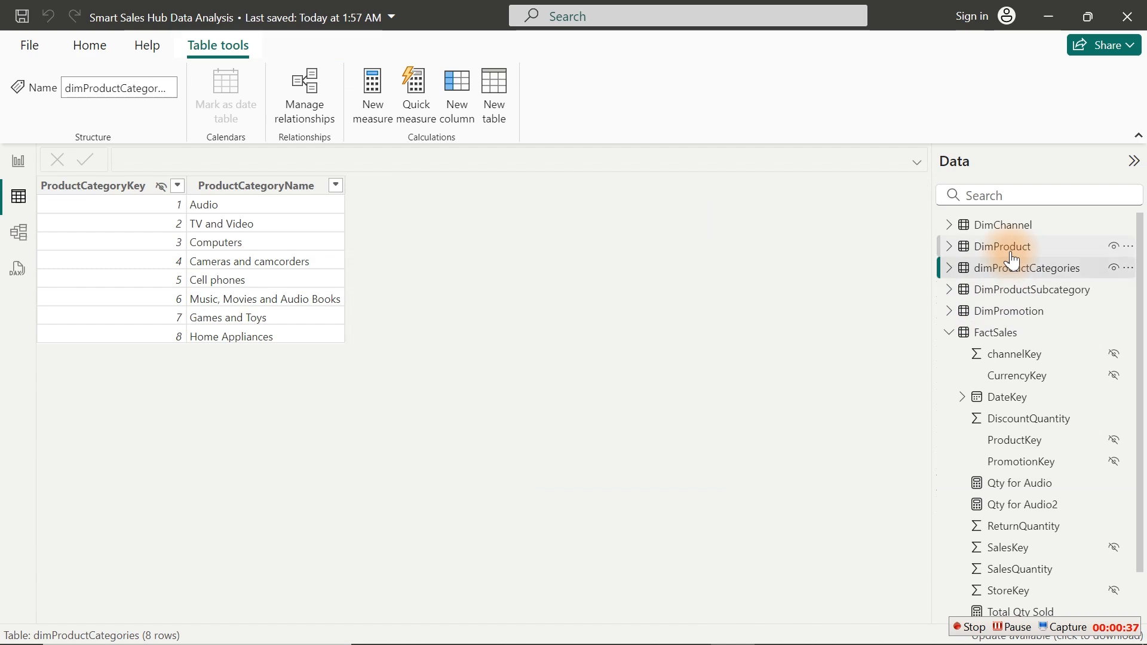
click(1009, 248)
click(1003, 225)
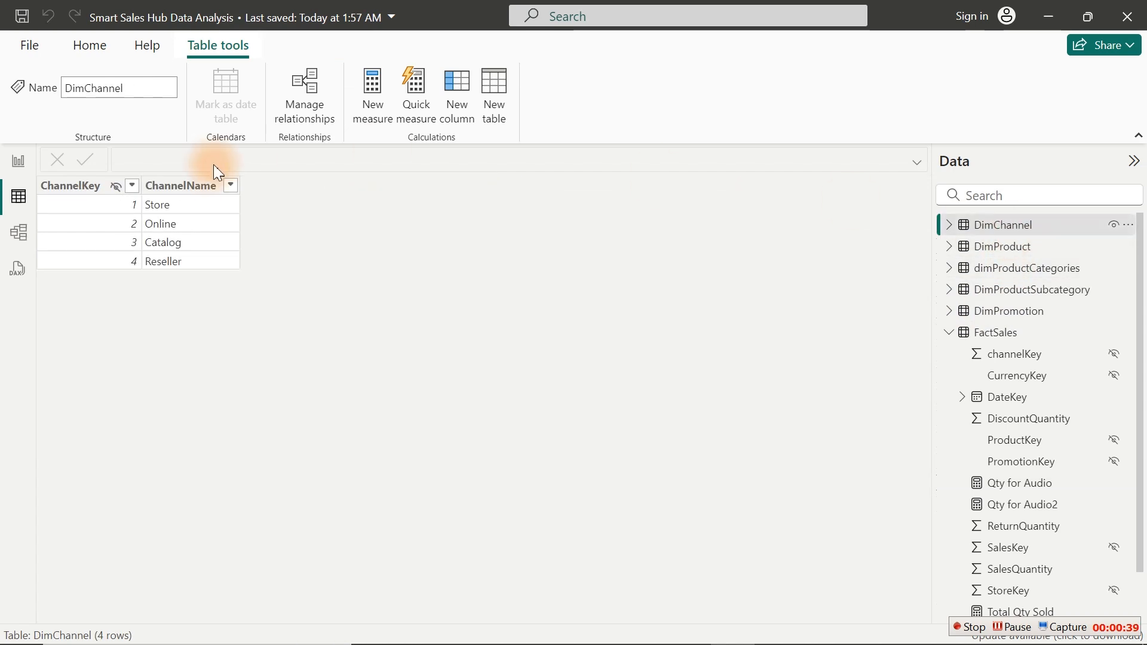
Step: Compare the FactSales fields offered in the report with the table's full columns, including DiscountQuantity, and its field options
click(23, 169)
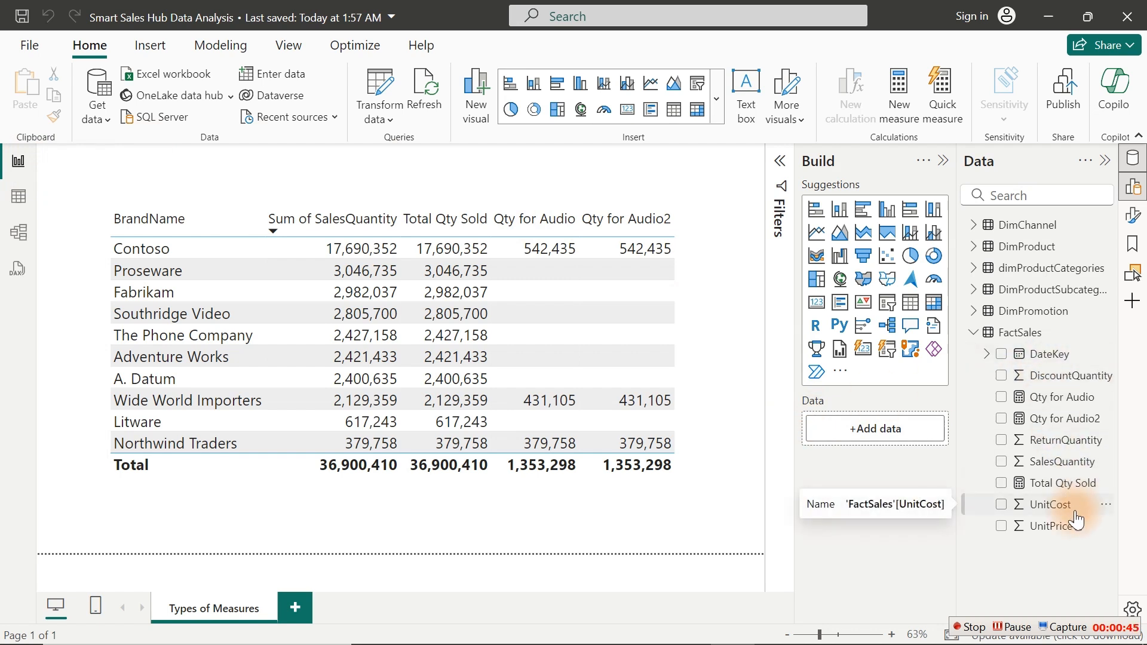
click(17, 197)
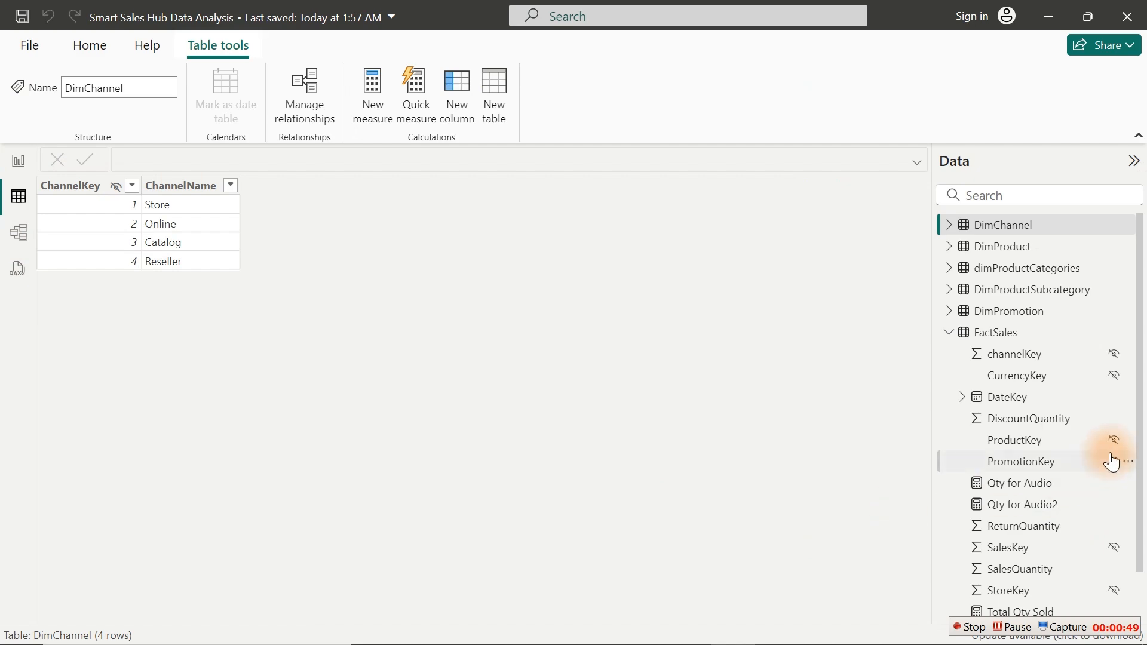
click(1028, 418)
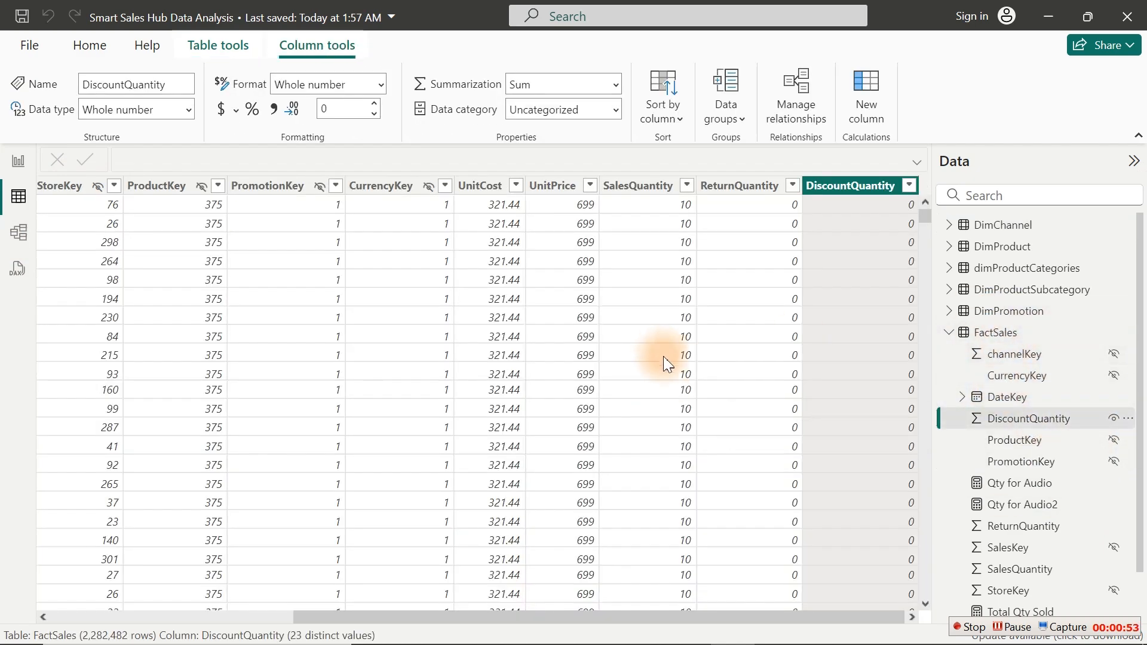
drag(624, 619, 883, 570)
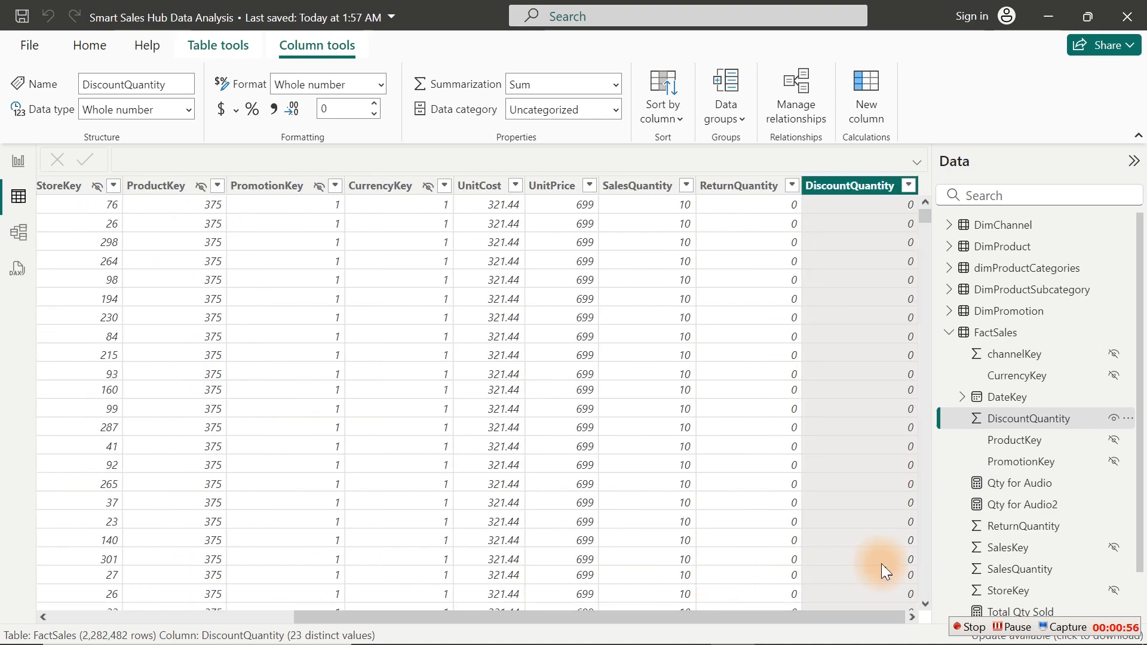
click(18, 161)
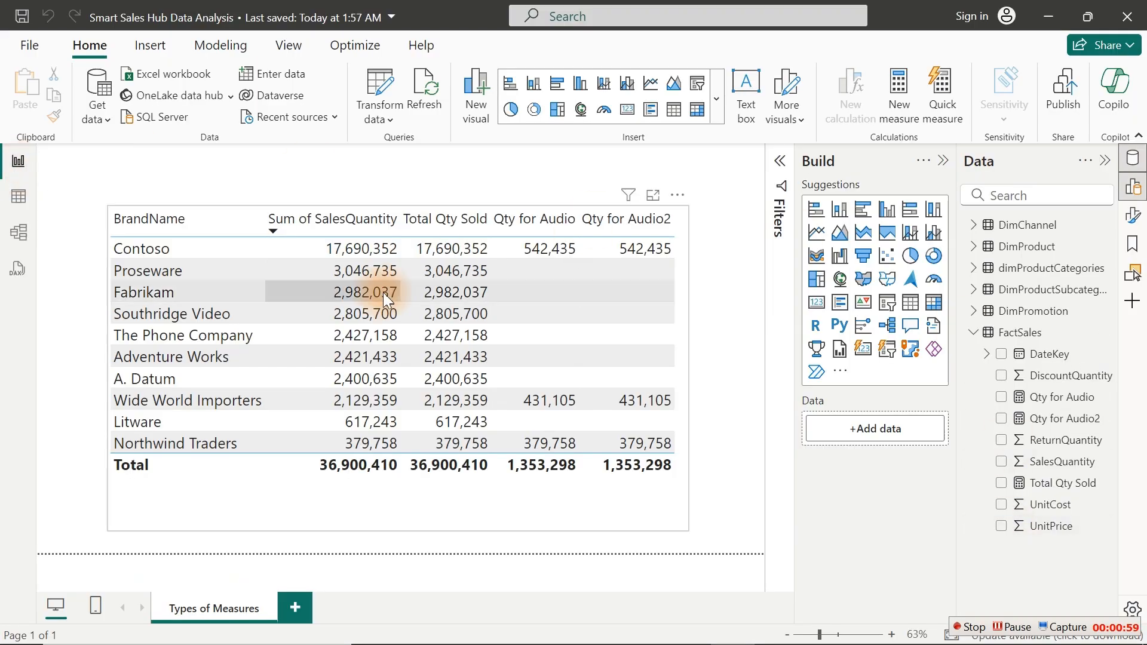
click(18, 203)
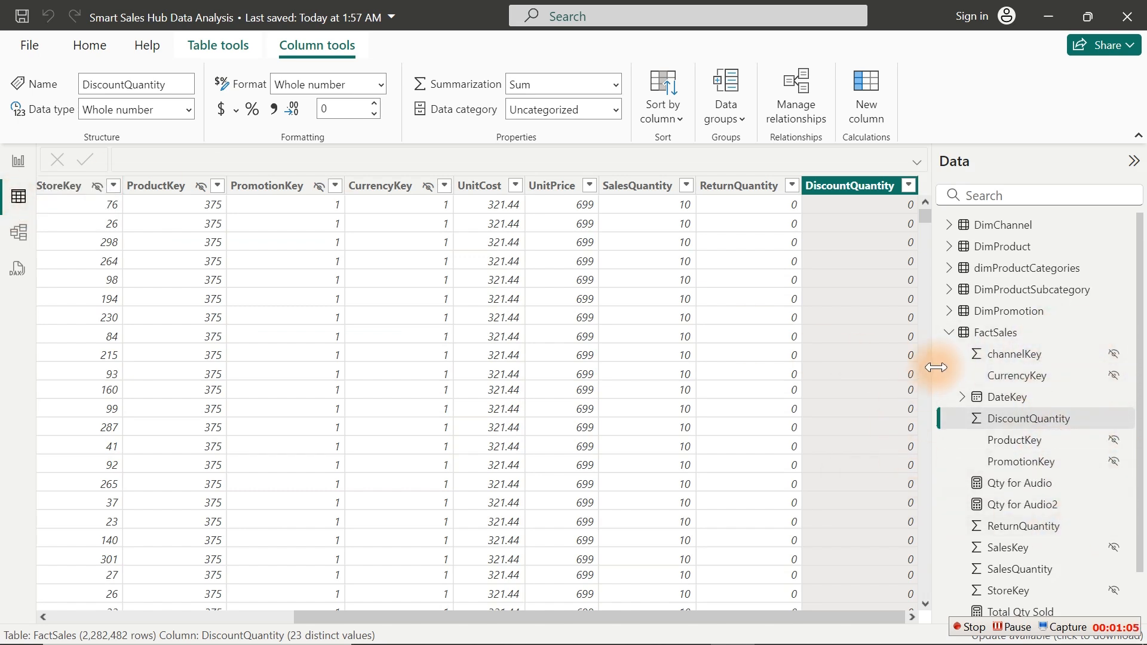
click(1128, 397)
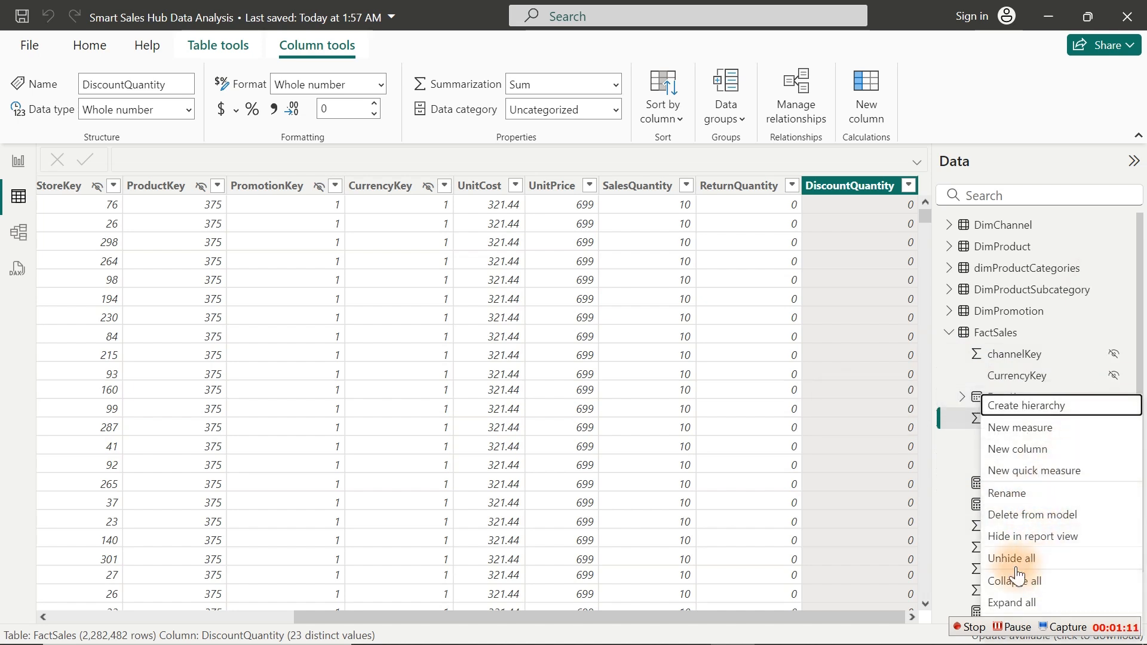
click(16, 161)
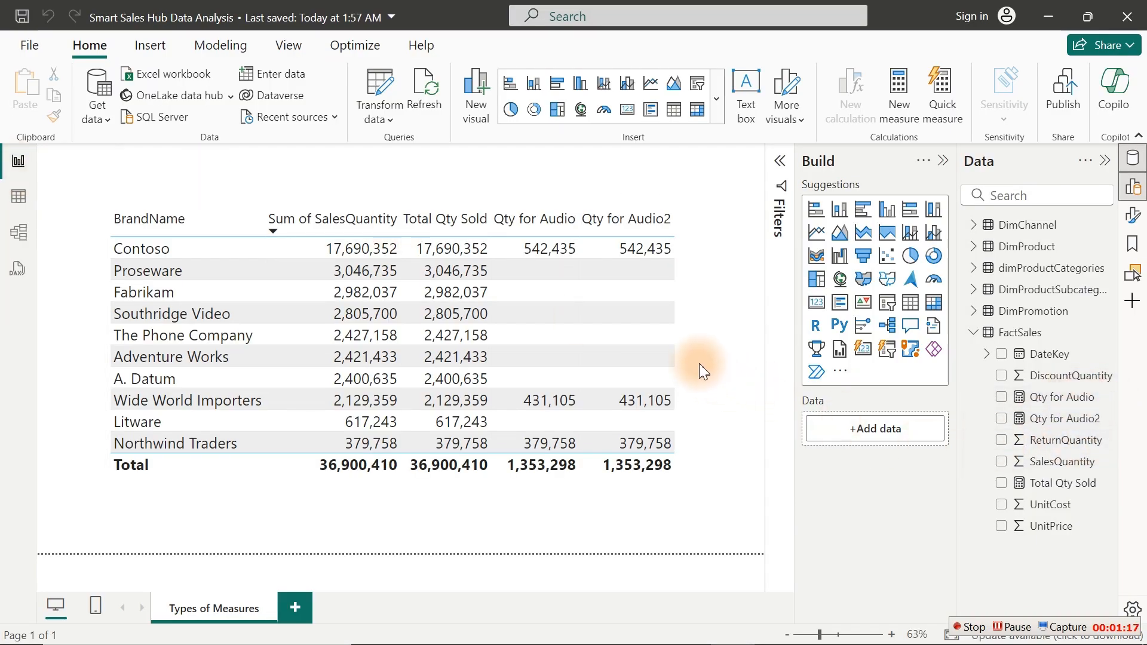
Step: Create an empty manually entered table named DAXTable and load it into the model
click(686, 354)
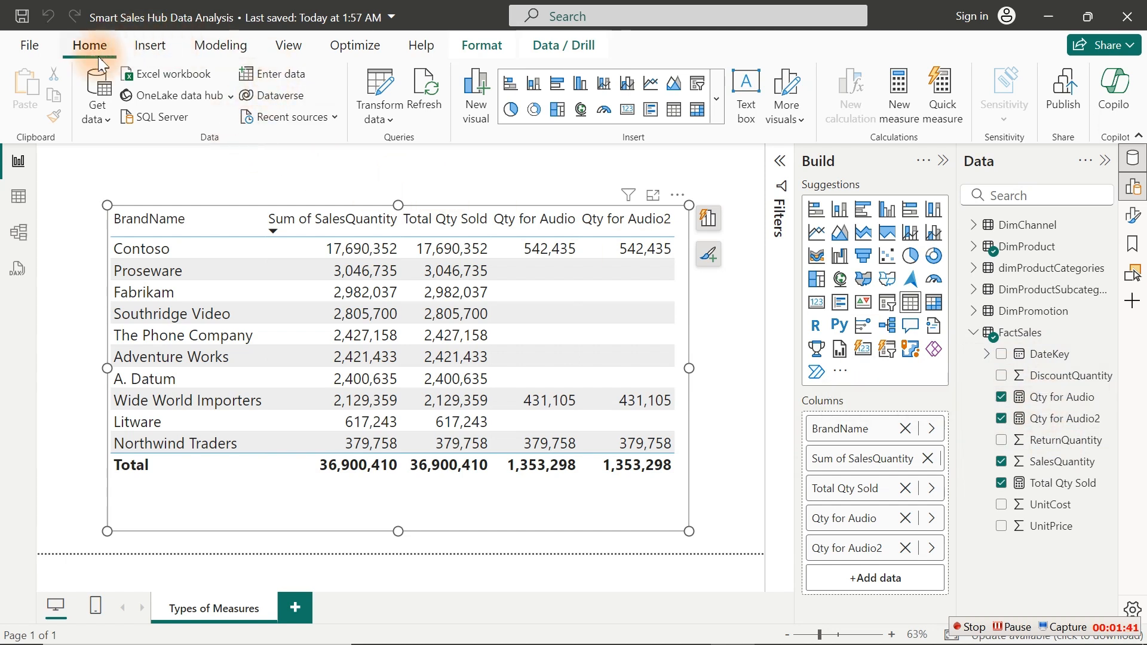
click(270, 79)
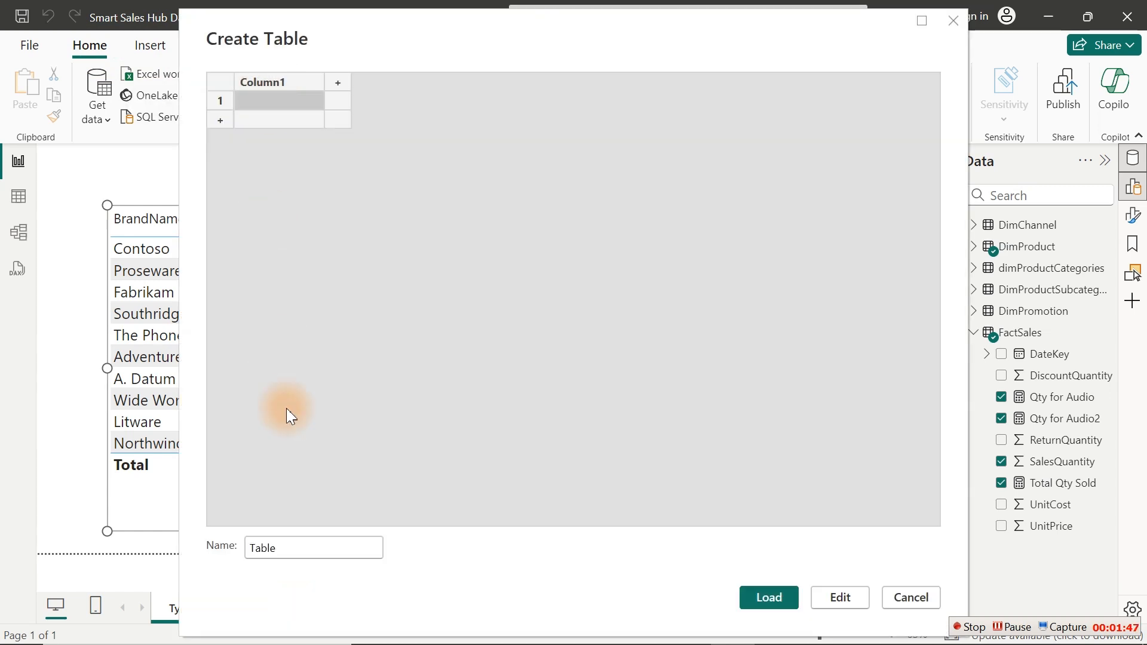
click(276, 545)
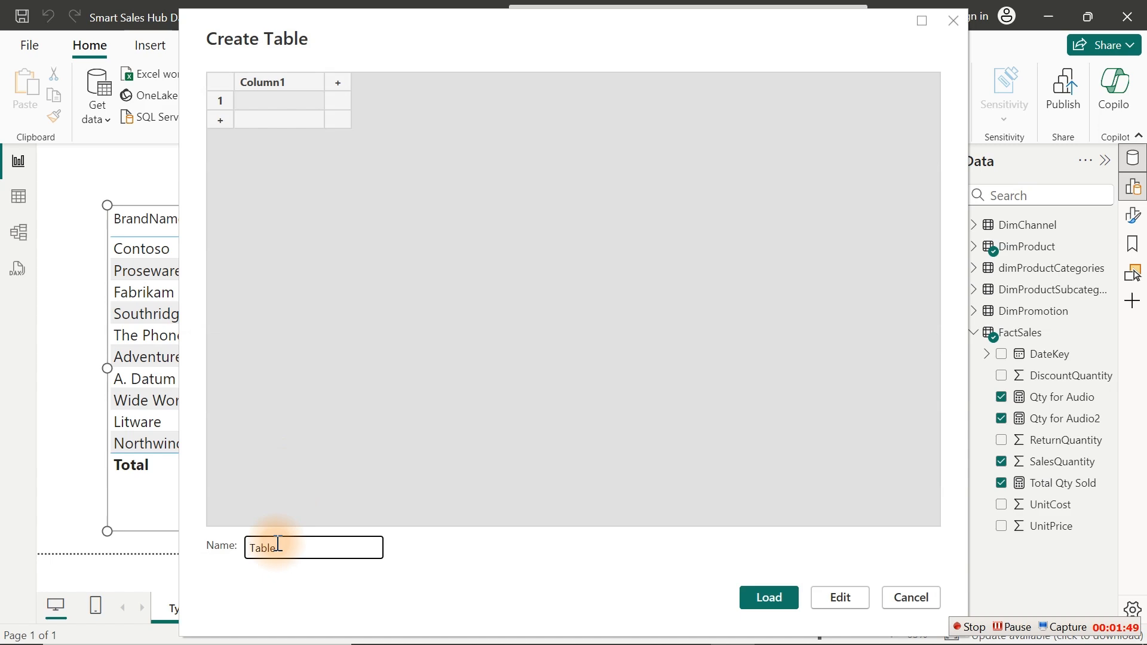
text(DAX)
key(Return)
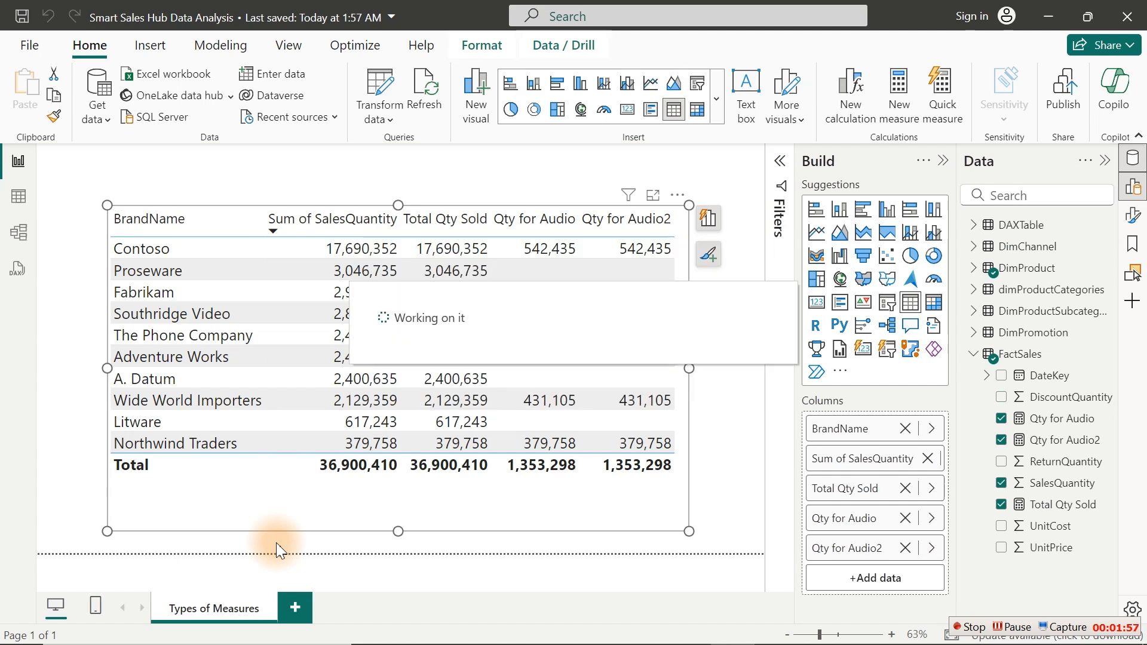
Step: Place the DAXTable card directly below DimChannel, beside FactSales, in the model diagram
click(1023, 229)
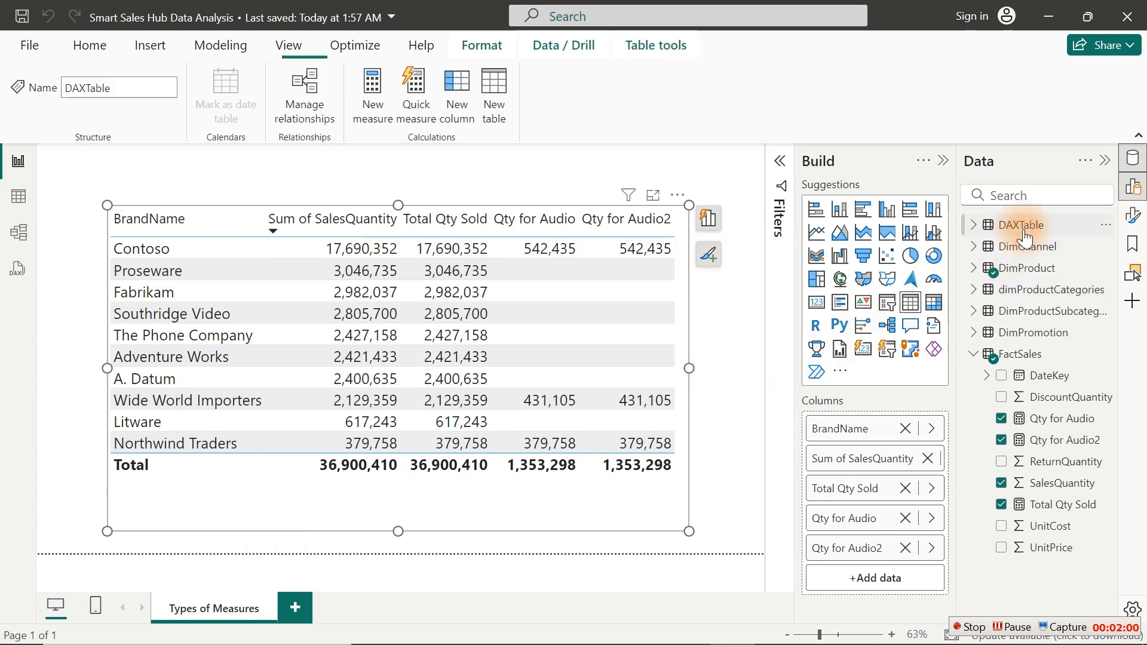
click(18, 247)
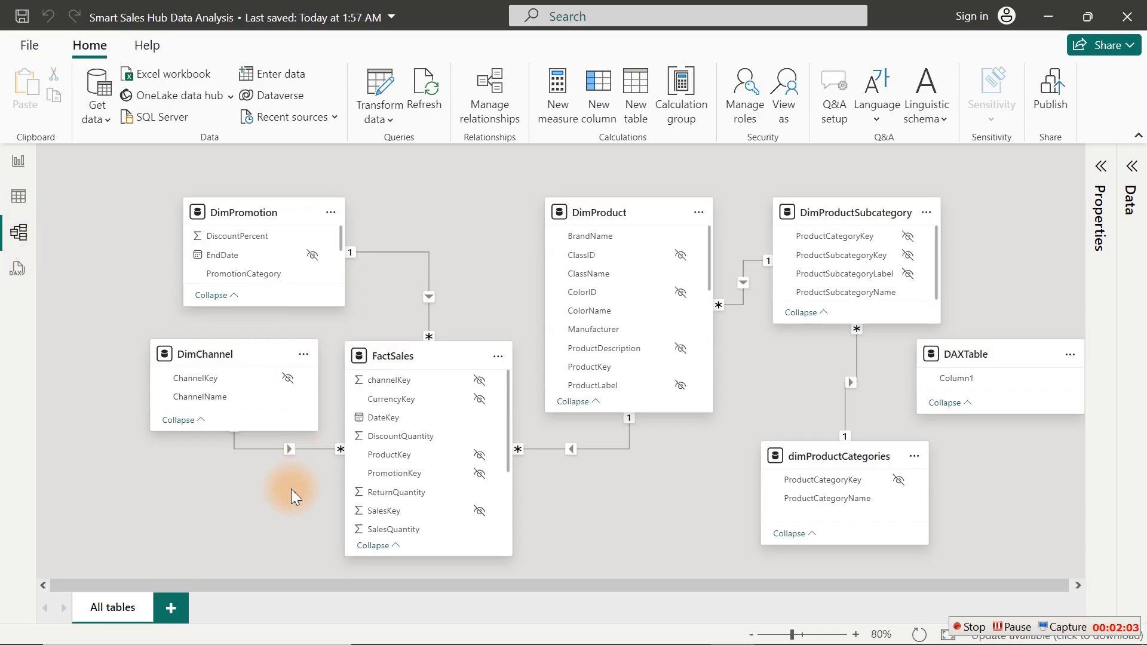
drag(992, 355, 186, 509)
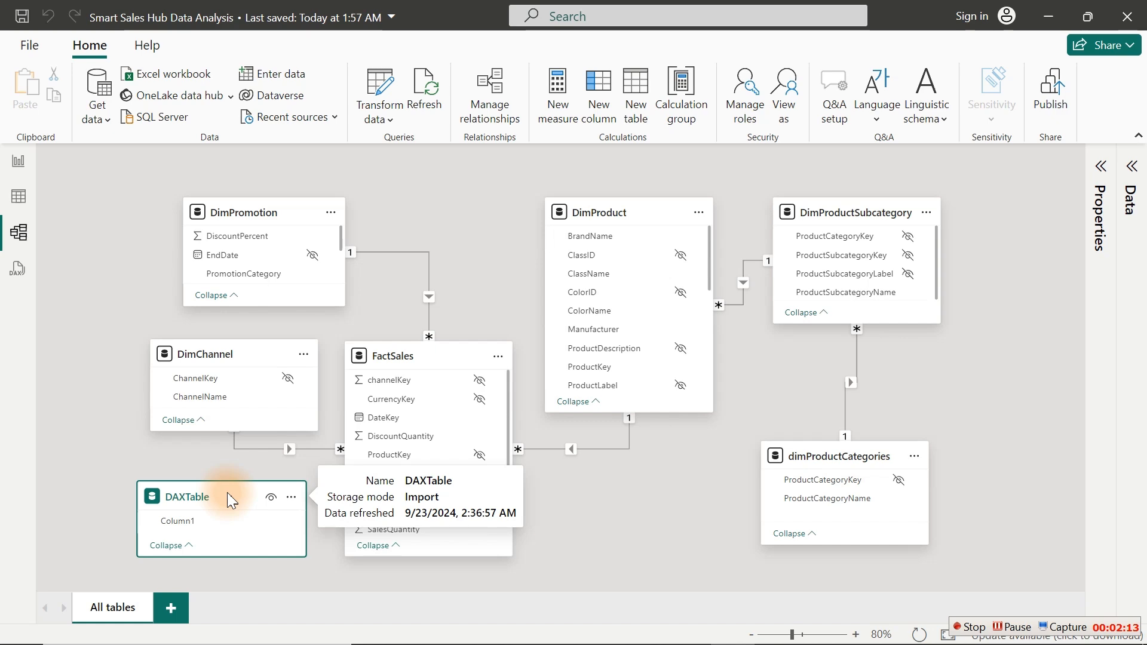
Step: From the report, change the home table of the Qty for Audio measure to DAXTable and expand that table's fields
click(19, 162)
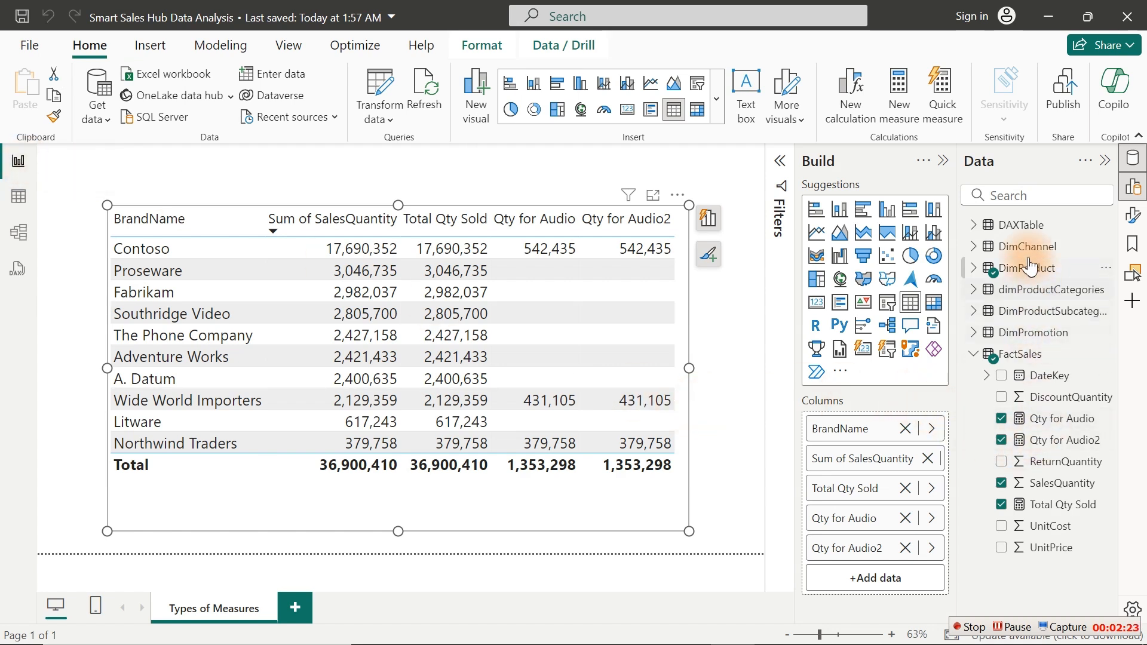
mouse_move(1022, 243)
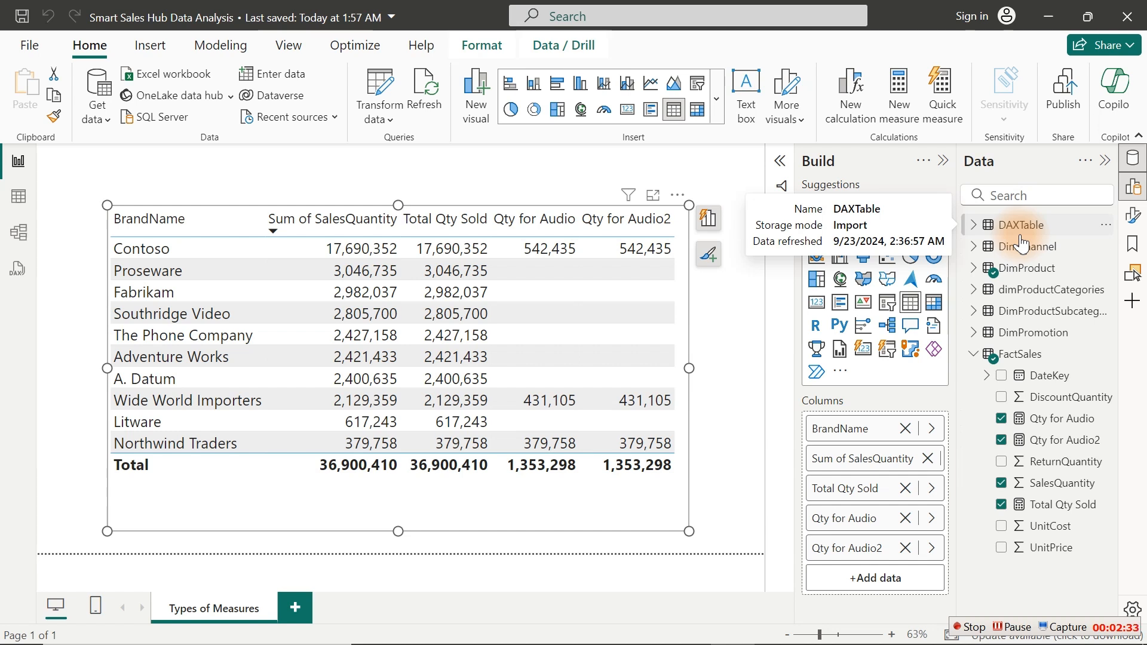
click(1040, 423)
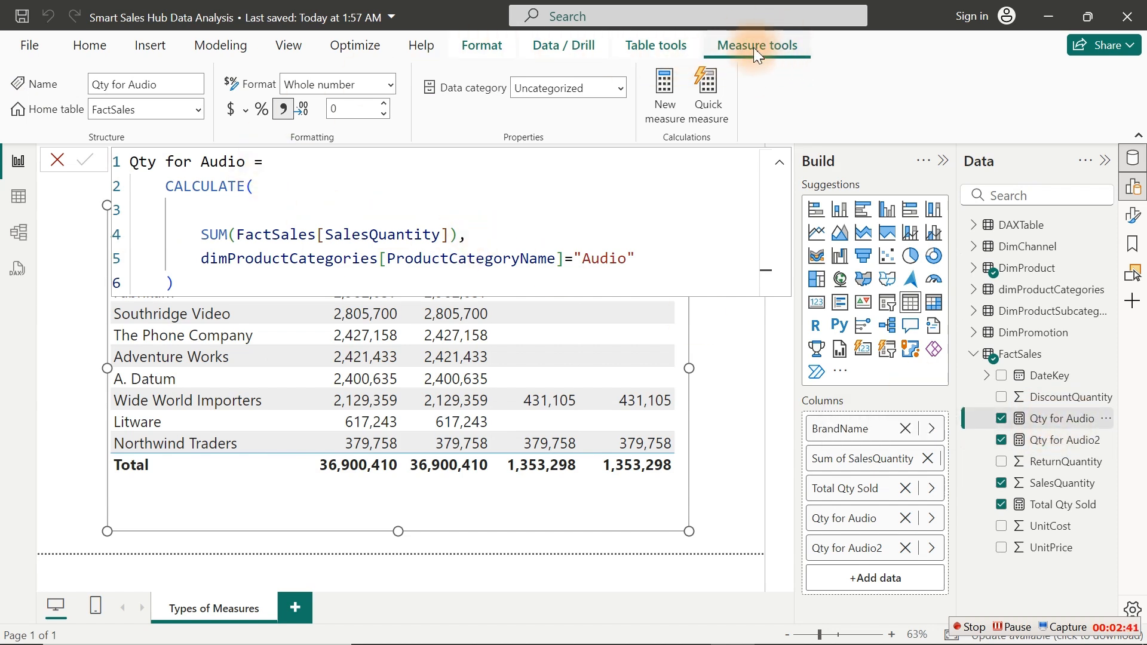
click(102, 44)
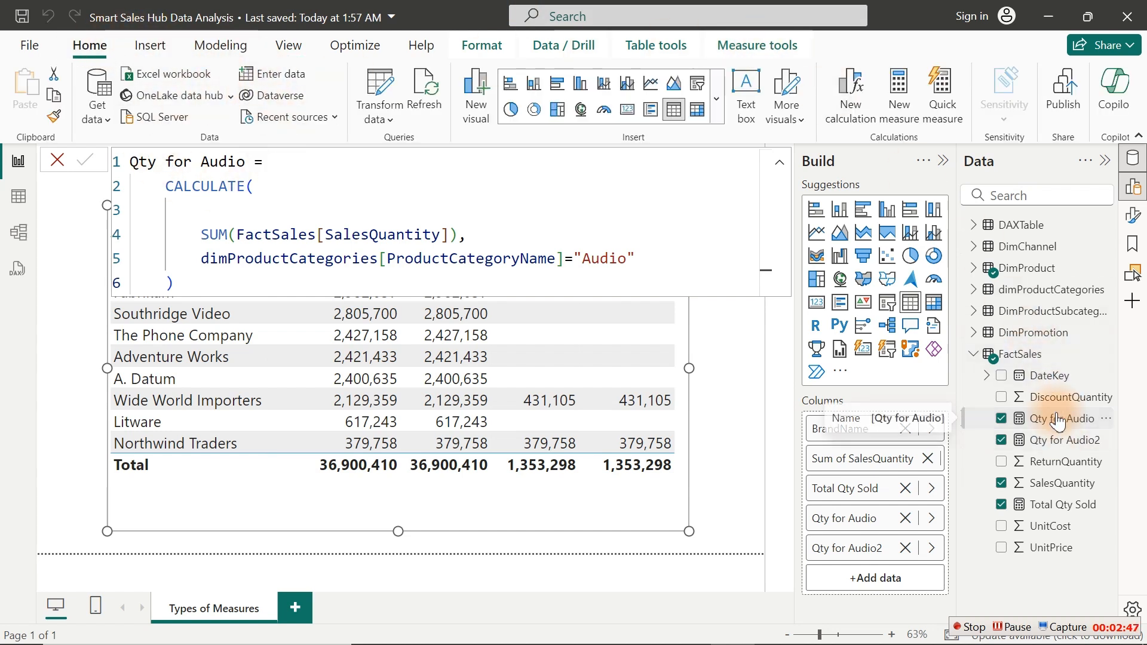
click(768, 47)
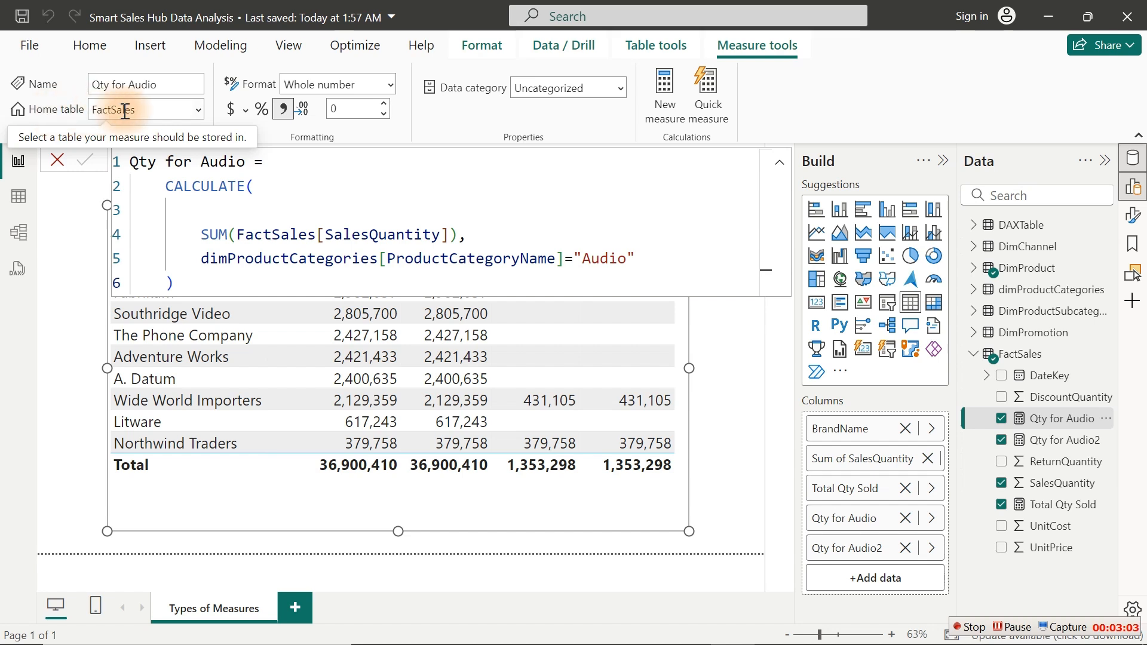
click(199, 110)
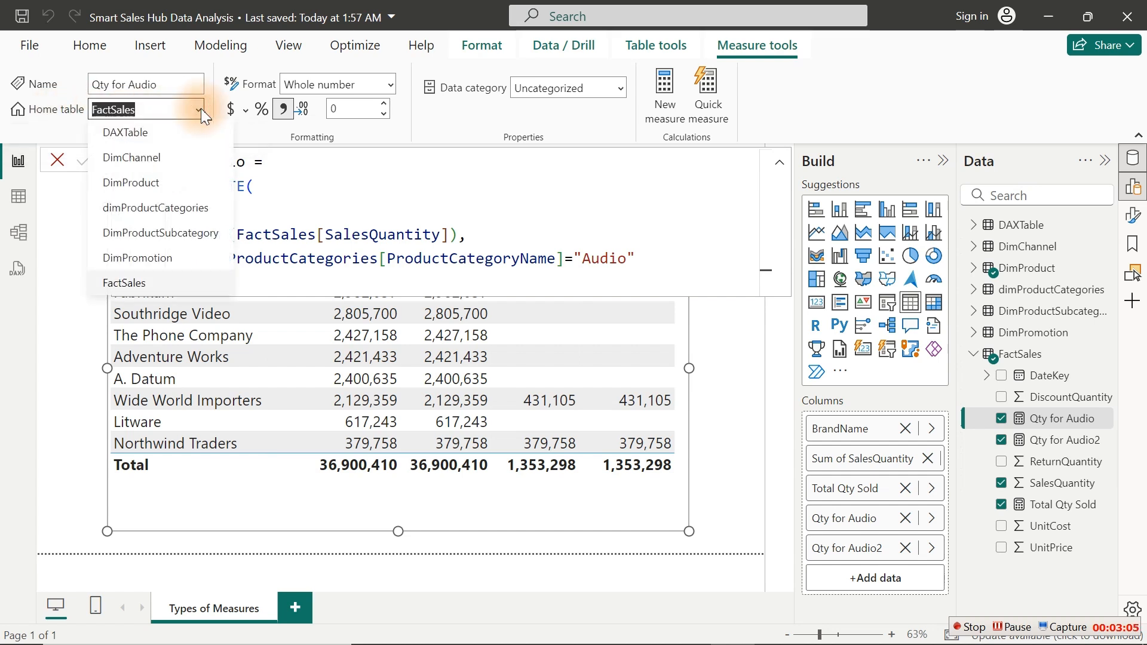
click(142, 130)
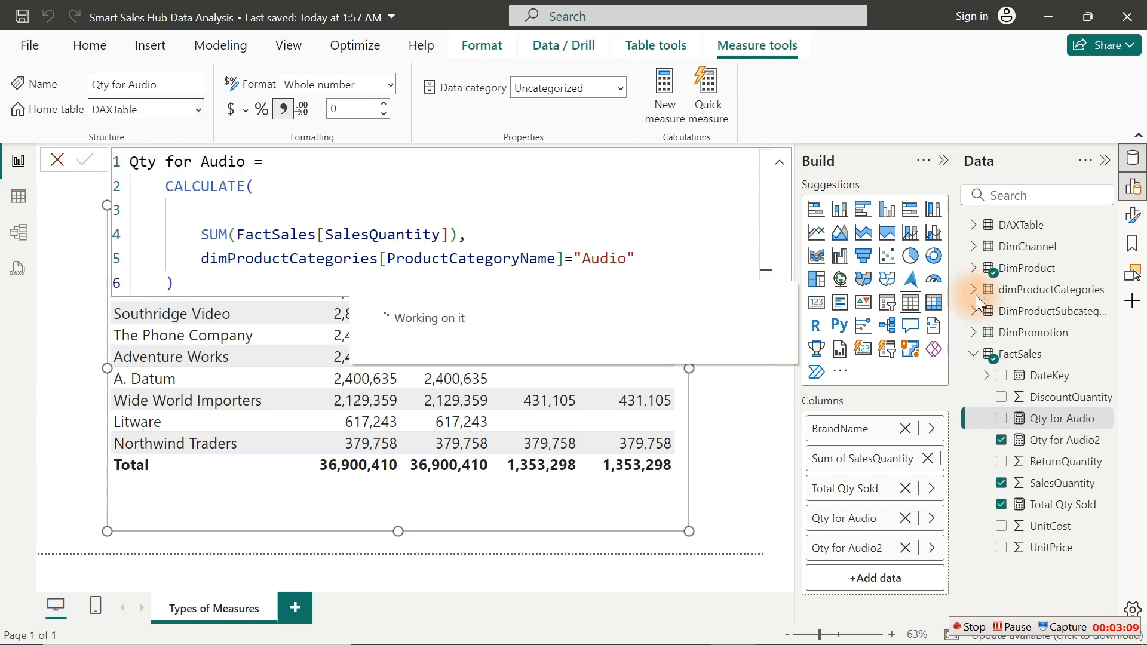
click(1021, 226)
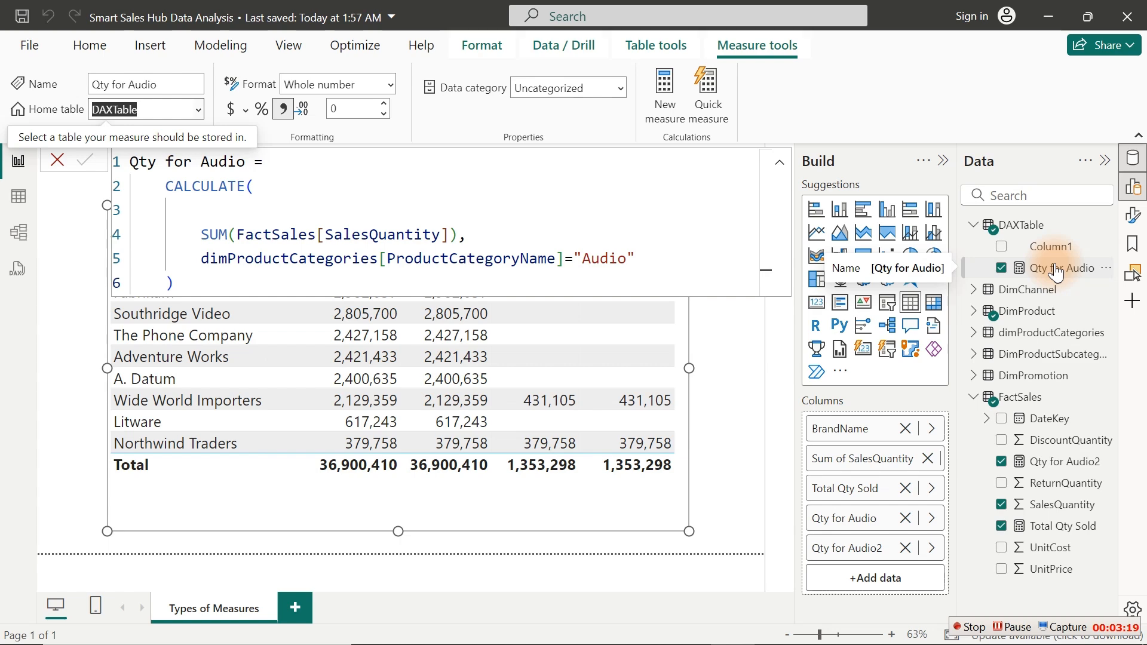
Step: Show the table list beside the model diagram and check the Qty for Audio measure's properties
click(17, 236)
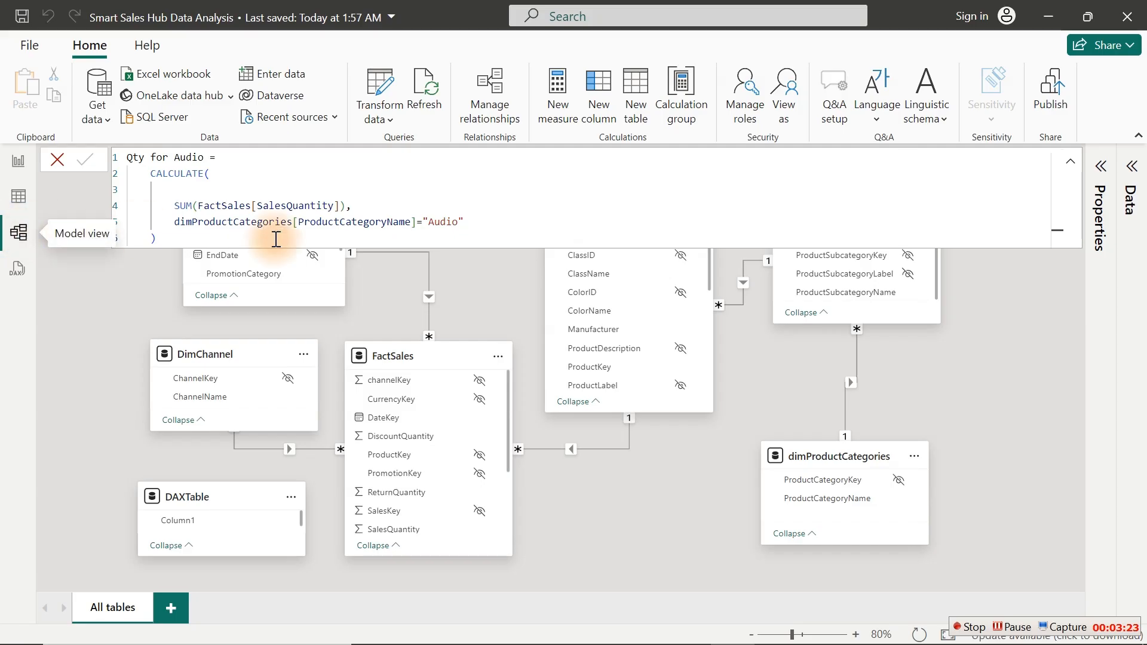
click(1129, 171)
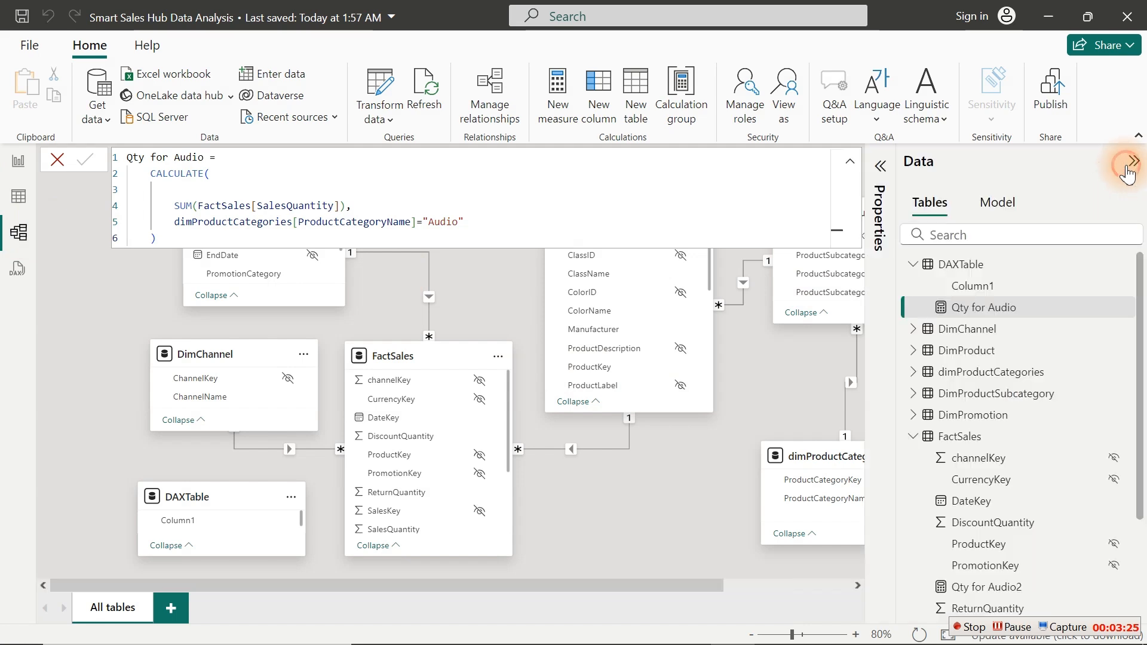
click(881, 167)
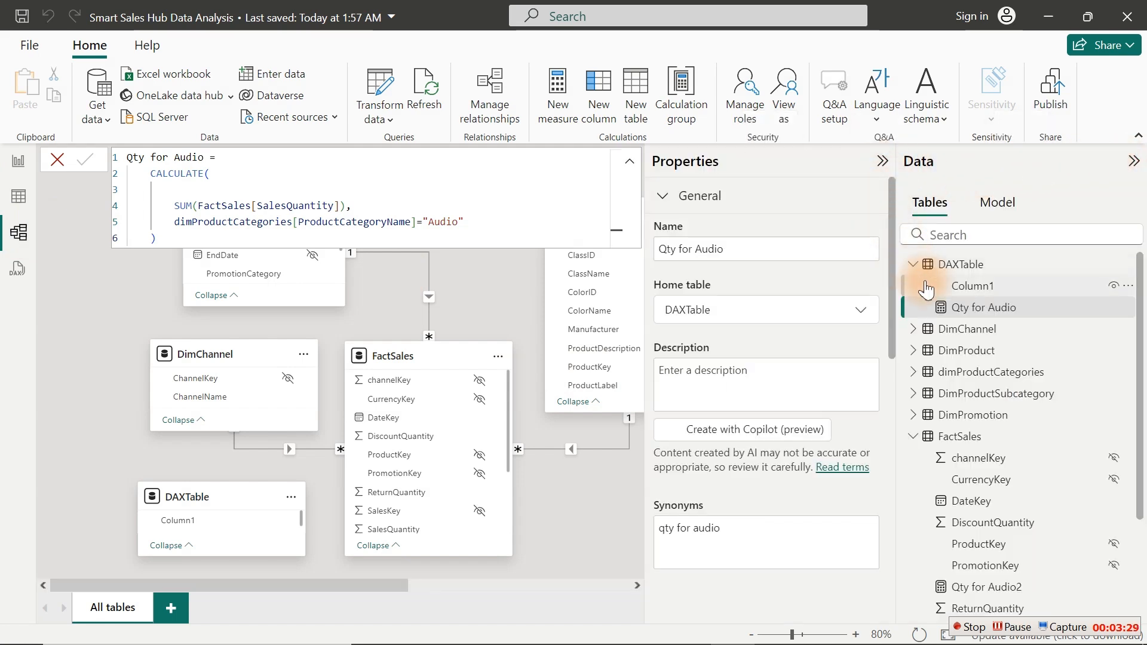
click(883, 162)
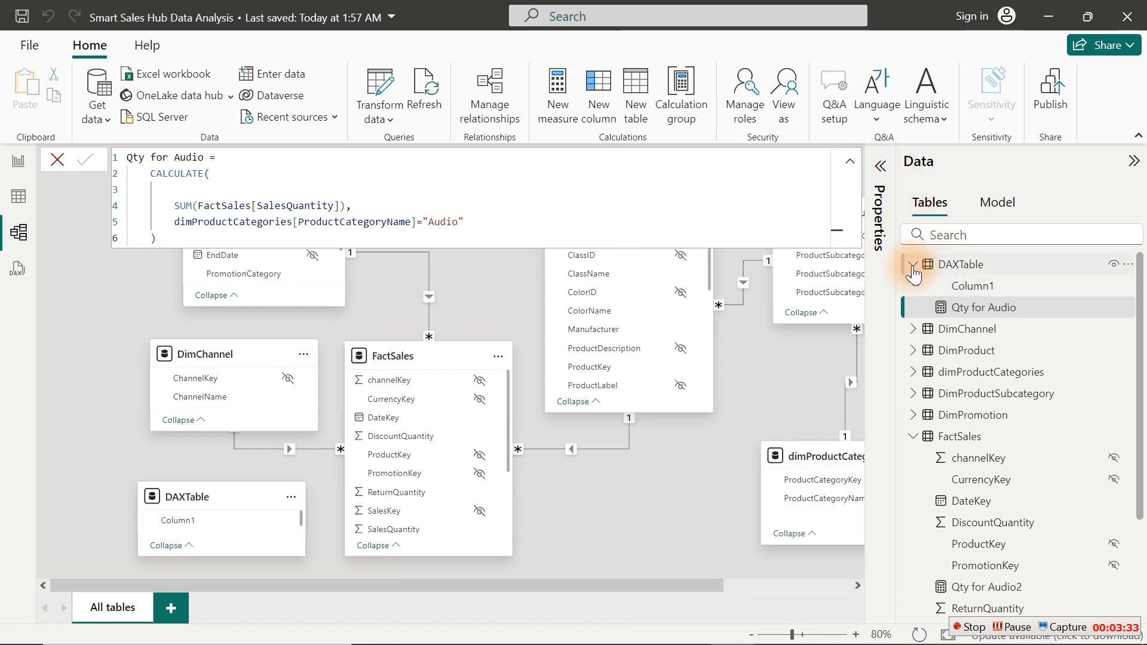
Step: Move the Qty for Audio2 and Total Qty Sold measures from FactSales into DAXTable
click(936, 270)
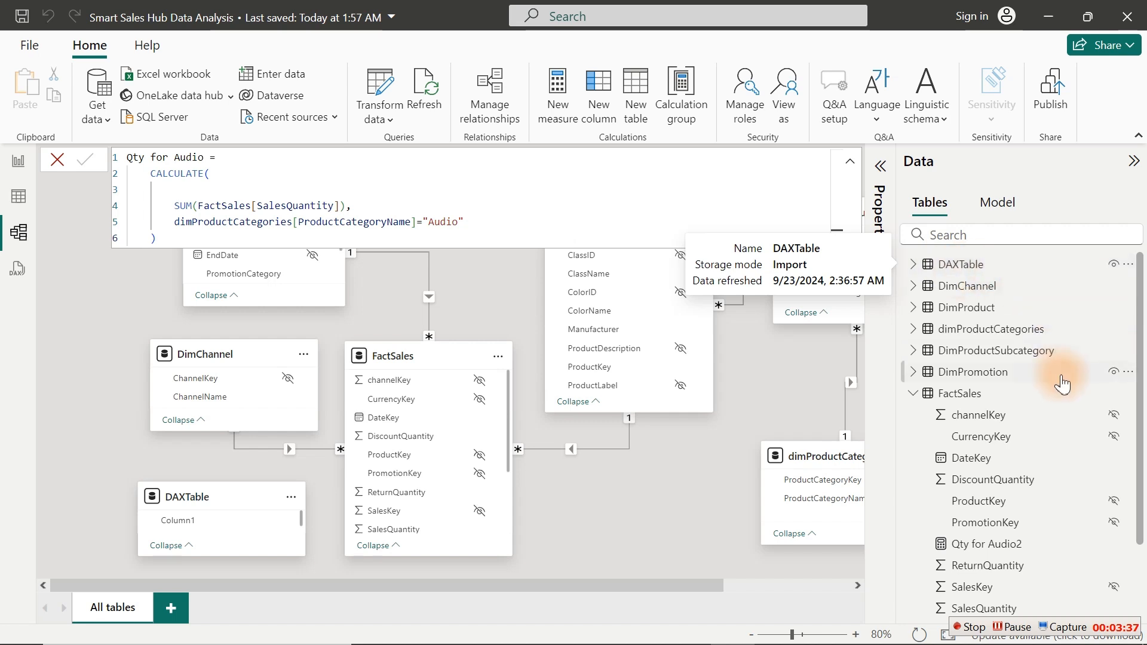
drag(1141, 305, 1142, 415)
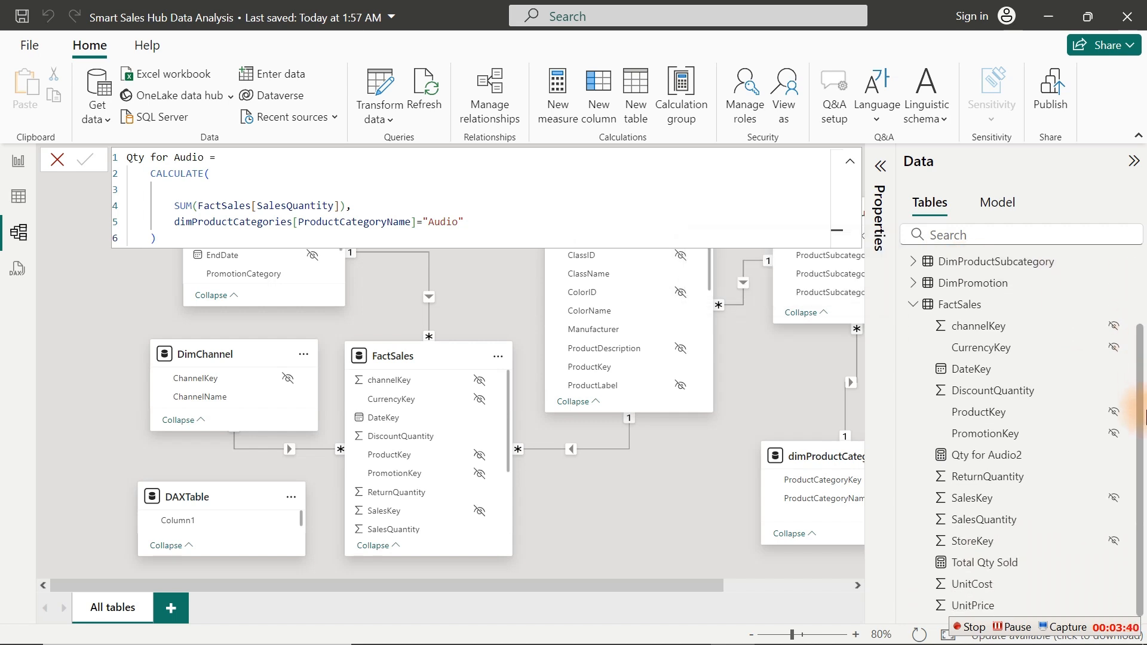
click(995, 460)
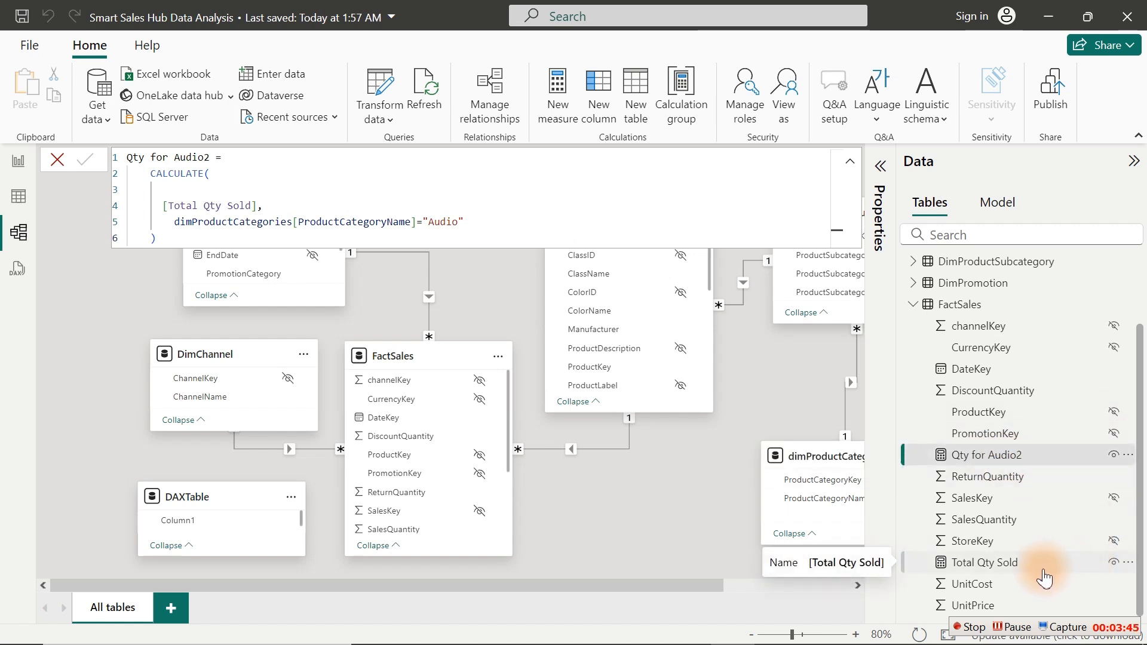
click(1015, 563)
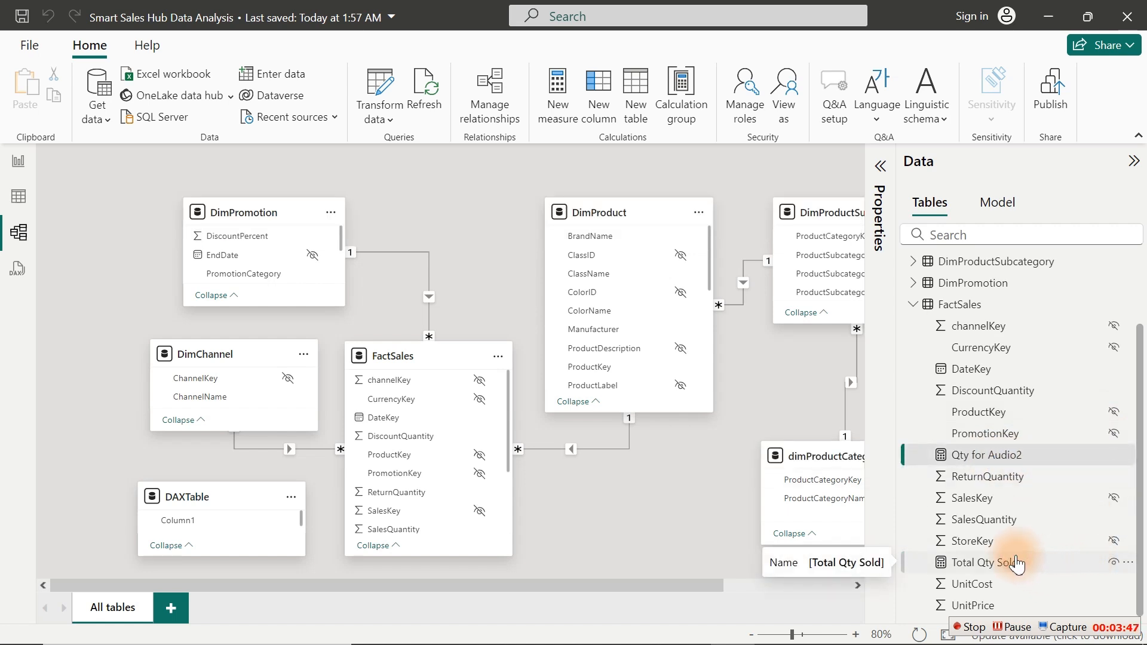
drag(1141, 536, 1140, 464)
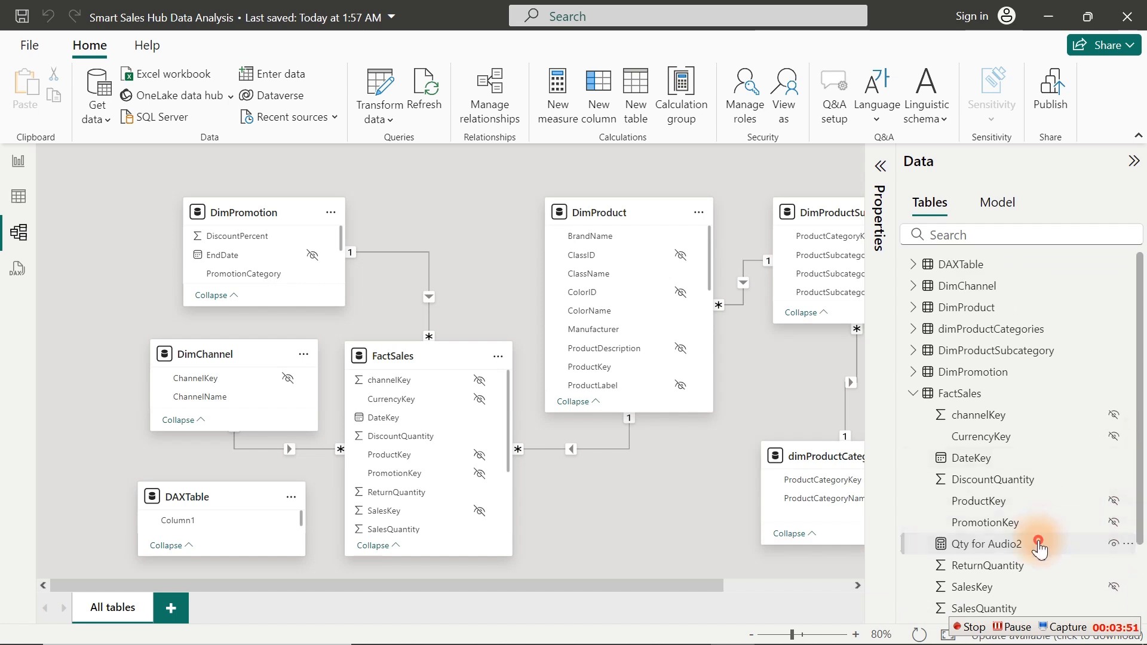
drag(1037, 545, 1003, 270)
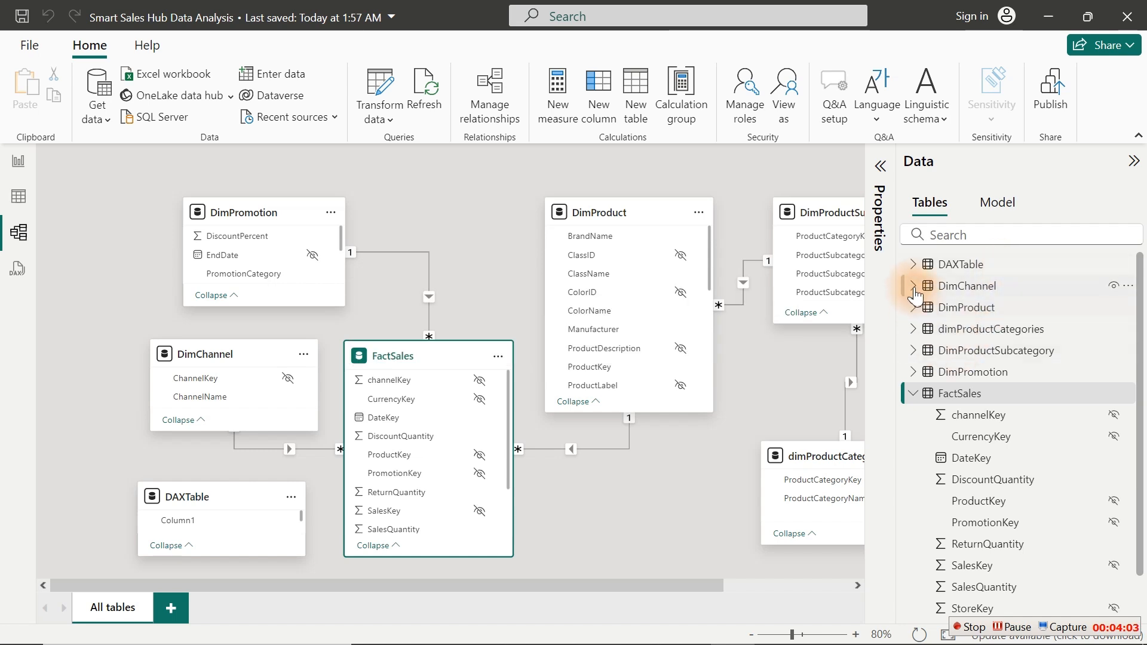
Step: Hide Column1 of DAXTable in report view and check the table's fields in the report
click(914, 266)
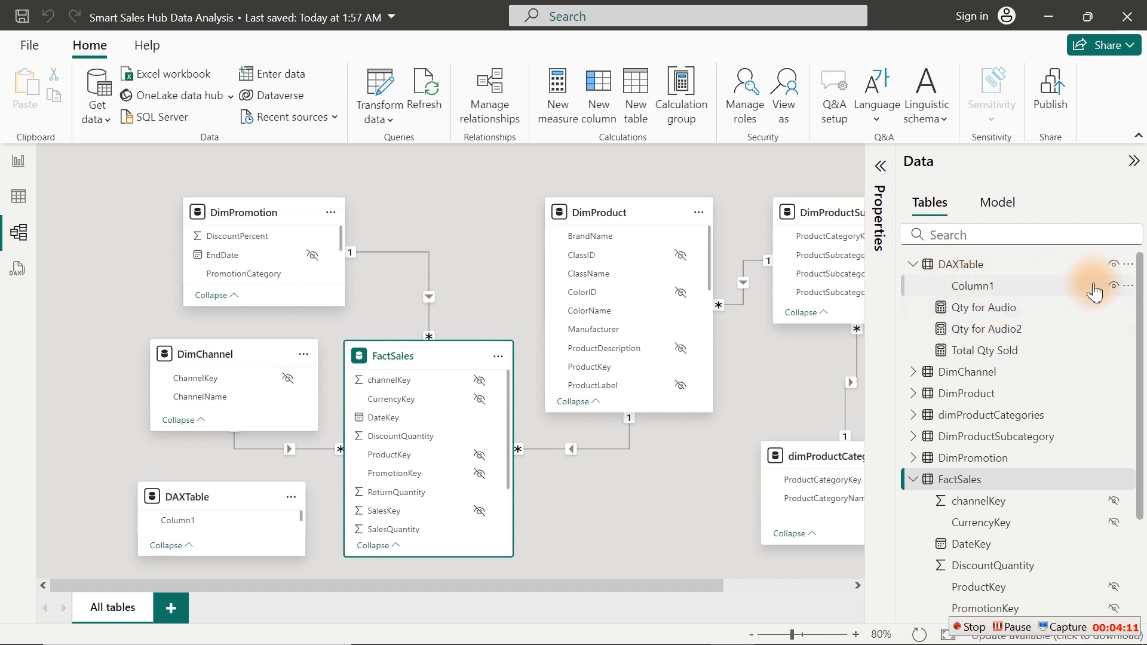
click(1127, 287)
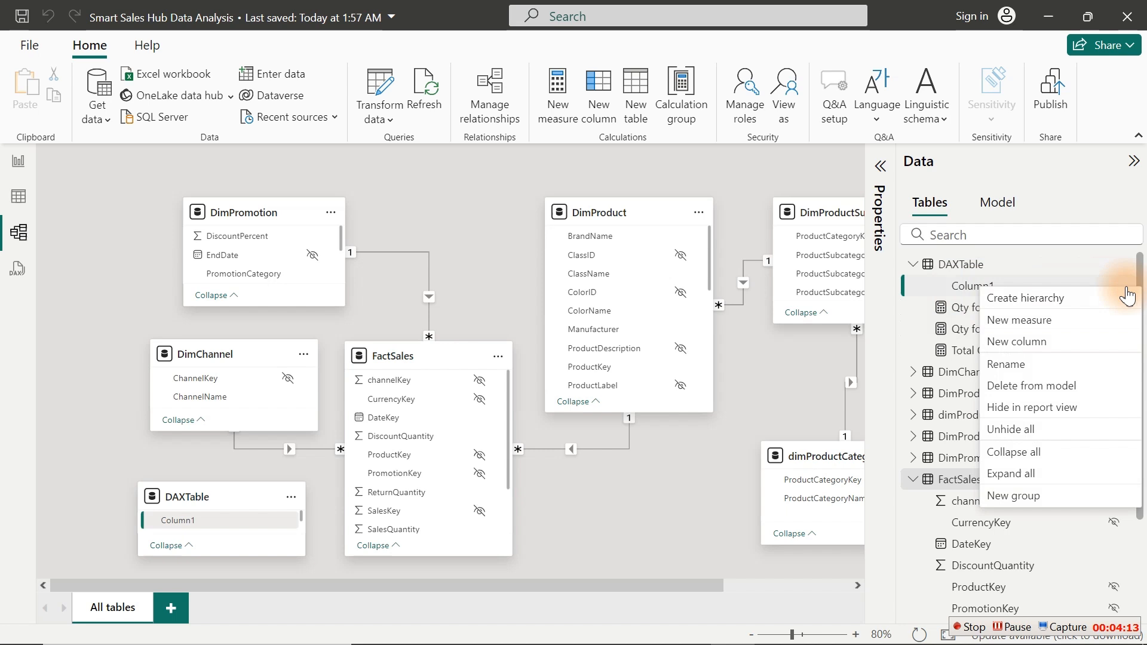
click(1025, 408)
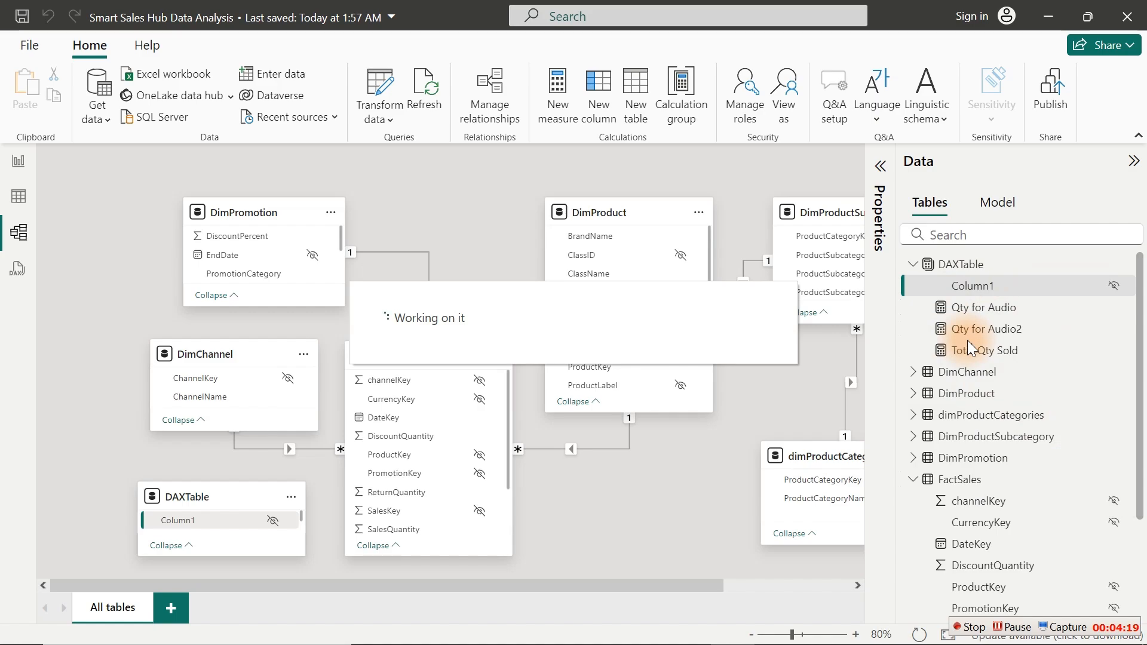
click(18, 162)
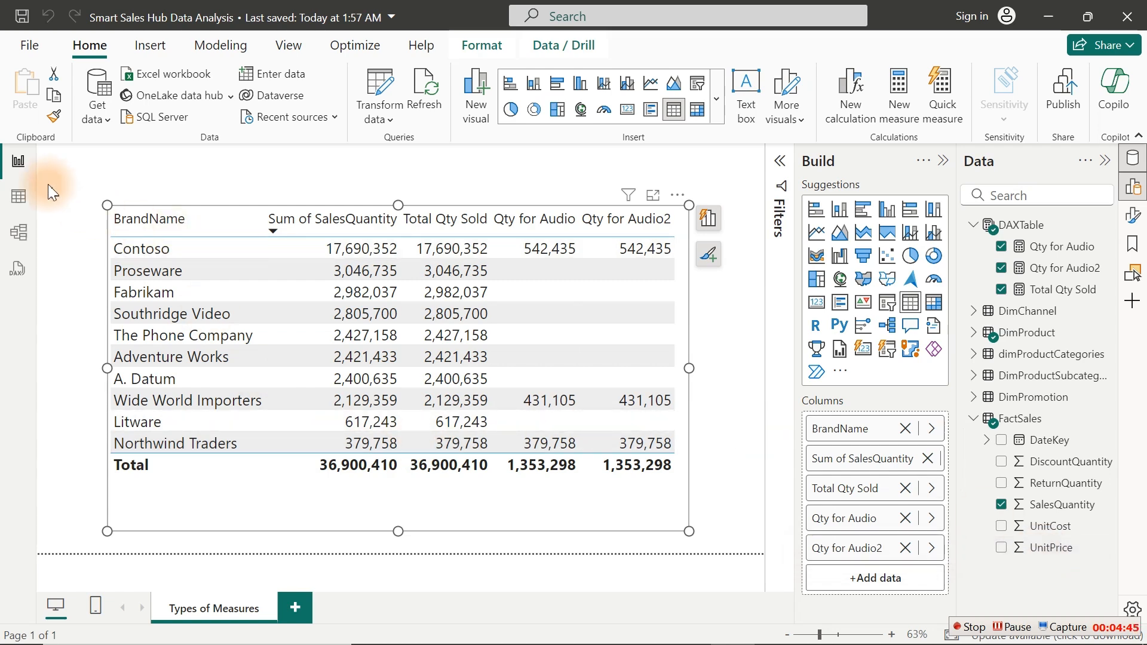
Step: Show the FactSales data in table view and add a new calculated column to that table
click(18, 200)
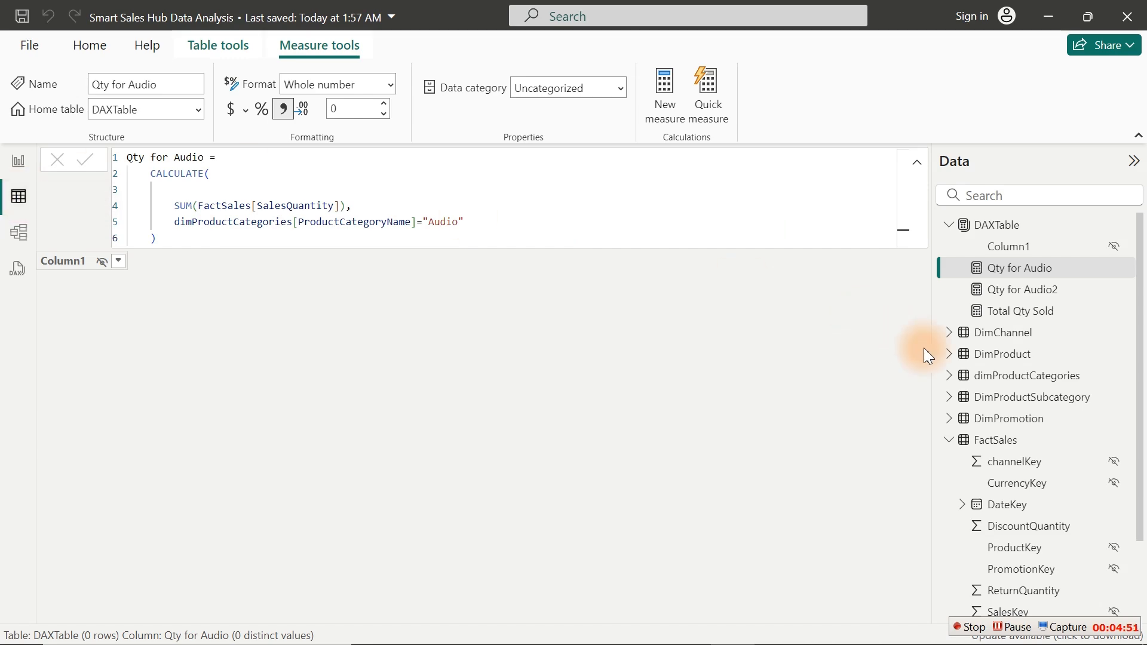
double_click(1001, 463)
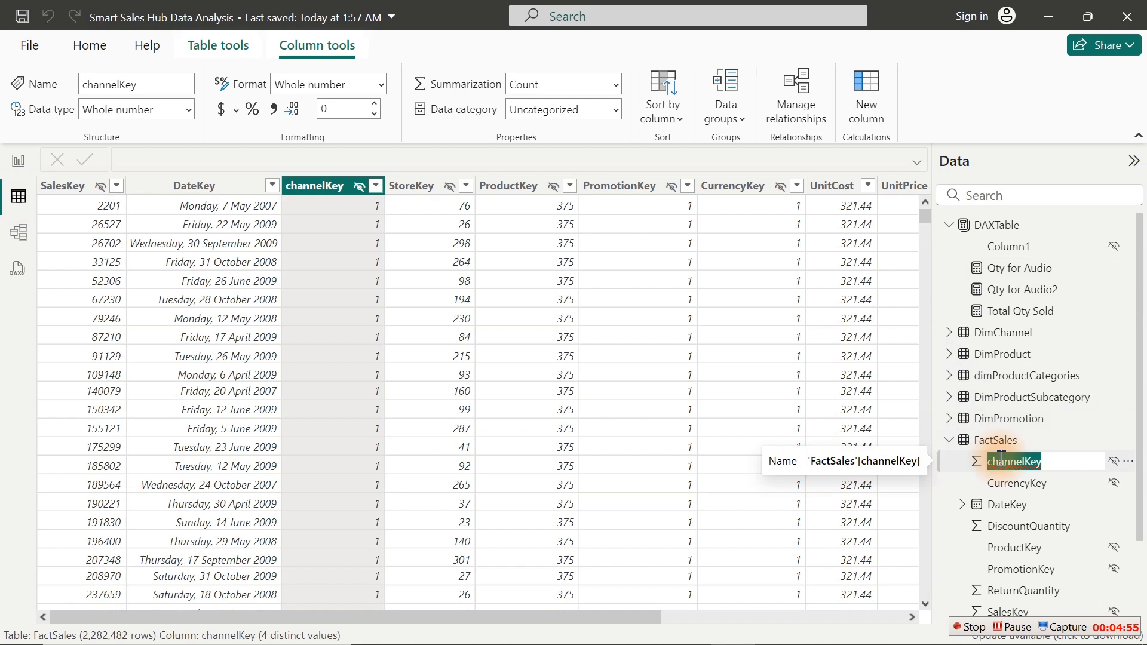
click(1047, 482)
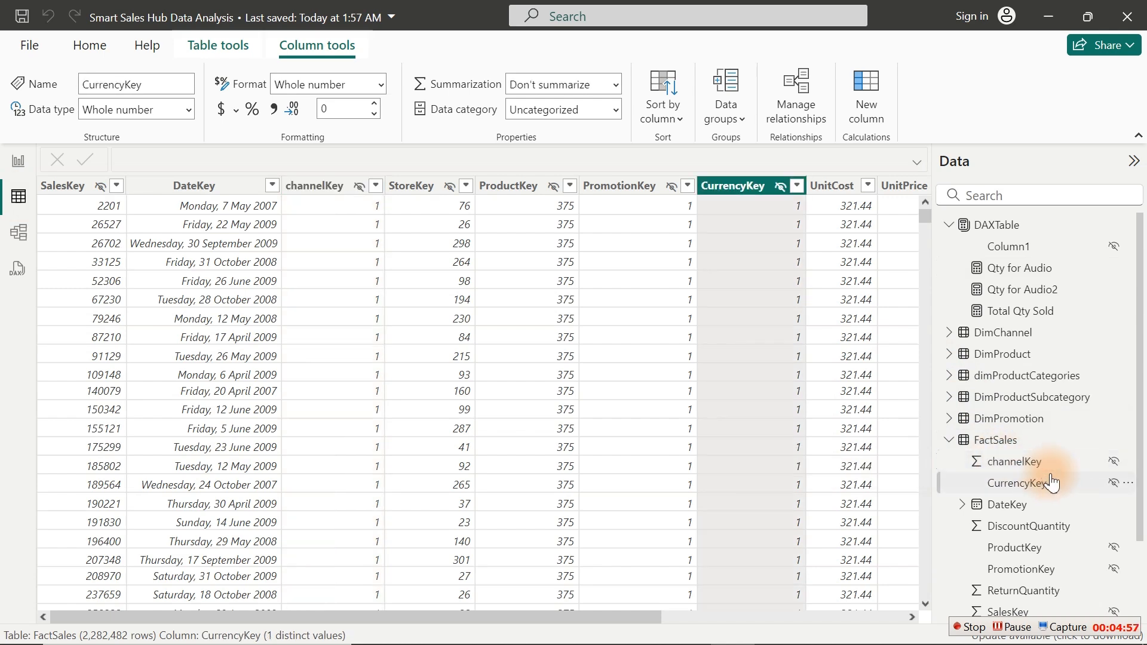
drag(509, 618, 860, 599)
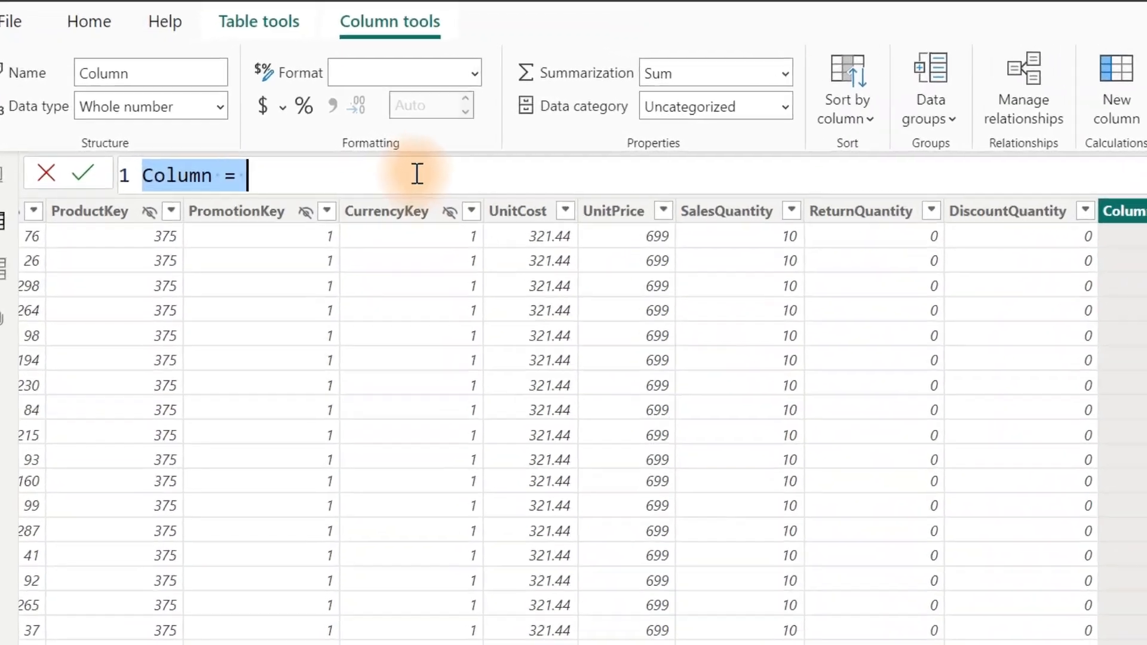
Step: Name the new FactSales column Revenue and begin its formula with FactSales[SalesQuantity]
text(Re)
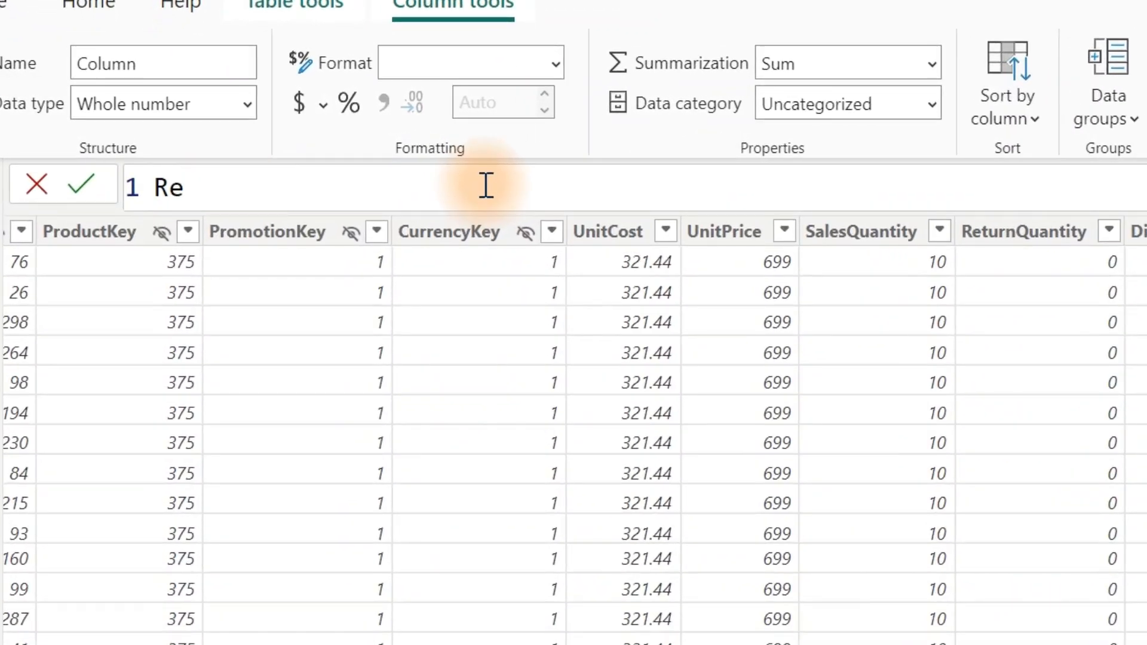
text(venue =)
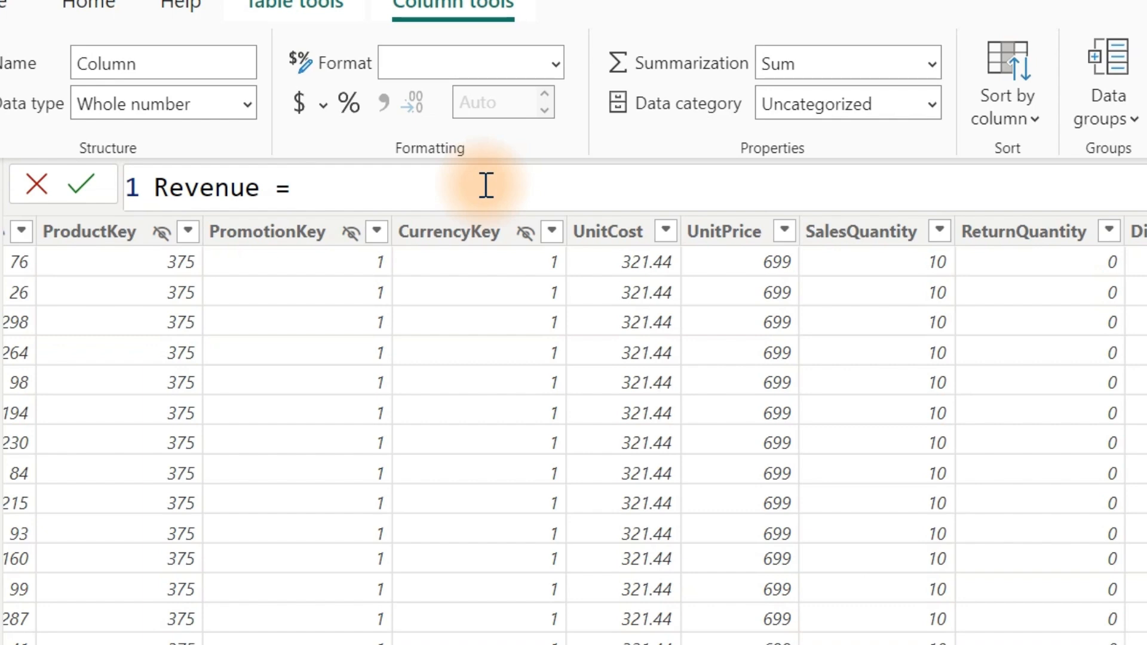
text(q)
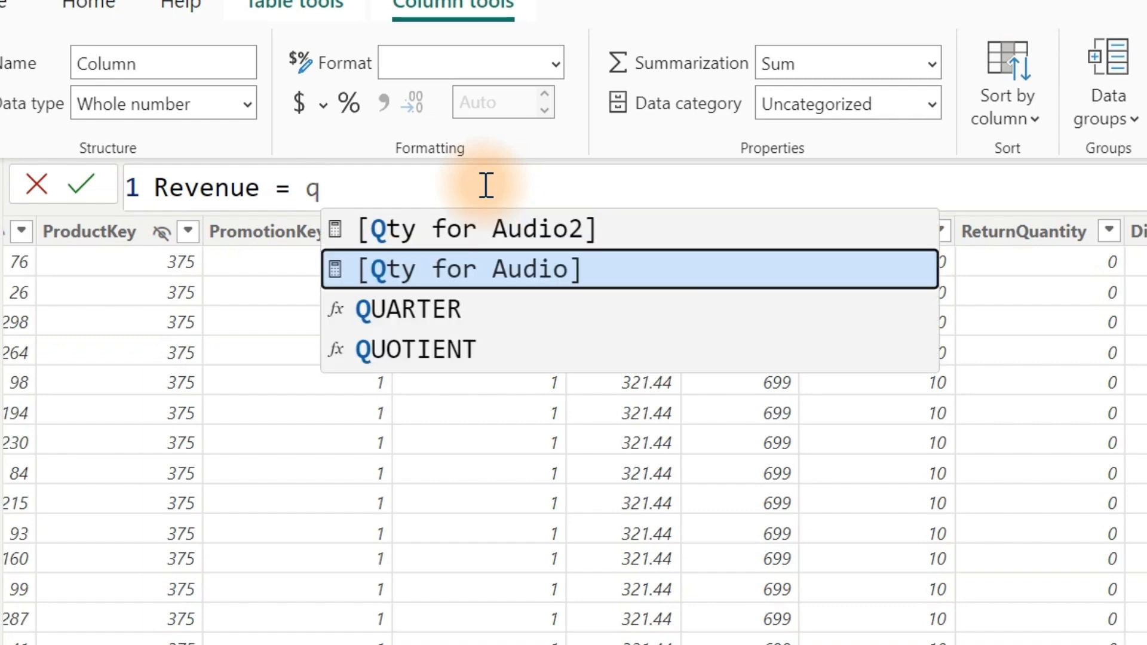
key(BackSpace)
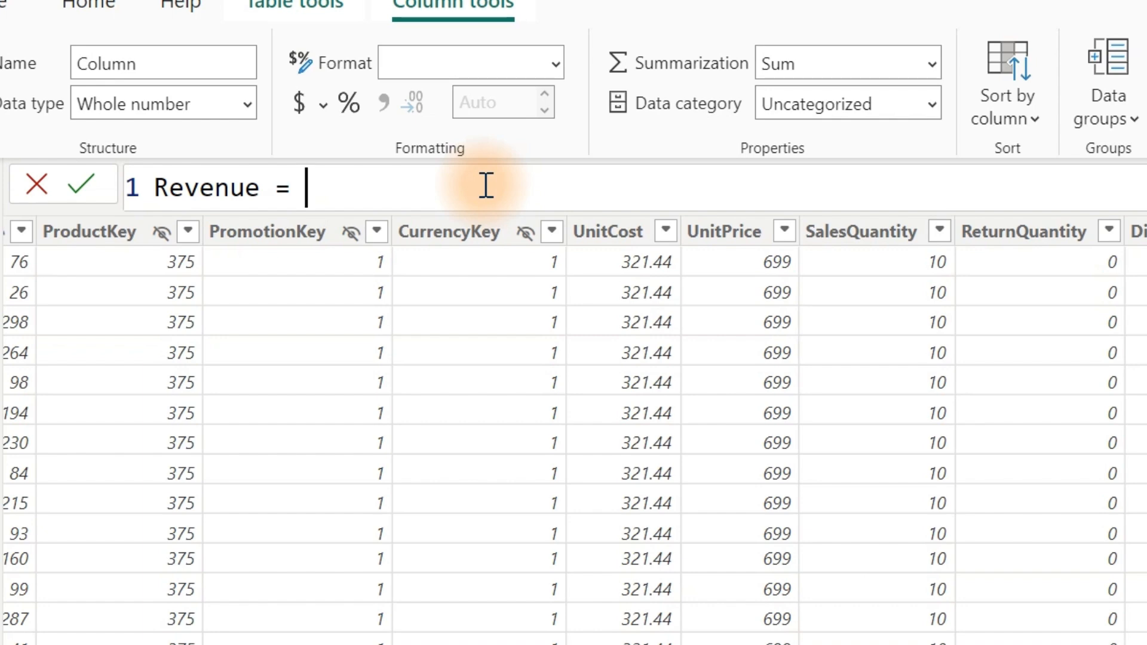
text(f)
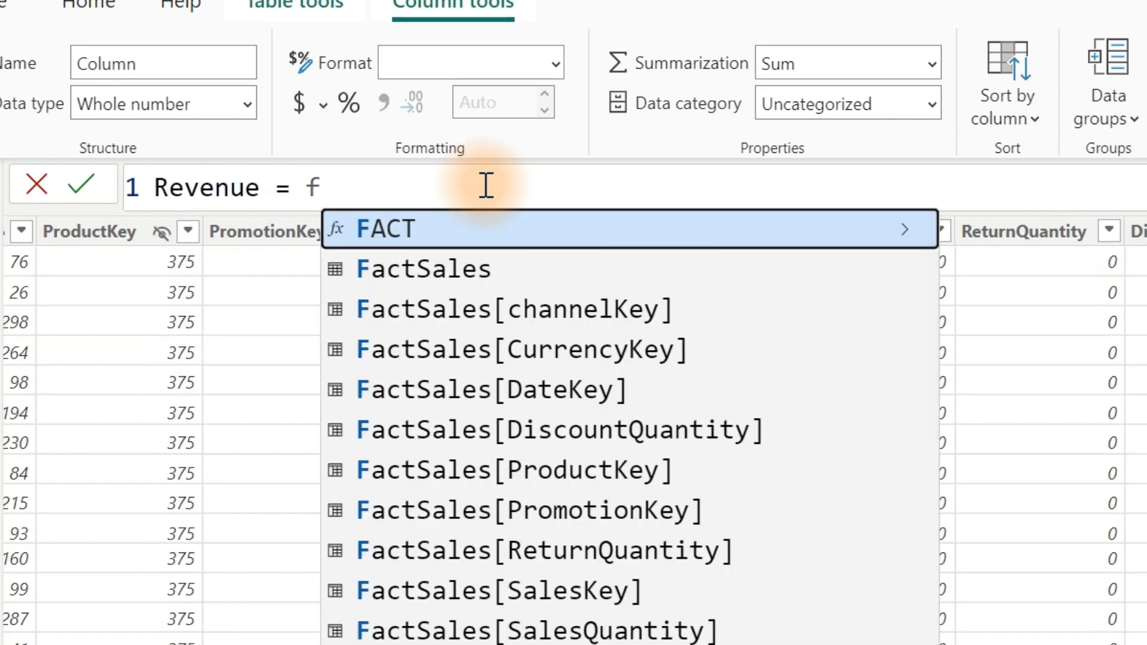
key(Down)
key(Down)
key(Down)
key(Down)
key(Down)
key(Down)
key(Down)
key(Down)
key(Down)
key(Down)
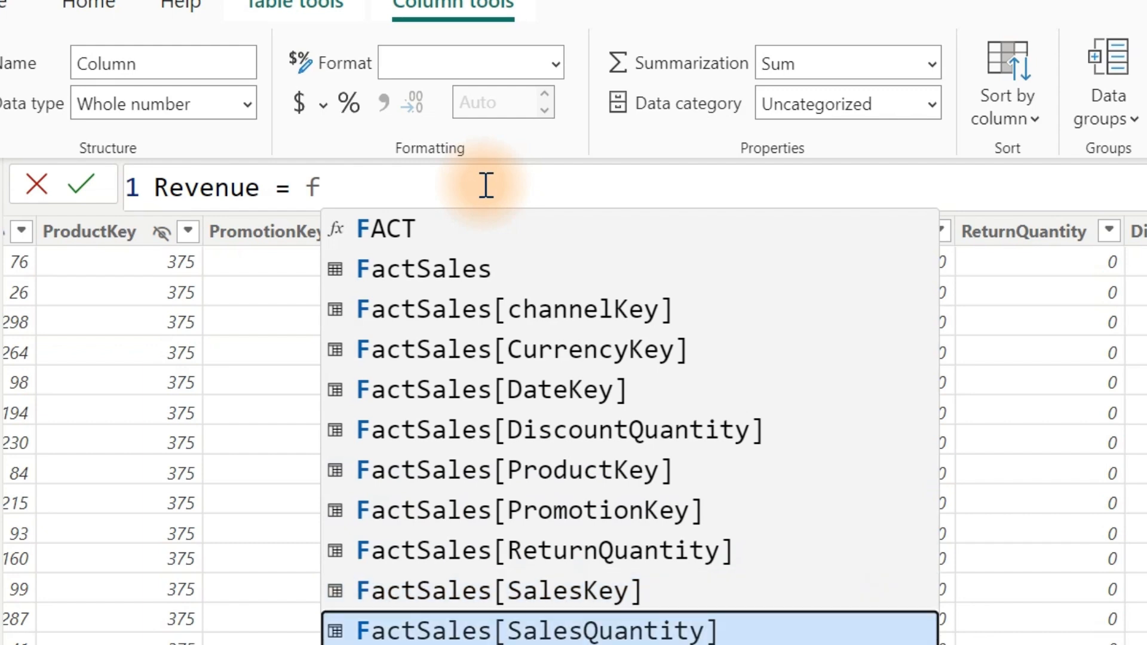
key(Tab)
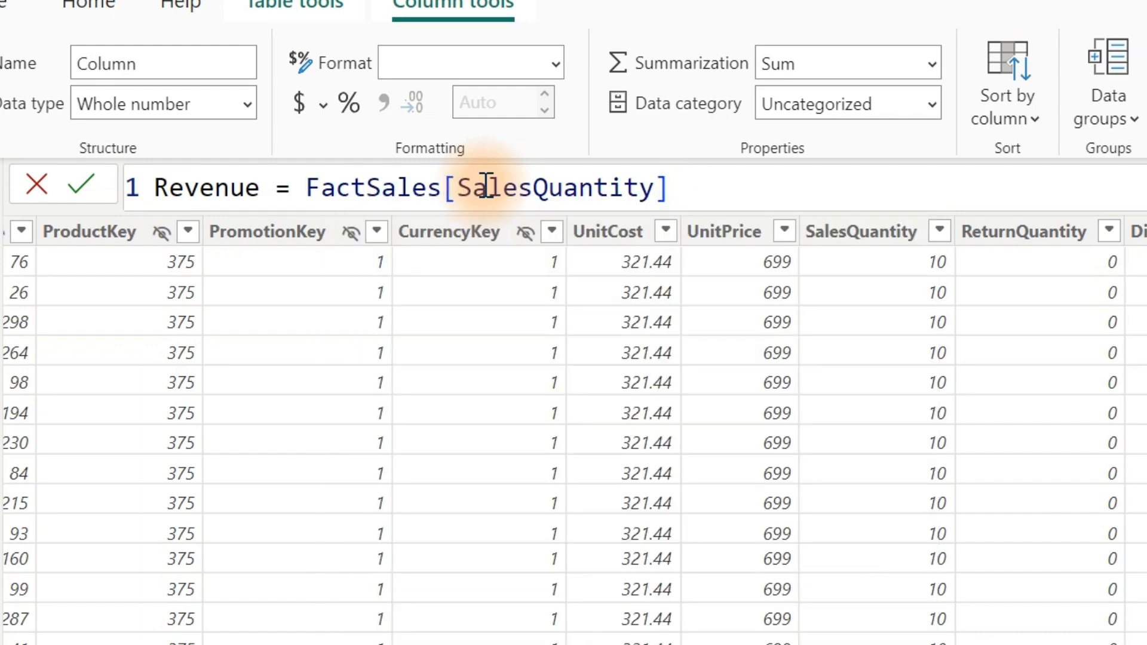
Step: Complete the Revenue formula by multiplying it by FactSales[UnitPrice] and commit the column
text(* f)
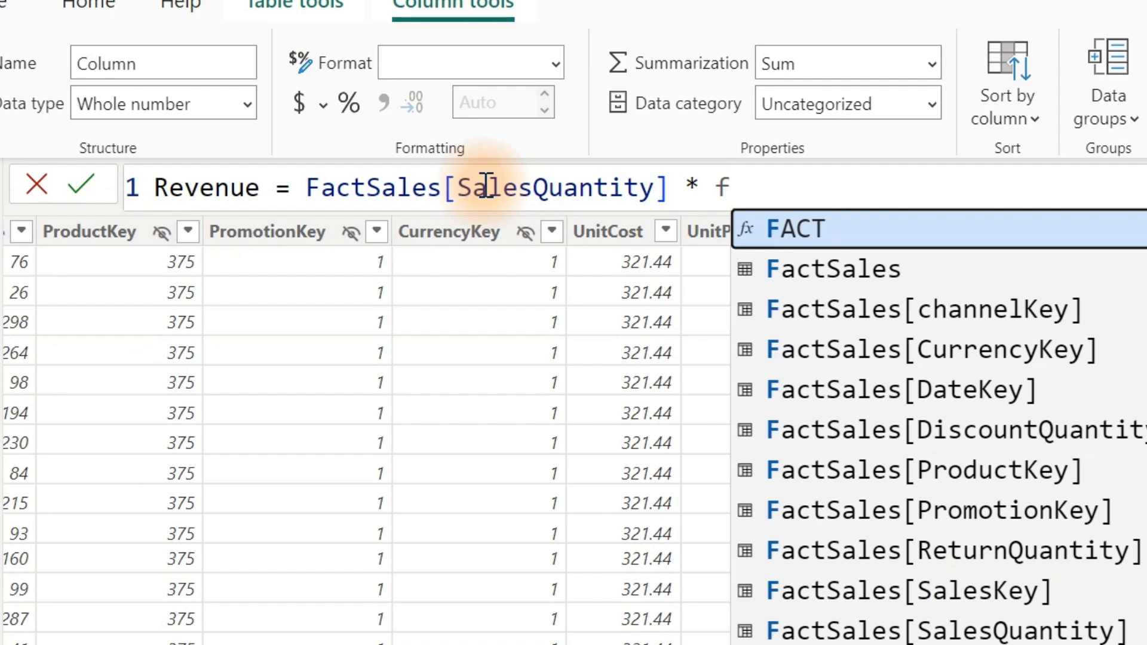
key(Down)
key(Down)
key(Down)
key(Down)
key(Down)
key(Down)
key(Down)
key(Down)
key(Down)
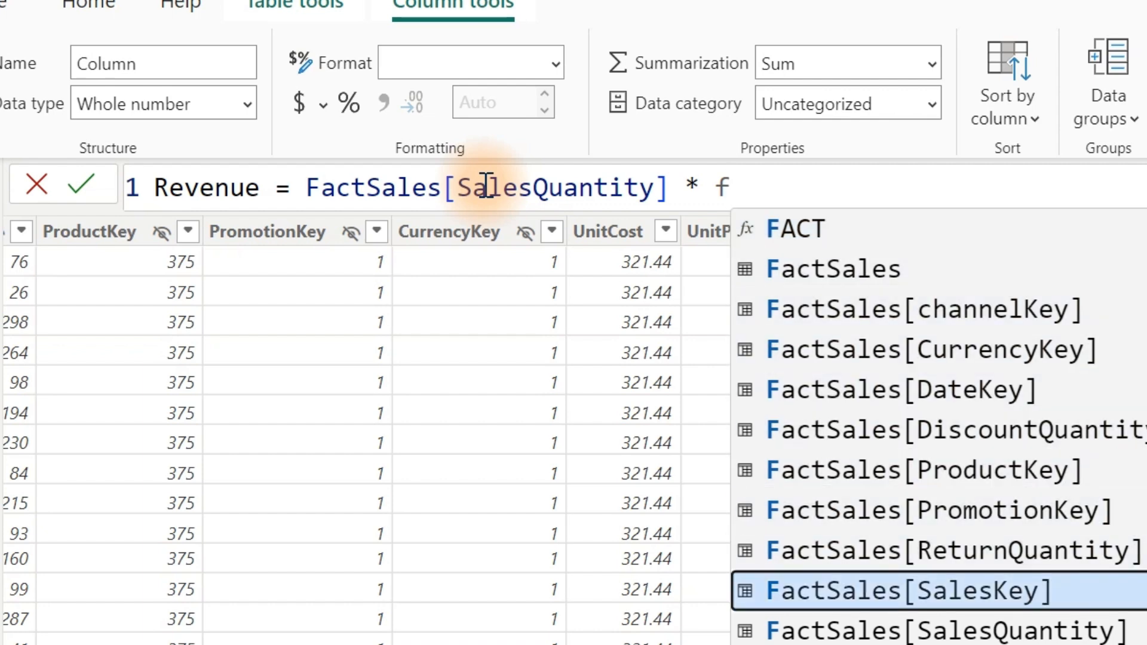
key(Down)
key(Down)
key(Down)
key(Down)
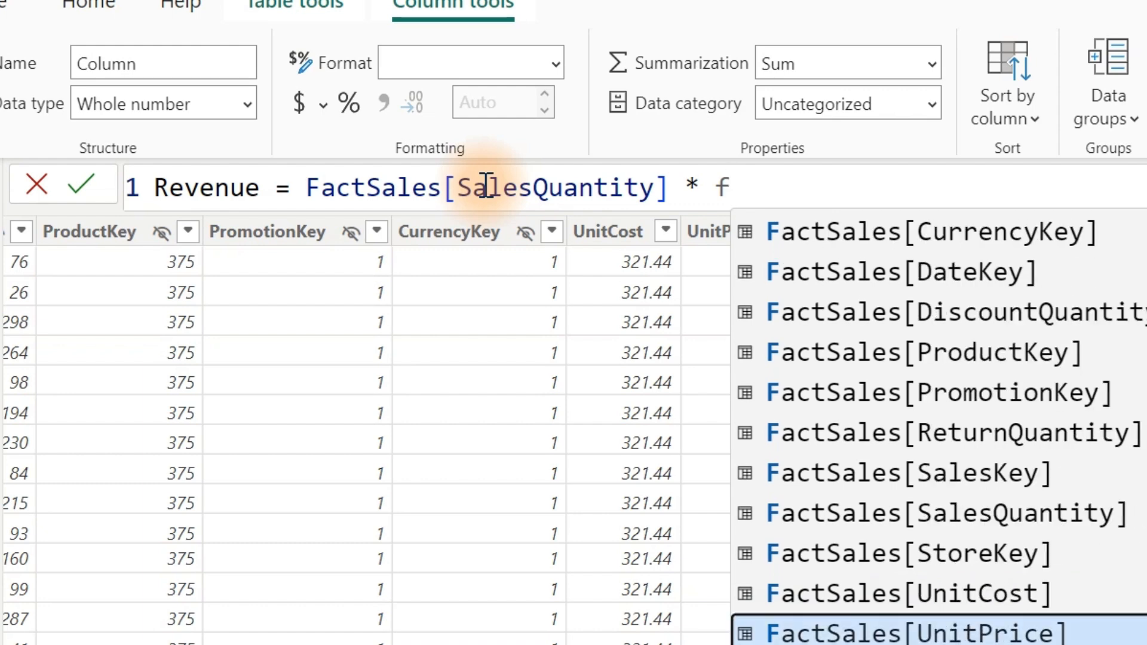
key(Tab)
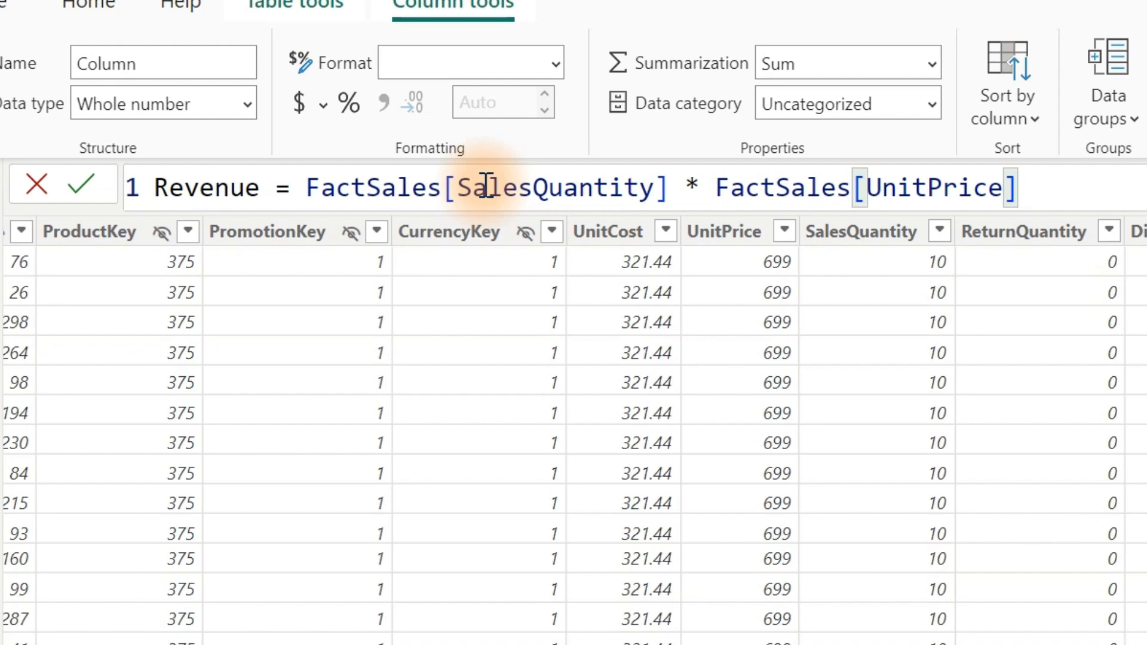
key(Return)
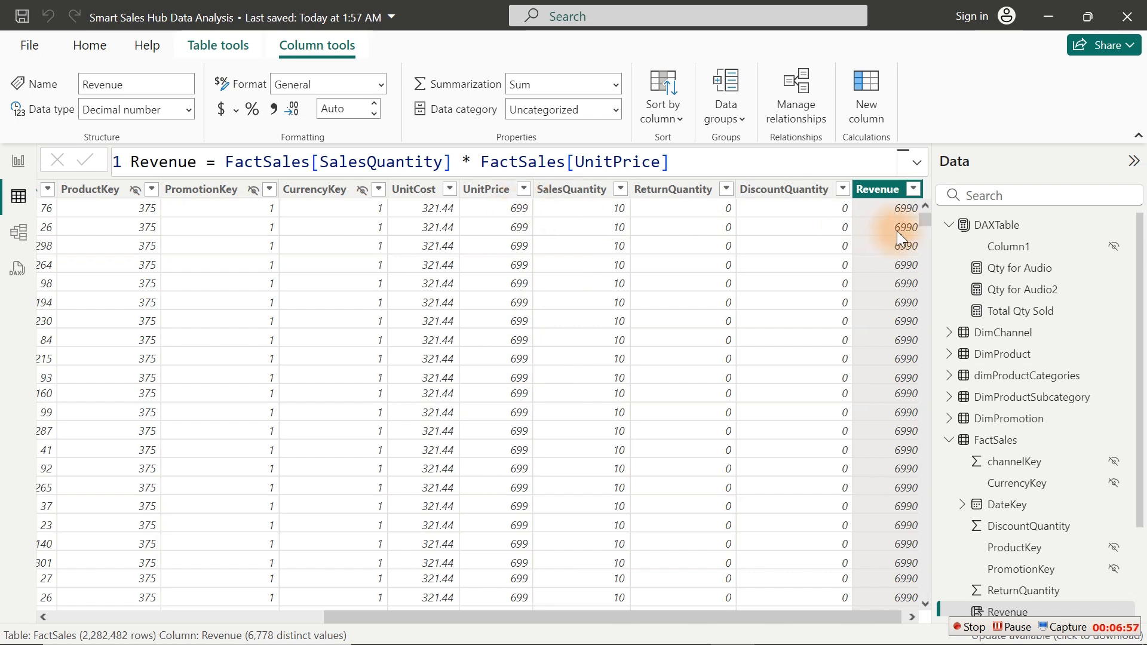
Step: Sort the FactSales rows by SalesQuantity in descending order and select the Revenue column
click(620, 189)
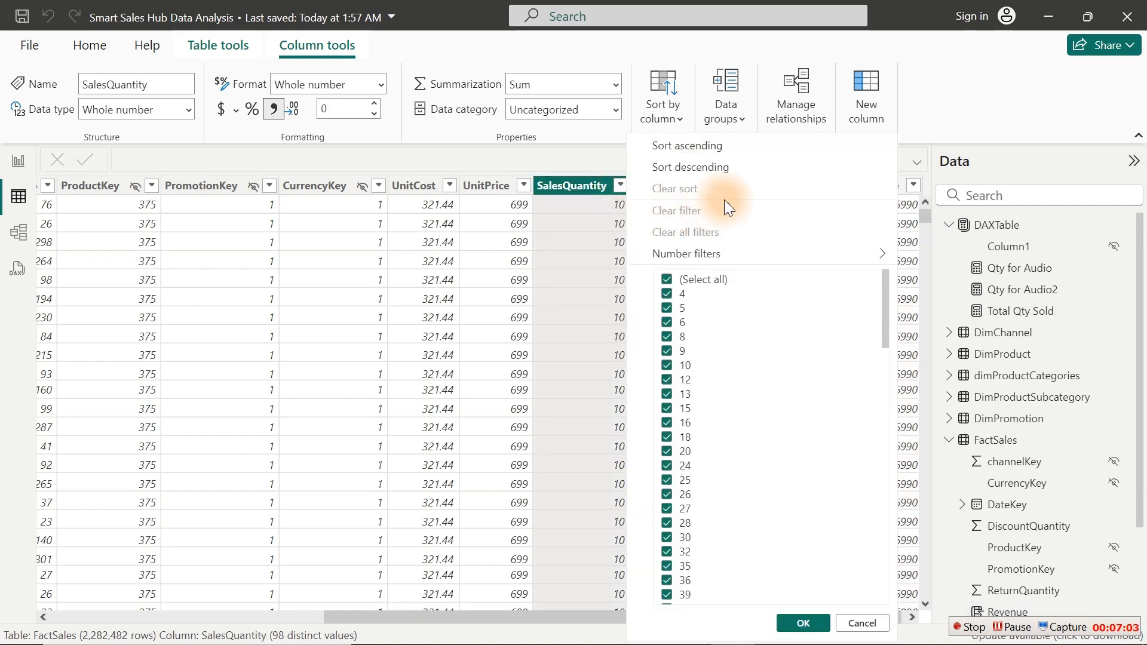
click(704, 168)
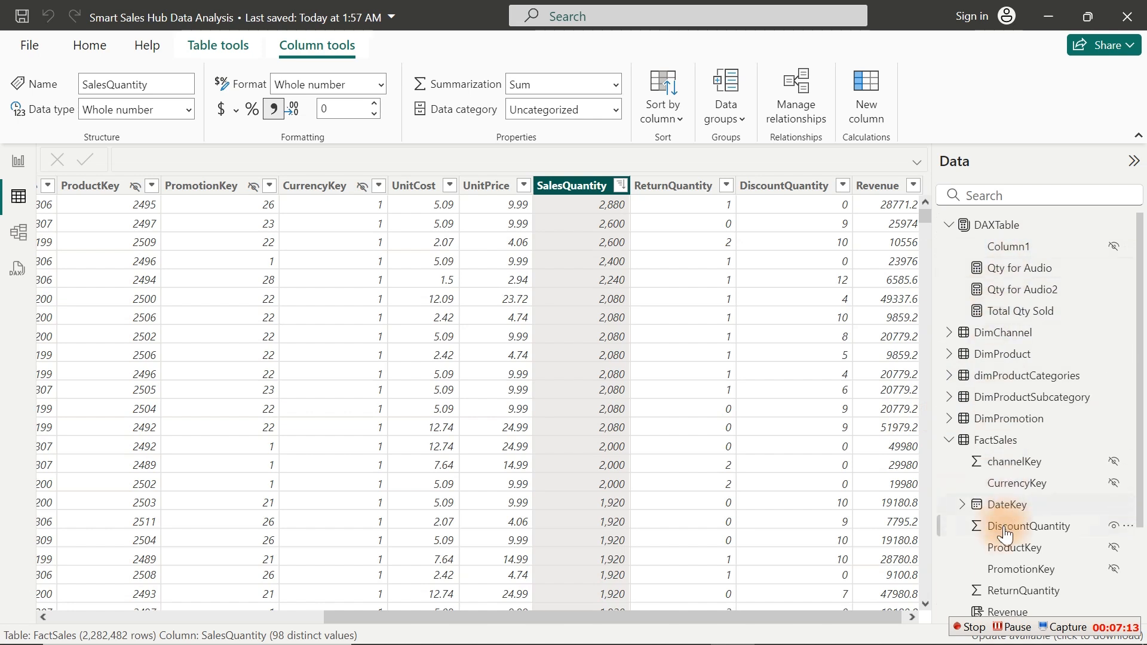
click(873, 185)
Step: Copy the whole Revenue formula and paste it into another new calculated column in FactSales
click(563, 156)
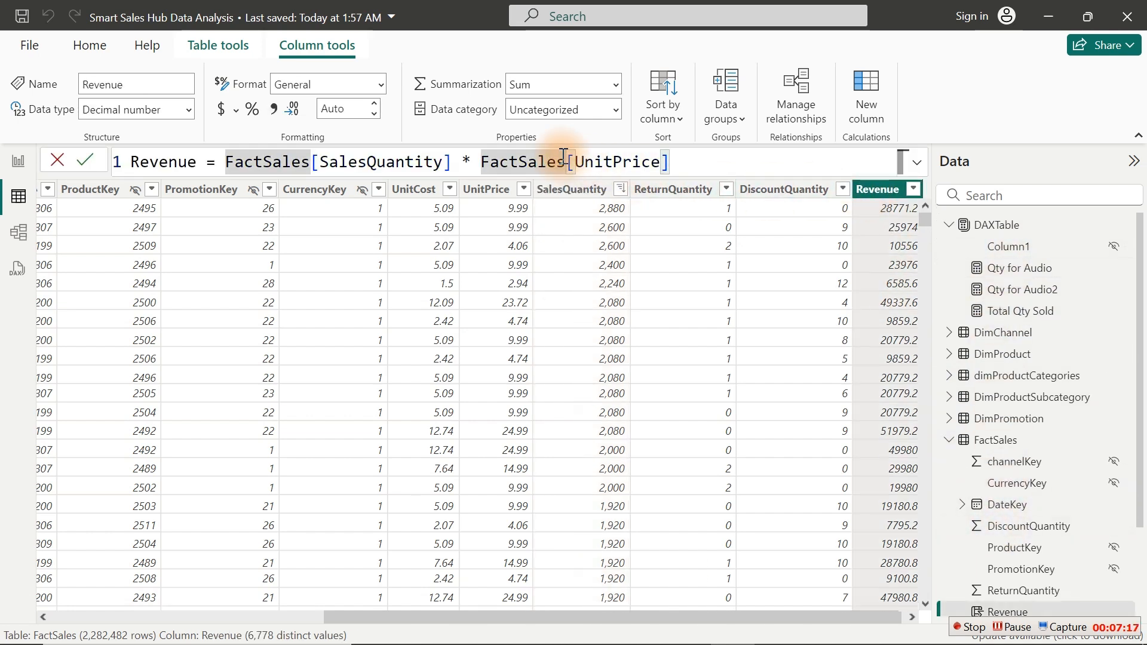
key(ctrl+a)
key(ctrl+c)
click(873, 88)
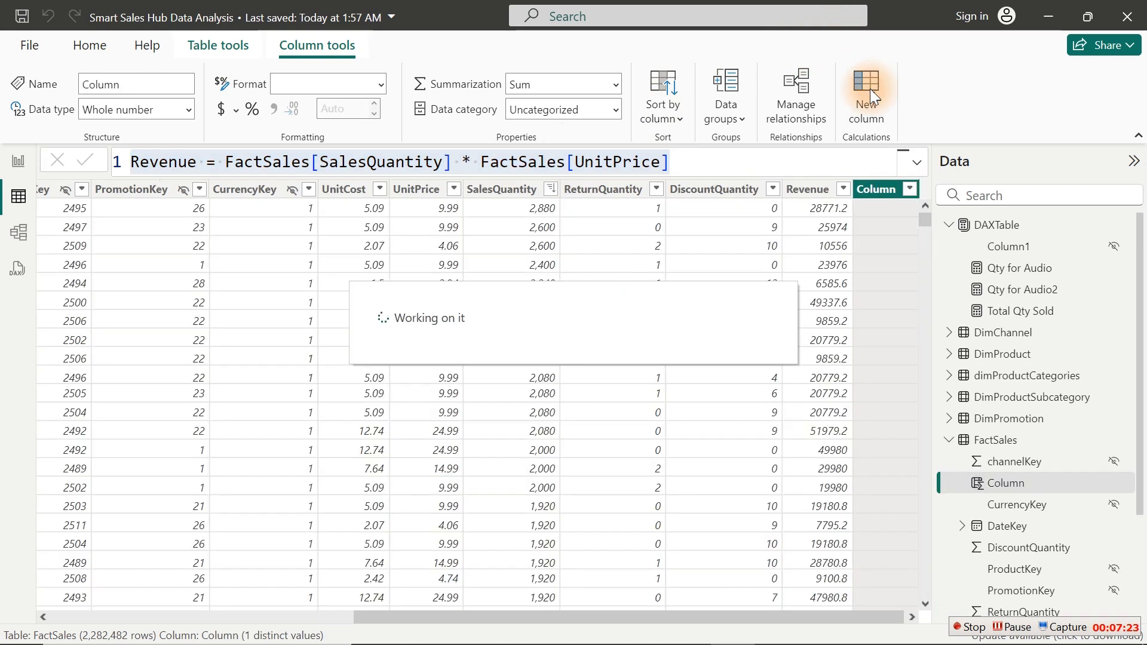
key(ctrl+v)
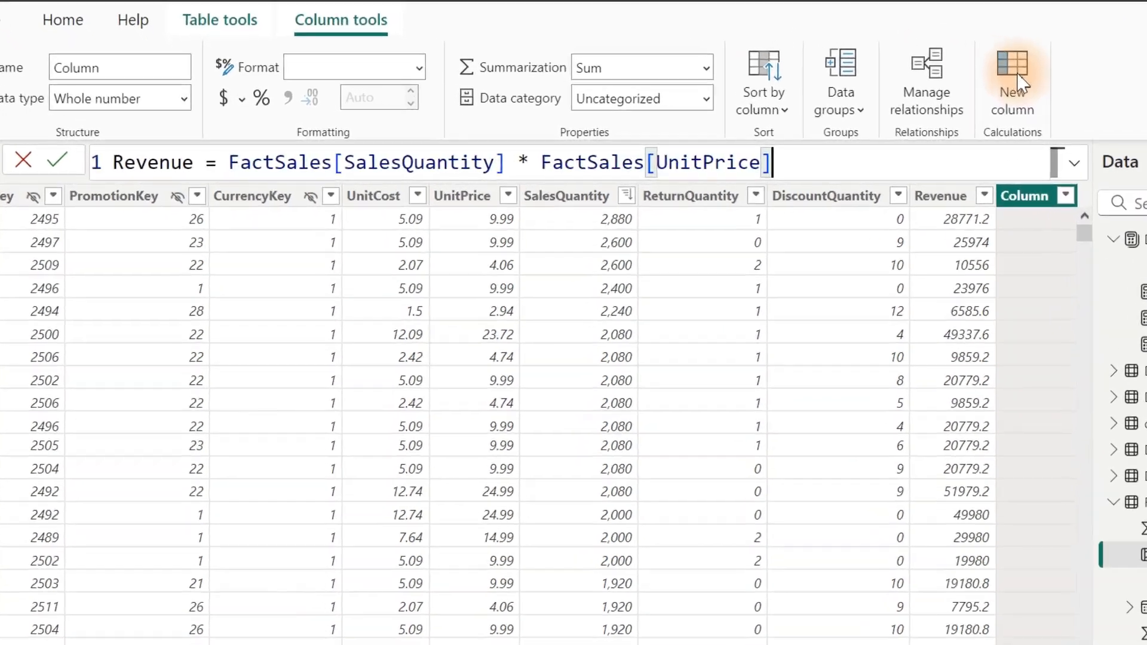
Step: Rename the pasted column formula to COGS, replace UnitPrice with FactSales[UnitCost], and commit the column
double_click(169, 166)
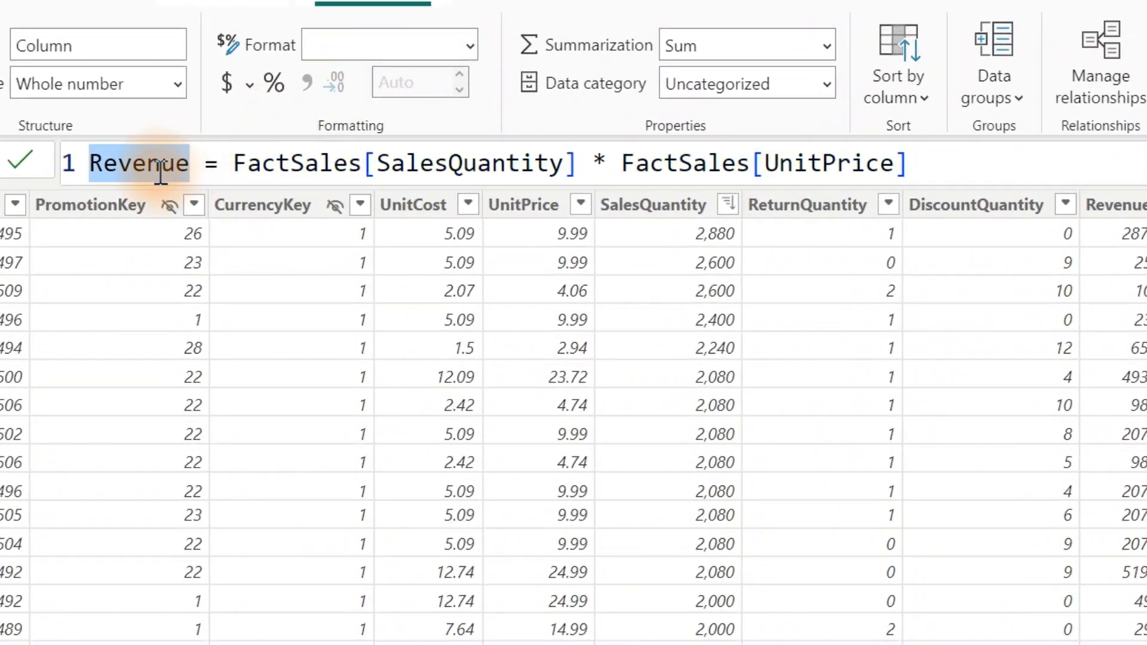
text(COGS)
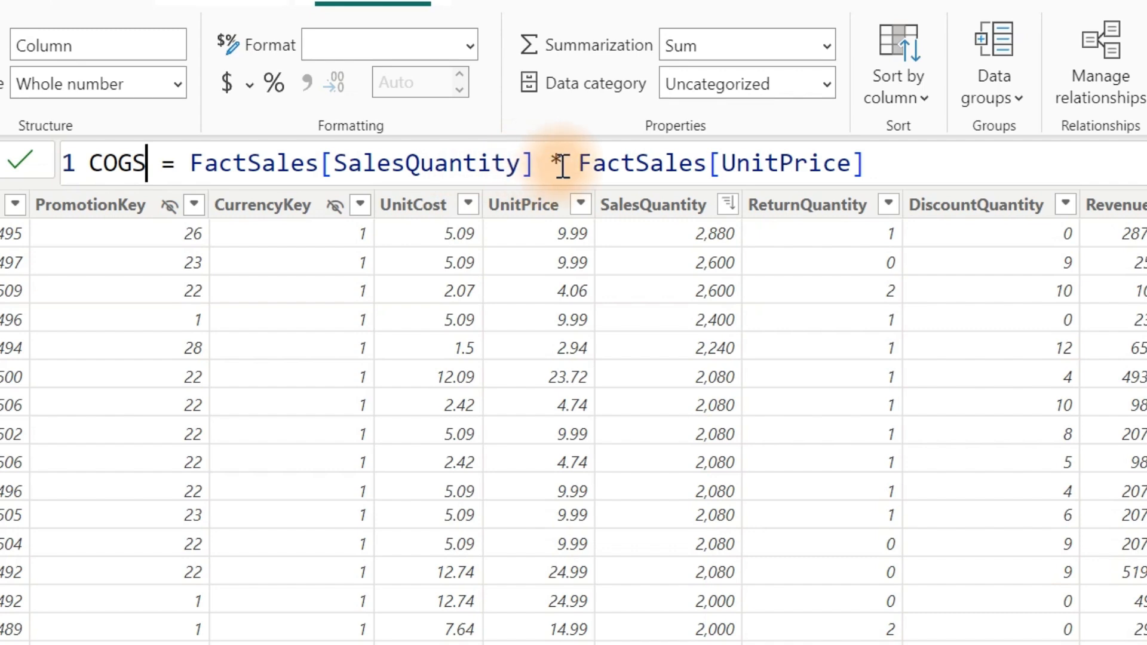
drag(865, 163, 755, 163)
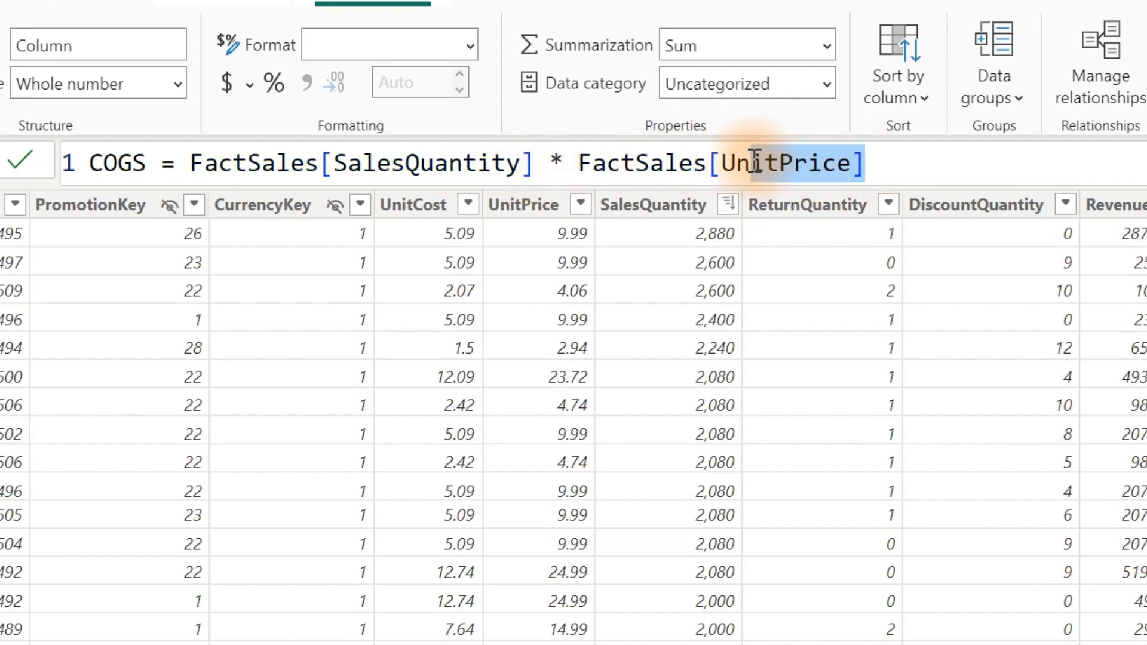
key(BackSpace)
key(Tab)
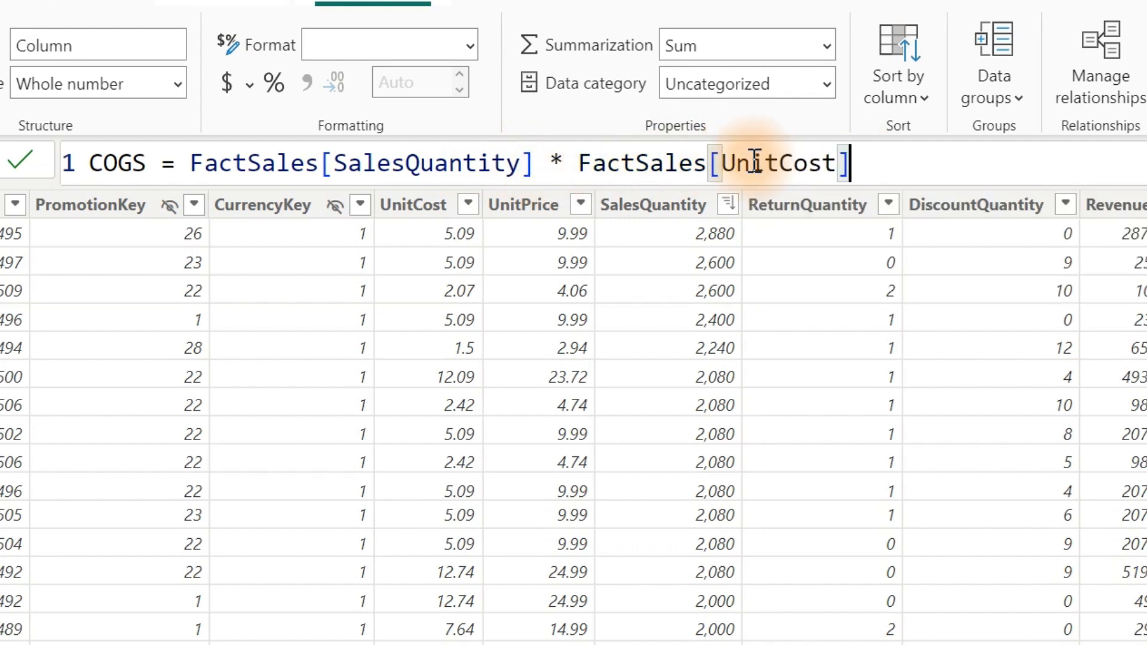
key(Return)
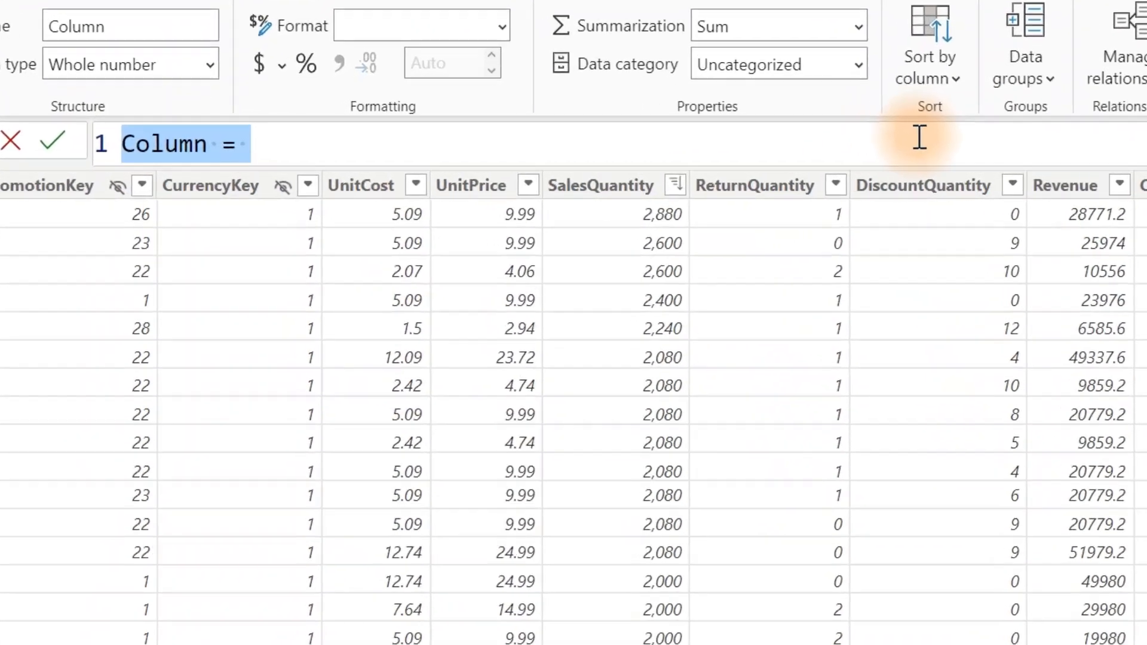
Step: Add a calculated column to FactSales defined as Profit = FactSales[Revenue] - FactSales[COGS]
text(Prof)
text(it =)
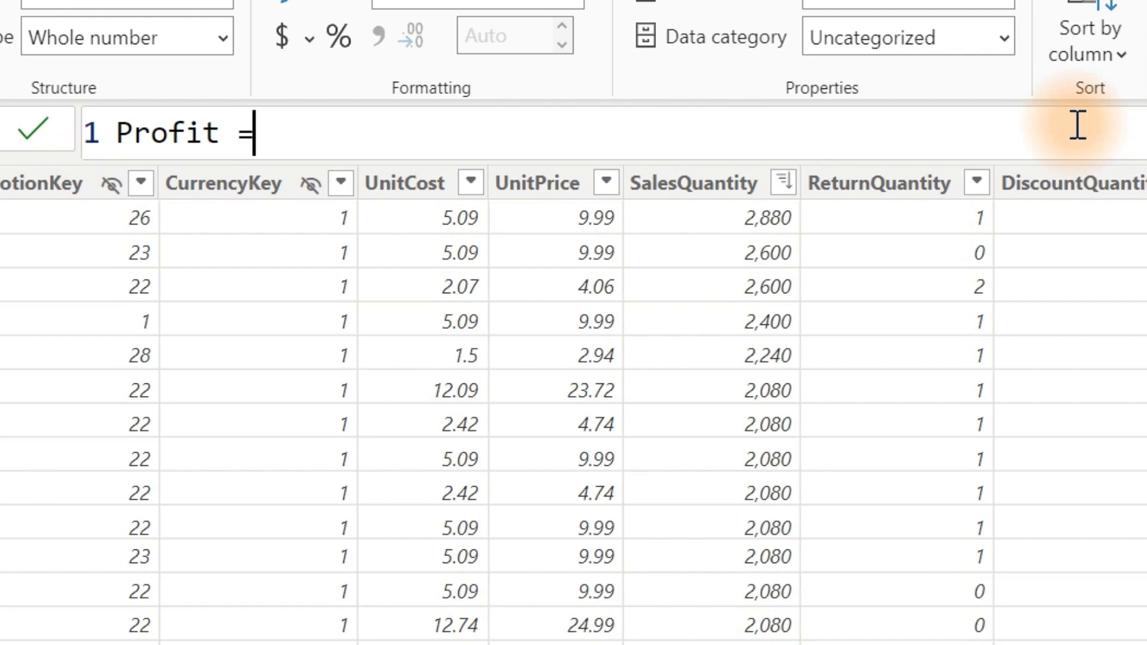
text( rev)
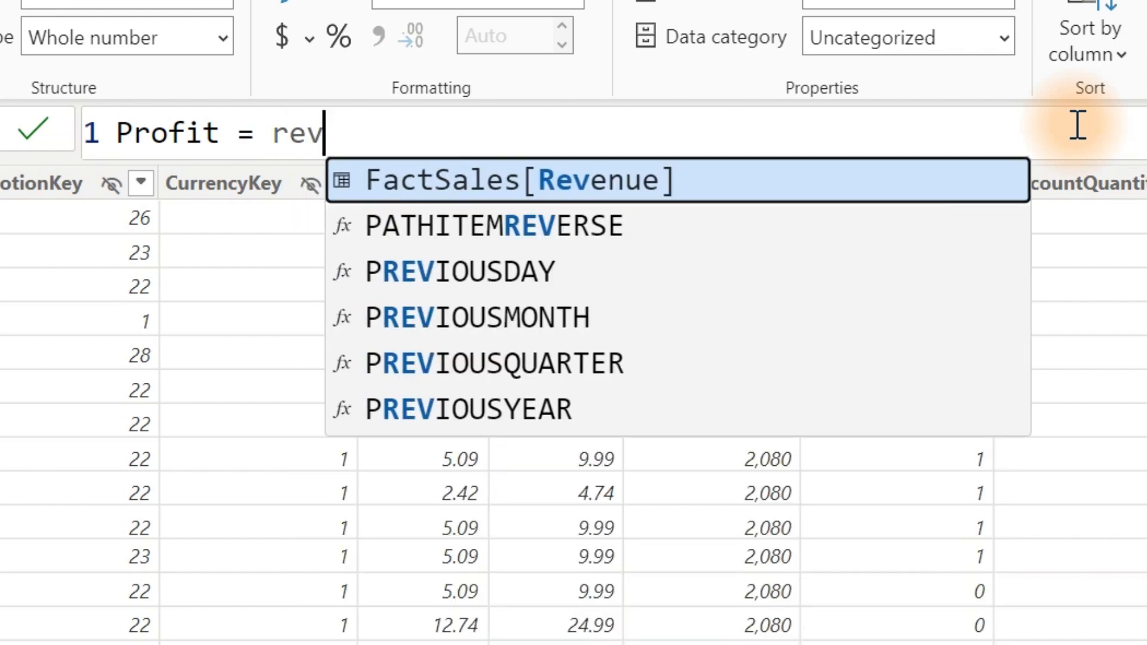
key(Tab)
text(- )
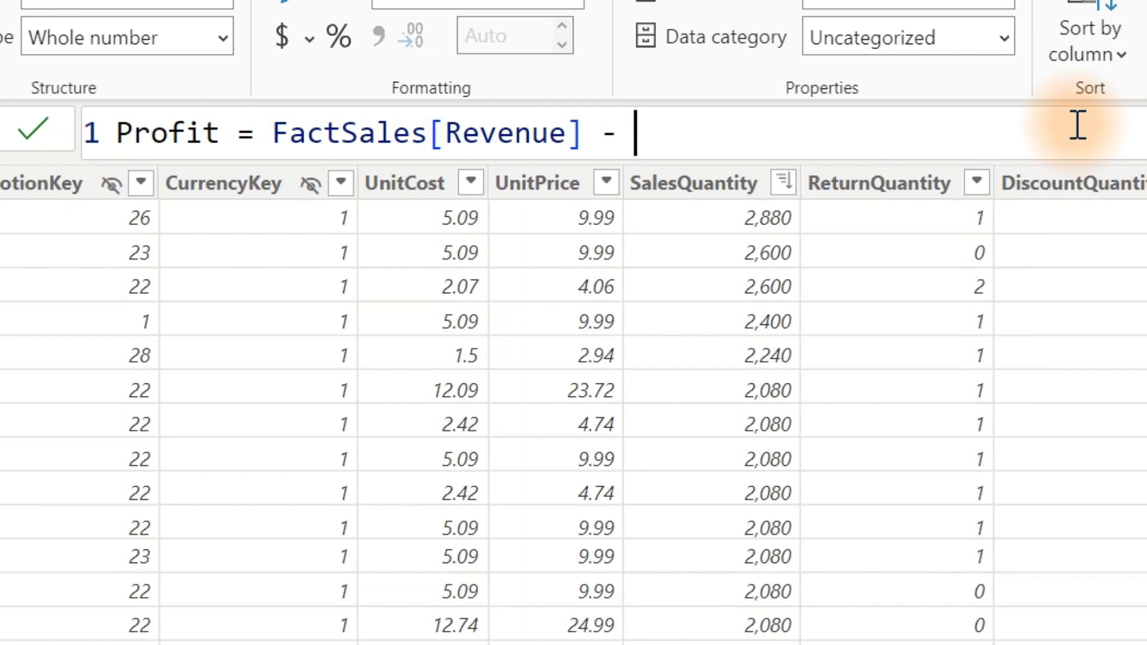
text(cog)
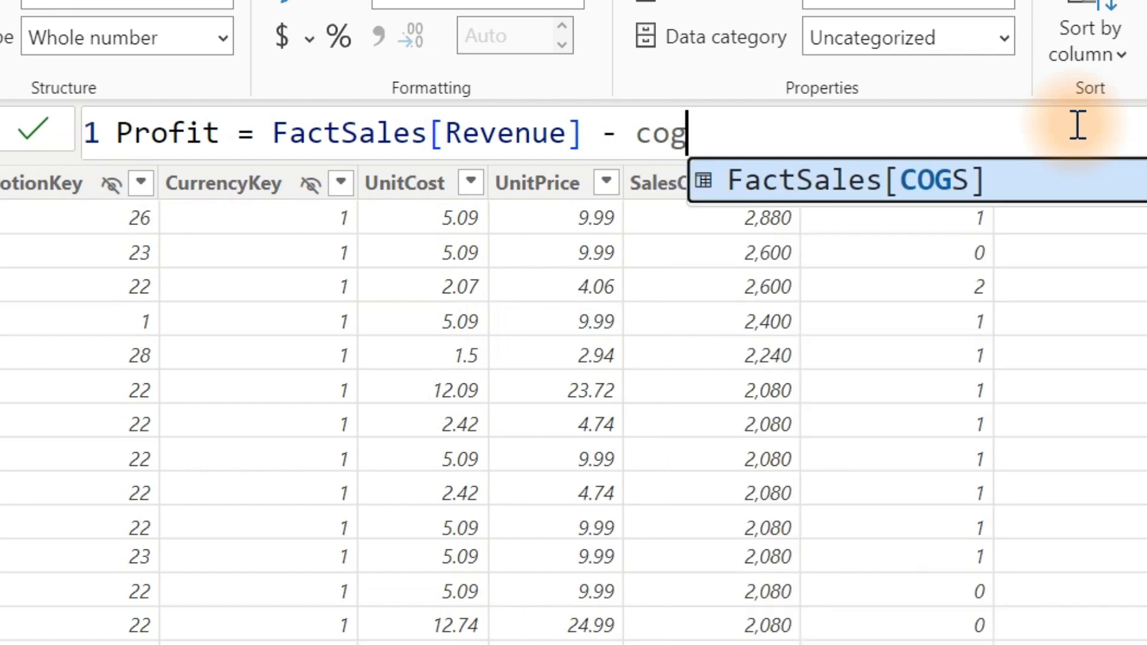
key(Tab)
key(Return)
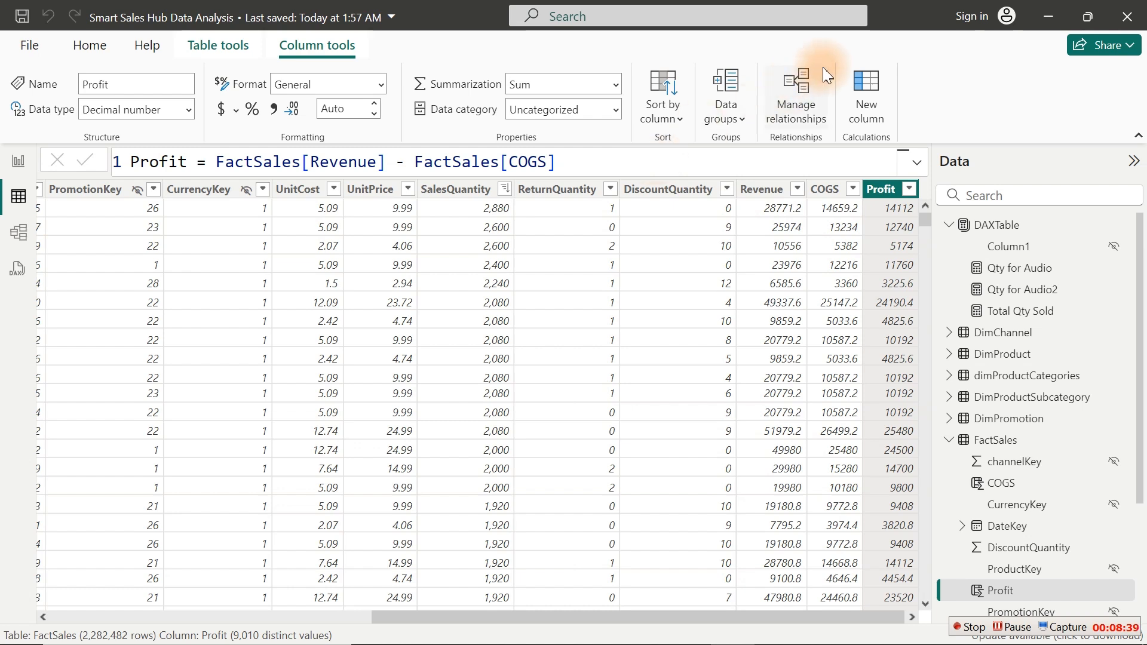
Step: Start another calculated column in FactSales and name it Pct Margin
click(865, 77)
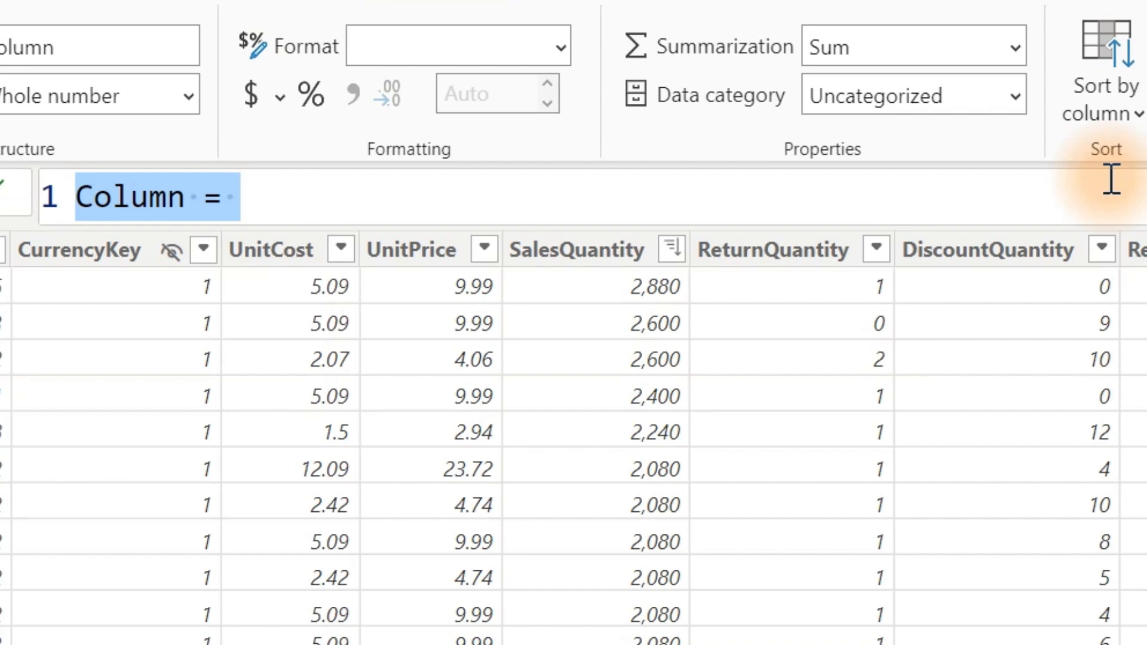
text(P)
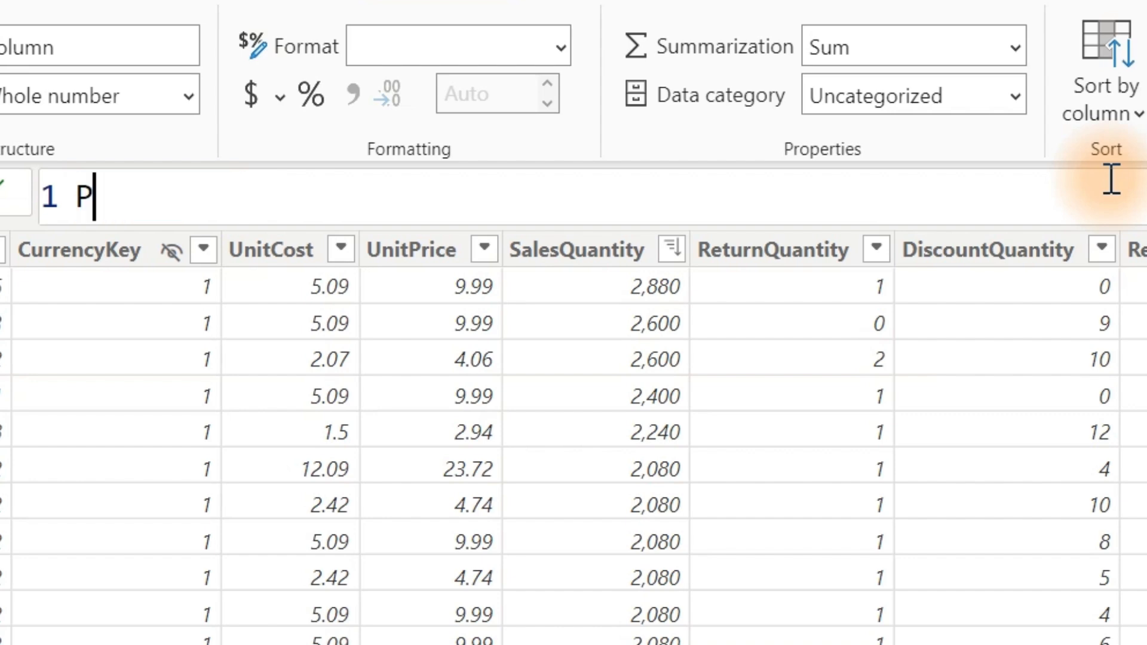
text(ct P)
key(BackSpace)
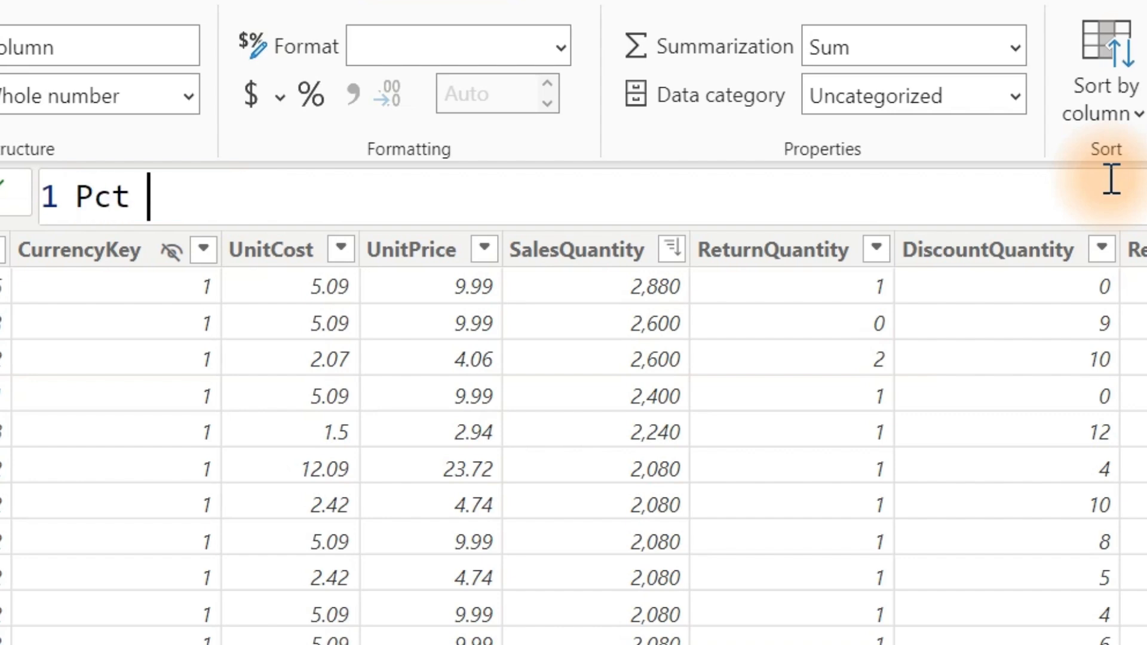
text(Margin )
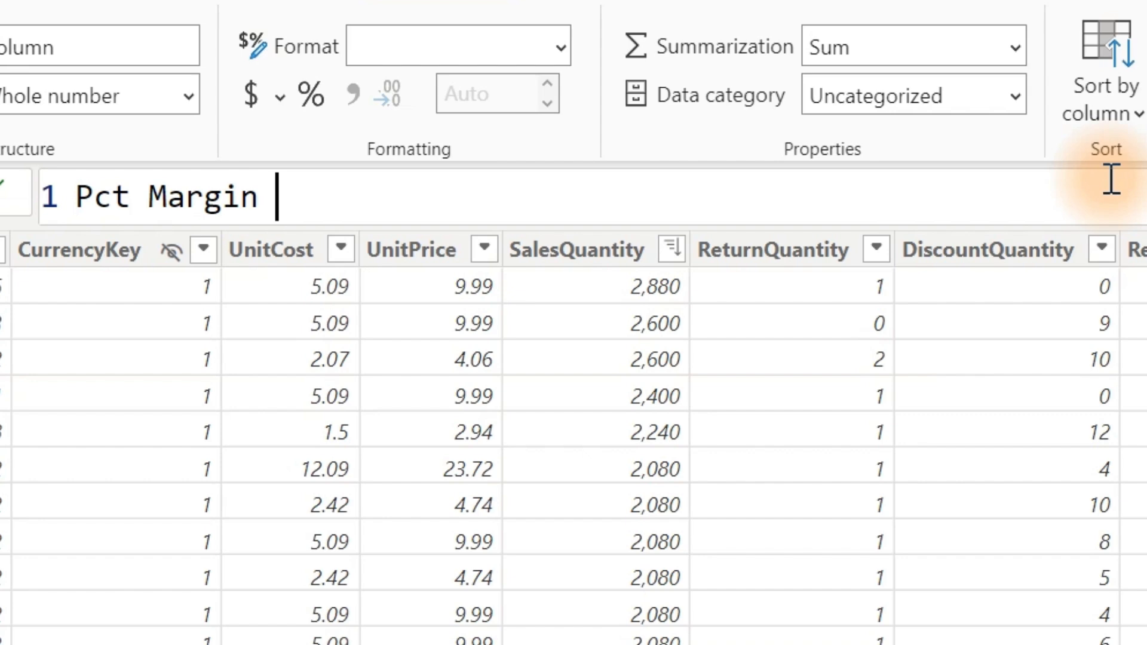
Step: Define Pct Margin as FactSales[Profit] / FactSales[Revenue], commit it, and format the column as a percentage
text(= pro)
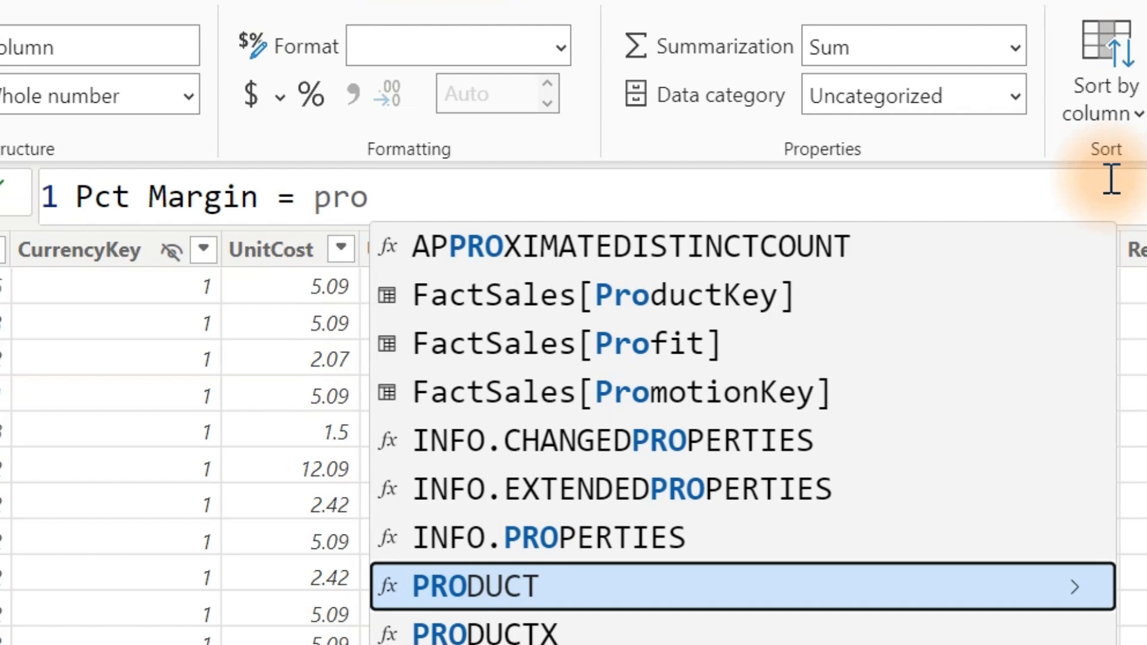
text(fi)
key(Tab)
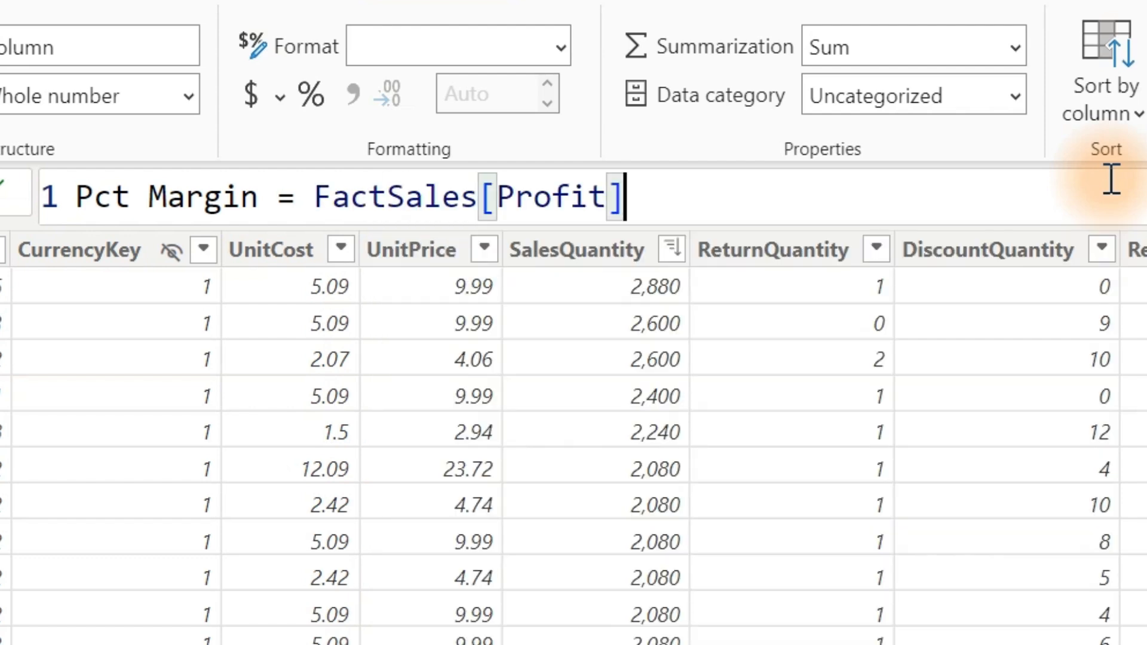
text(/ )
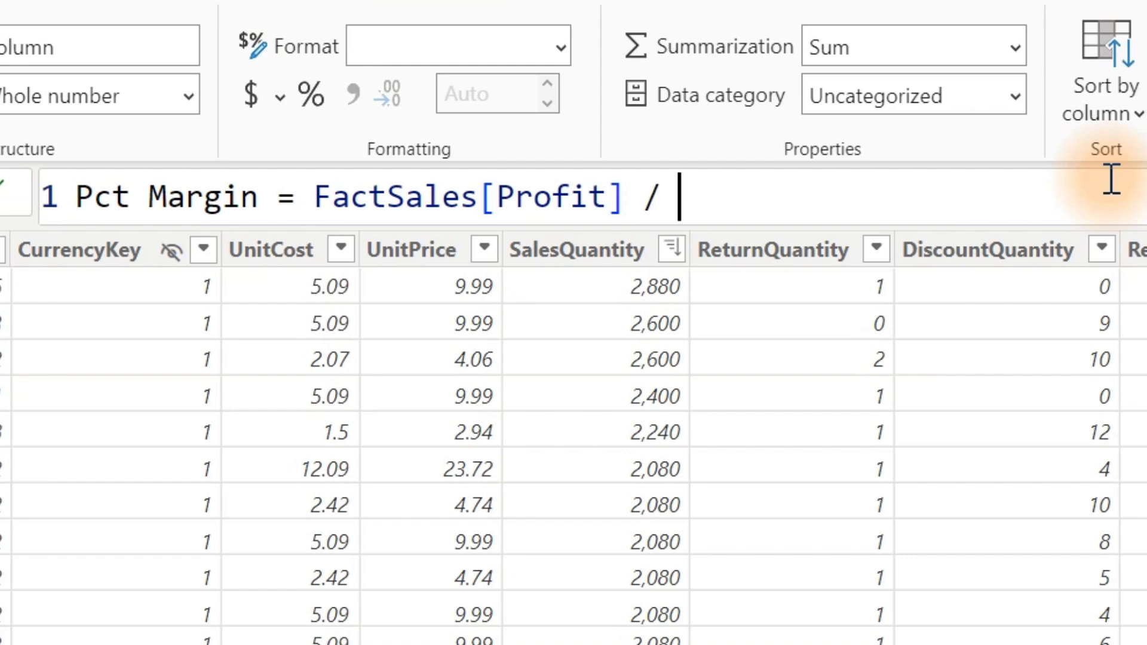
text(reve)
key(Tab)
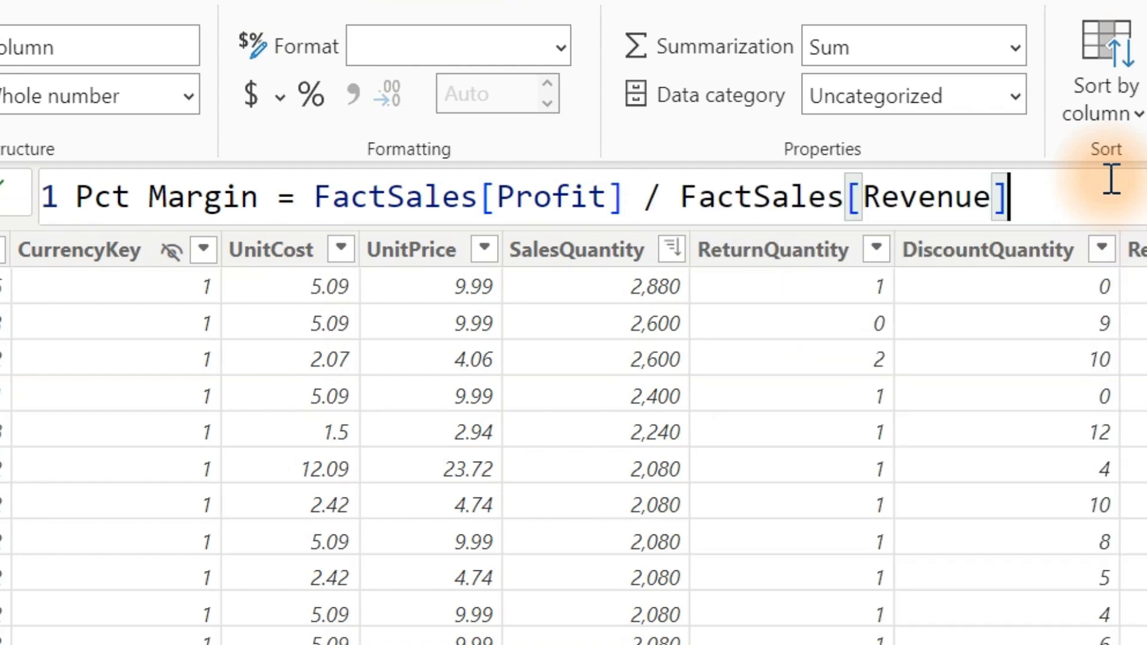
key(Return)
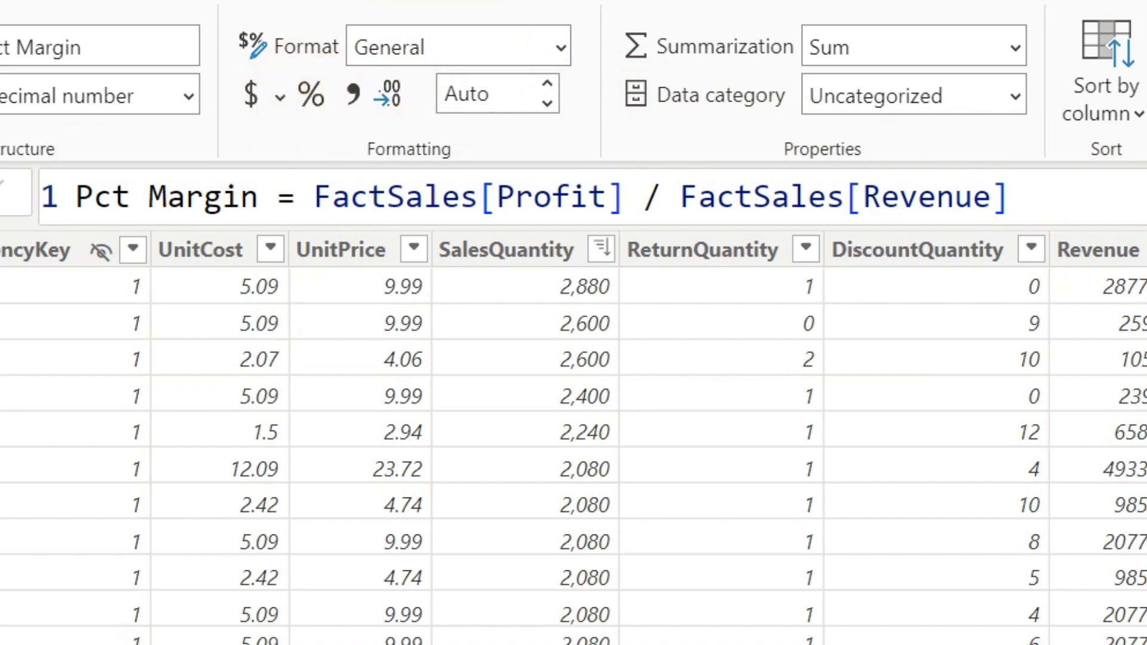
click(311, 93)
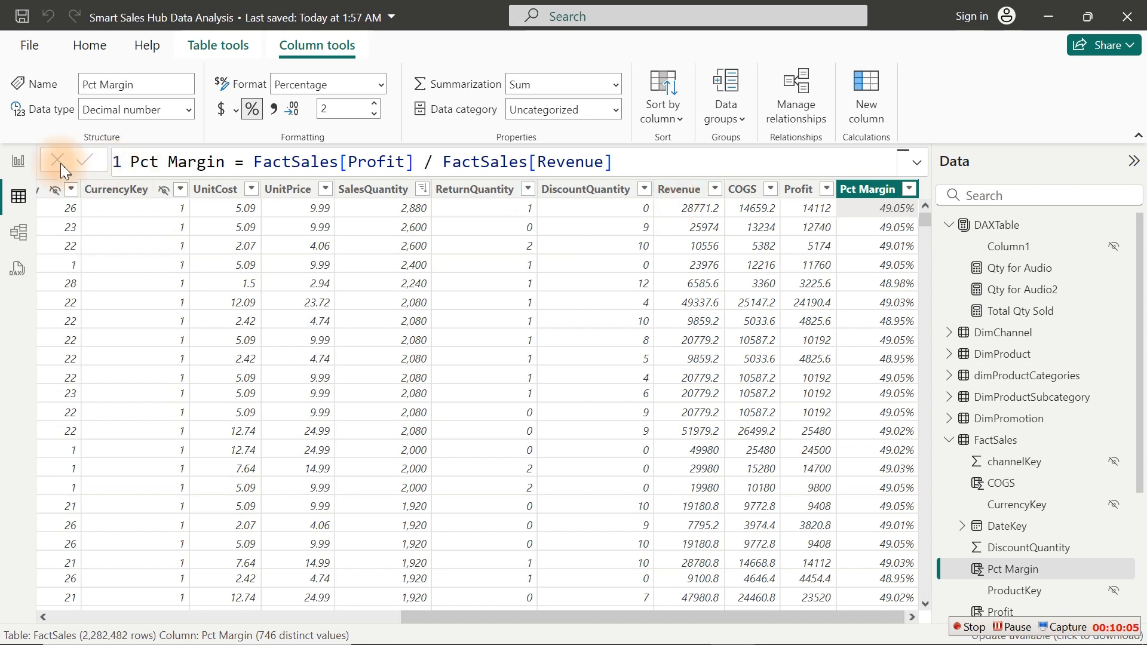
Step: Duplicate the Types of Measures report page and rename the copy to 1
click(11, 171)
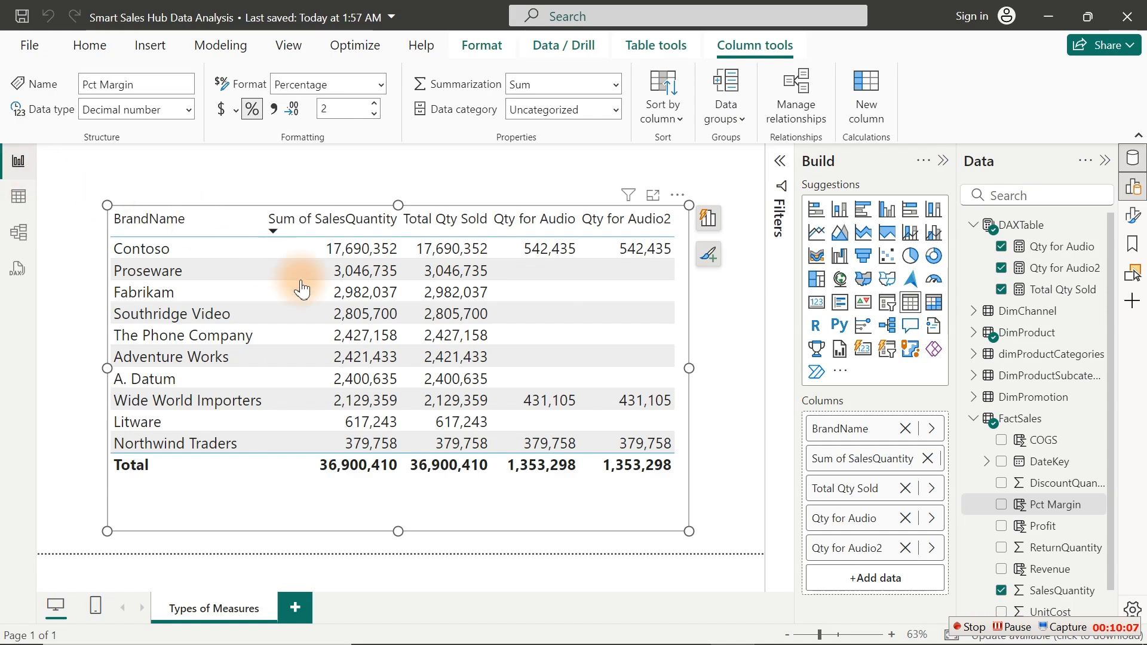
right_click(238, 601)
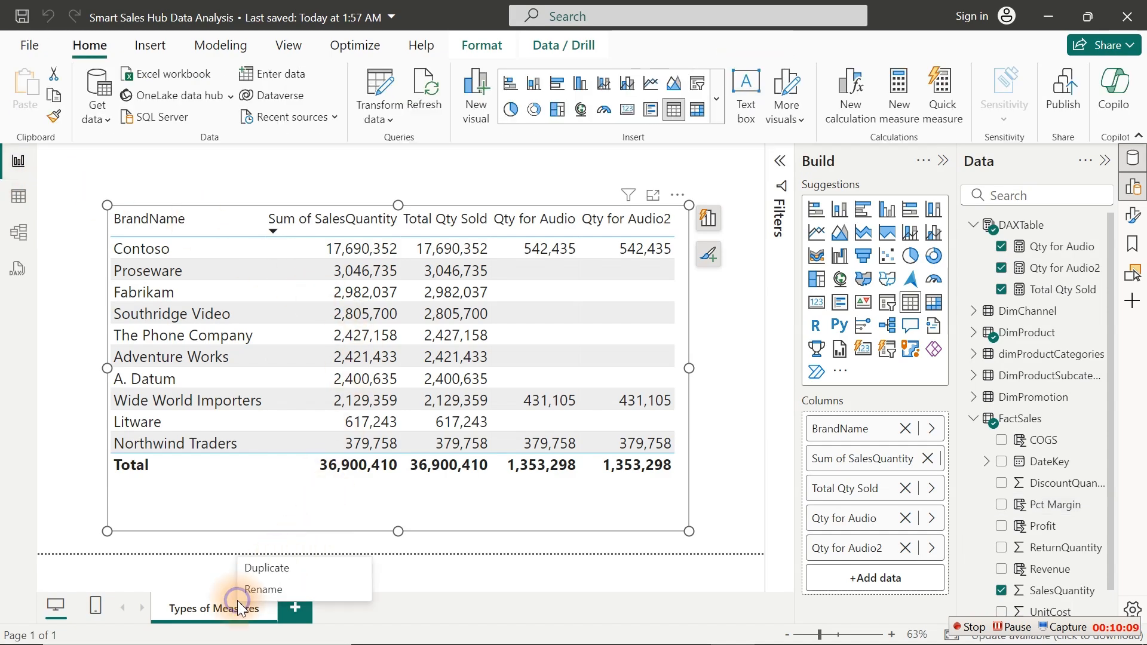
click(277, 568)
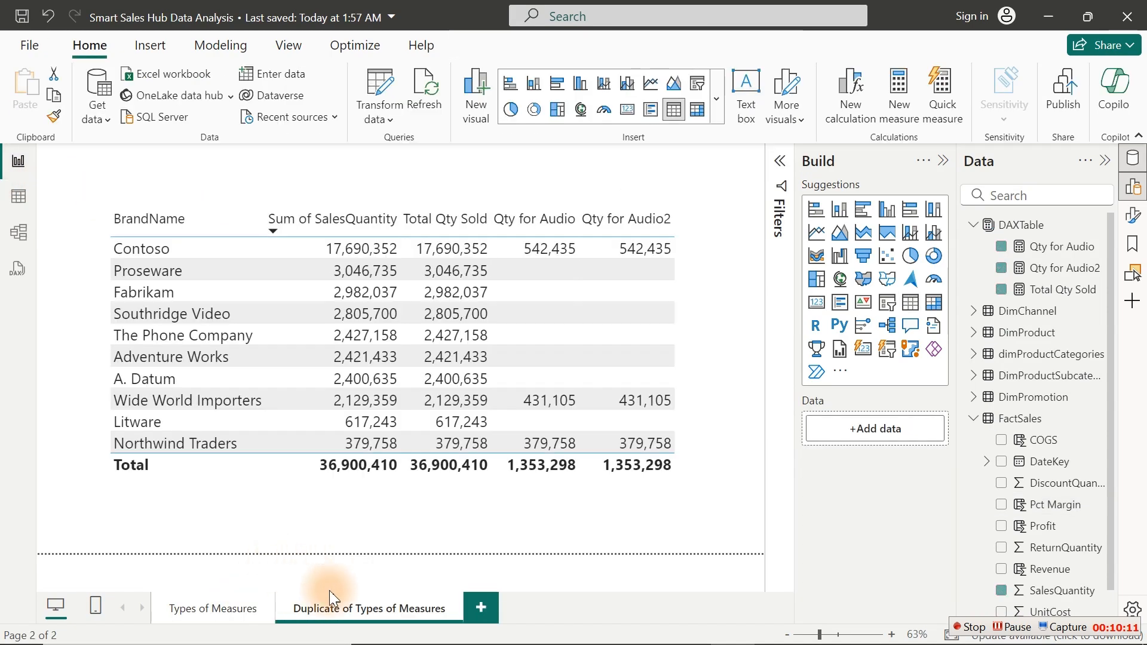
double_click(355, 610)
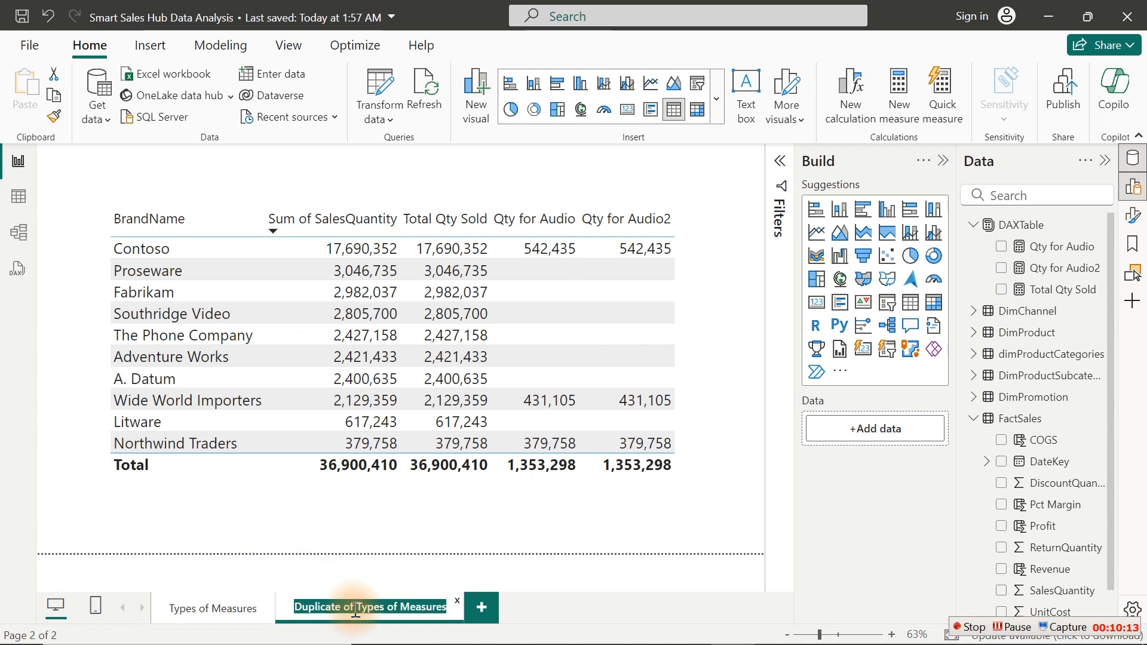
text(1)
key(Return)
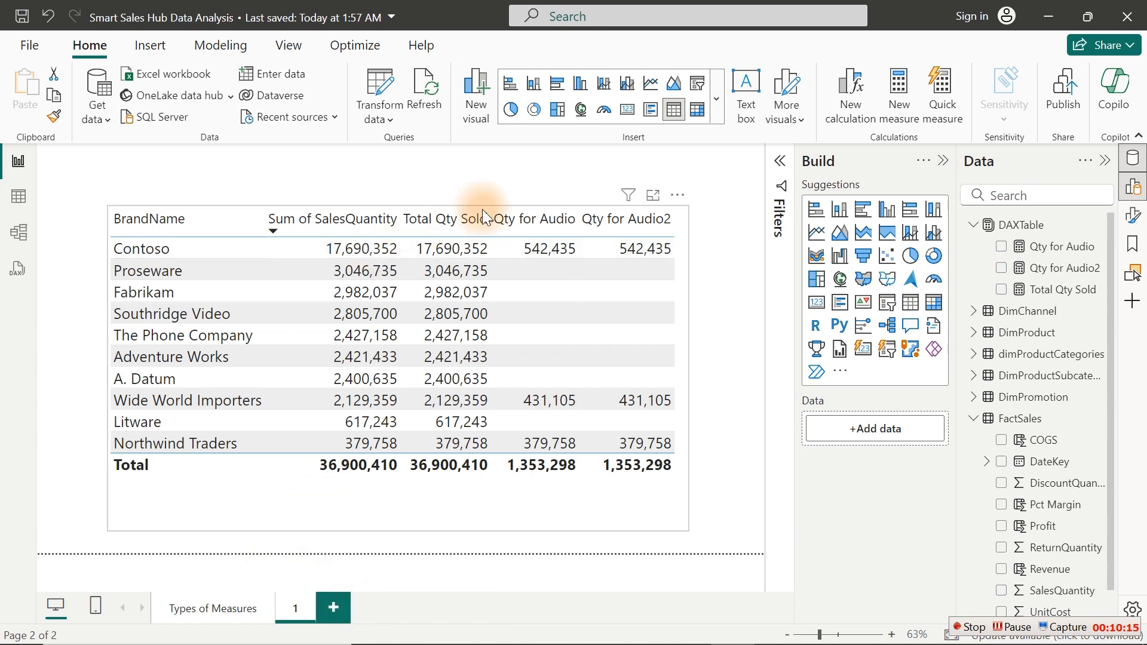
Step: Remove Total Qty Sold, Qty for Audio2, Qty for Audio and SalesQuantity from the table on page 1, keeping only BrandName
click(685, 286)
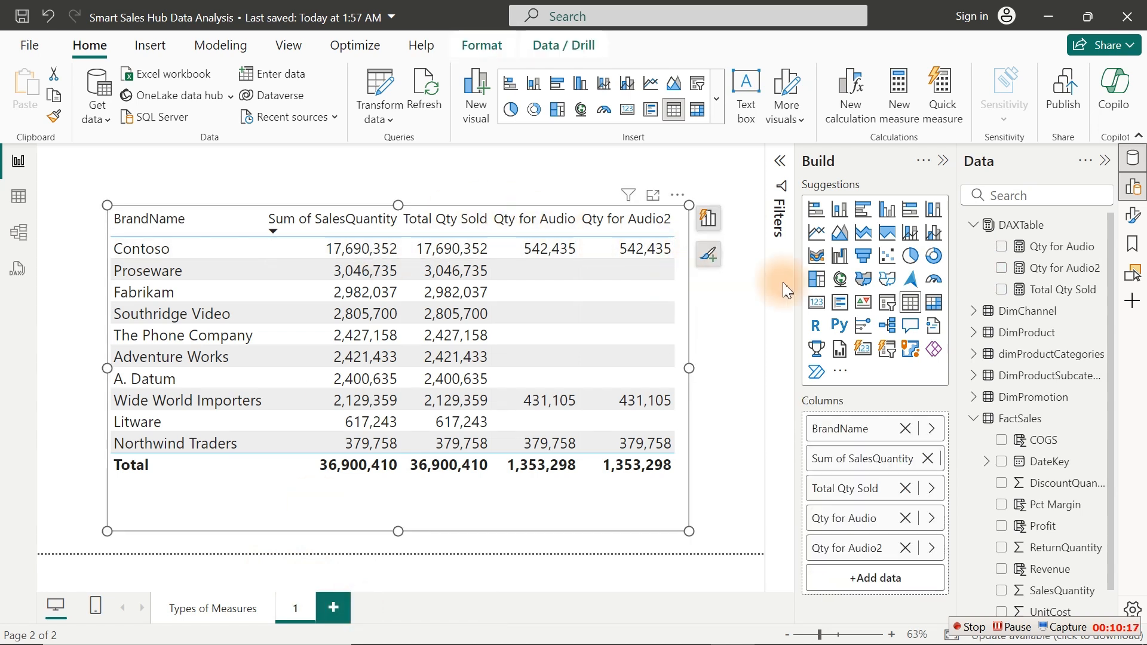
click(1002, 289)
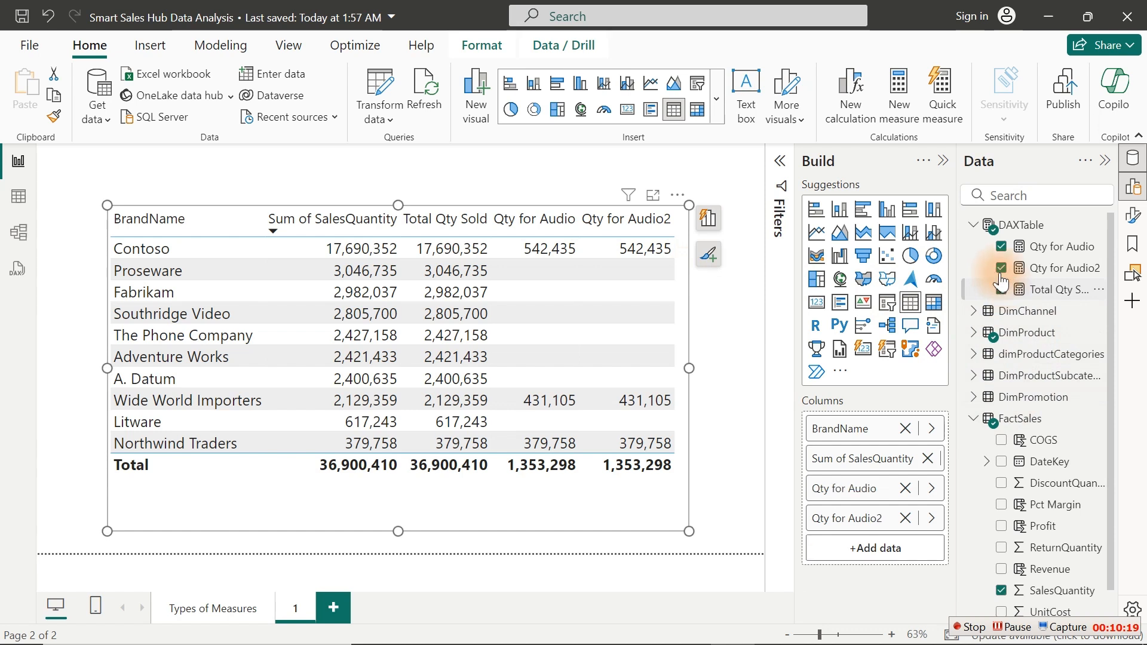
click(1002, 268)
click(1001, 247)
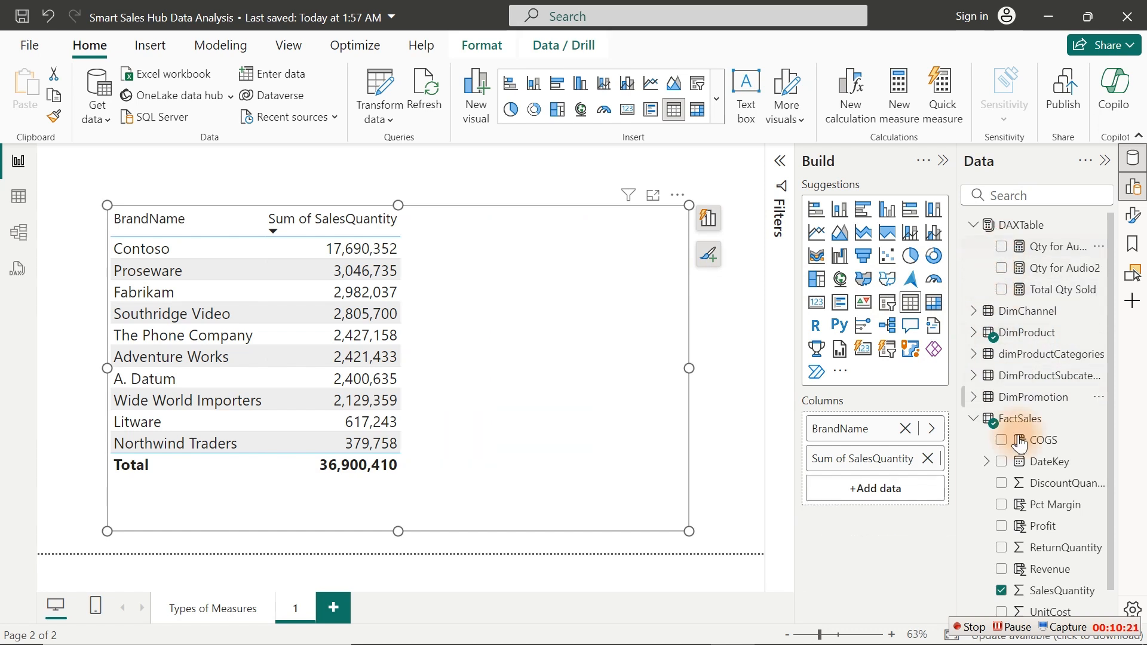
click(1002, 591)
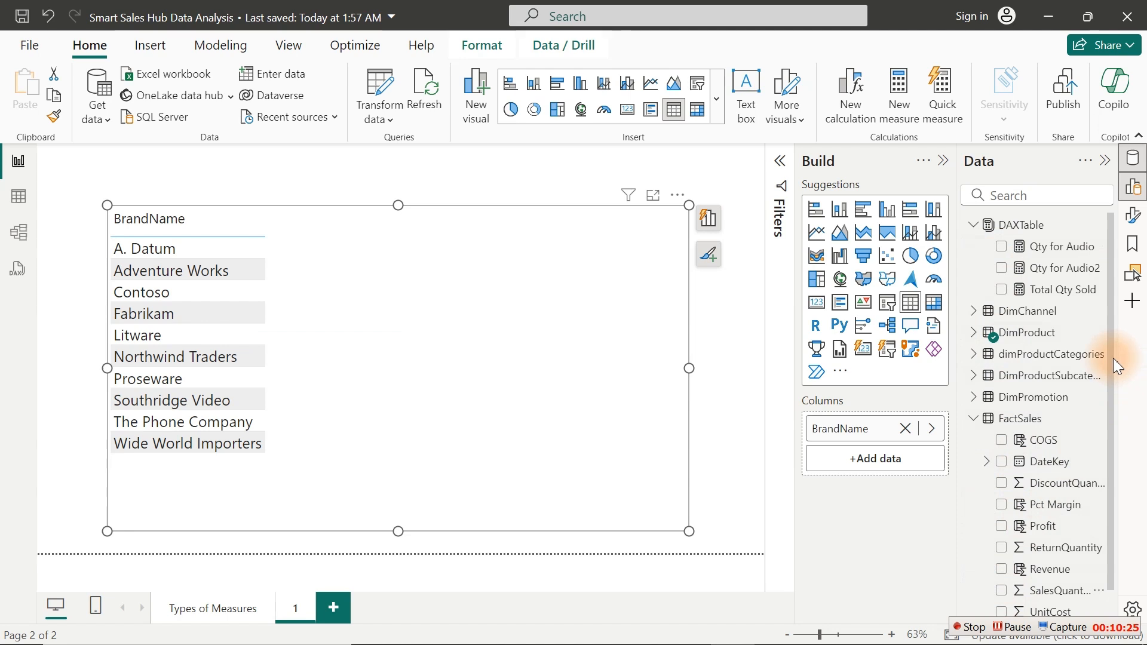
Step: Add the FactSales columns Revenue, COGS, Profit and Pct Margin to the brand table, widening the visual to fit more columns
scroll(1111, 388, down, 1)
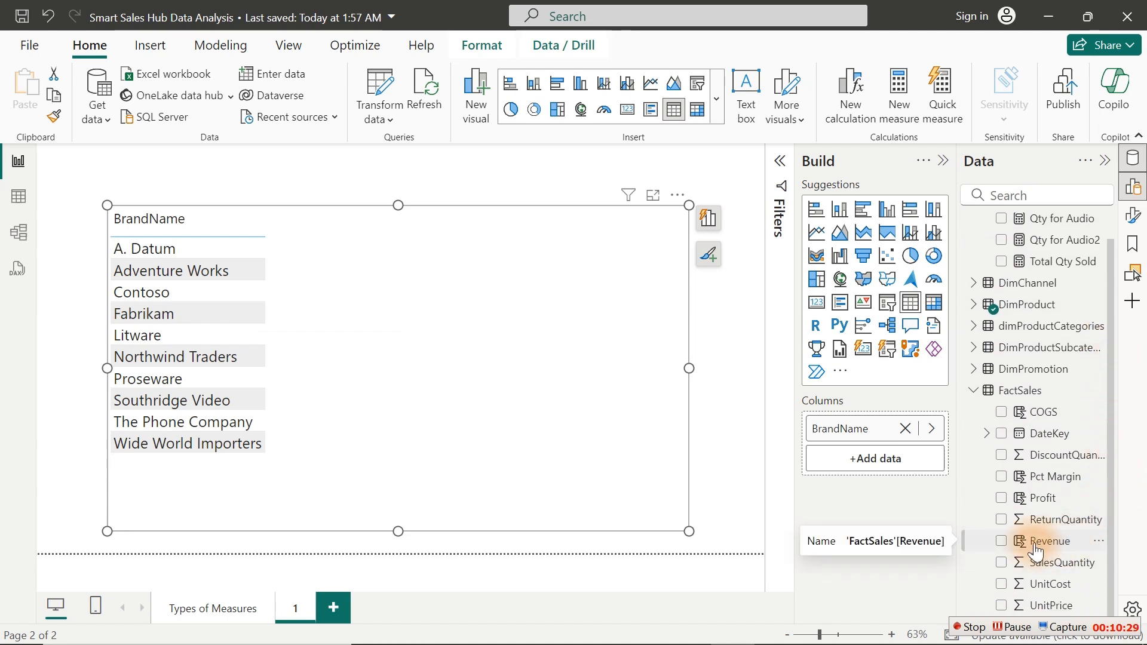
click(1001, 542)
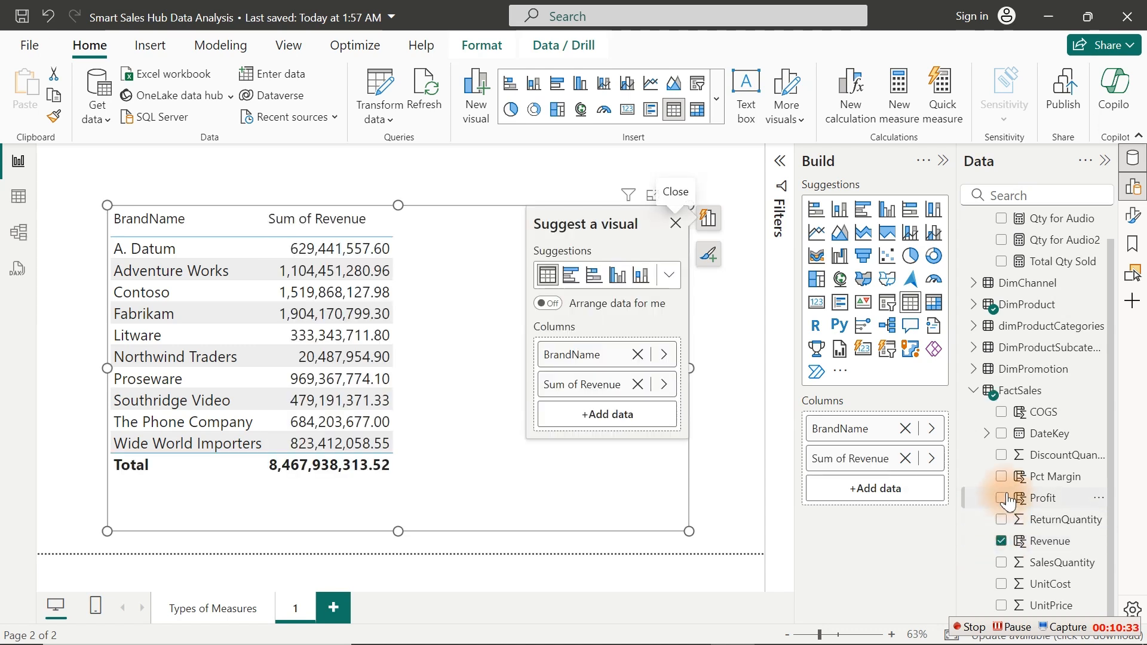
click(1001, 411)
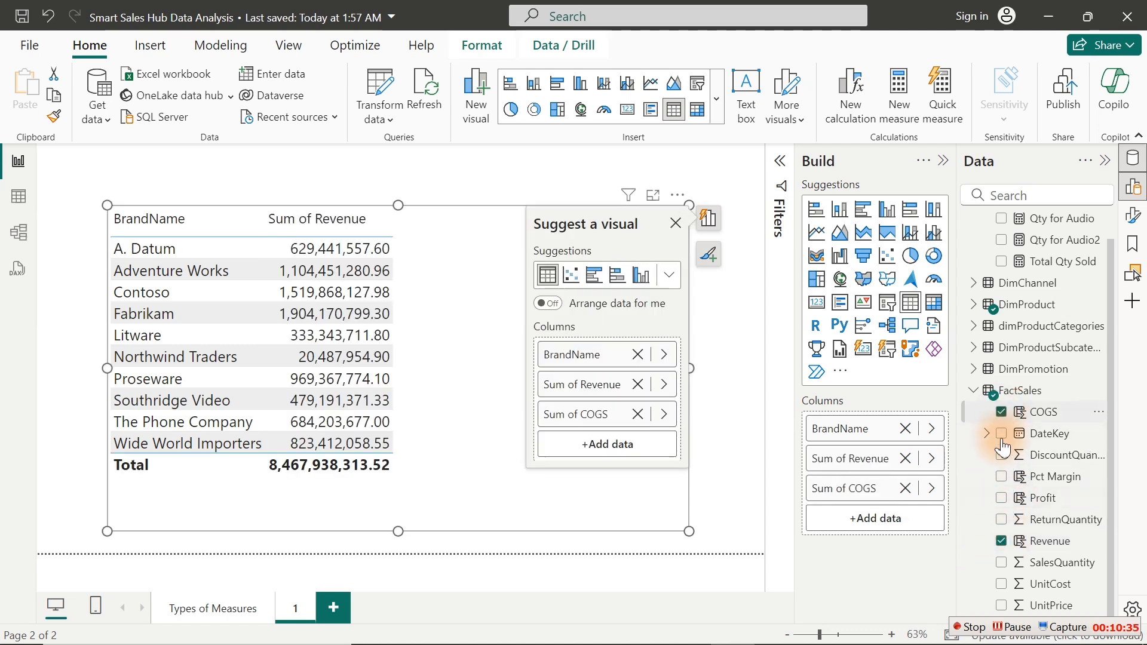
click(1001, 499)
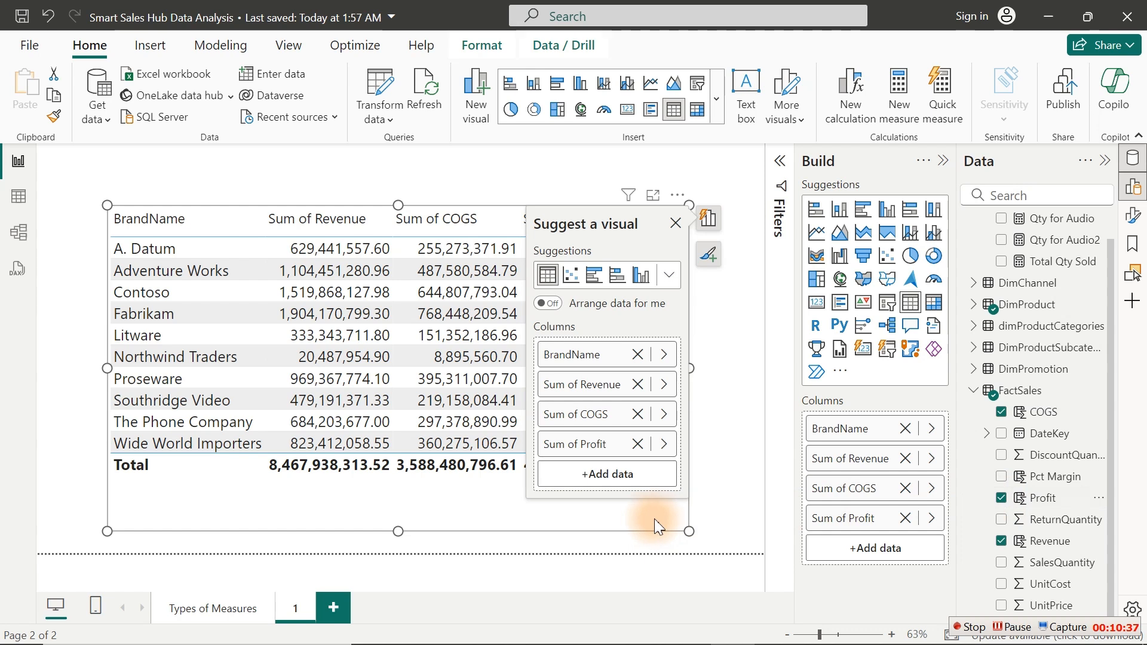
drag(688, 529, 753, 531)
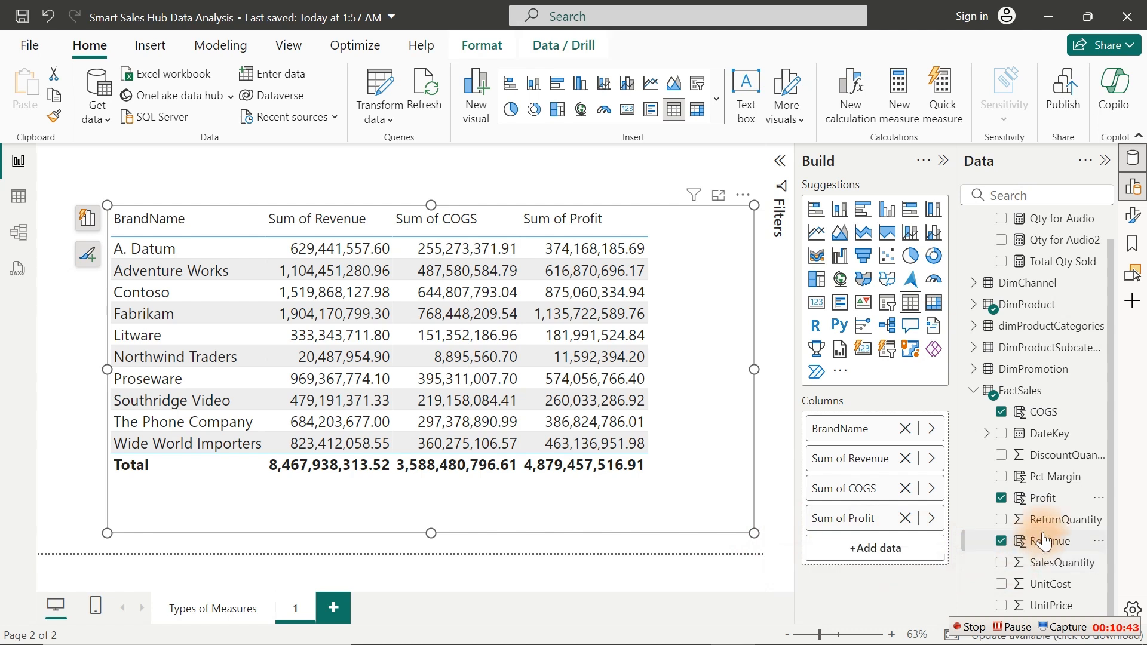
click(1001, 477)
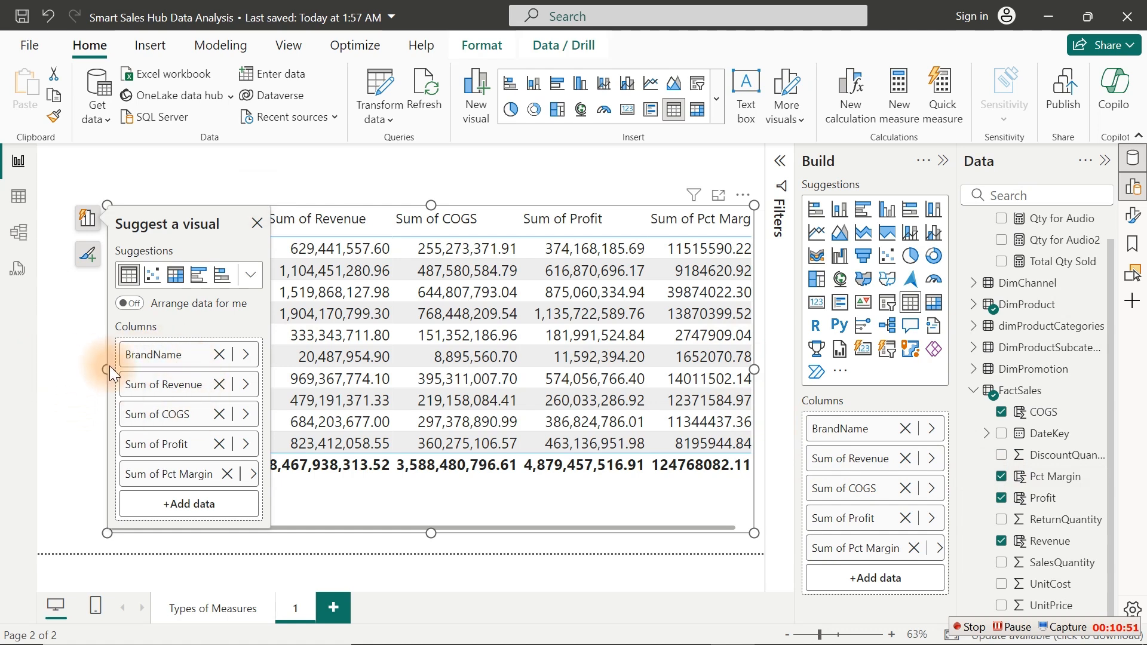
Step: Widen the brand table to fit all its columns and set the summarization of Pct Margin to Average
drag(103, 371, 51, 366)
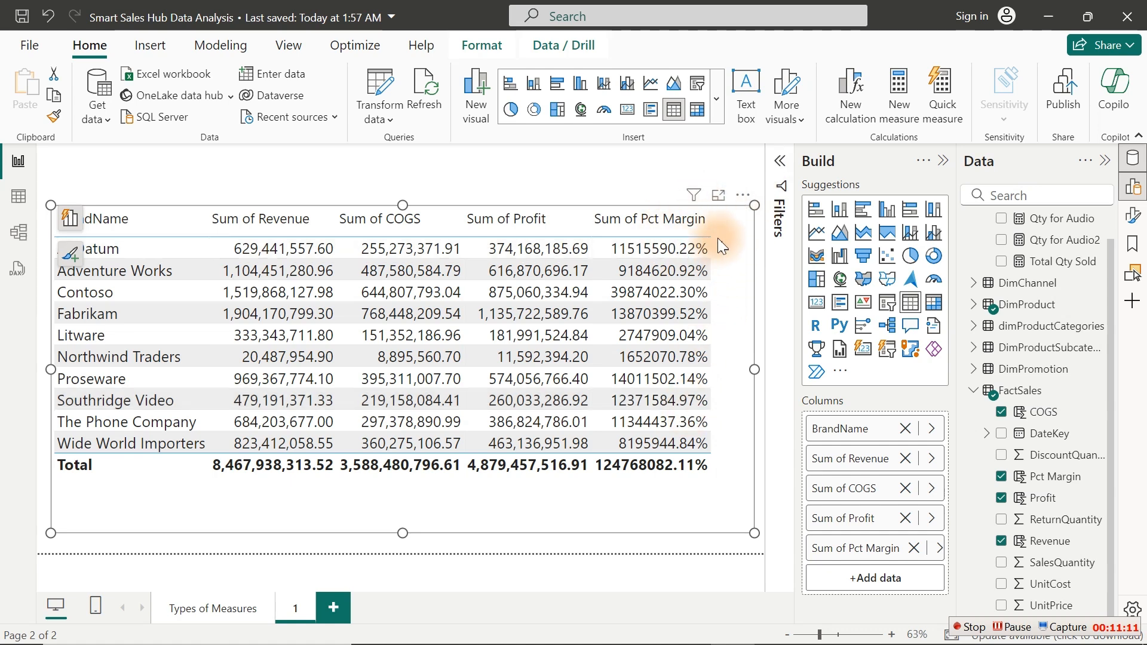
click(70, 219)
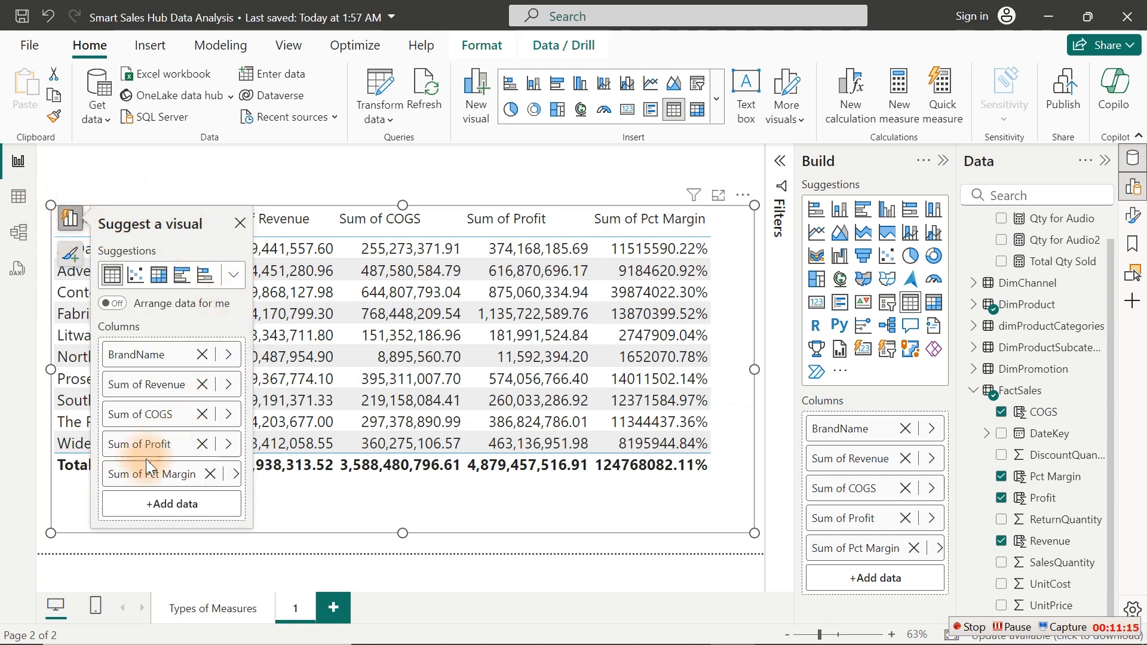
click(234, 476)
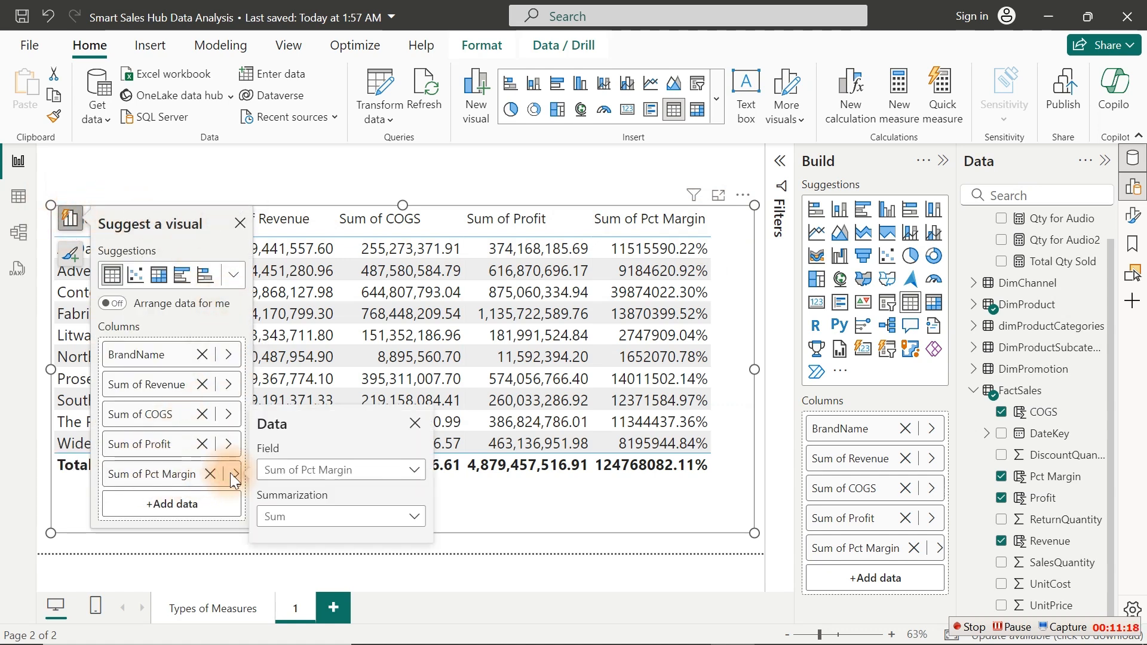
click(307, 517)
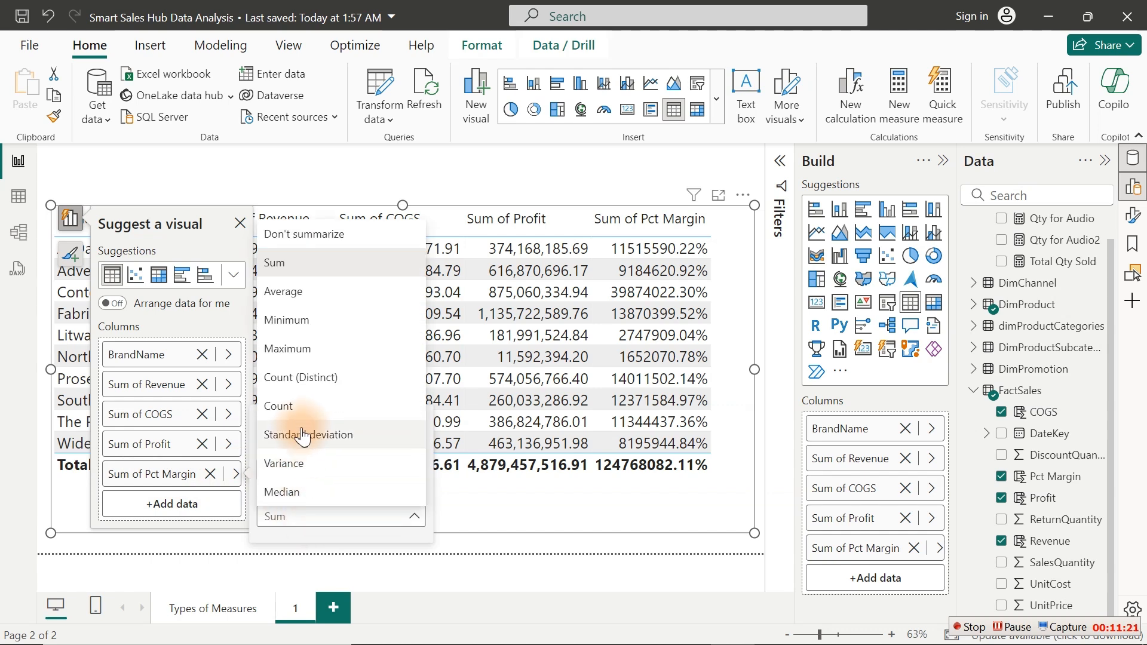
click(302, 292)
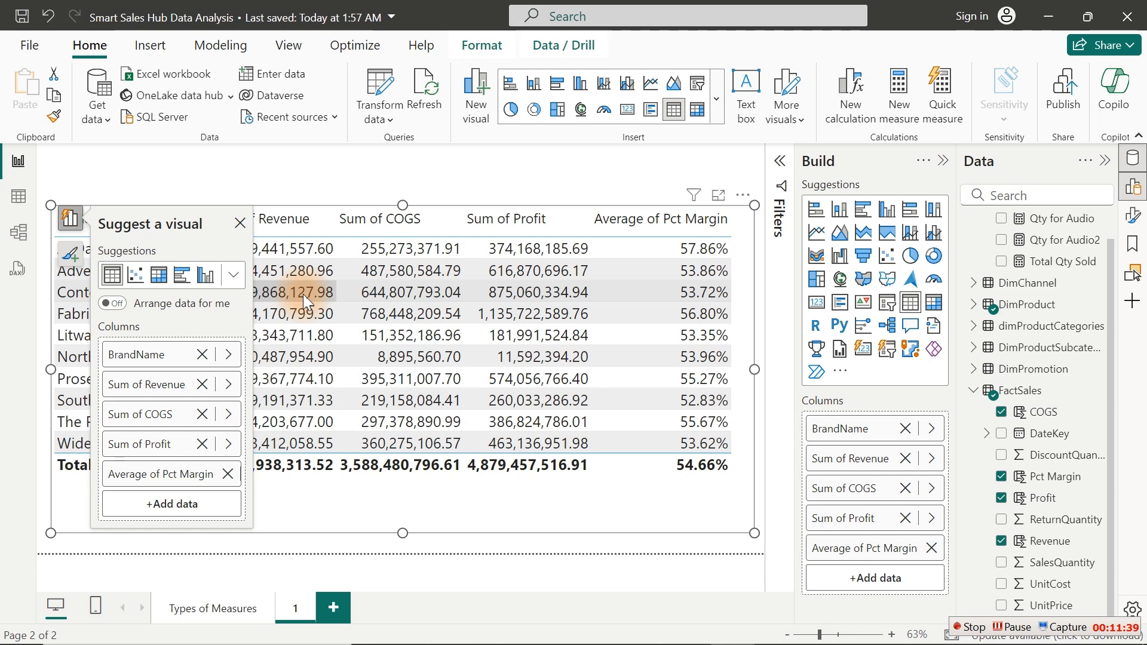
click(273, 183)
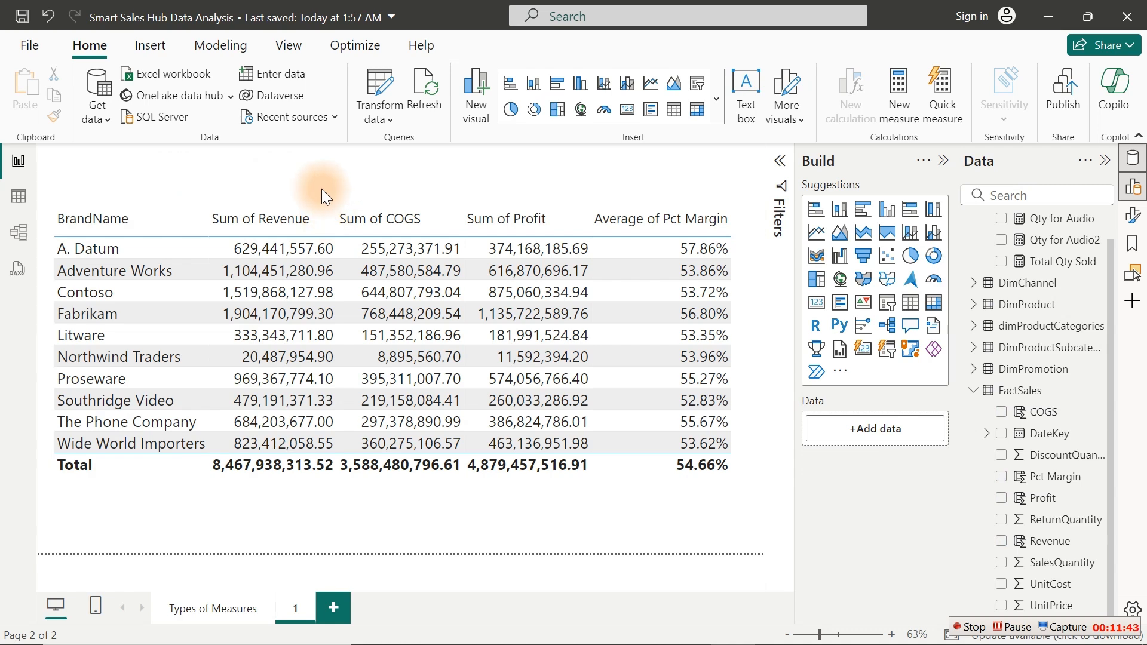
Step: Switch to Calculator and enter 487457516.91 as the total profit to divide
key(super)
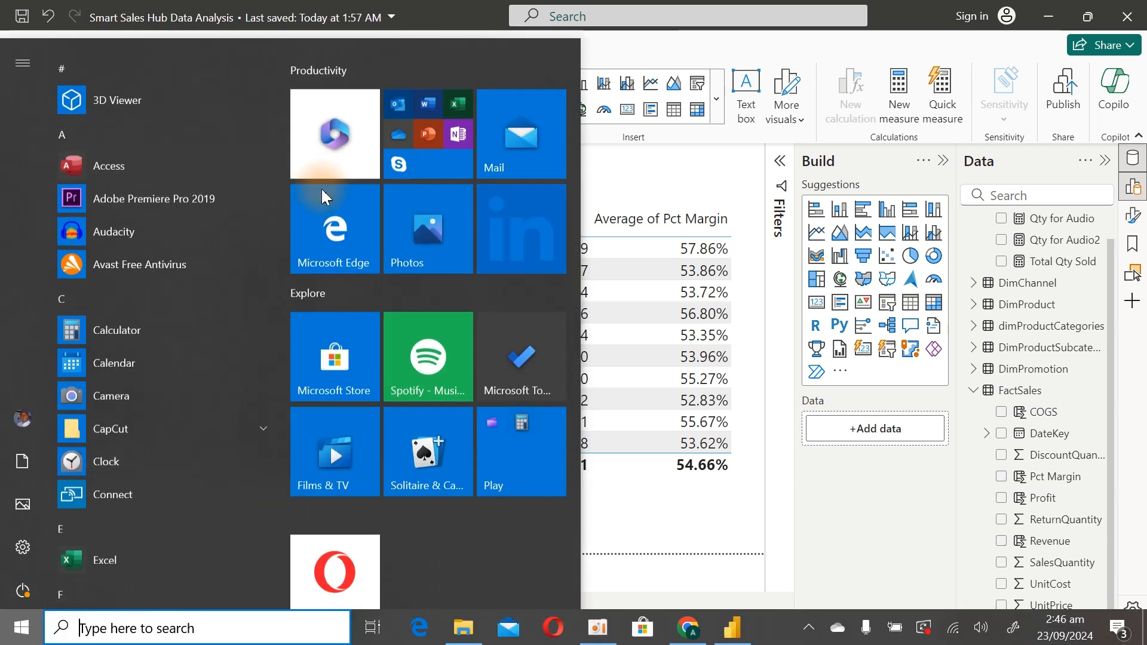
text(cal)
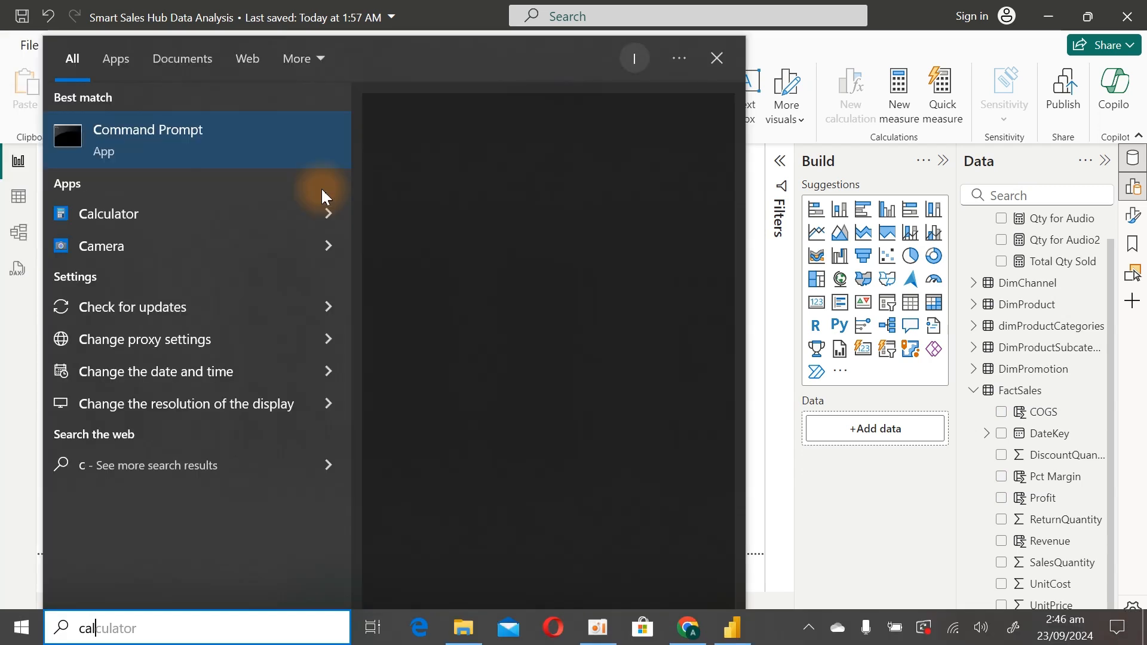
click(169, 153)
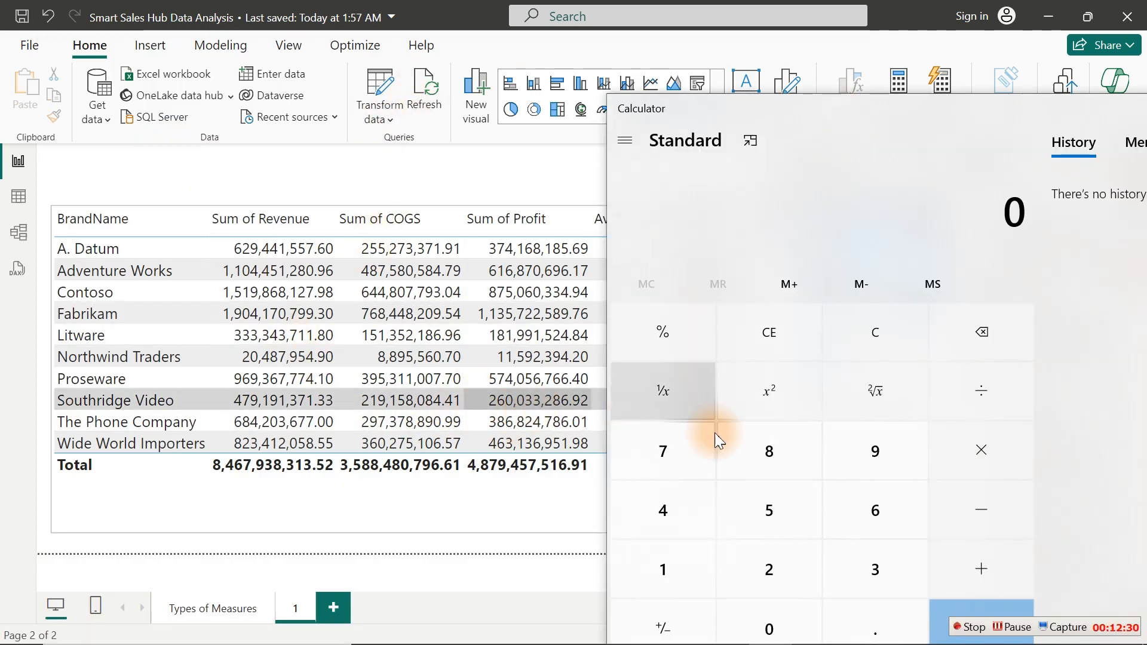
text(4)
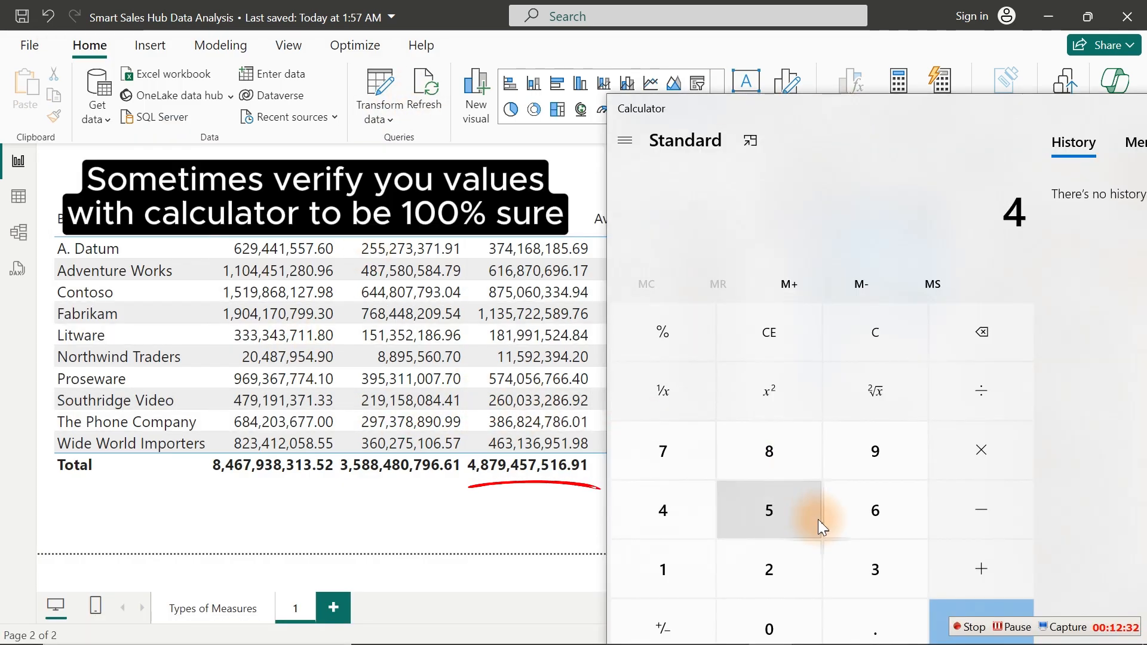
text(87)
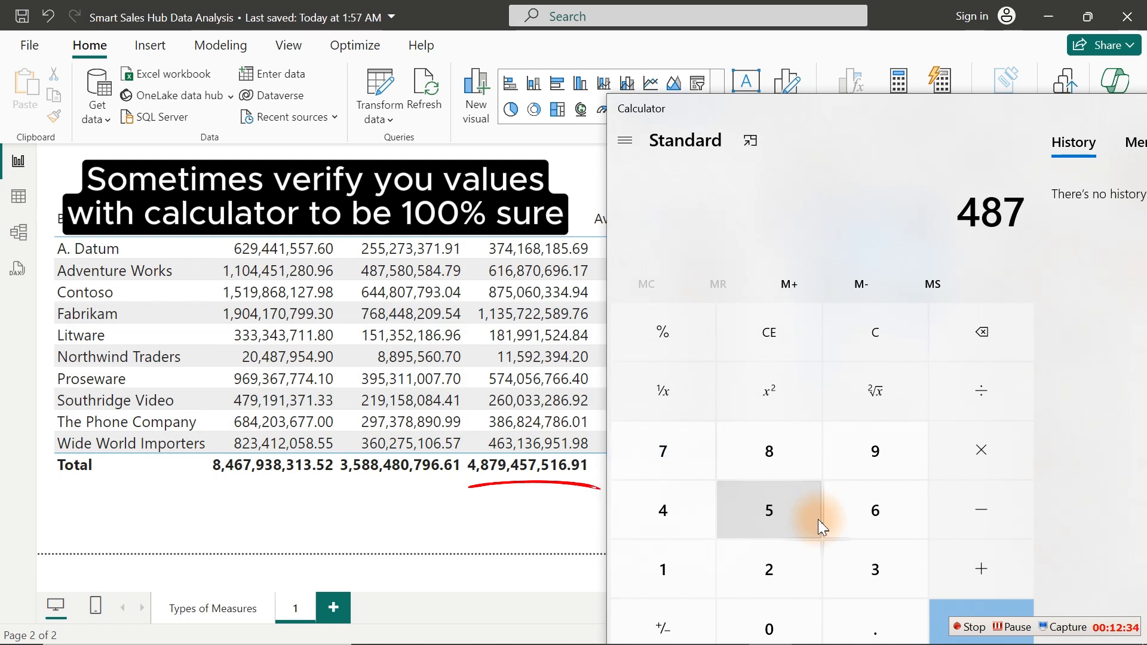
text(,45)
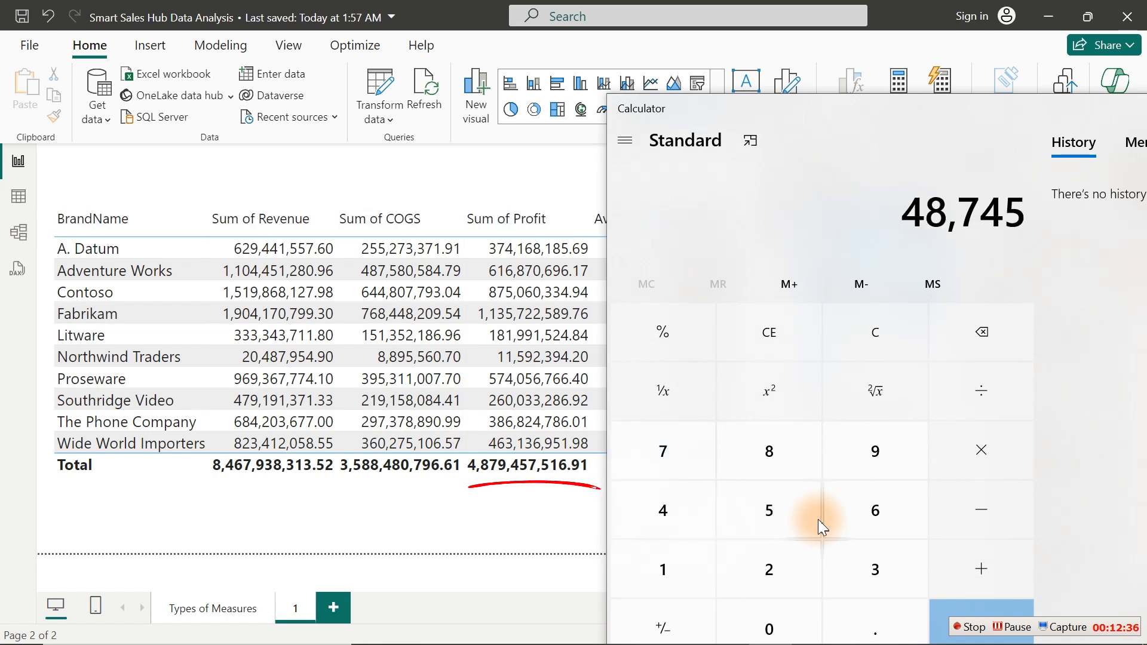
text(7,)
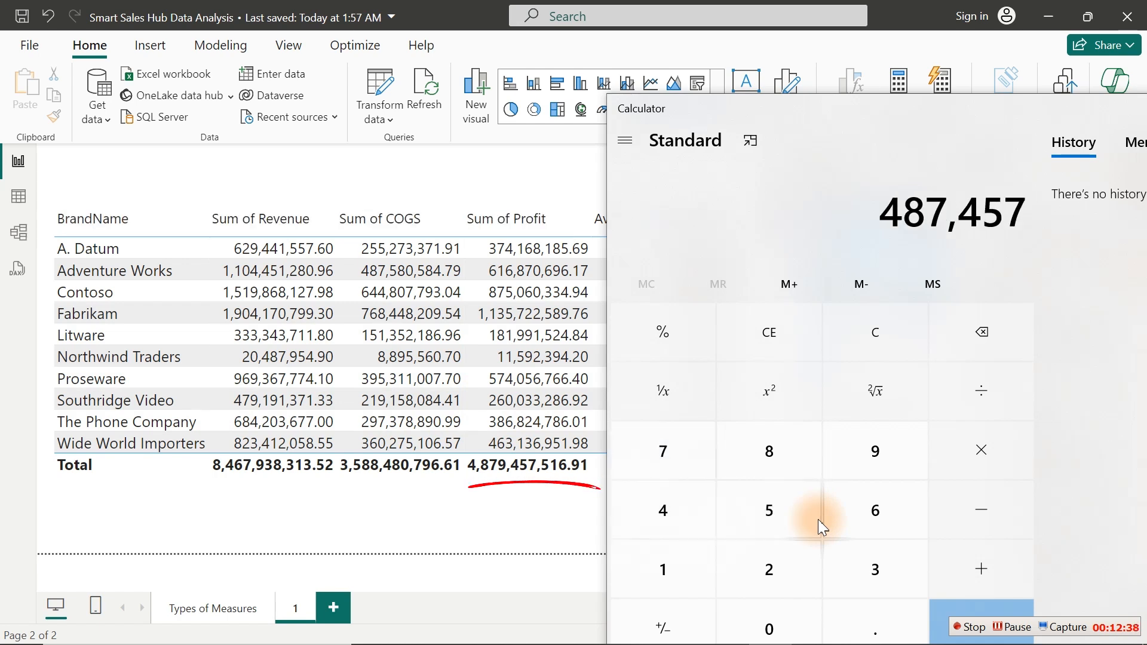
text(5)
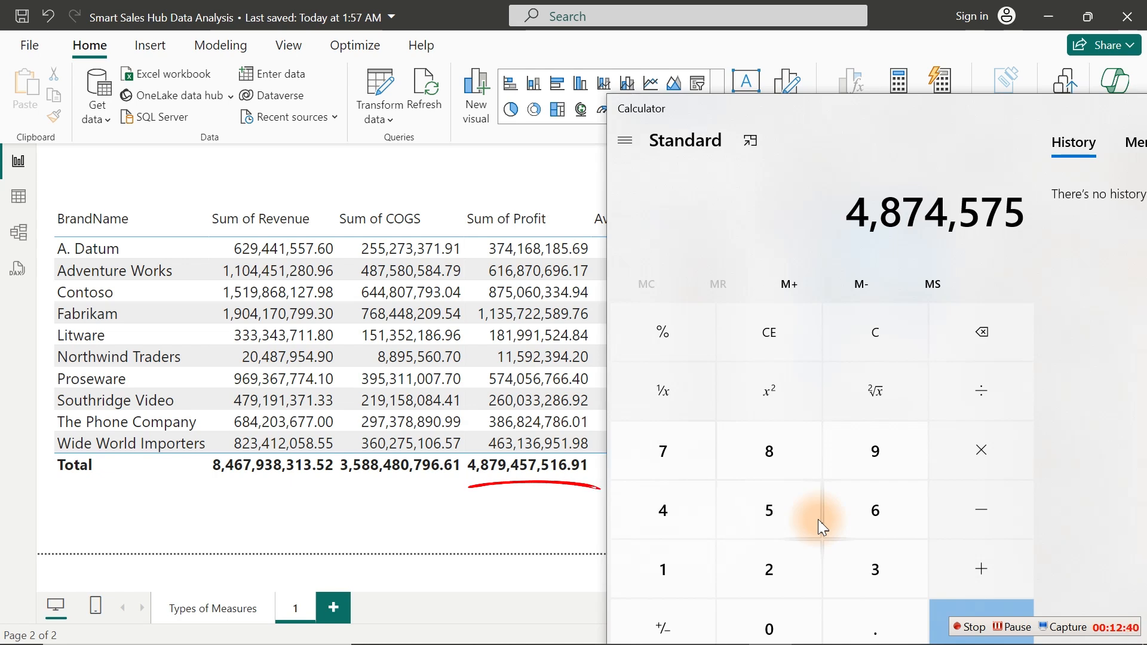
text(16)
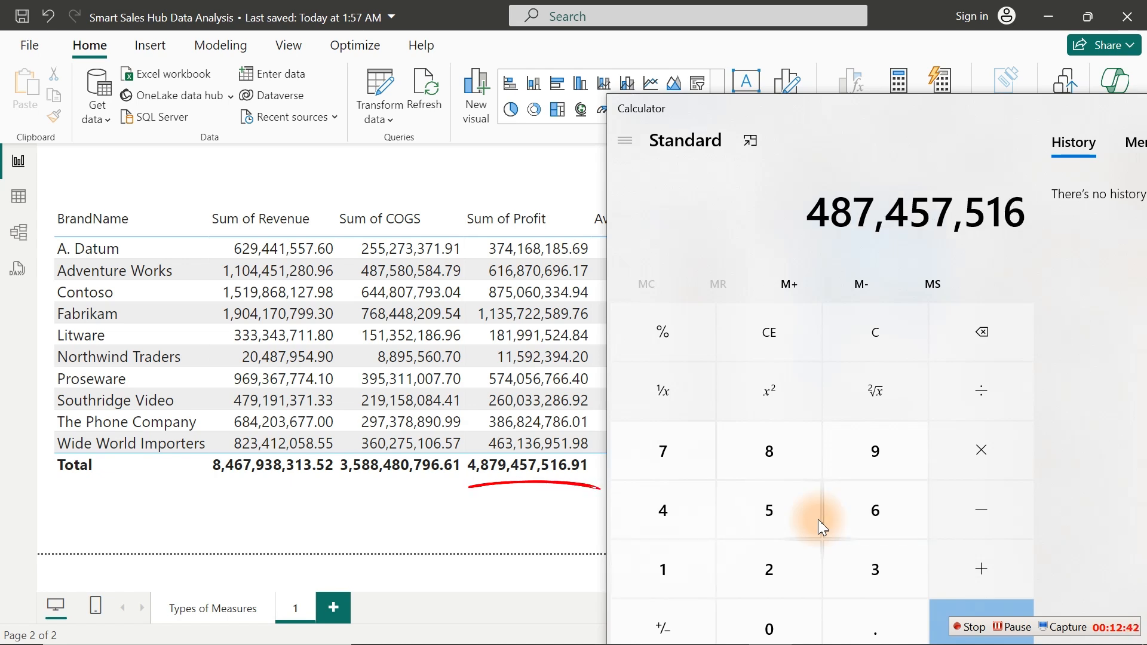
text(.91)
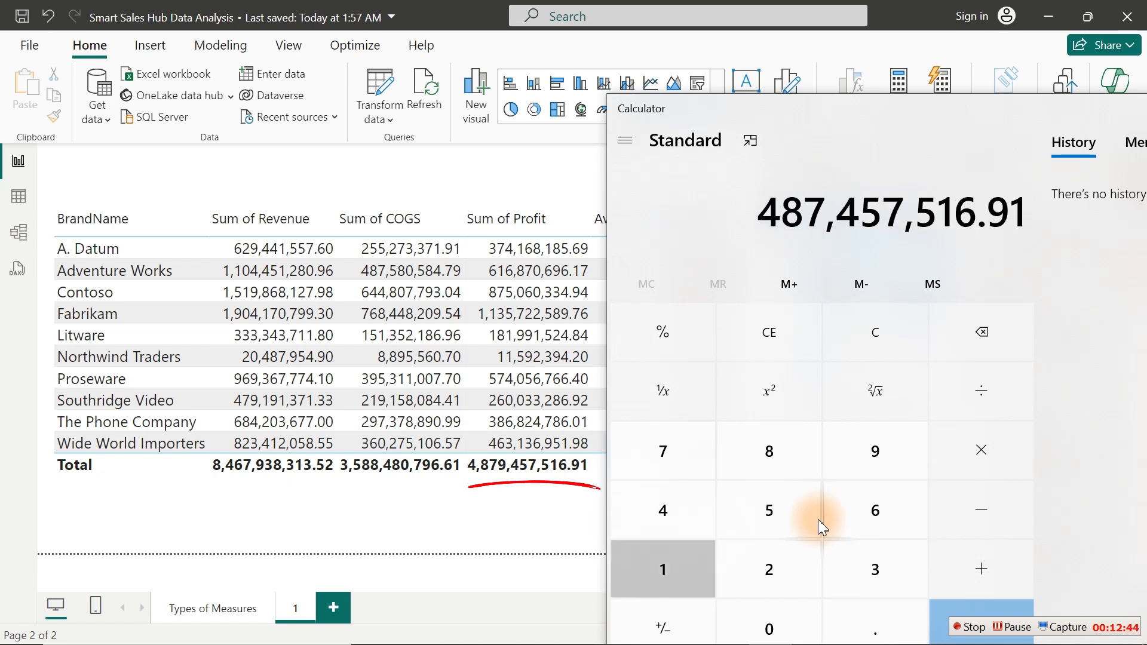
Step: Divide the entered profit by the table's total revenue, 8467938313.52, and calculate the quotient
key(slash)
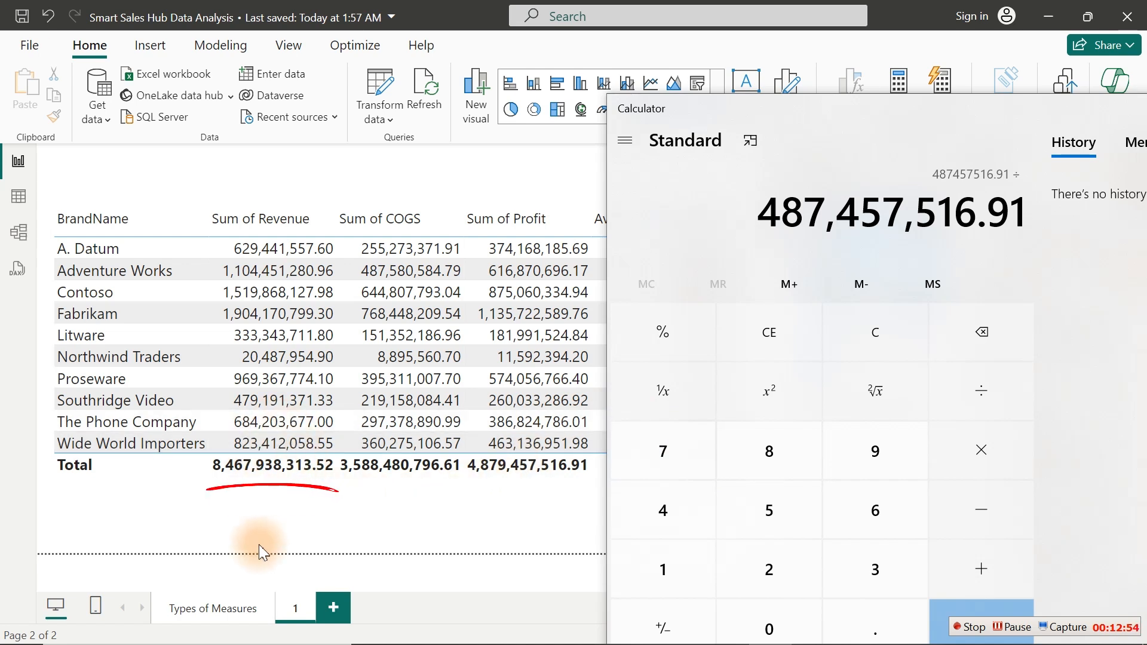
text(8,4)
text(6)
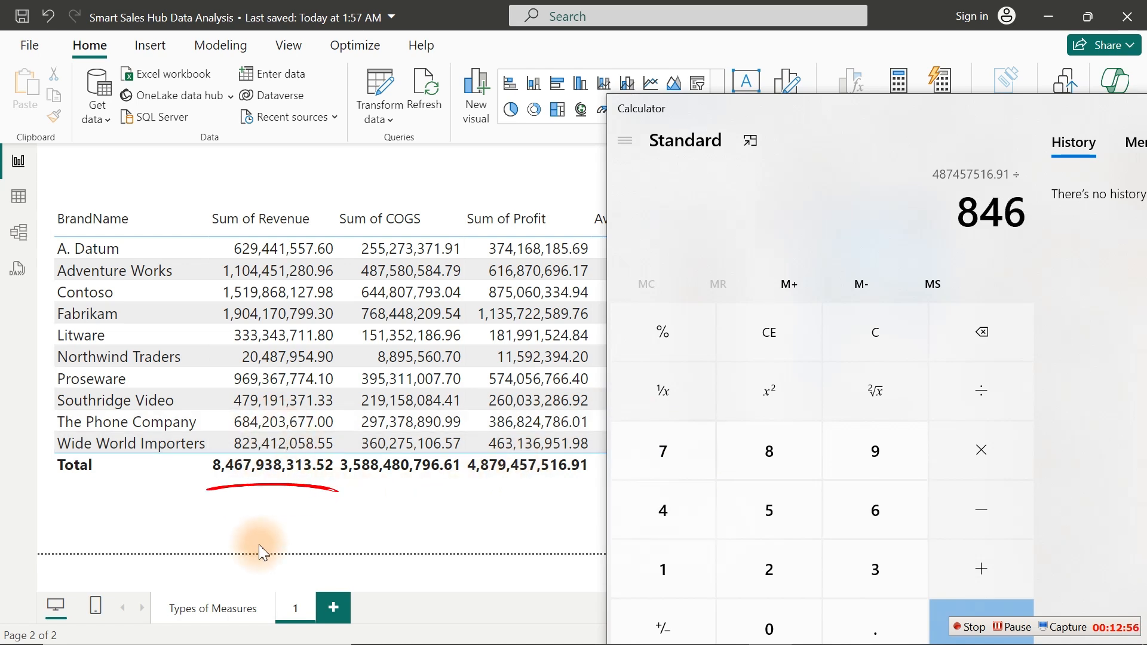
text(7)
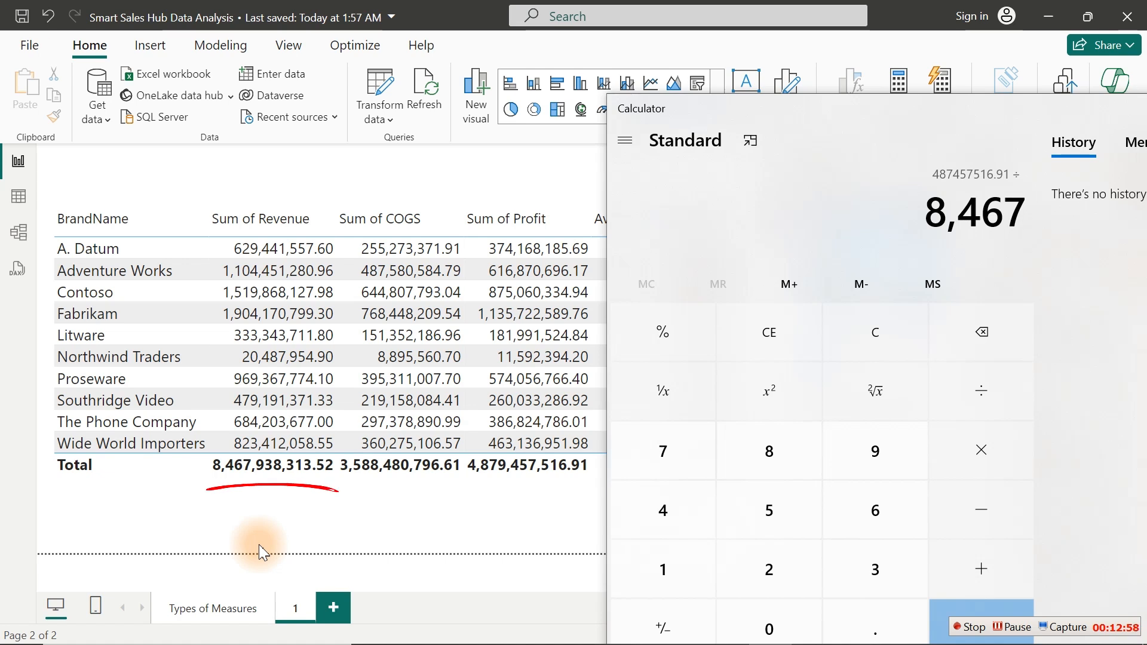
text(,938)
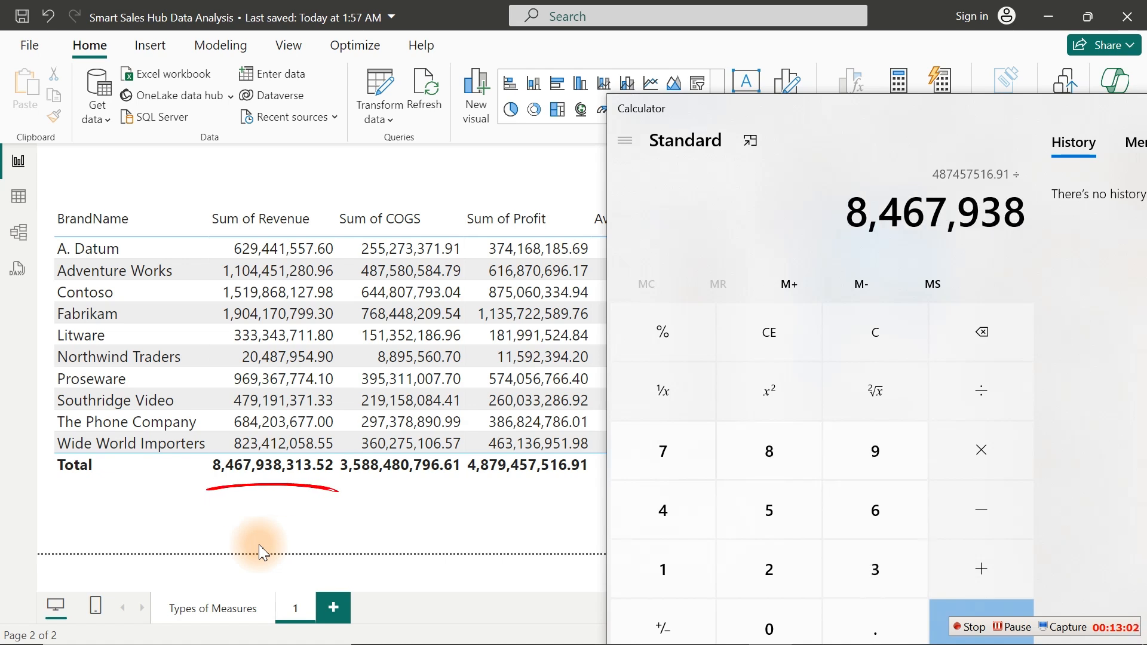
text(,313.)
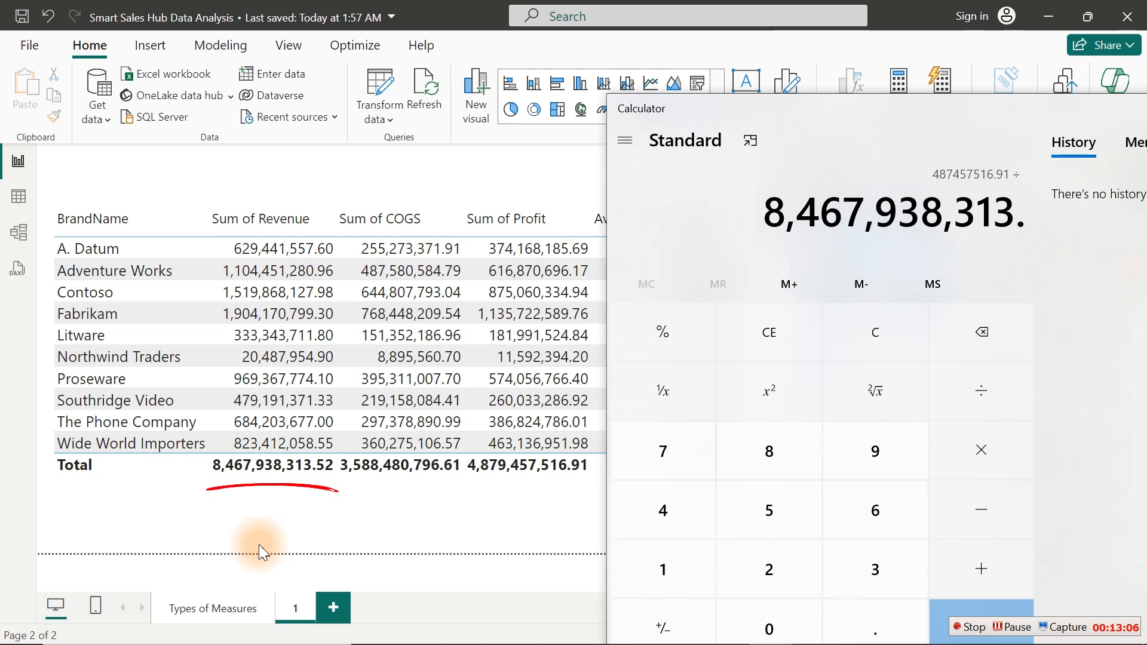
text(52)
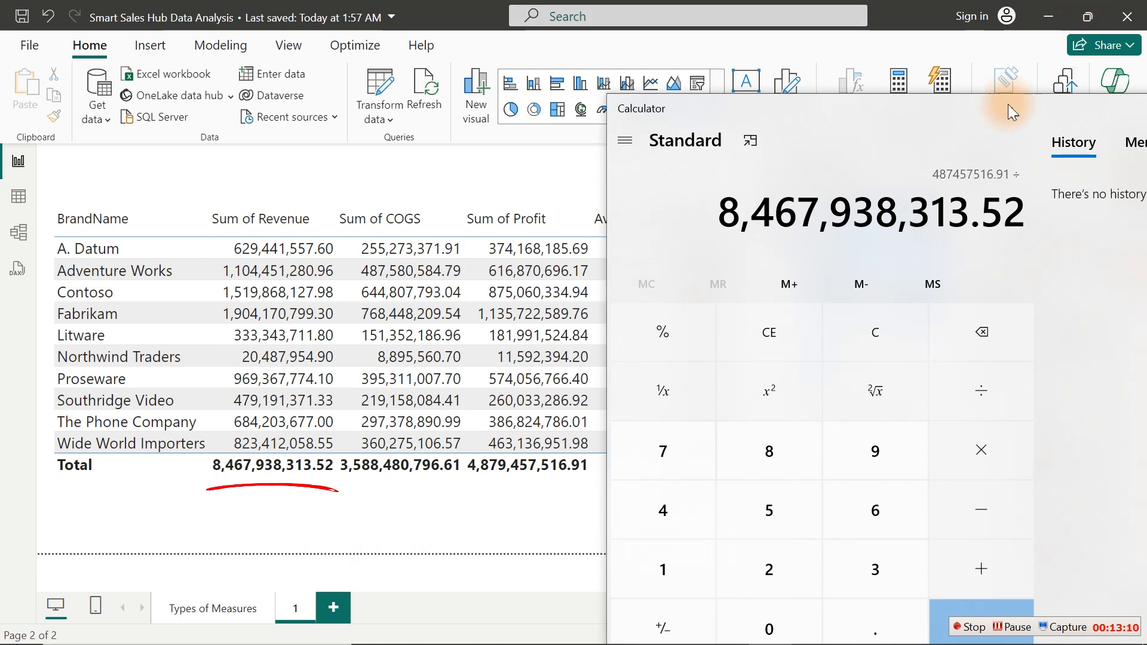
drag(919, 109, 712, 45)
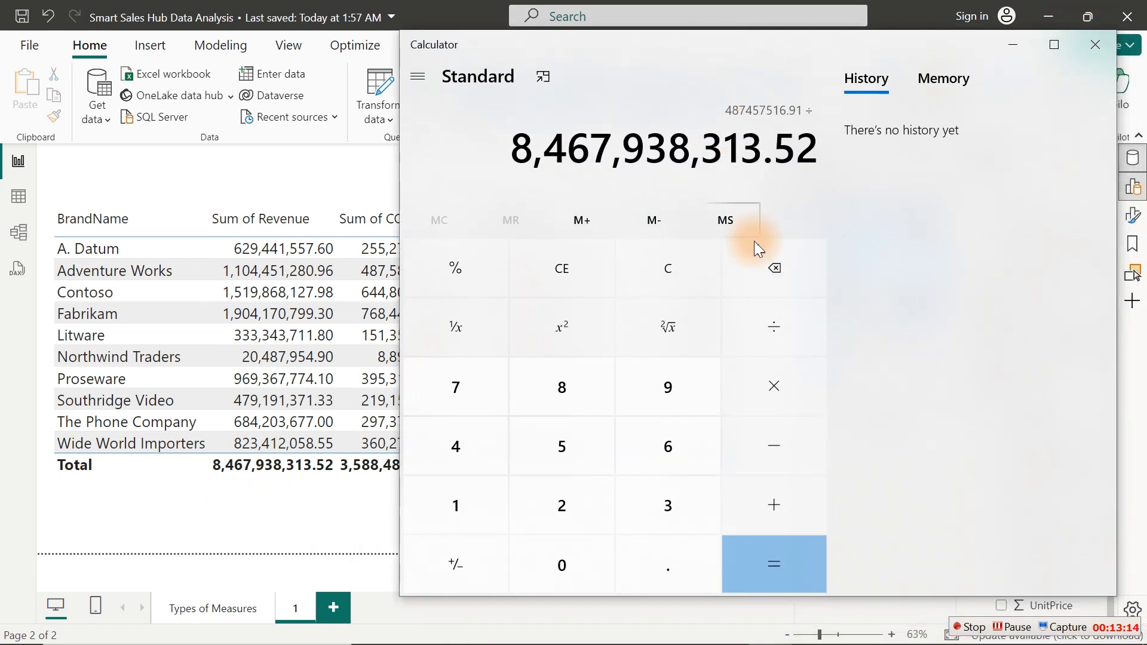
click(805, 582)
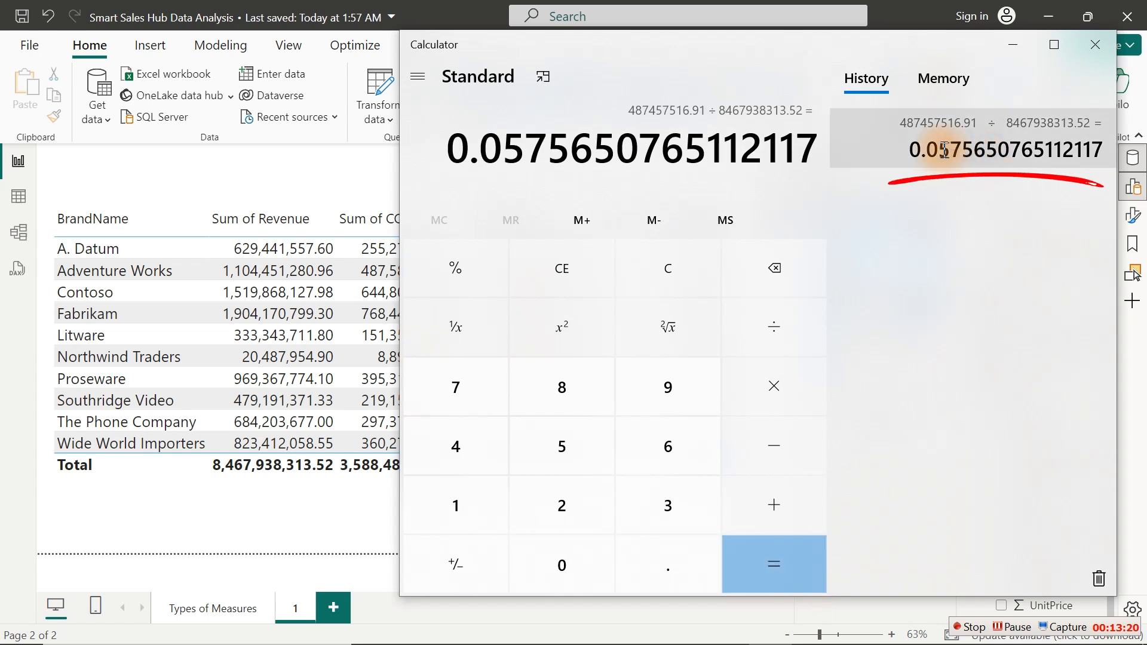
Step: Compare the calculated profit-to-revenue quotient with the total Average of Pct Margin in the brand table
drag(946, 154, 970, 149)
click(990, 148)
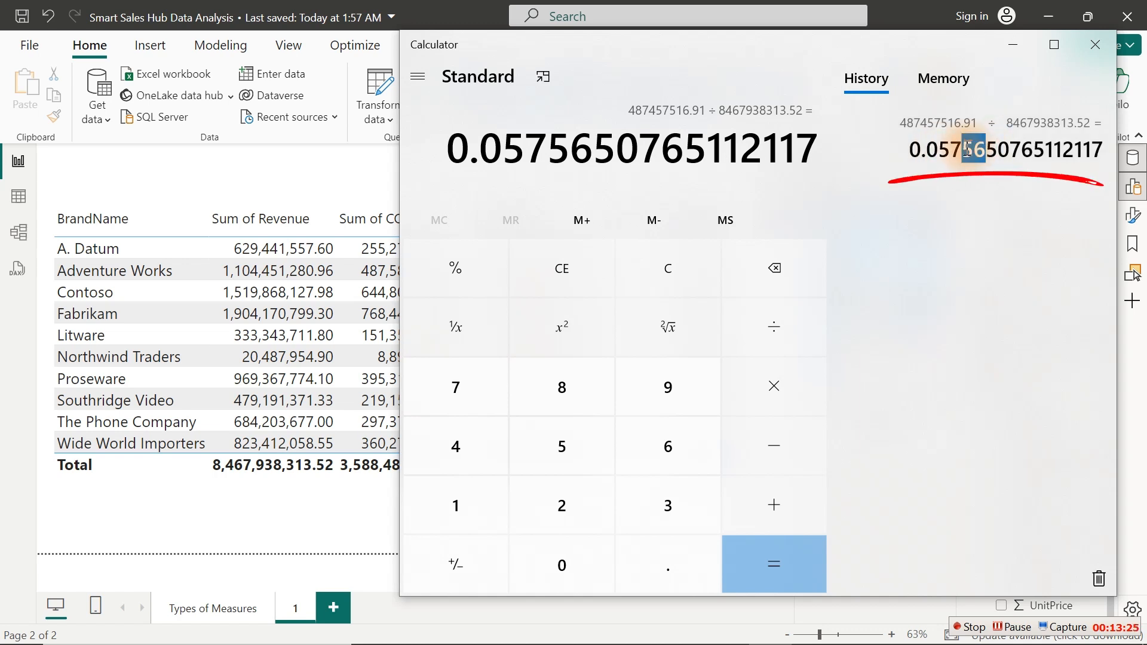
click(966, 153)
drag(937, 151, 949, 152)
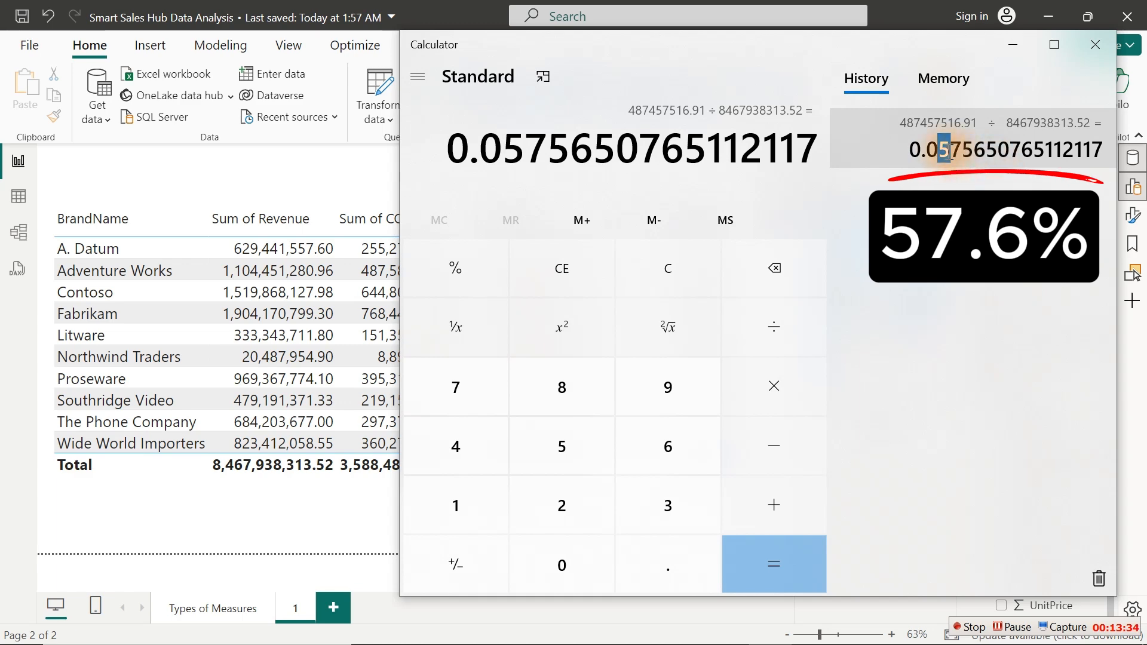
click(1018, 43)
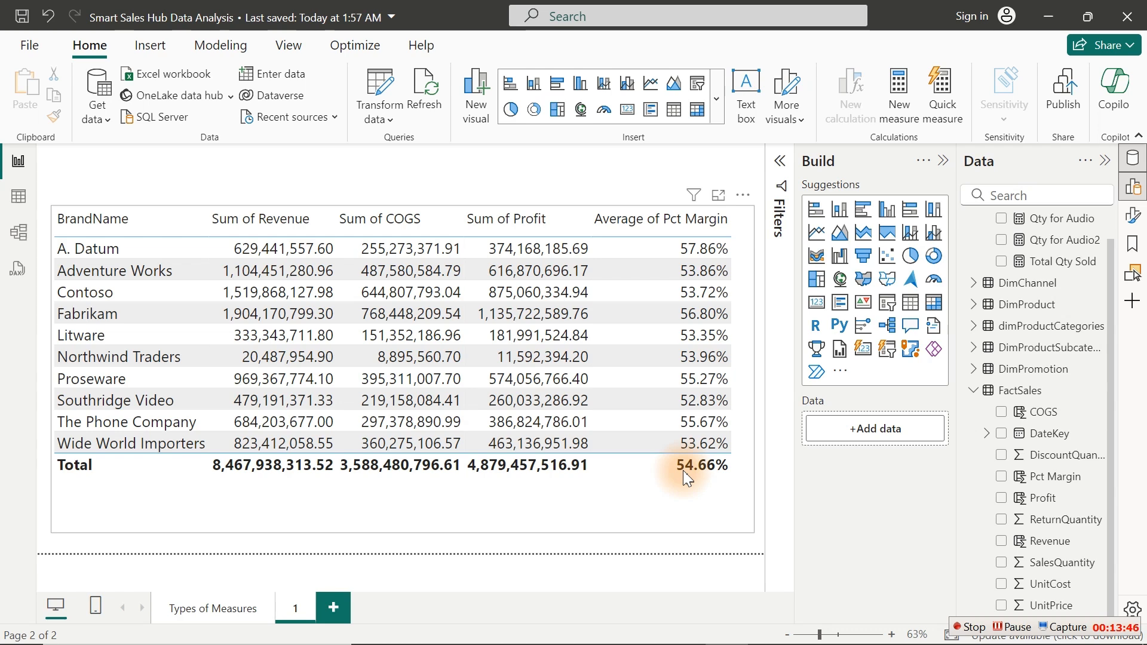
click(771, 630)
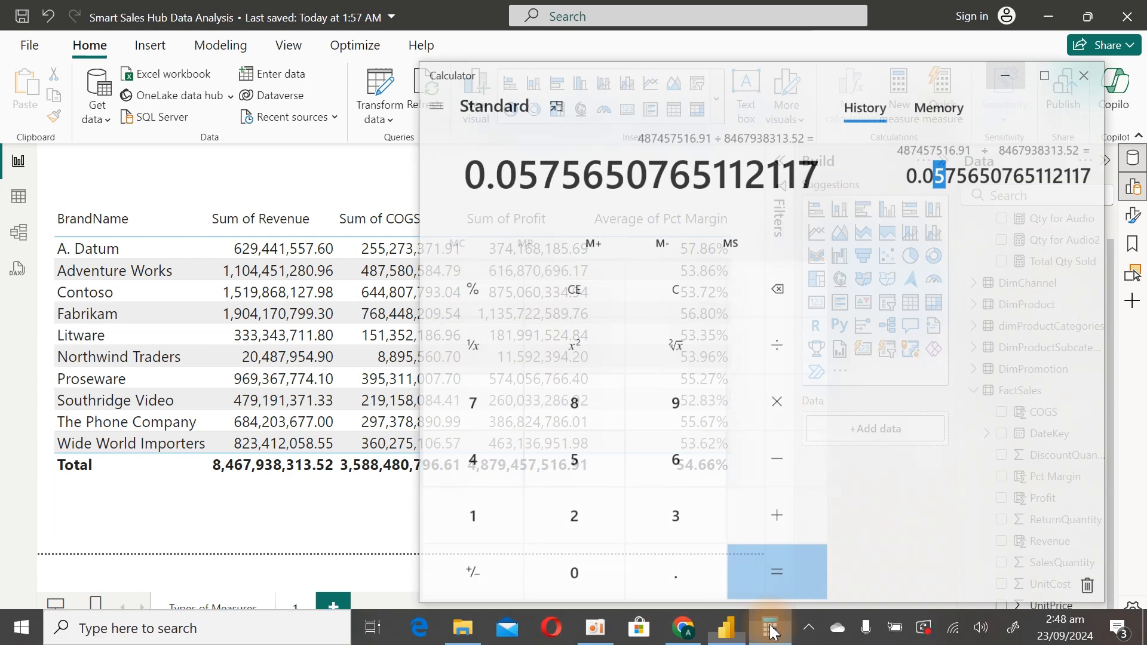
drag(877, 55, 331, 73)
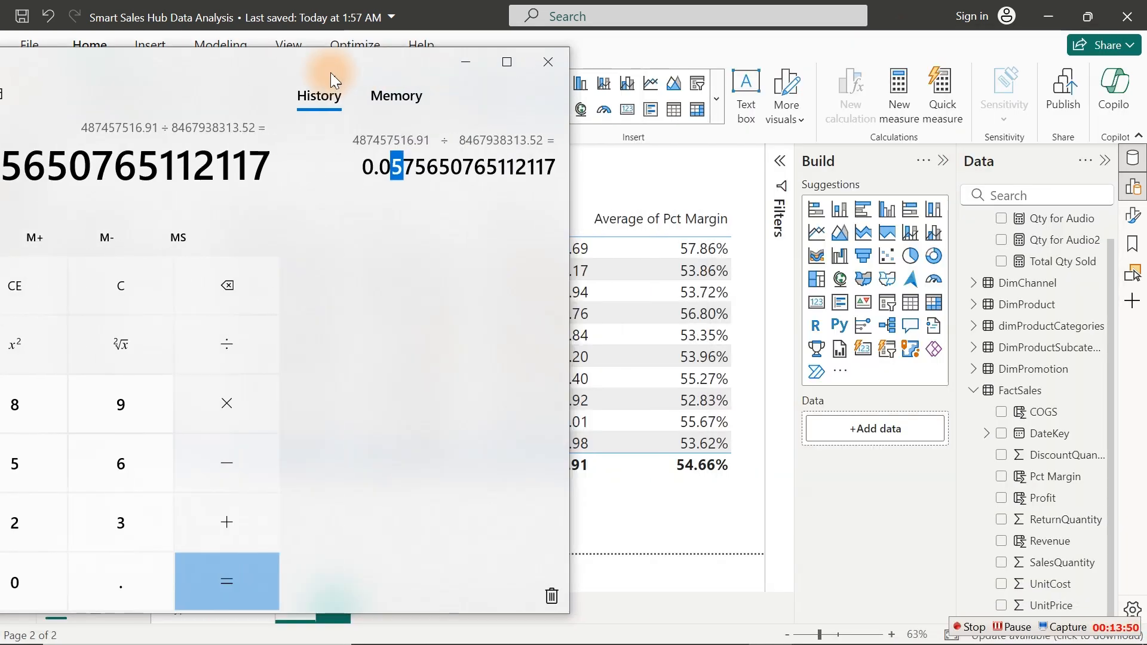
click(410, 173)
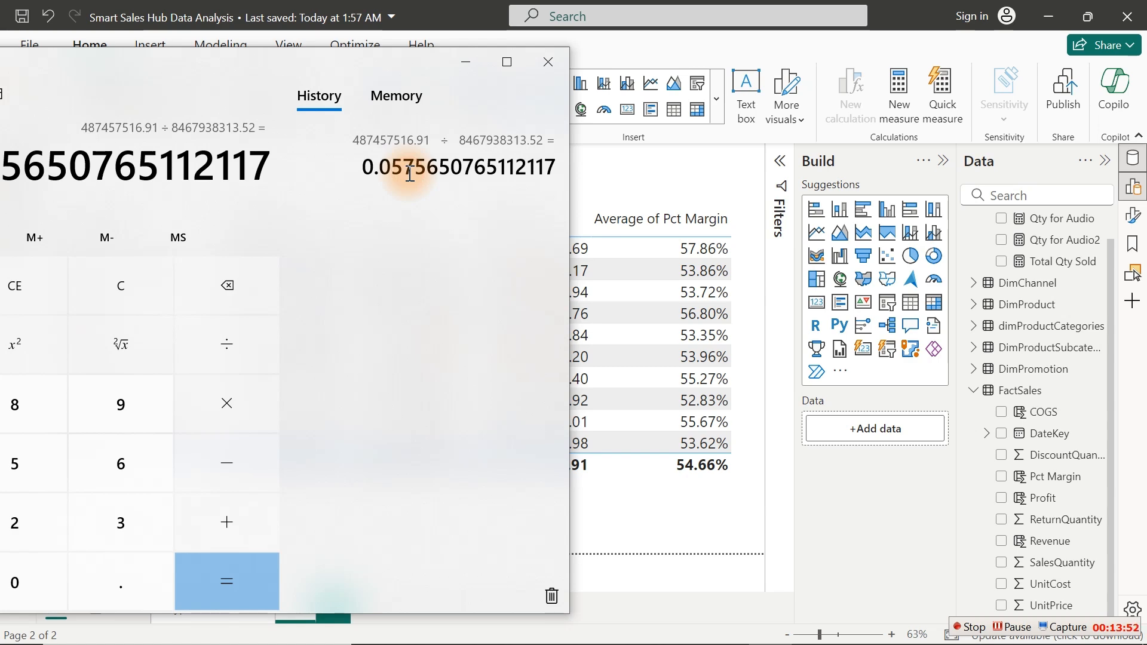
click(475, 60)
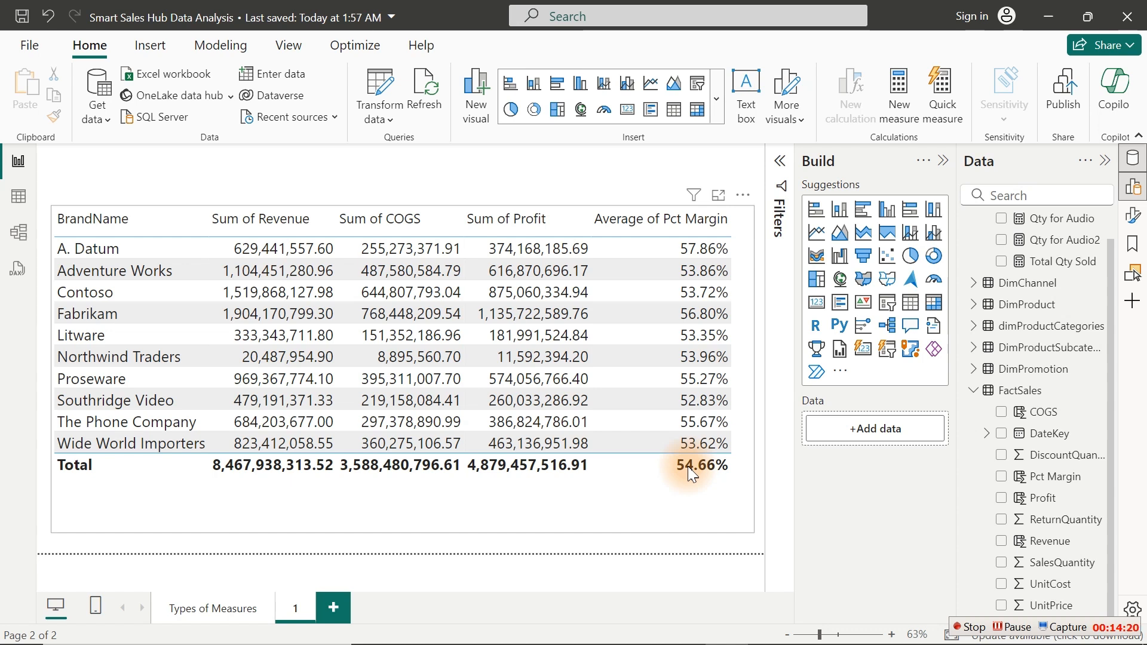
Step: Copy the full DAX formula of the Revenue column in FactSales and return to report page 1
click(19, 196)
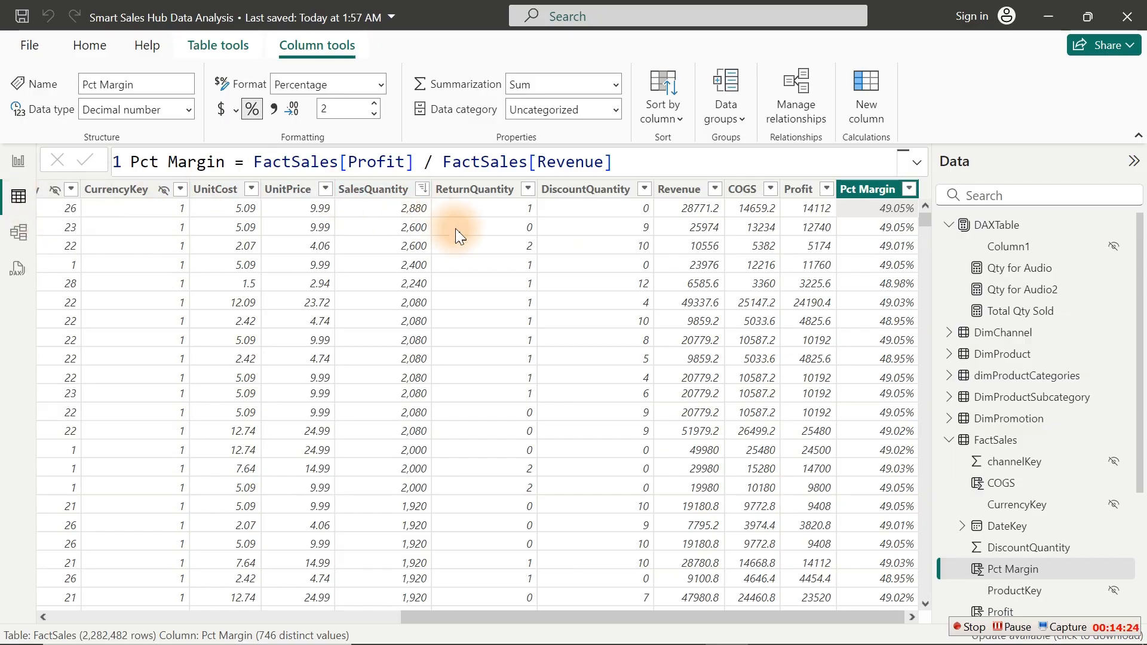
click(679, 202)
click(689, 166)
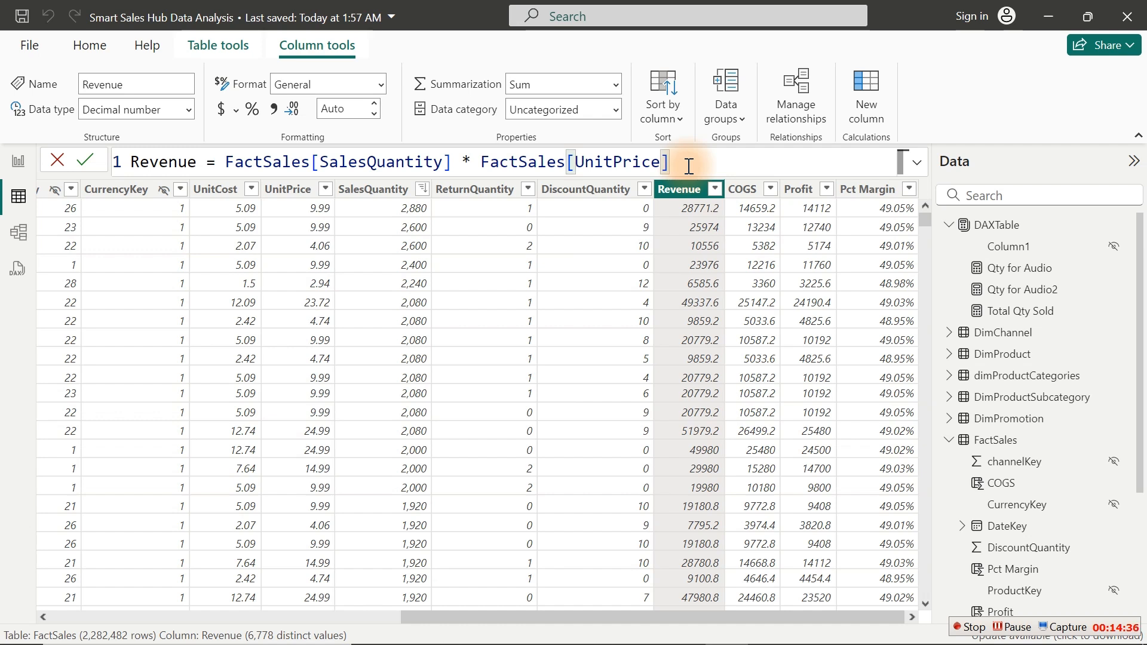
key(ctrl+a)
key(ctrl+c)
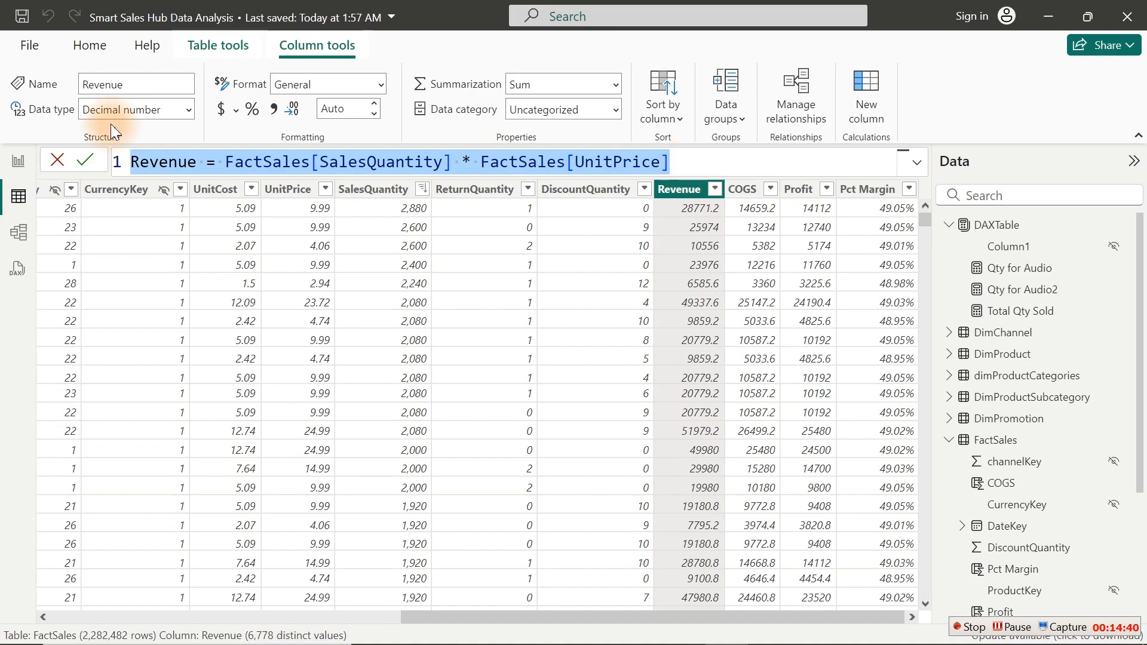
click(11, 161)
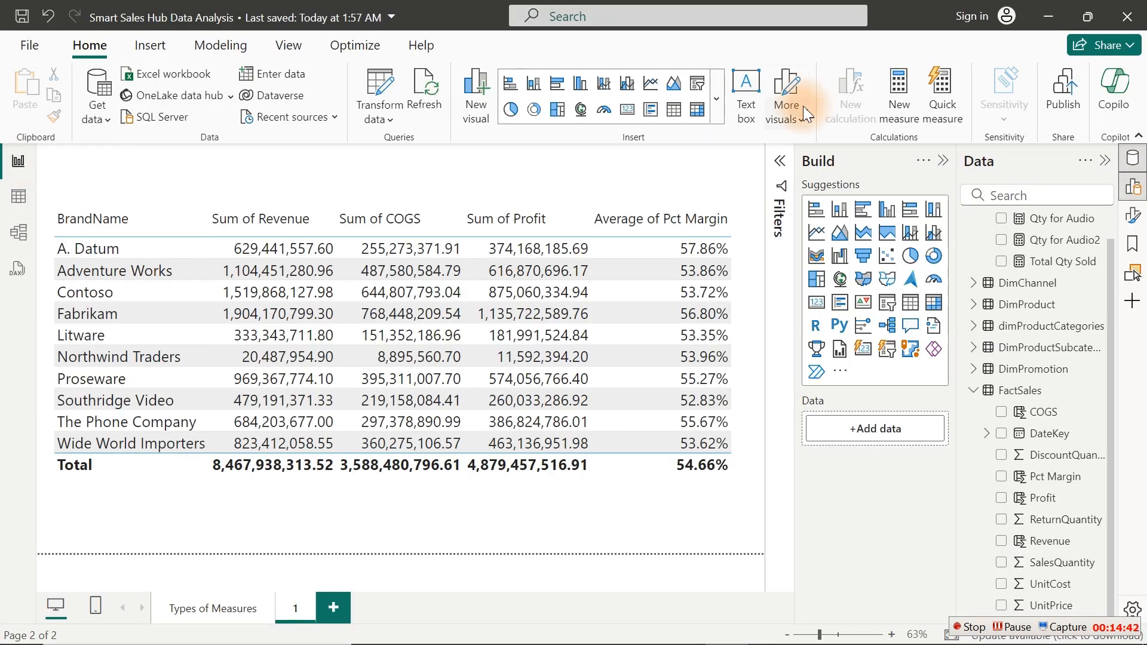
Step: Try to create a DAXTable measure from the copied formula Revenue = FactSales[SalesQuantity] * FactSales[UnitPrice], and discard it
click(1055, 269)
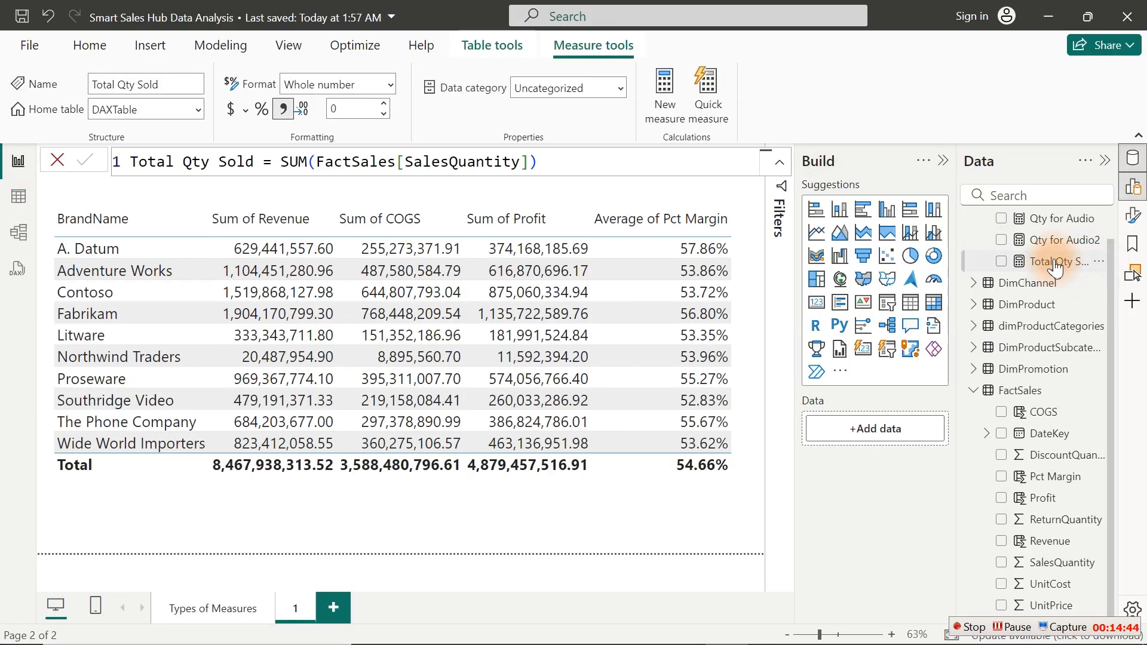
scroll(1109, 307, up, 1)
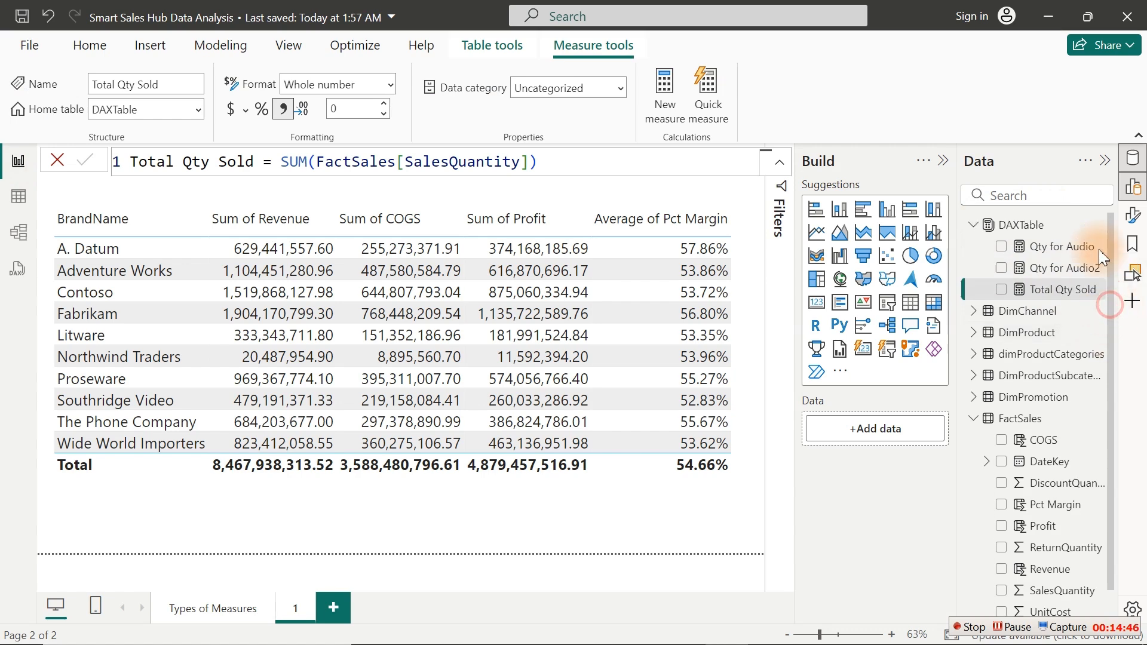
click(1027, 249)
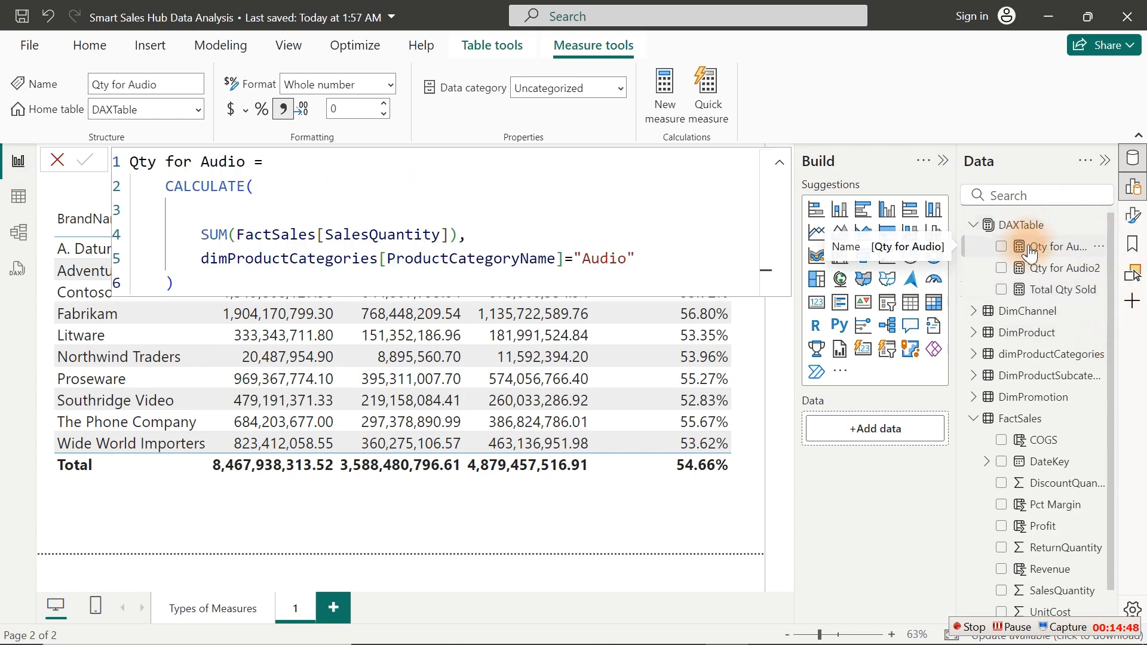
right_click(1027, 248)
click(928, 302)
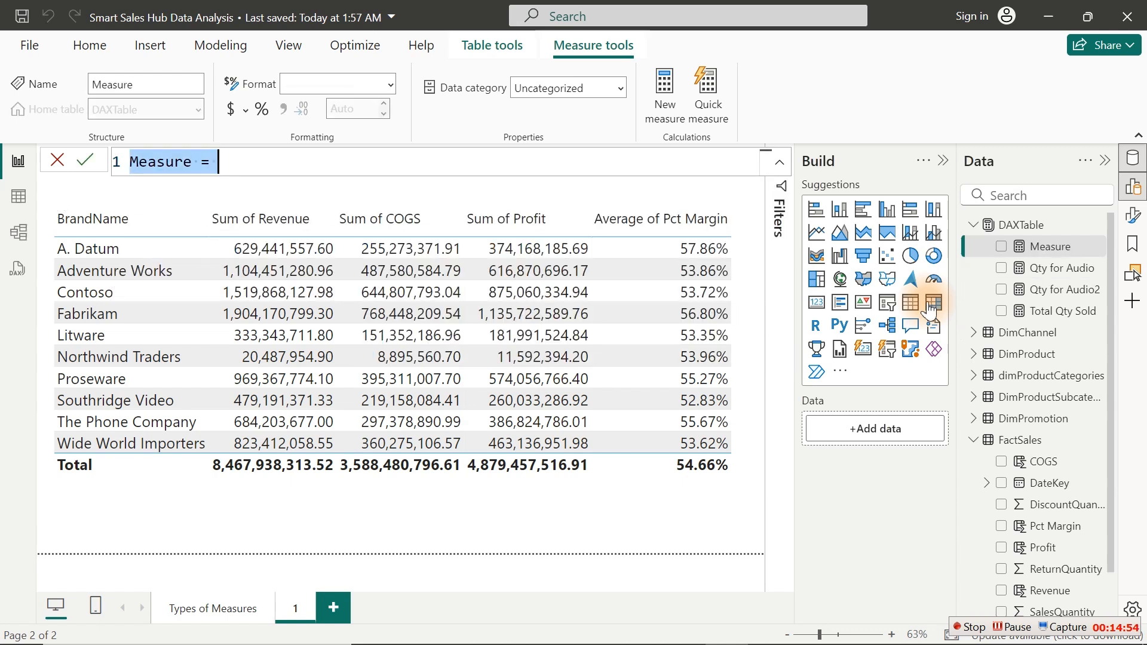
key(ctrl+v)
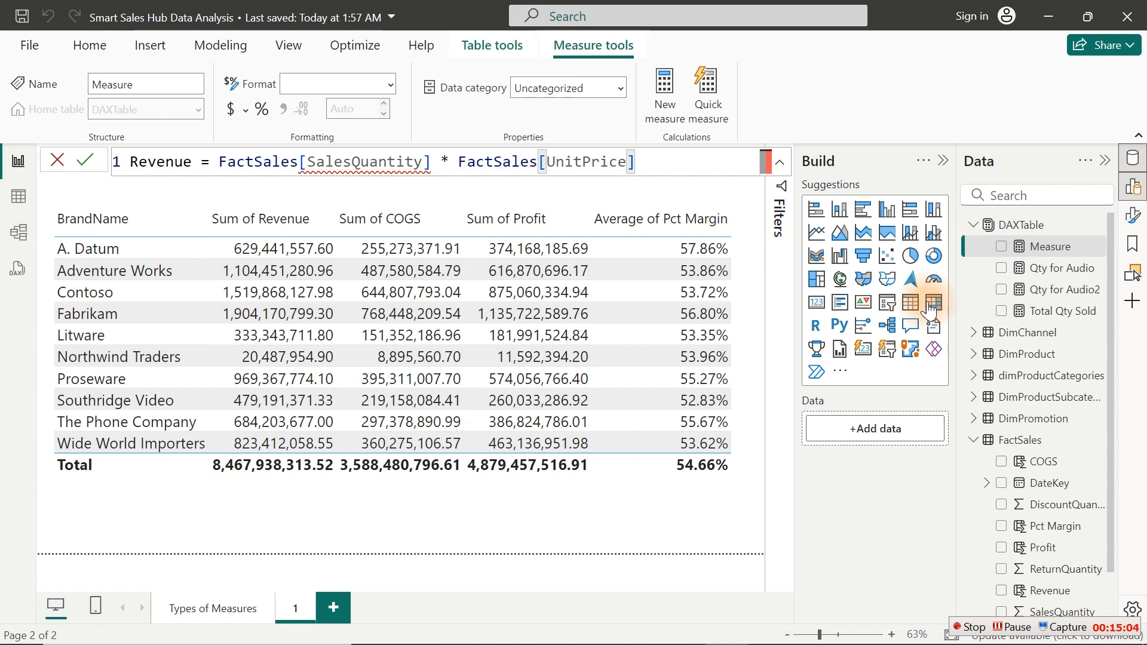
click(368, 166)
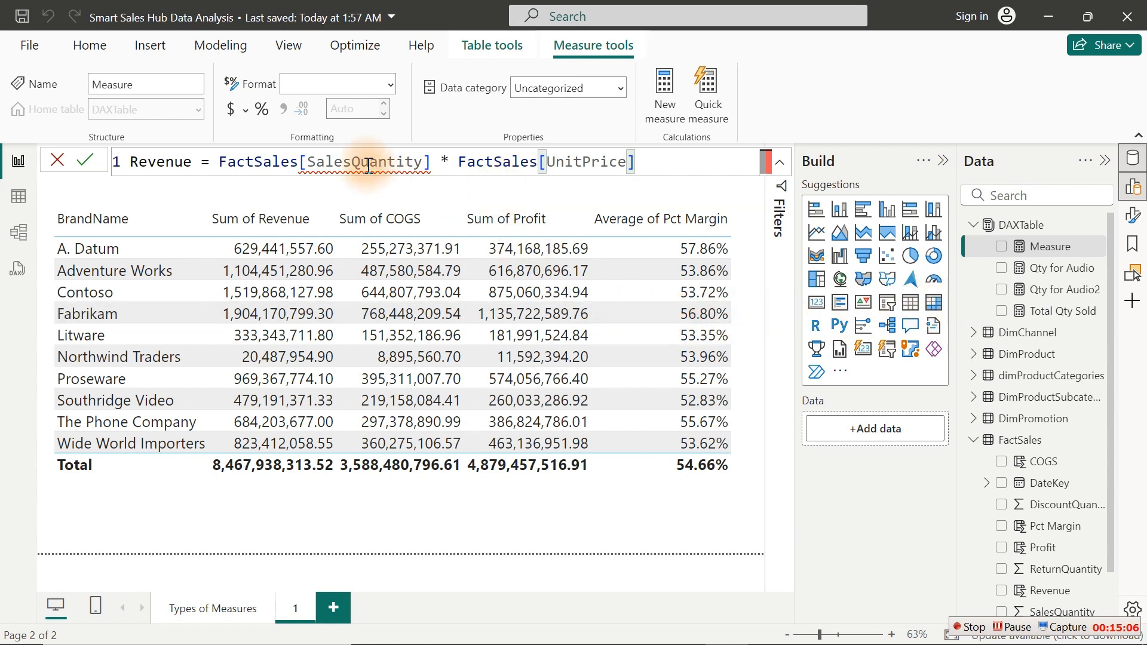
mouse_move(378, 173)
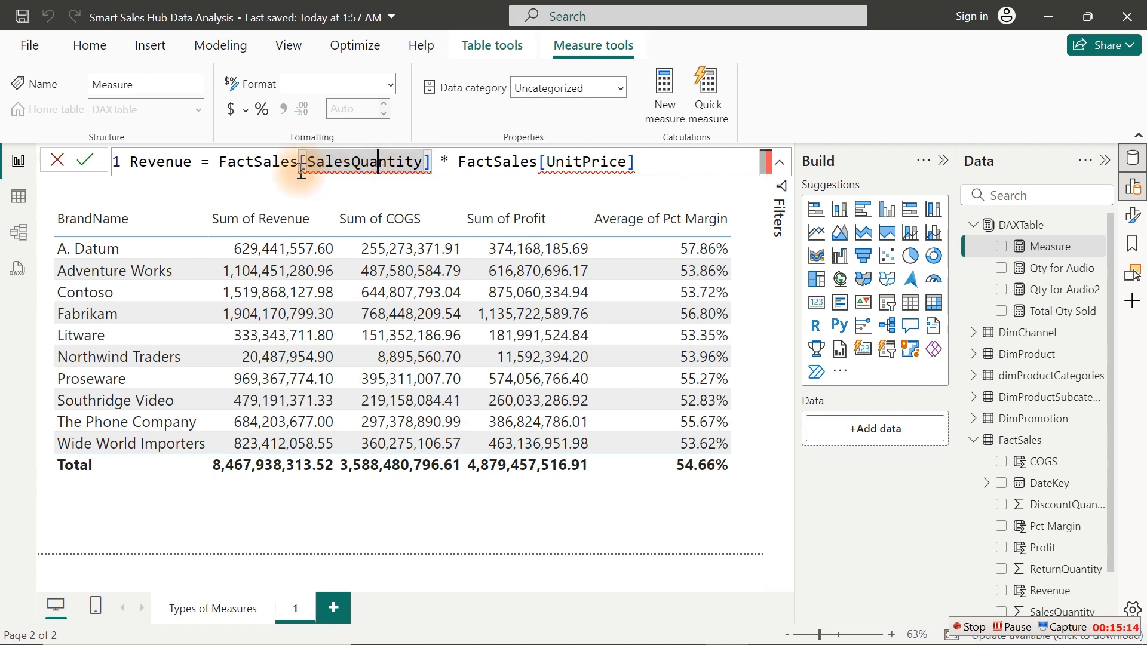
click(218, 162)
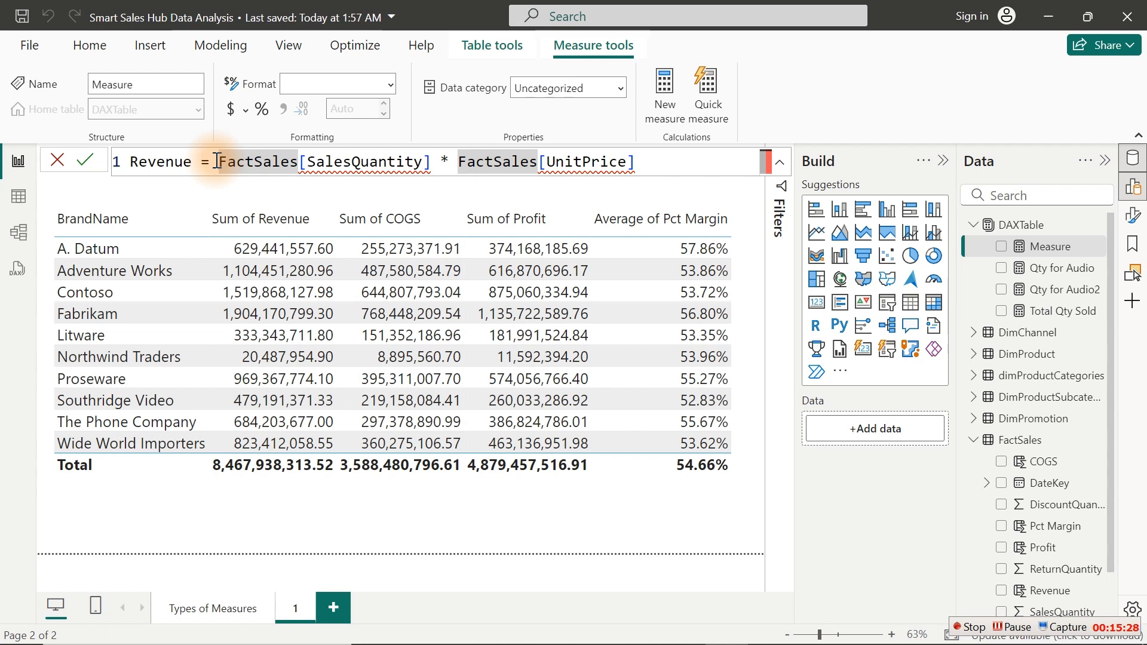
click(51, 162)
click(154, 360)
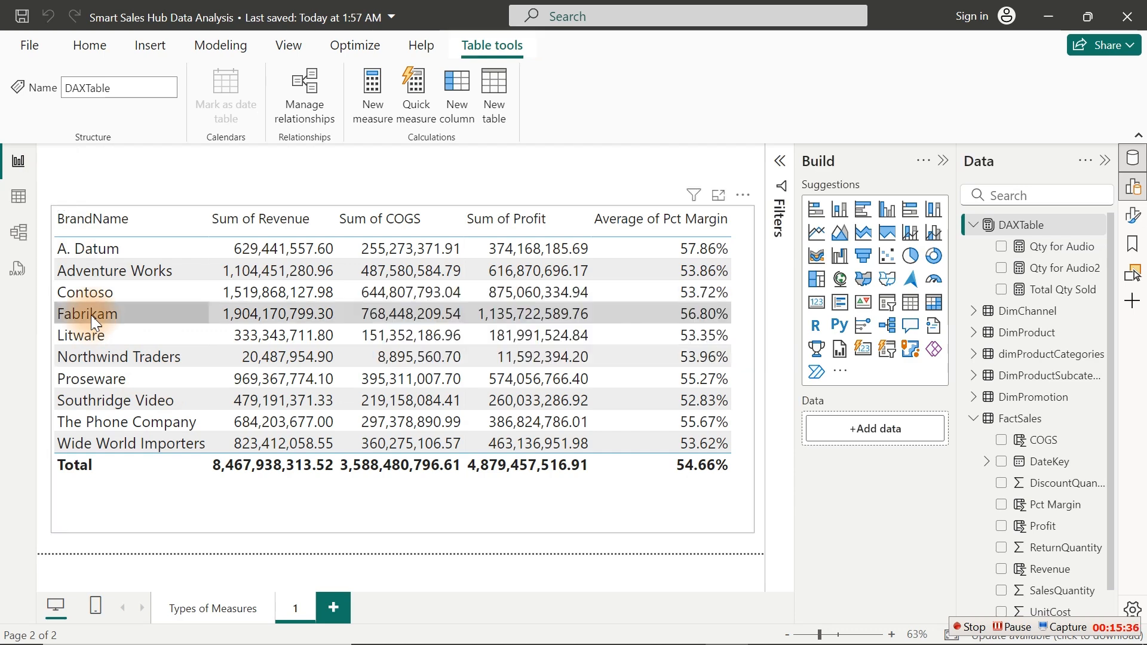
Step: Examine the UnitCost, UnitPrice, SalesQuantity and ReturnQuantity columns of FactSales in Table view
click(18, 204)
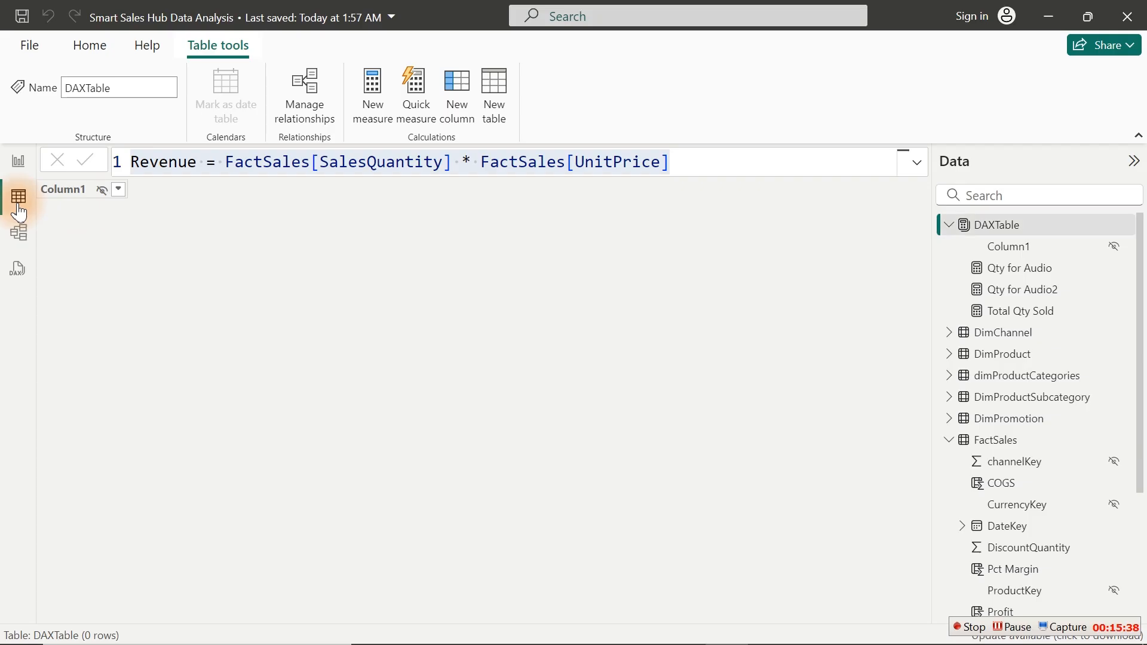
click(957, 230)
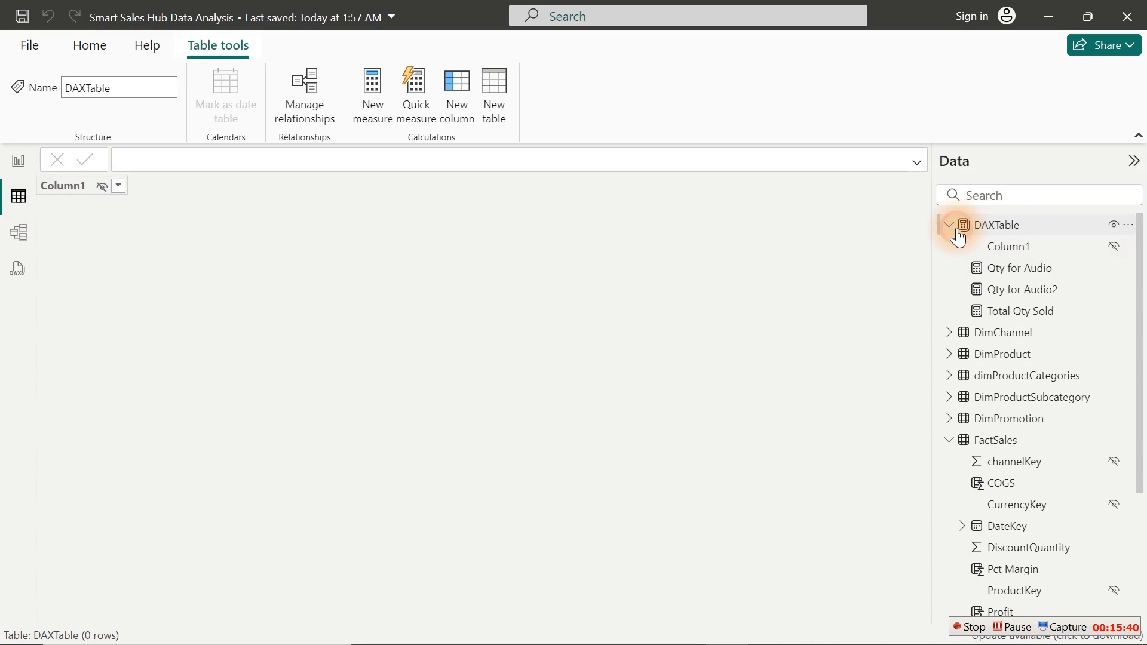
click(957, 232)
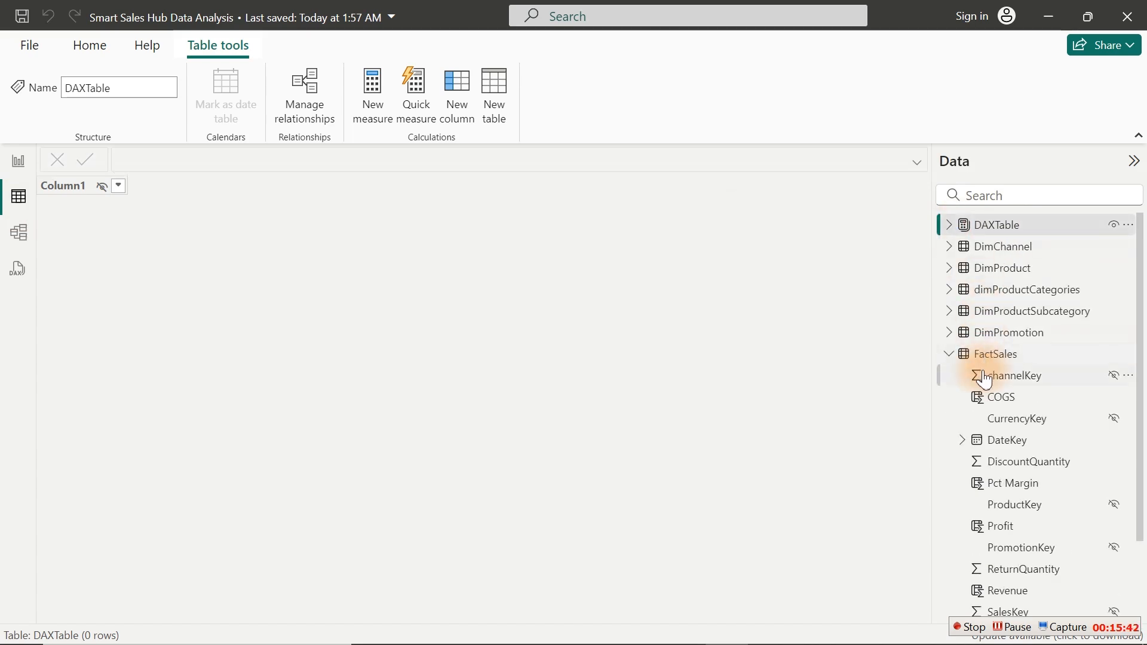
click(1042, 440)
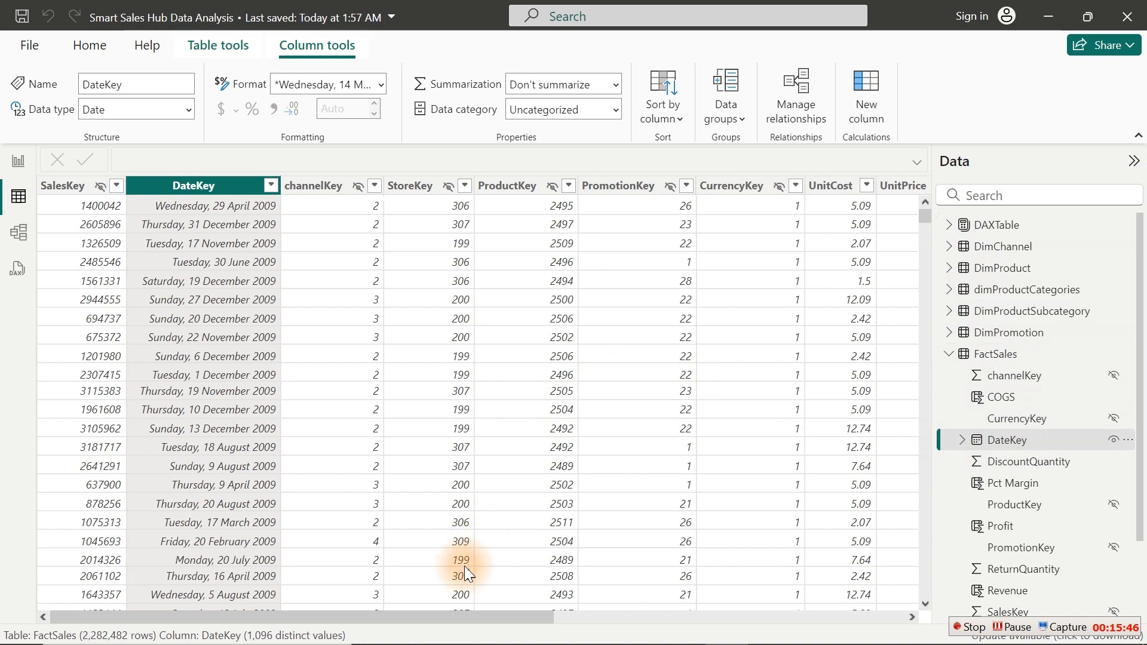
drag(468, 614, 658, 616)
click(500, 185)
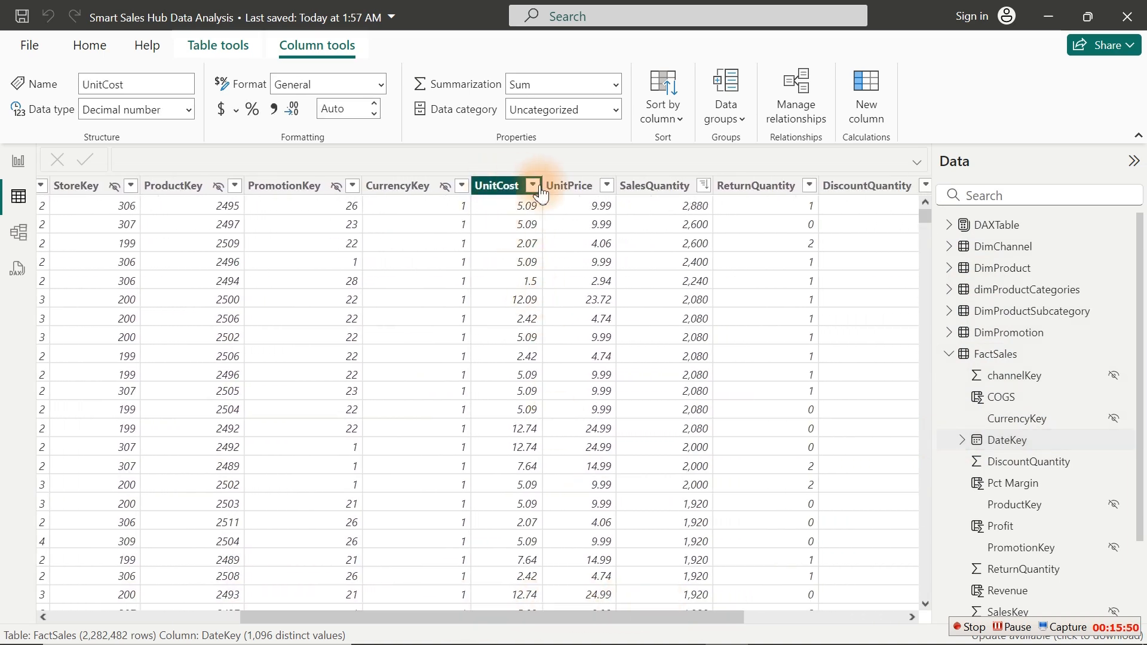
click(561, 190)
click(639, 190)
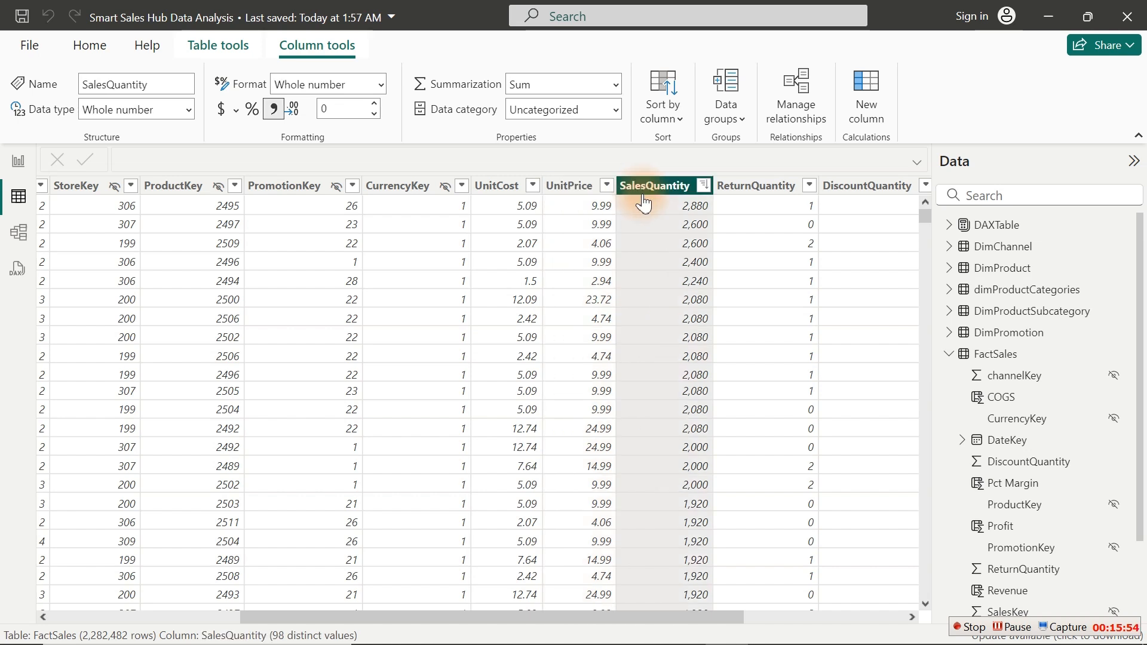
click(726, 190)
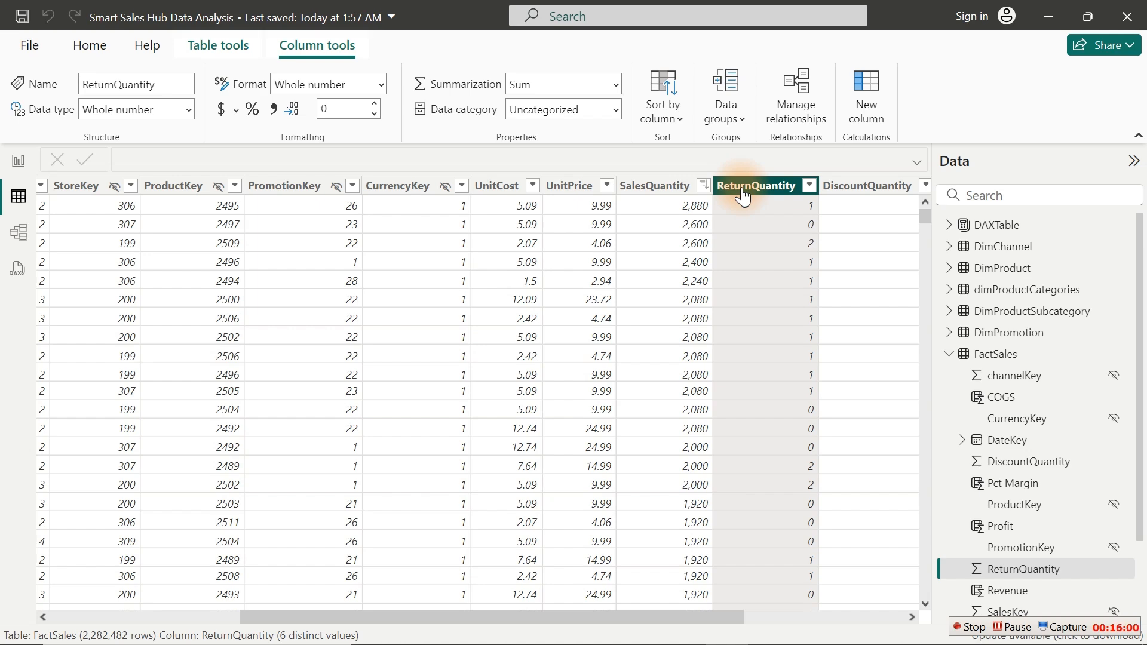
Step: Examine the UnitCost and UnitPrice columns of DimProduct, and return to the report page
click(1022, 273)
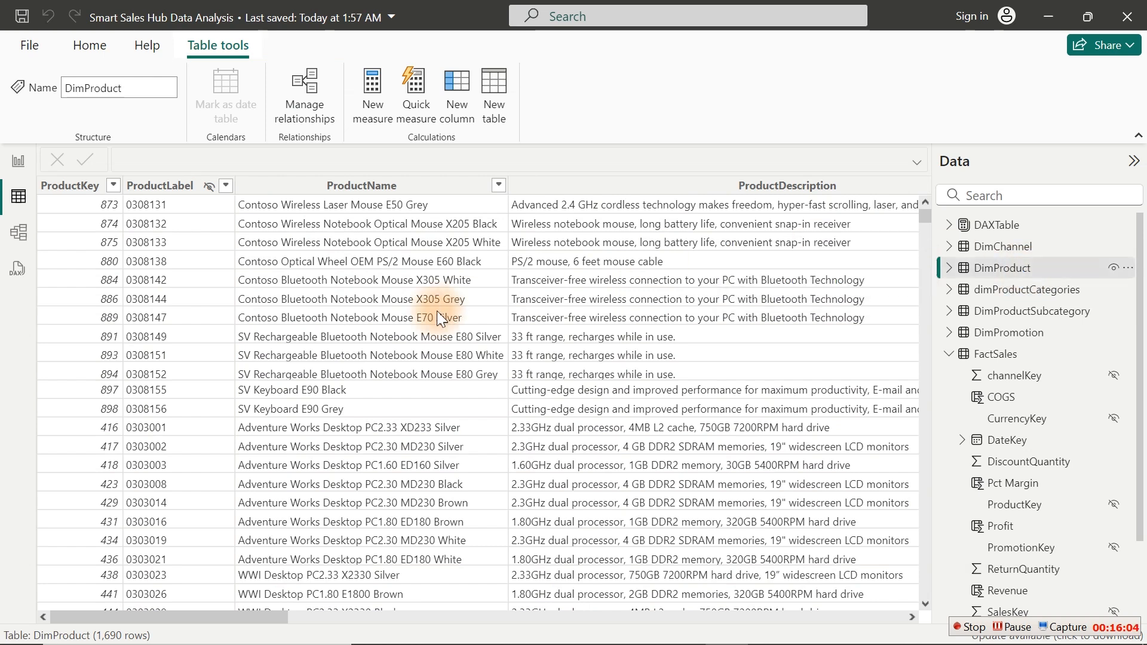
drag(263, 615, 955, 550)
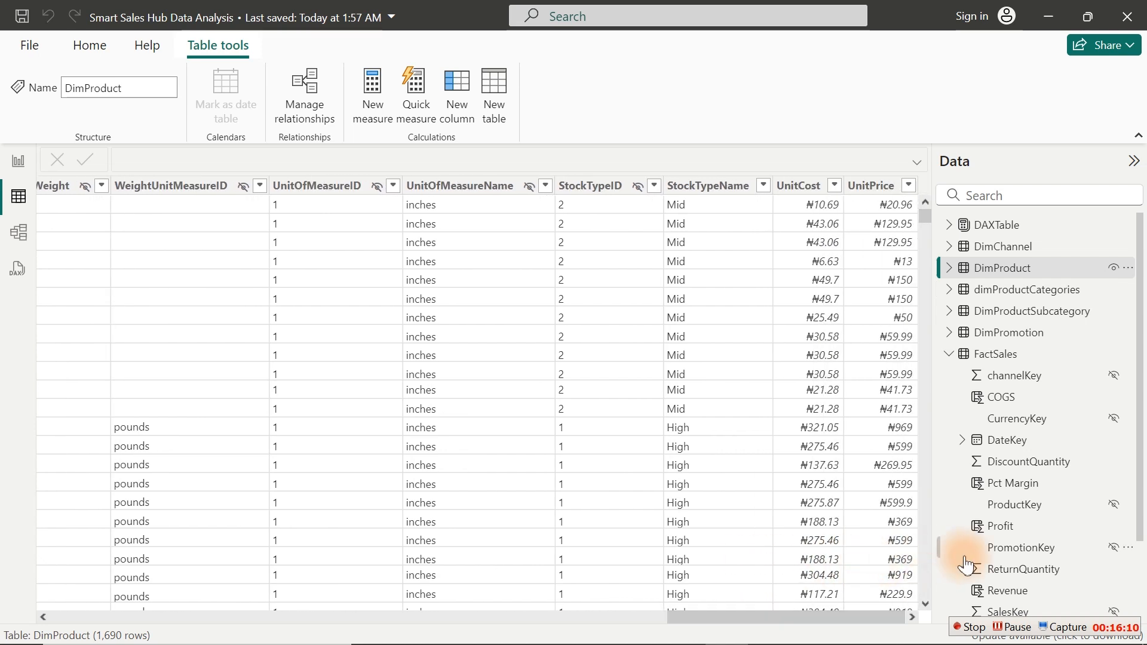
click(781, 190)
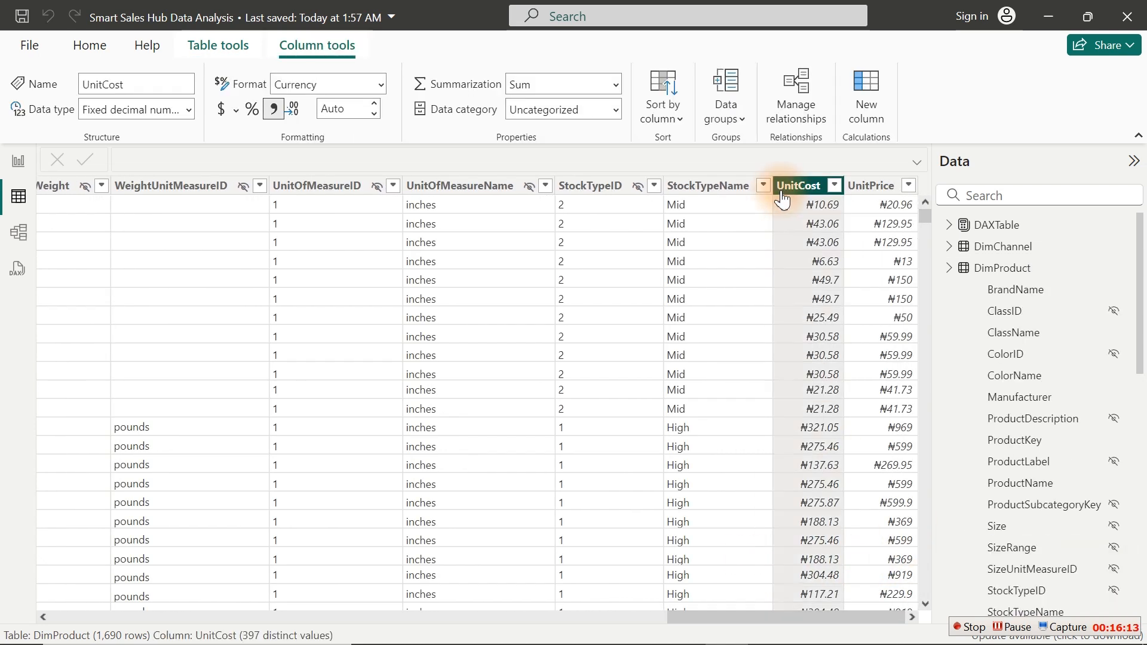
click(861, 188)
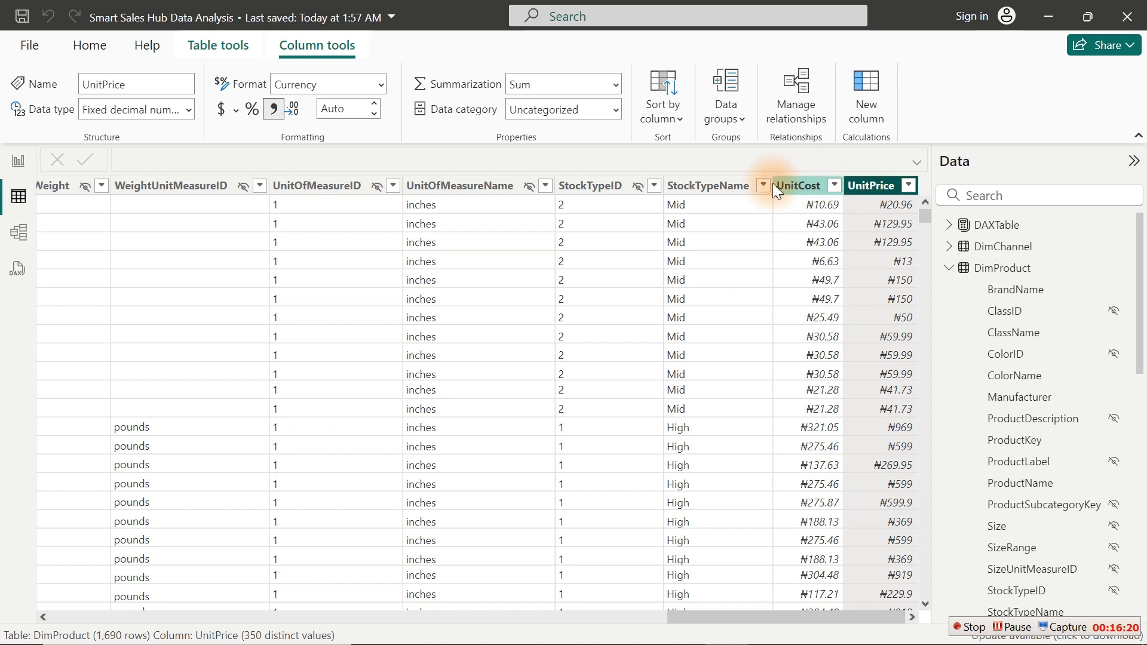
click(15, 165)
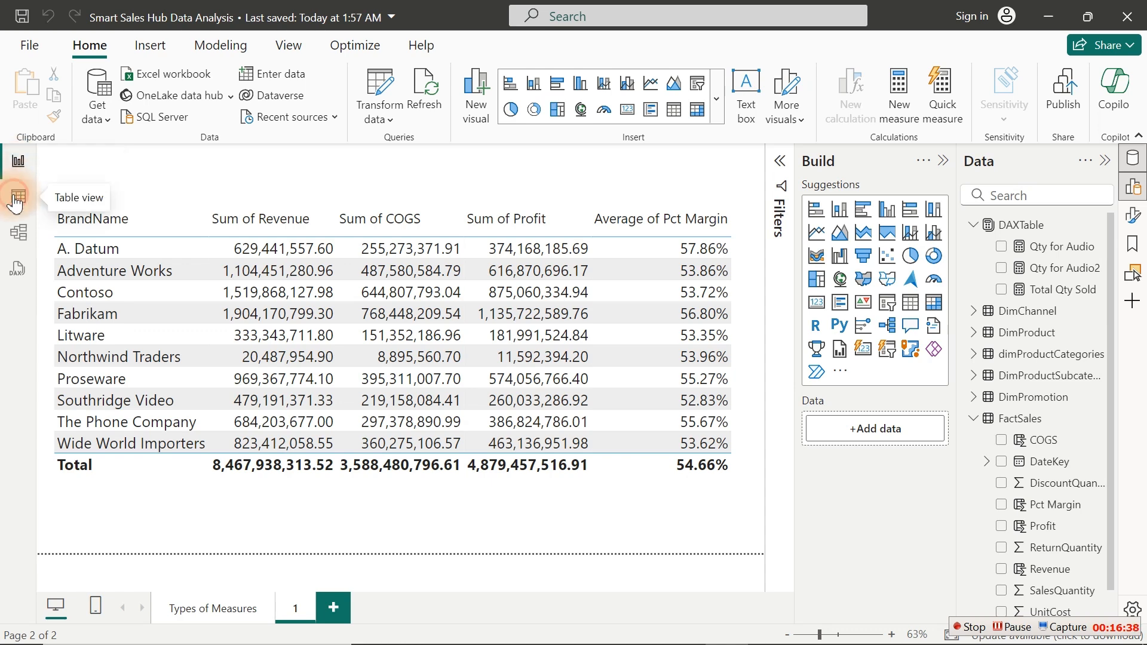
Step: Check the UnitCost and UnitPrice columns in FactSales again for comparison with those in DimProduct
click(19, 197)
click(1019, 441)
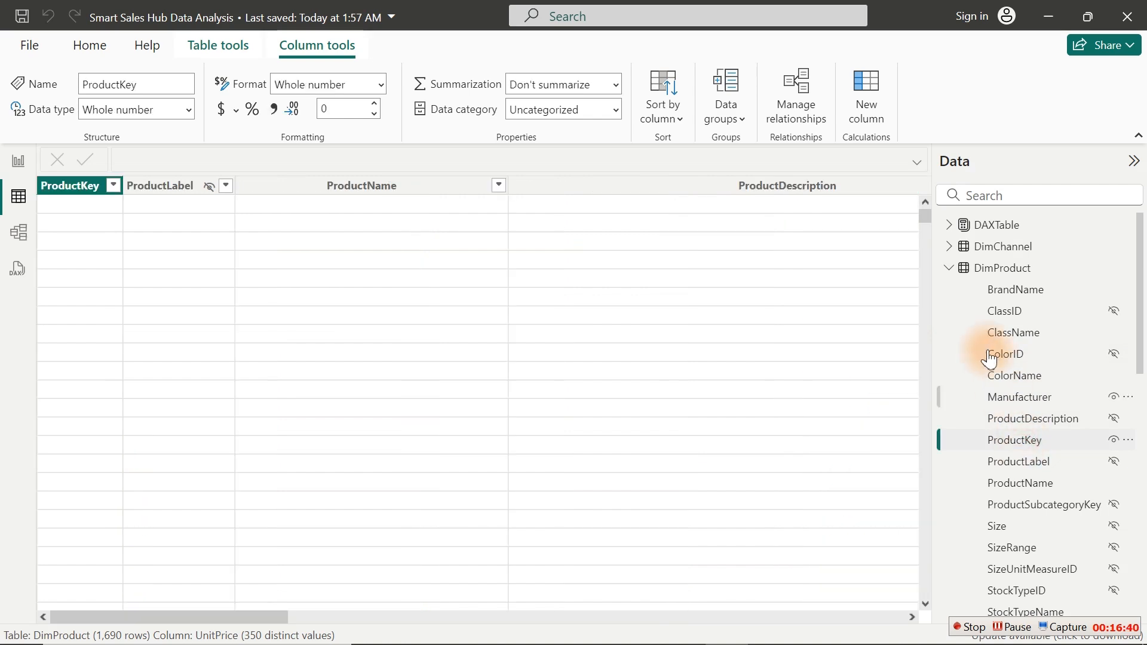
click(949, 268)
click(1006, 418)
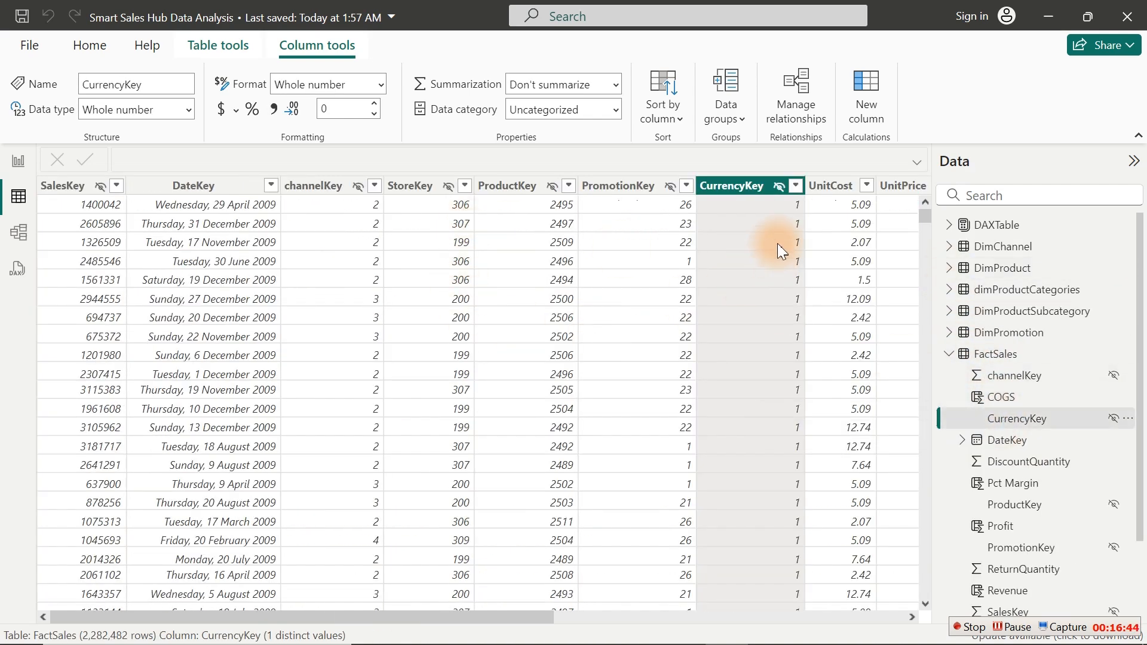
click(836, 186)
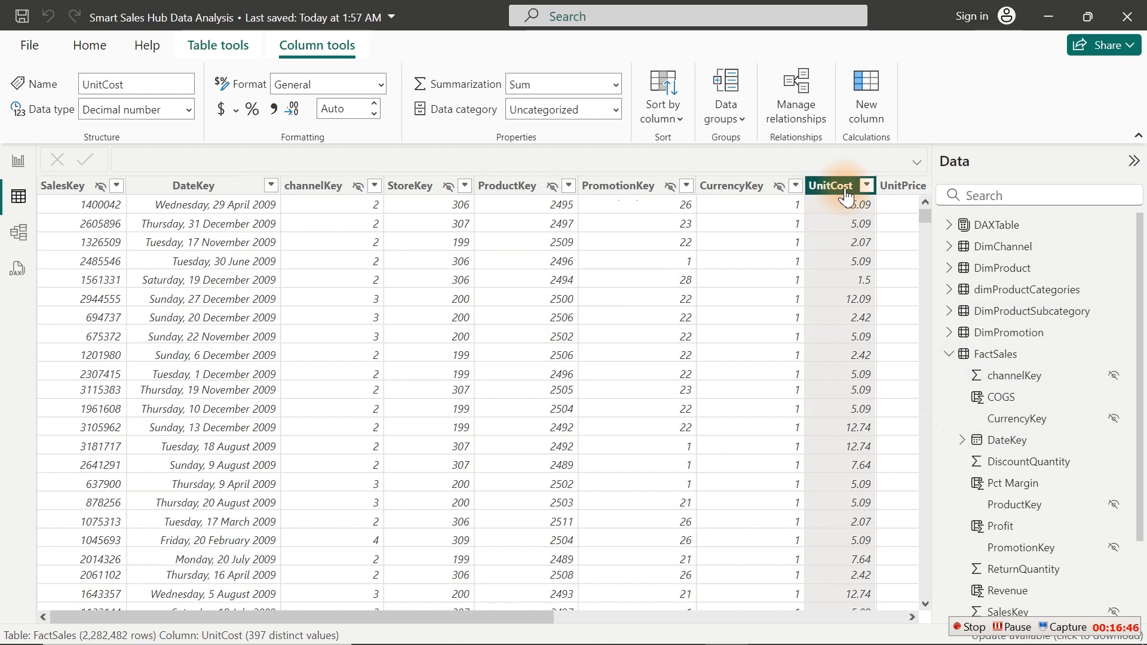
click(893, 191)
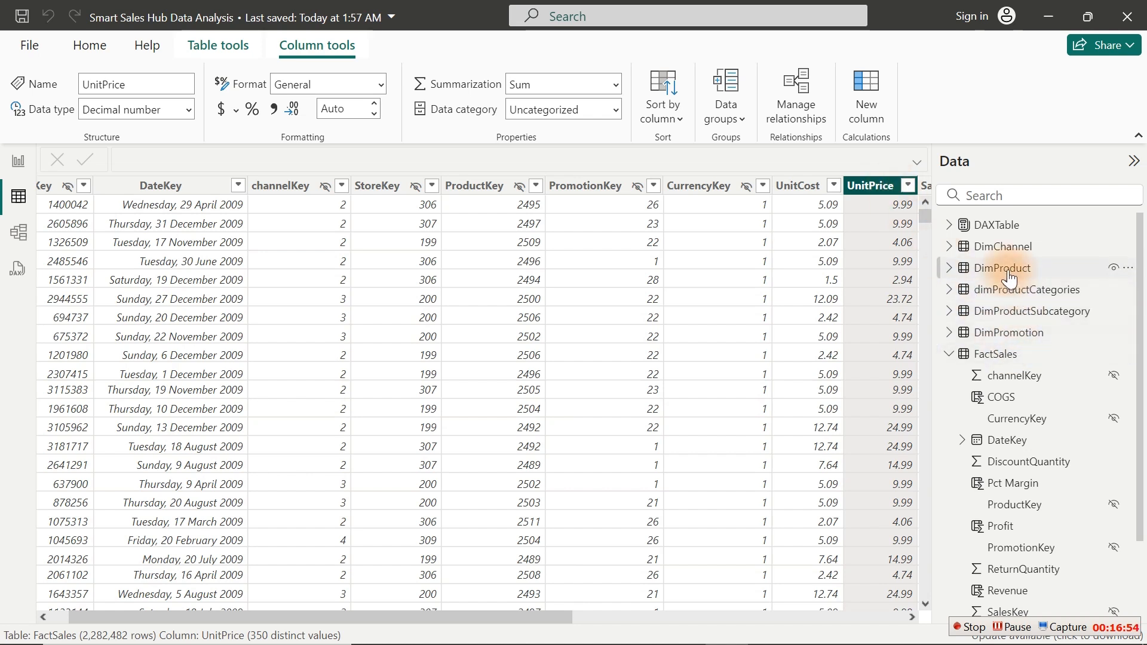
mouse_move(1010, 278)
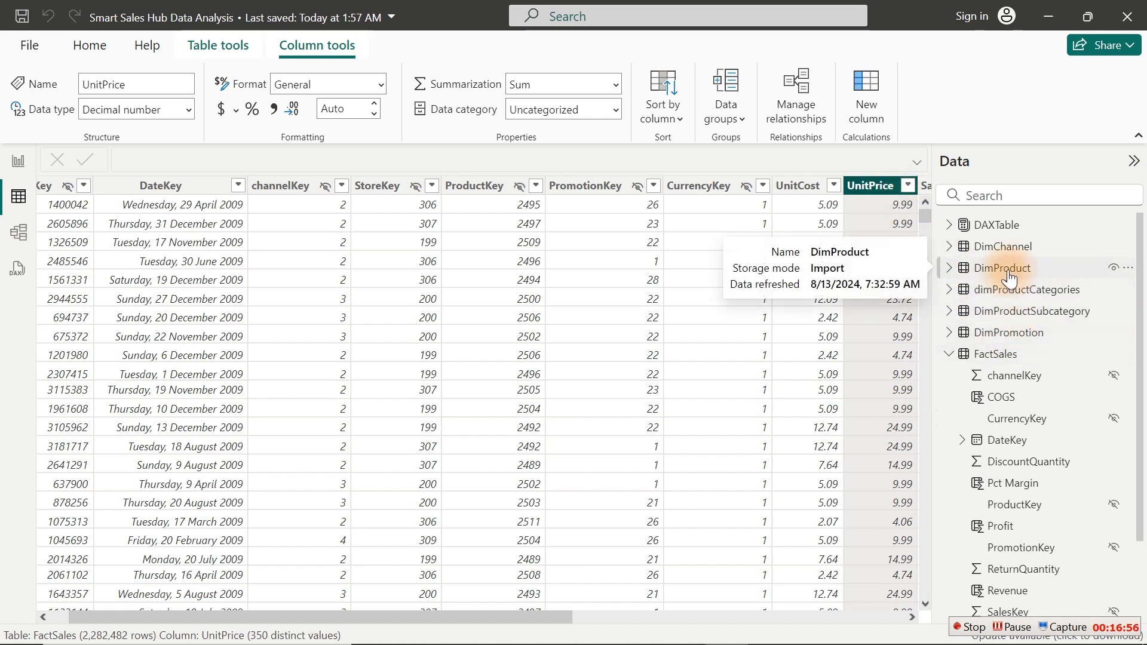
Step: Duplicate report page 1 and rename the copy as 2
click(19, 162)
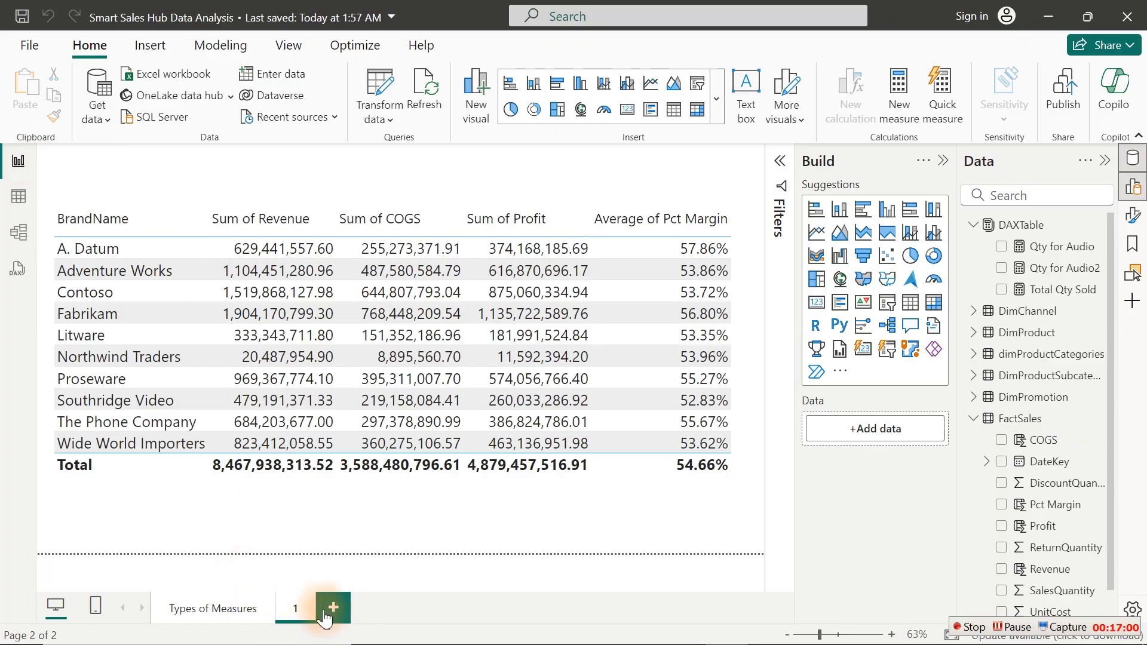
right_click(301, 609)
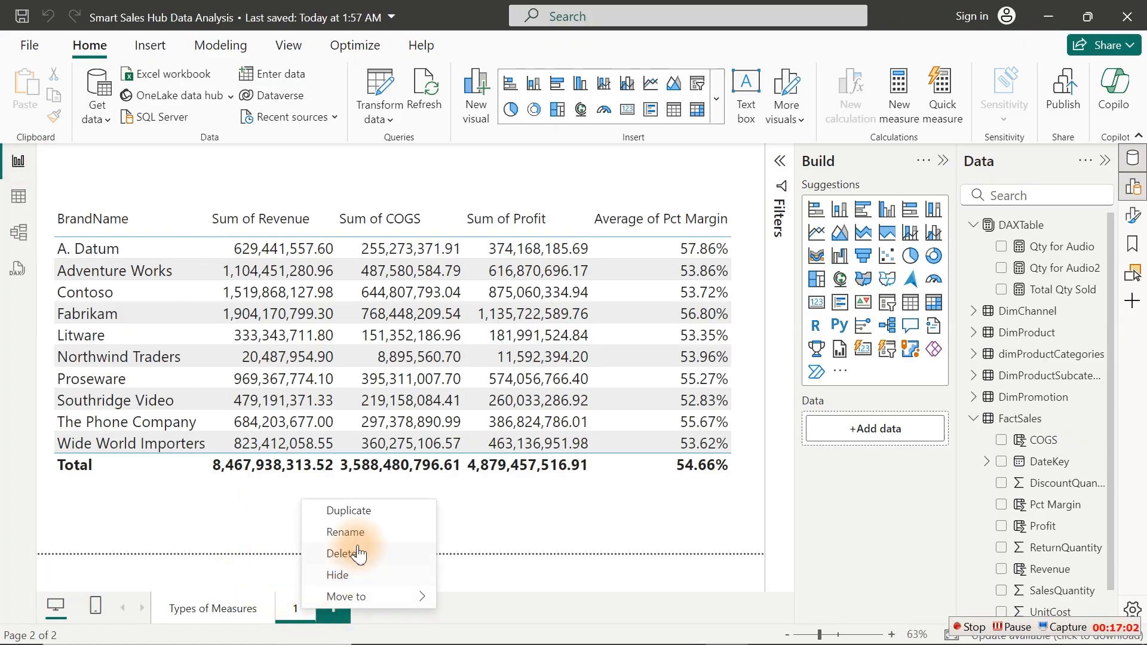
click(353, 512)
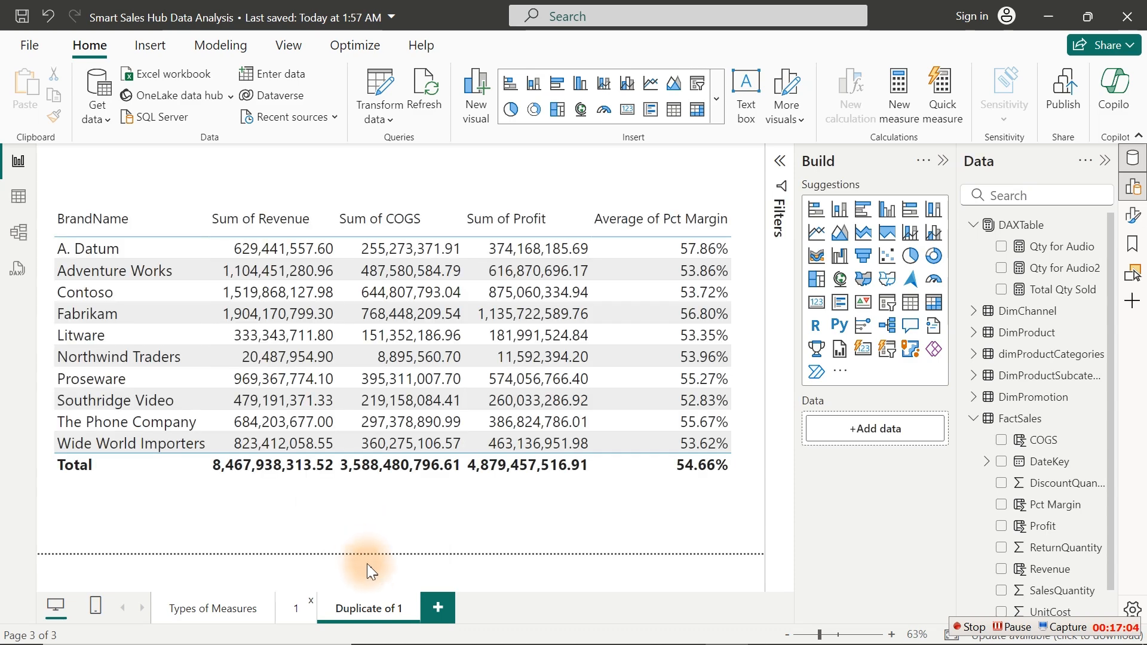
double_click(372, 605)
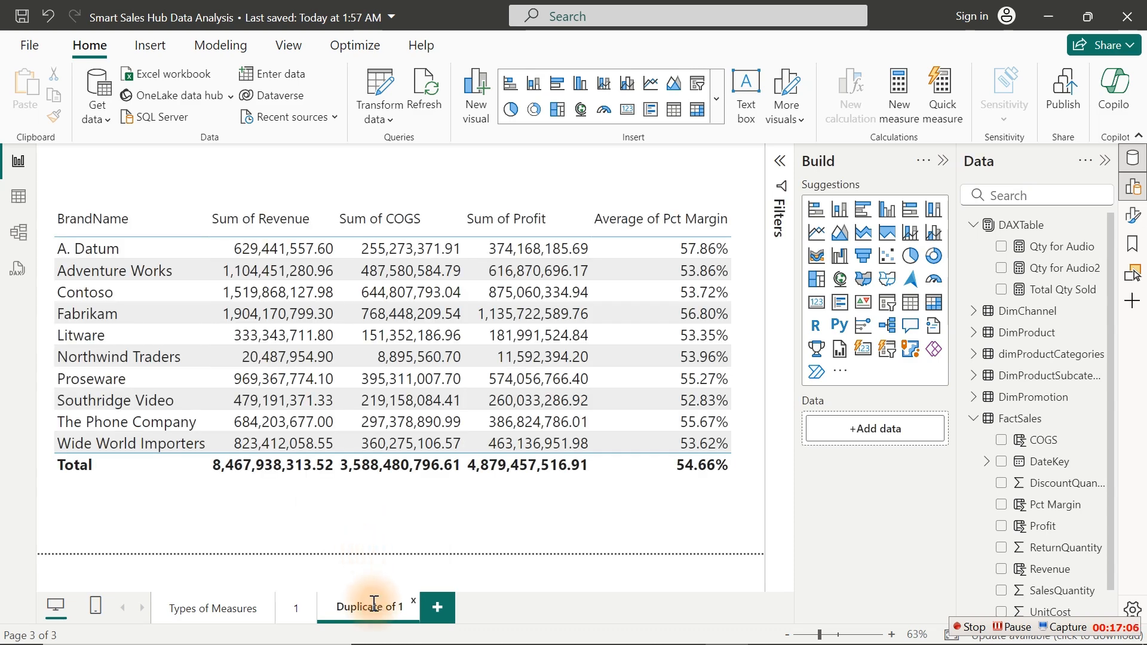
key(ctrl+a)
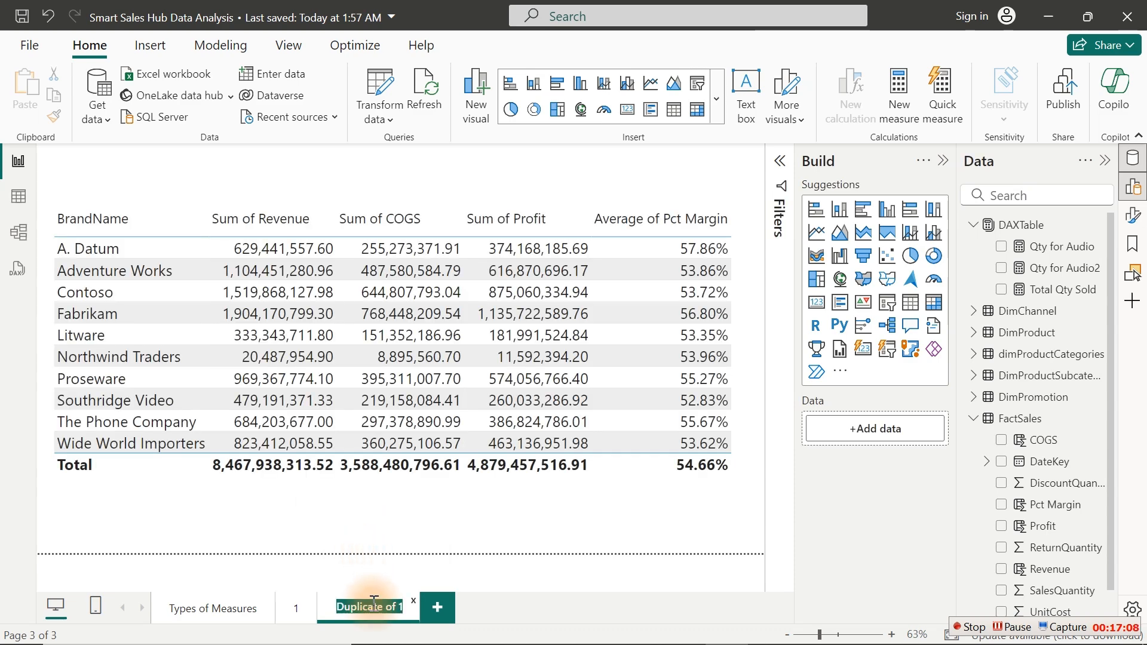
text(2)
key(Return)
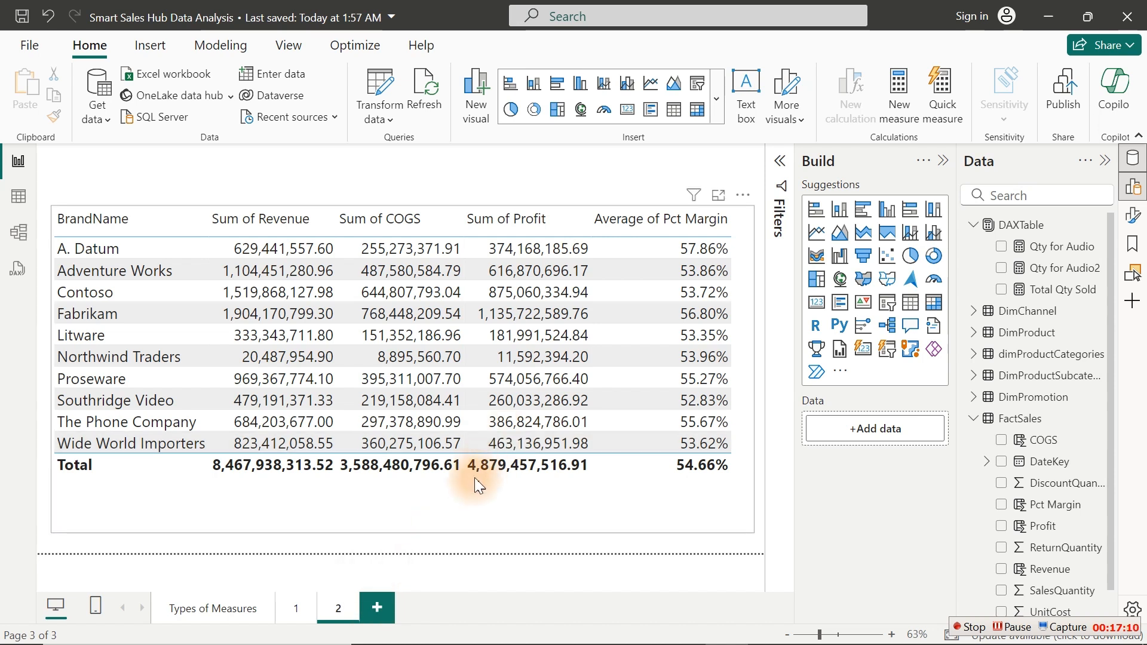
Step: Shorten the brand table and move it to the top edge of page 2, and paste a copy of it directly underneath
drag(485, 500, 460, 442)
drag(383, 469, 399, 290)
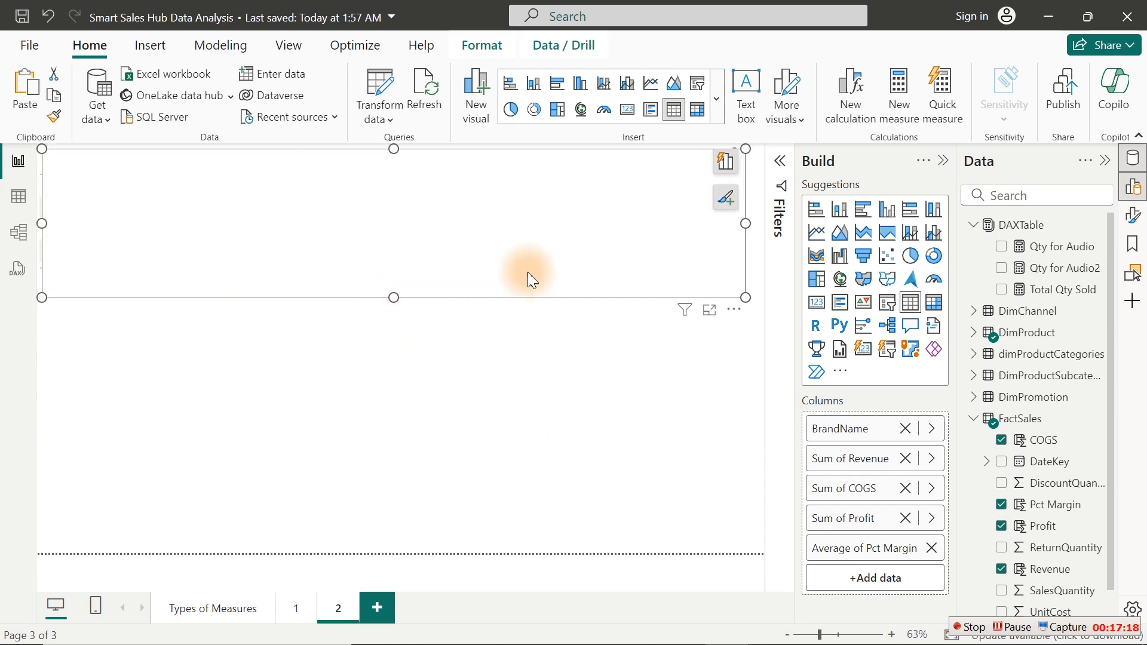
key(ctrl+c)
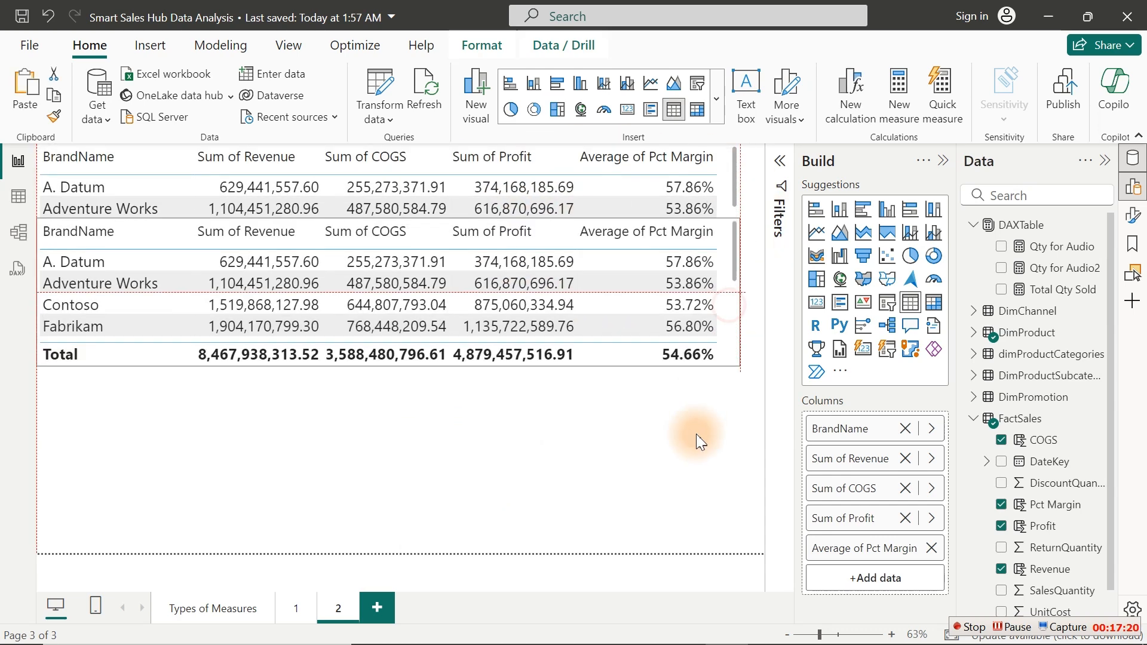
key(ctrl+v)
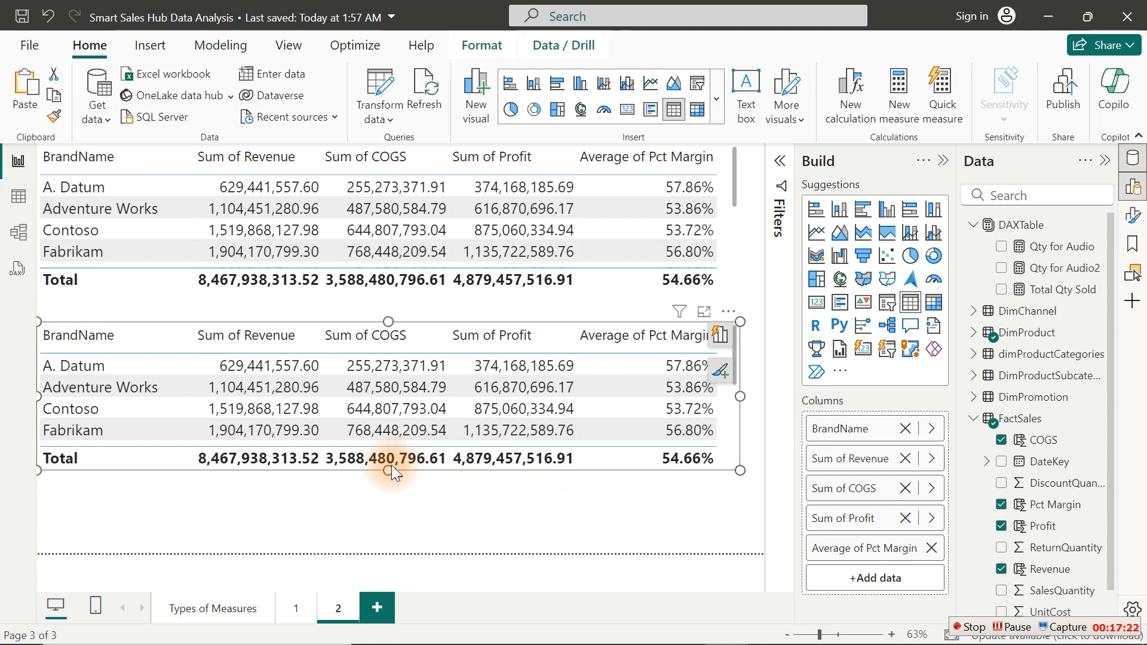
Step: Extend the lower brand table down to the page's bottom edge
drag(388, 470, 386, 561)
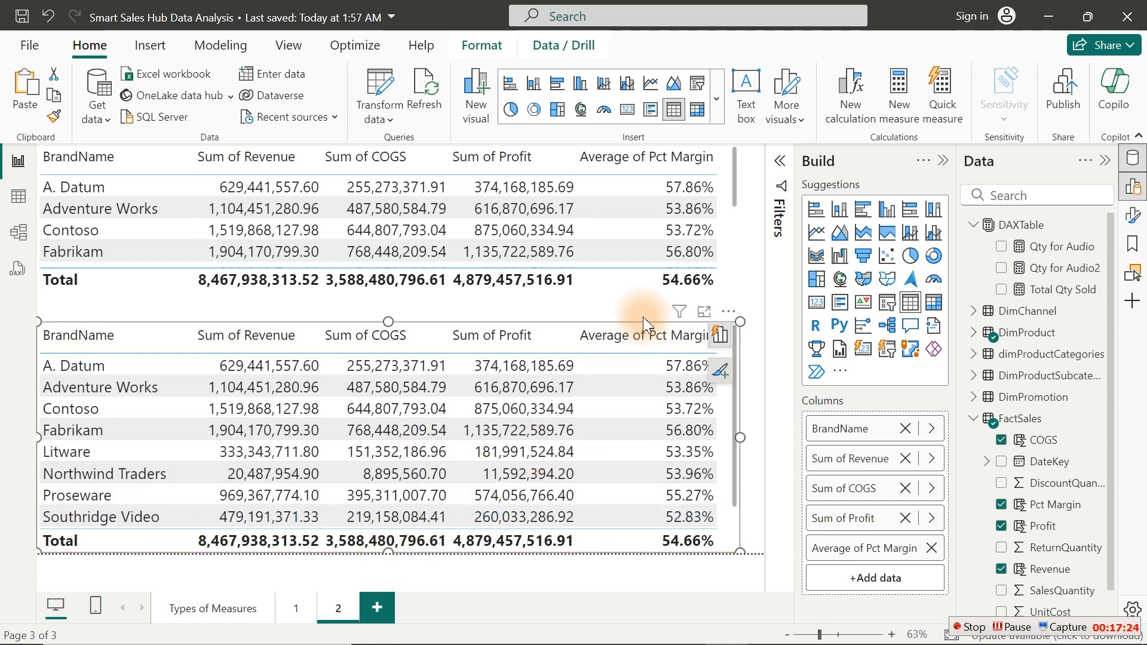
click(756, 331)
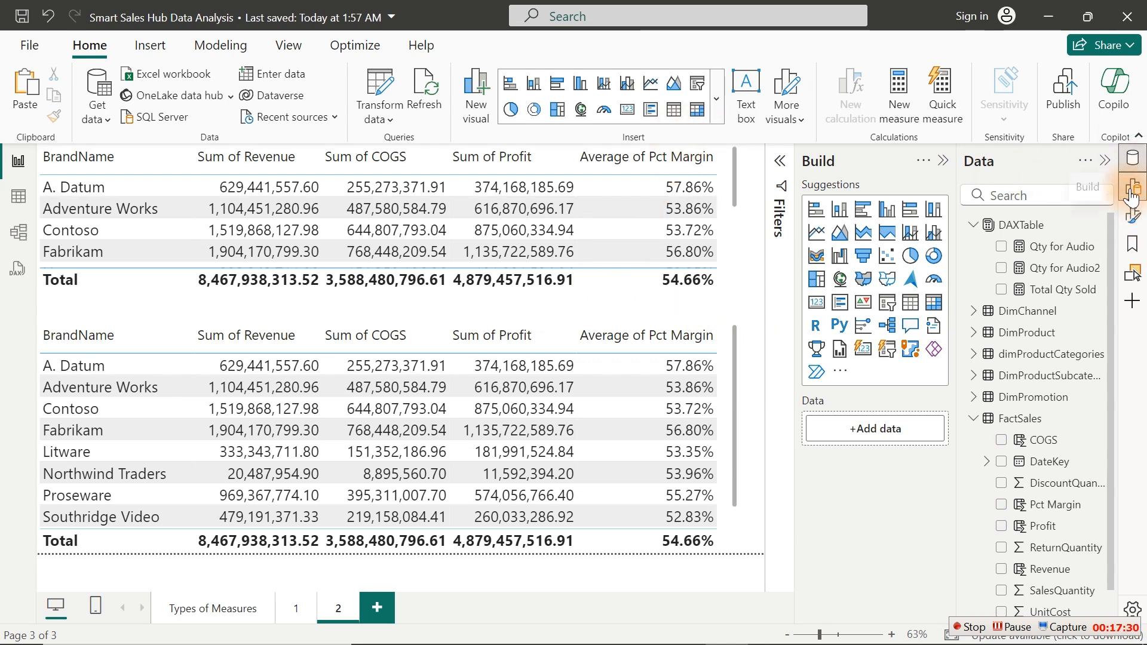
Step: Create a new measure in DAXTable and name it Total Revenue
click(1061, 245)
right_click(1060, 244)
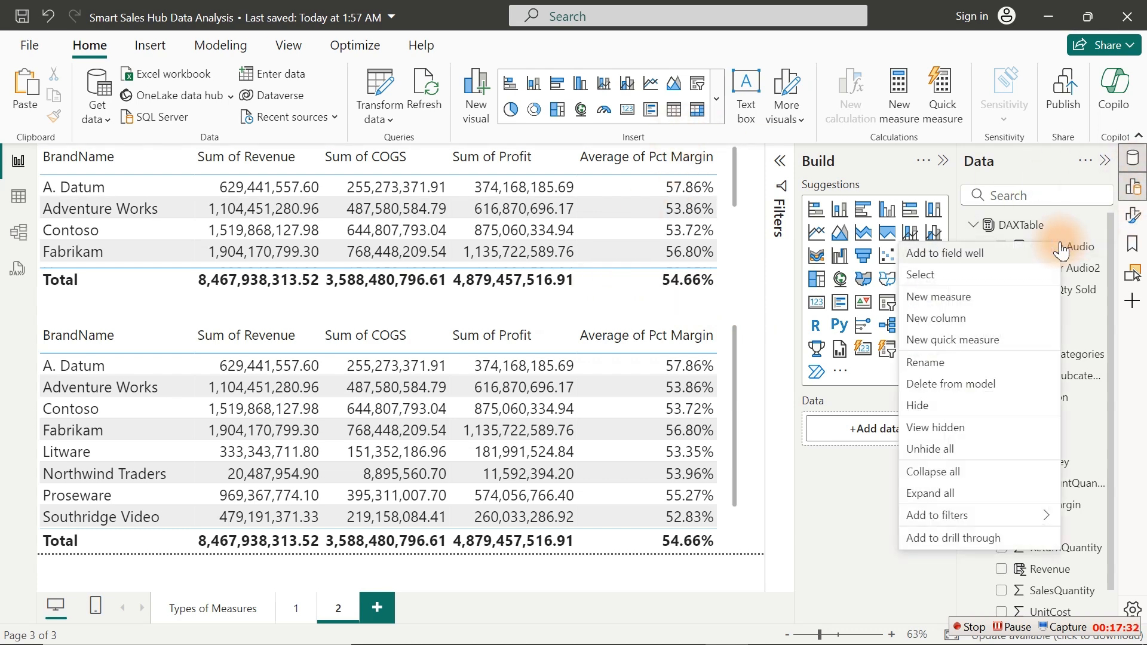
click(951, 299)
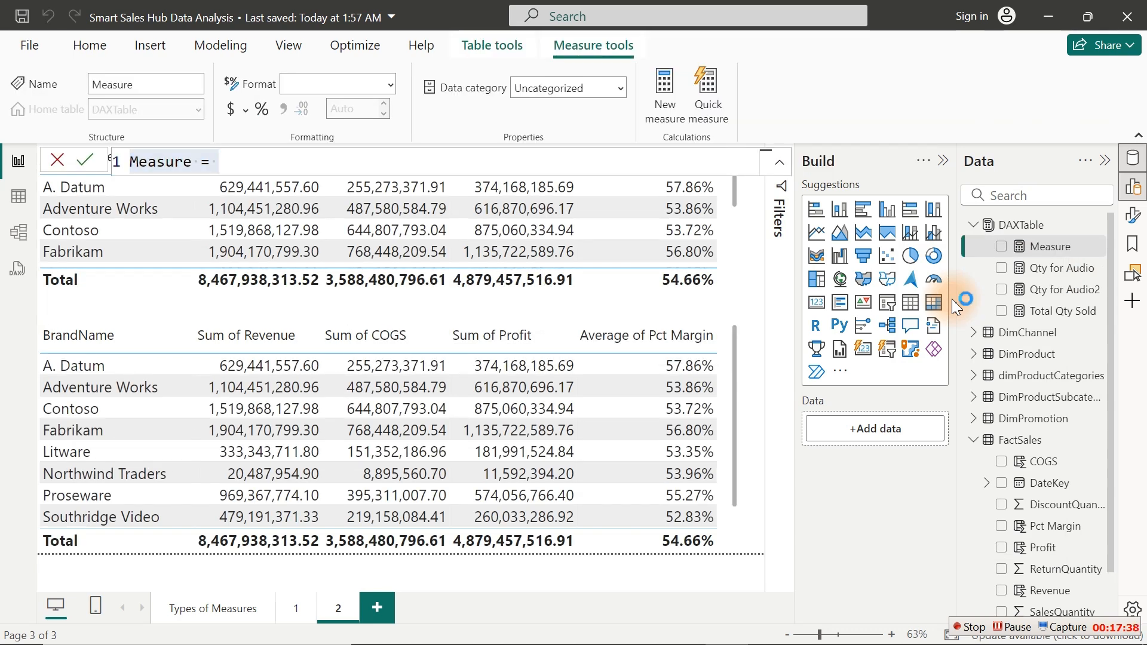
click(432, 164)
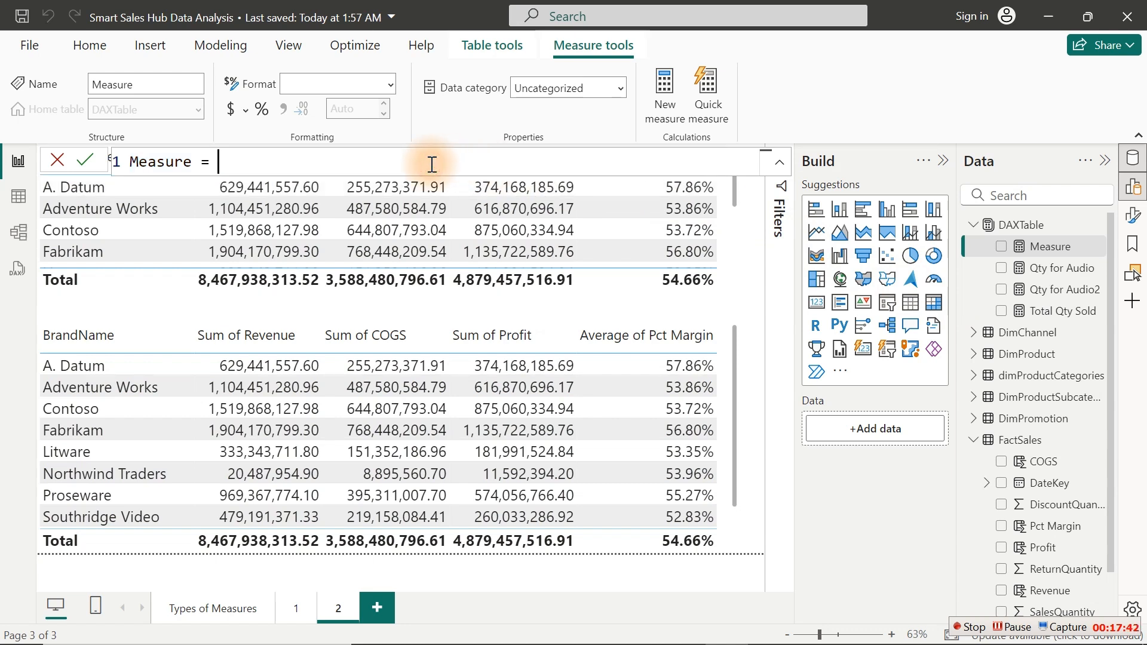
key(BackSpace)
key(BackSpace)
key(BackSpace)
key(BackSpace)
key(BackSpace)
key(BackSpace)
key(BackSpace)
key(BackSpace)
key(BackSpace)
key(BackSpace)
text(Total Revenue =)
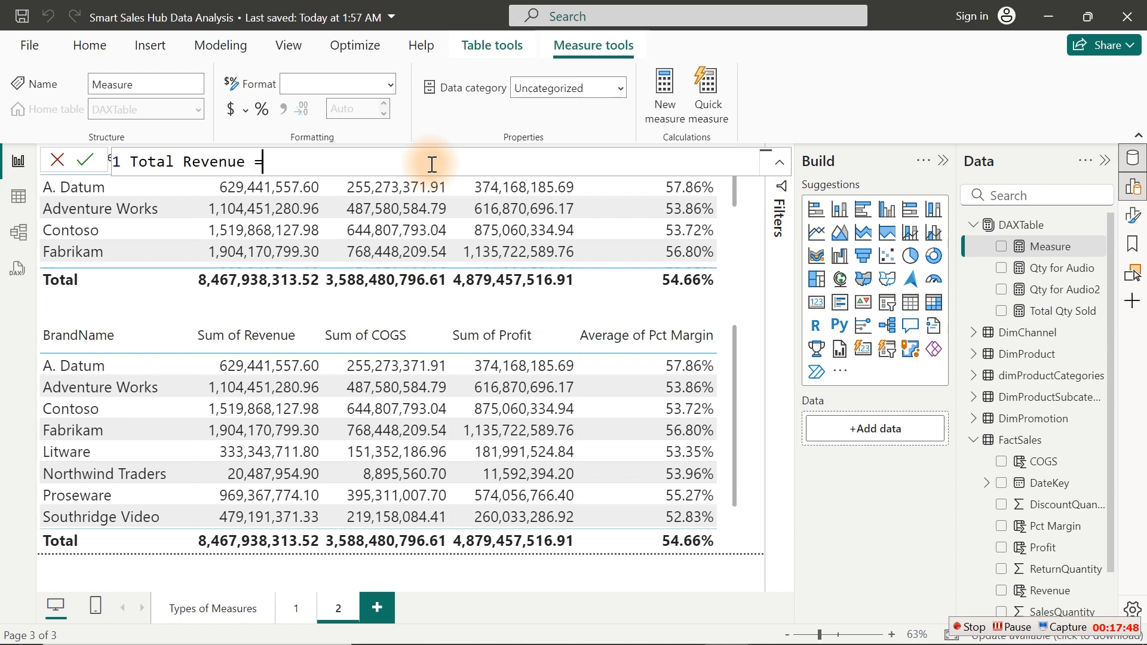
Step: Begin the Total Revenue formula on a new line with SUMX, using FactSales as its table argument
key(shift+Return)
key(Tab)
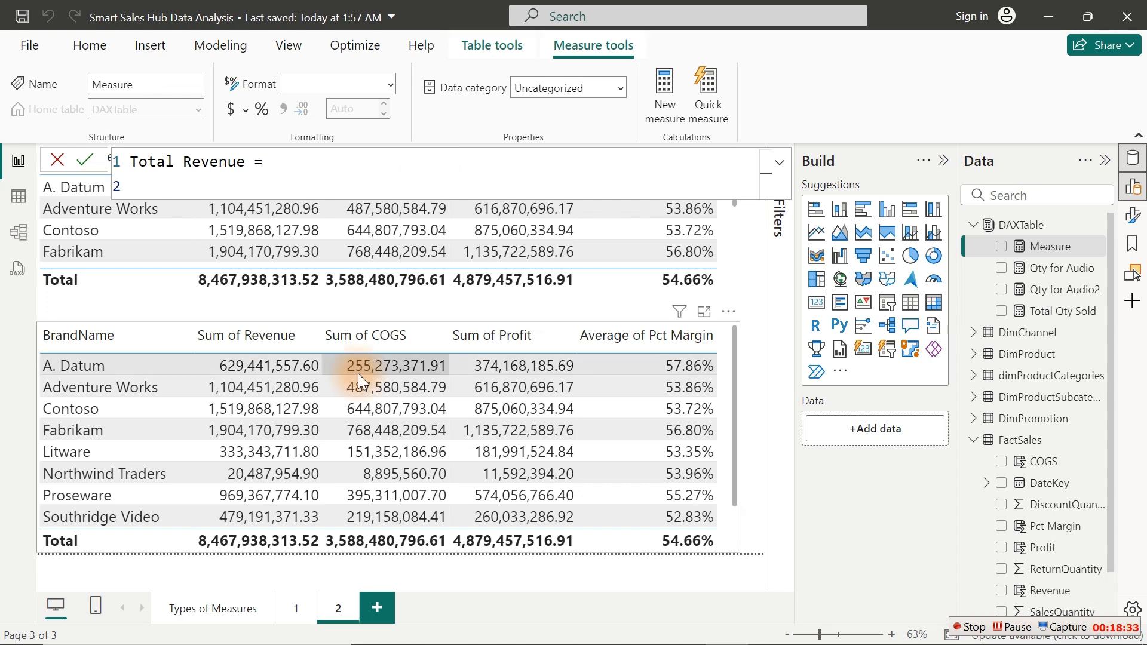
text(sumx)
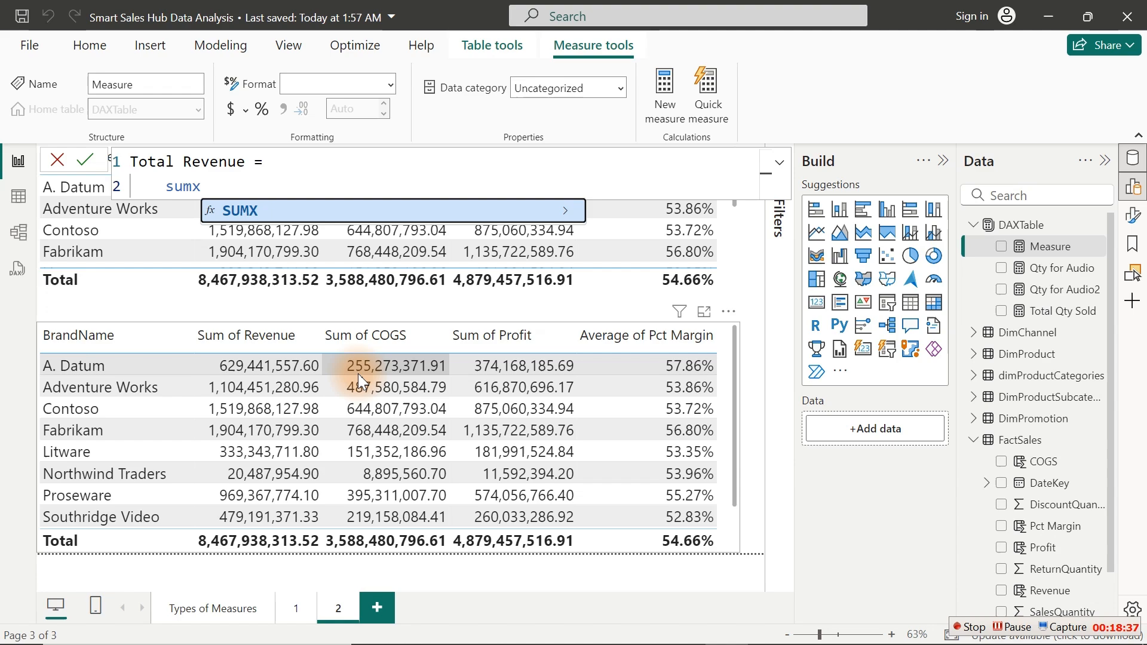
key(Tab)
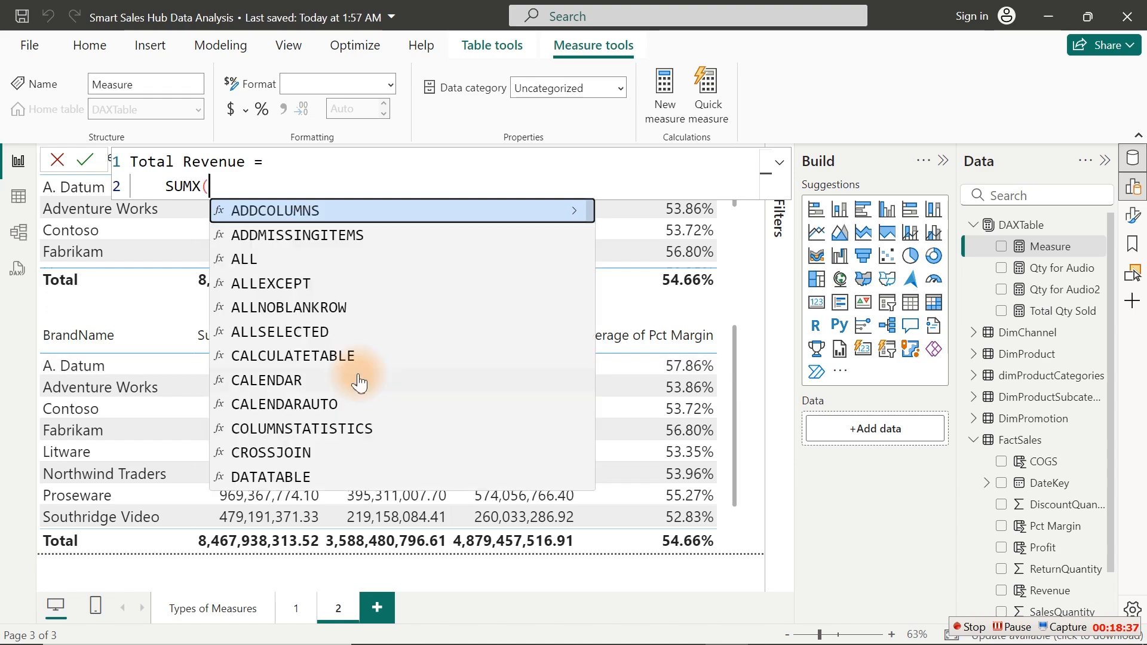
key(Escape)
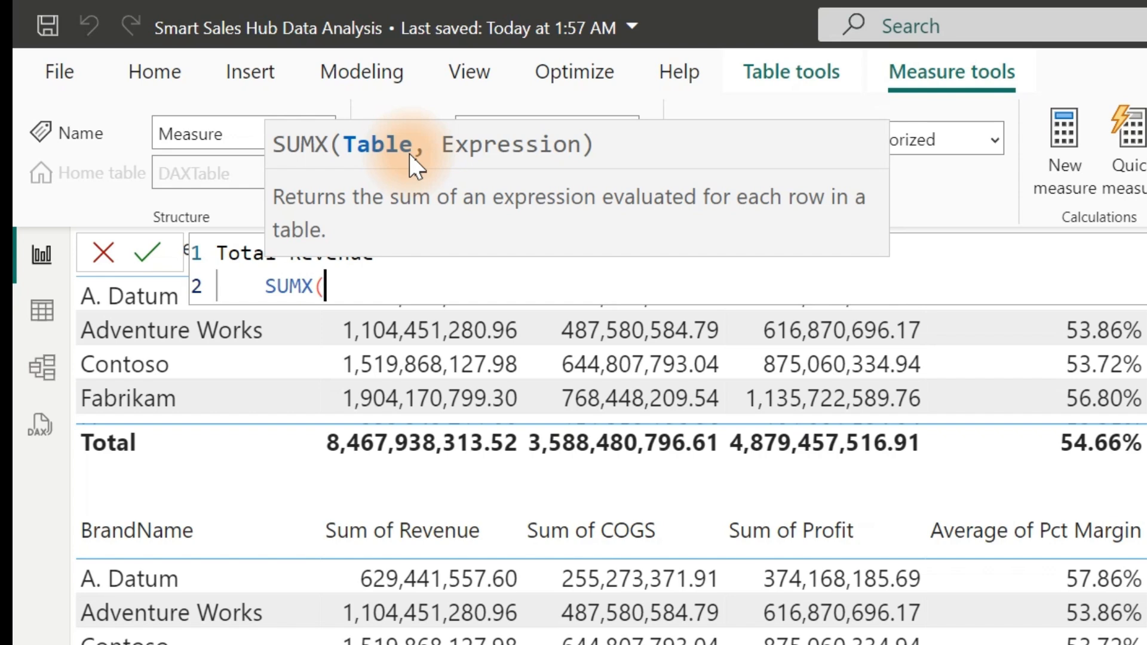
key(shift+Return)
text(FactSales)
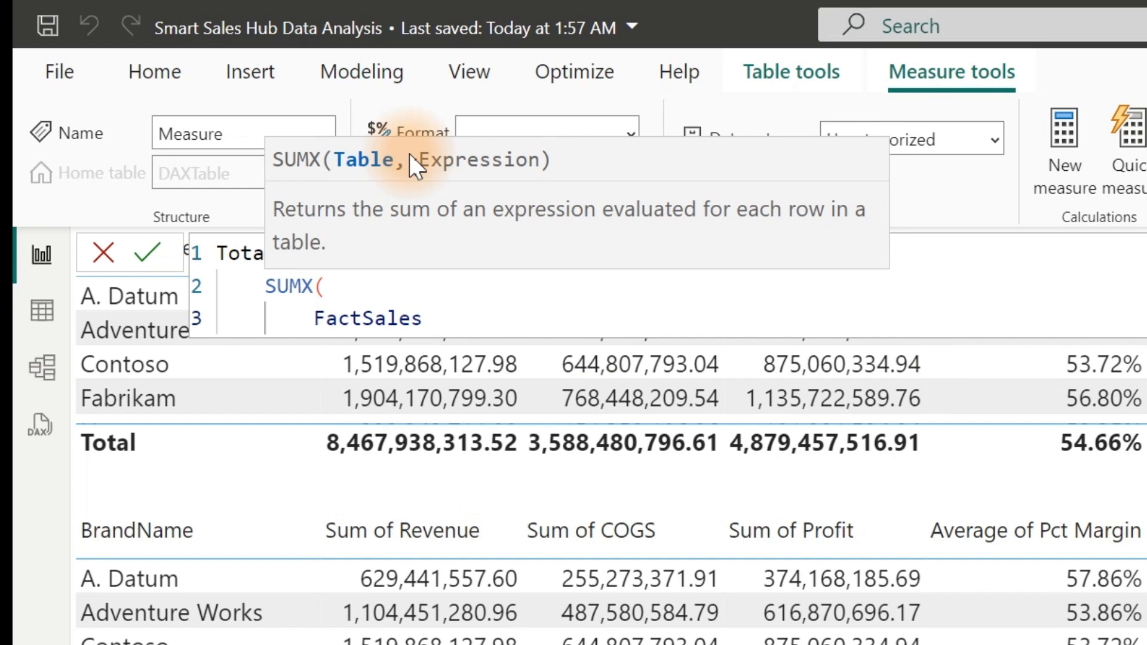
text(,)
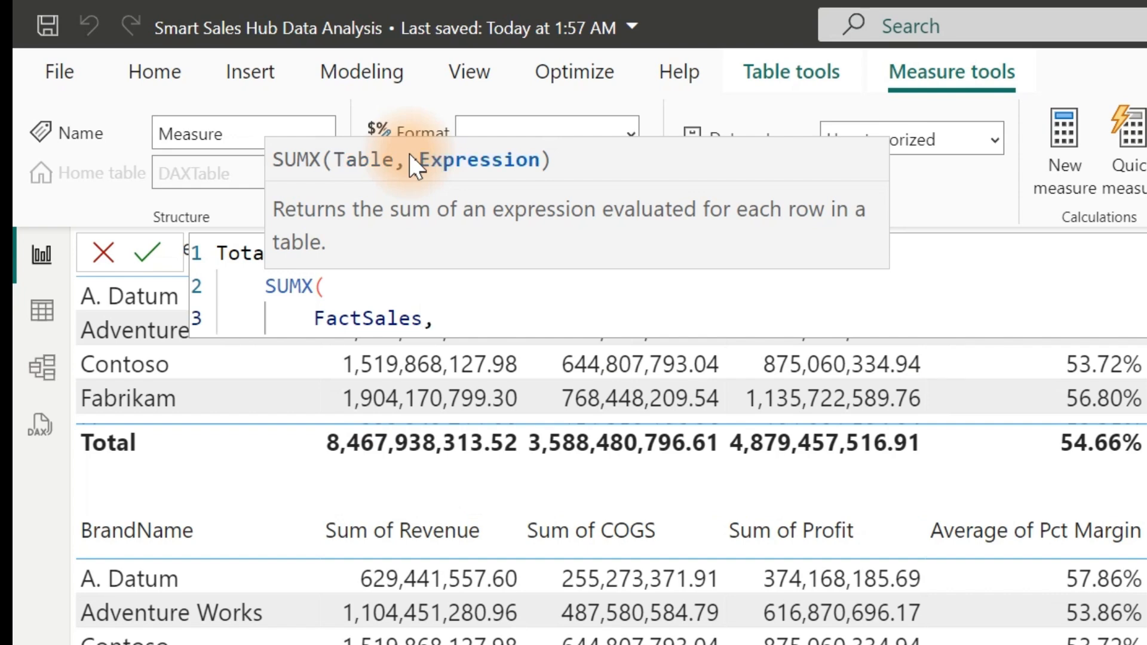
key(Return)
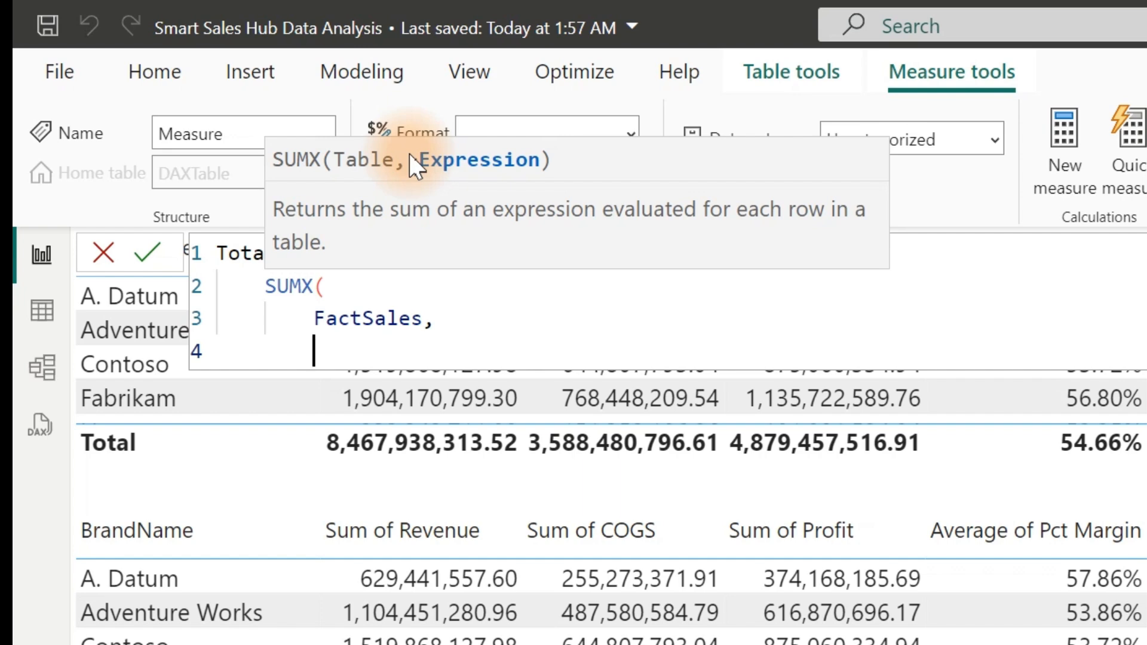
Step: Complete the SUMX with FactSales[SalesQuantity] * FactSales[UnitPrice], commit the measure, and format it with a thousands separator
text(sales)
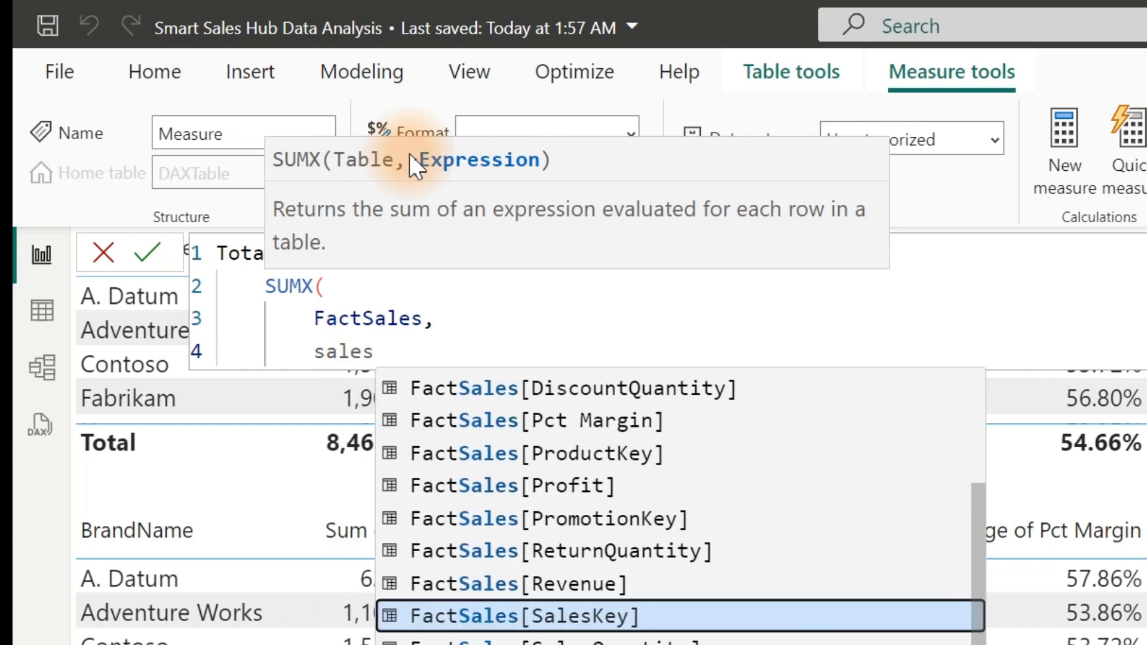
key(Down)
key(Tab)
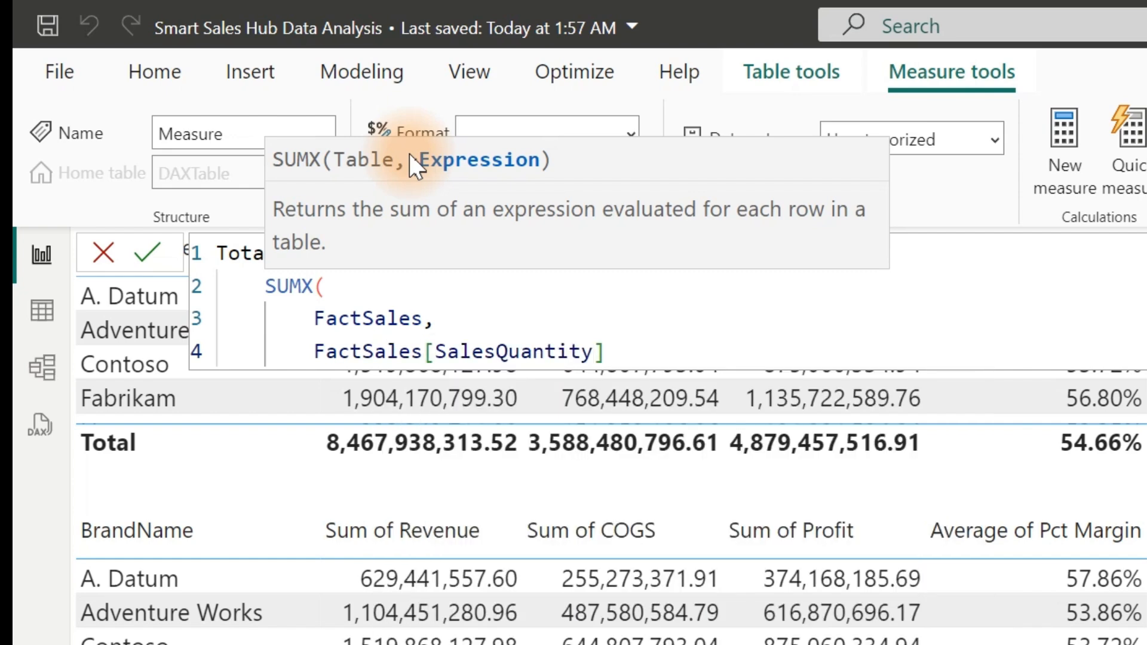
text(* uni)
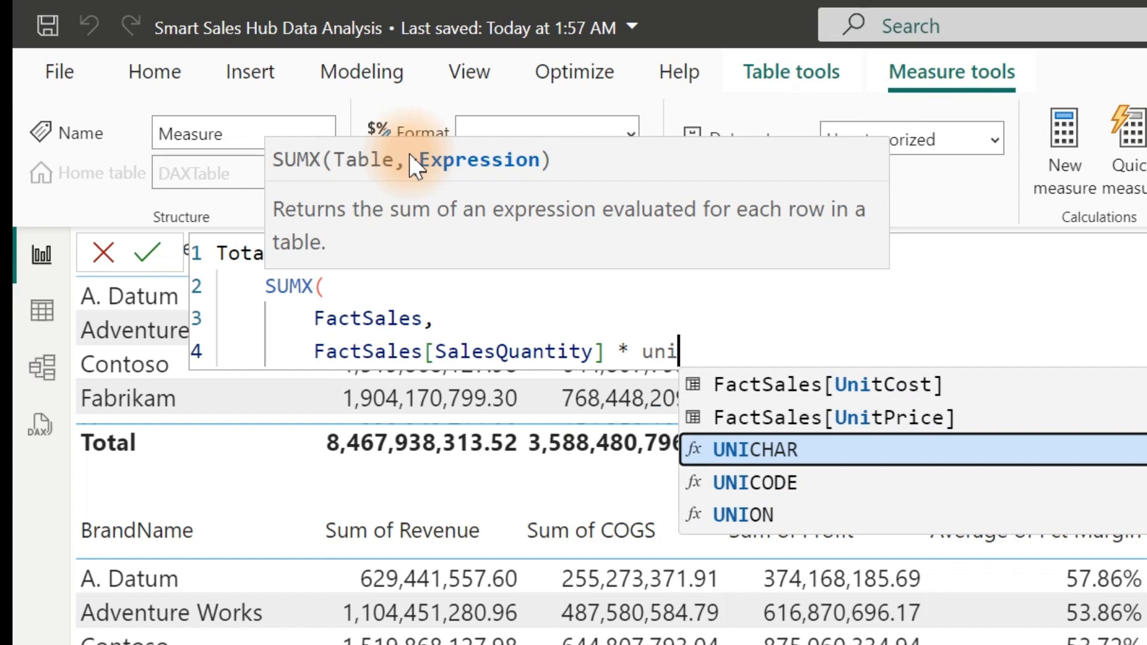
key(Up)
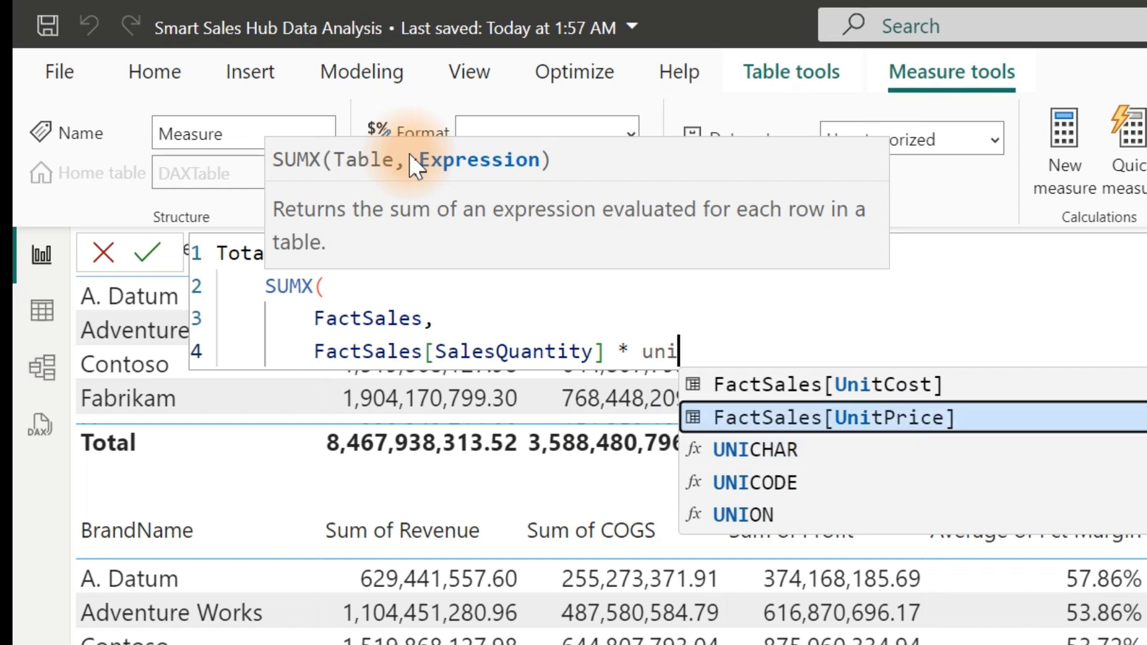
key(Tab)
key(Return)
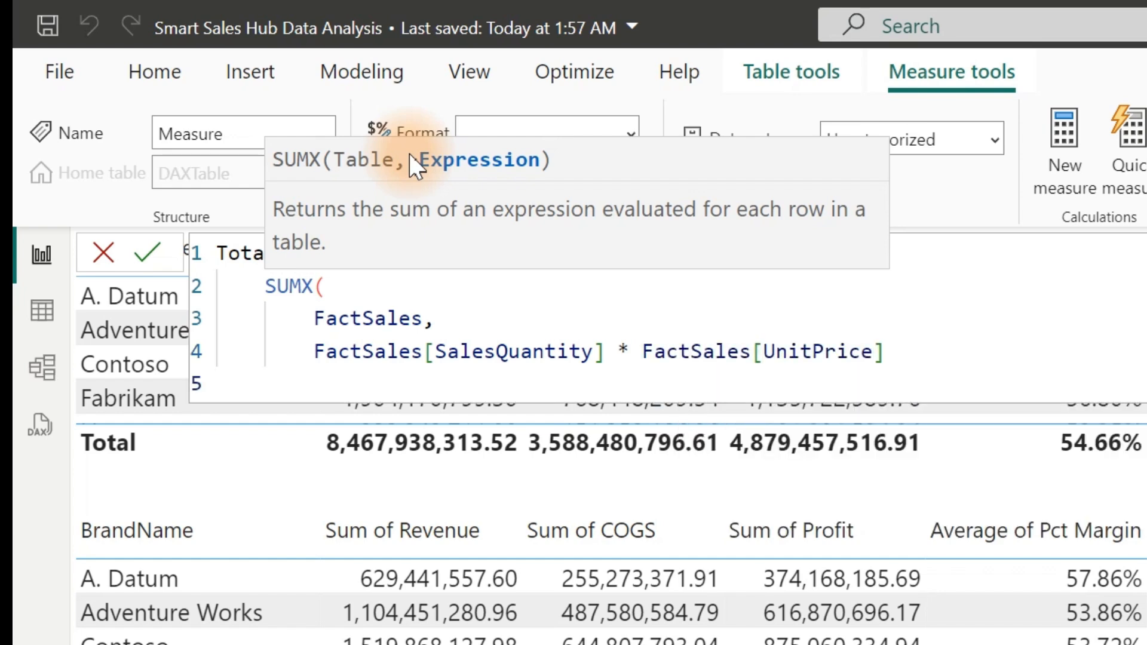
text())
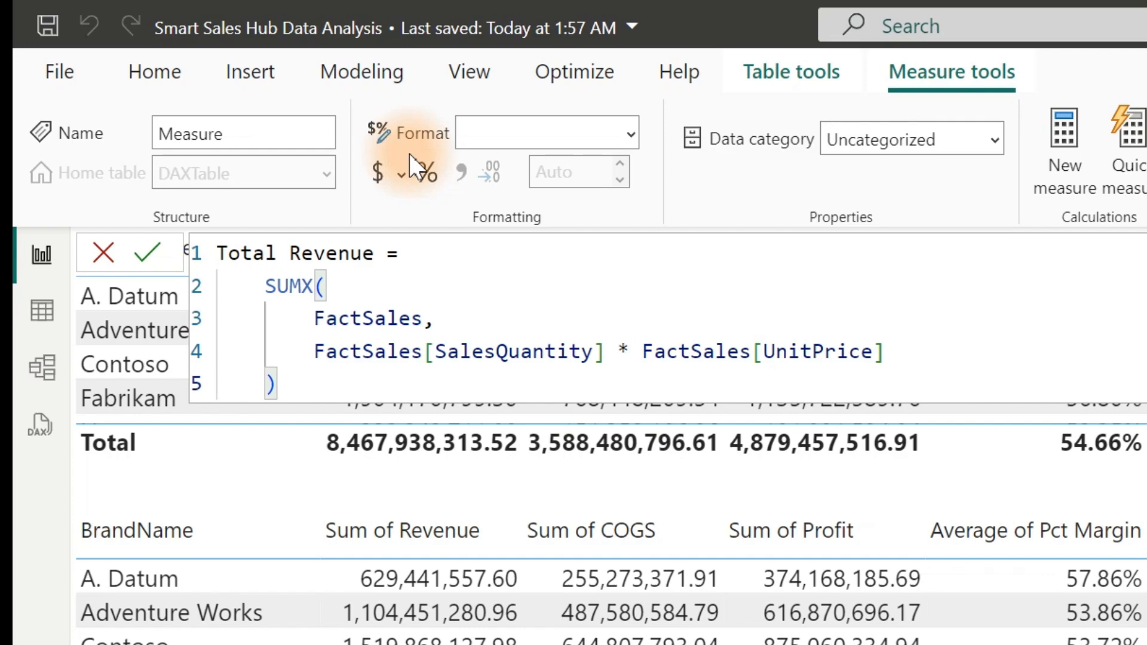
key(Return)
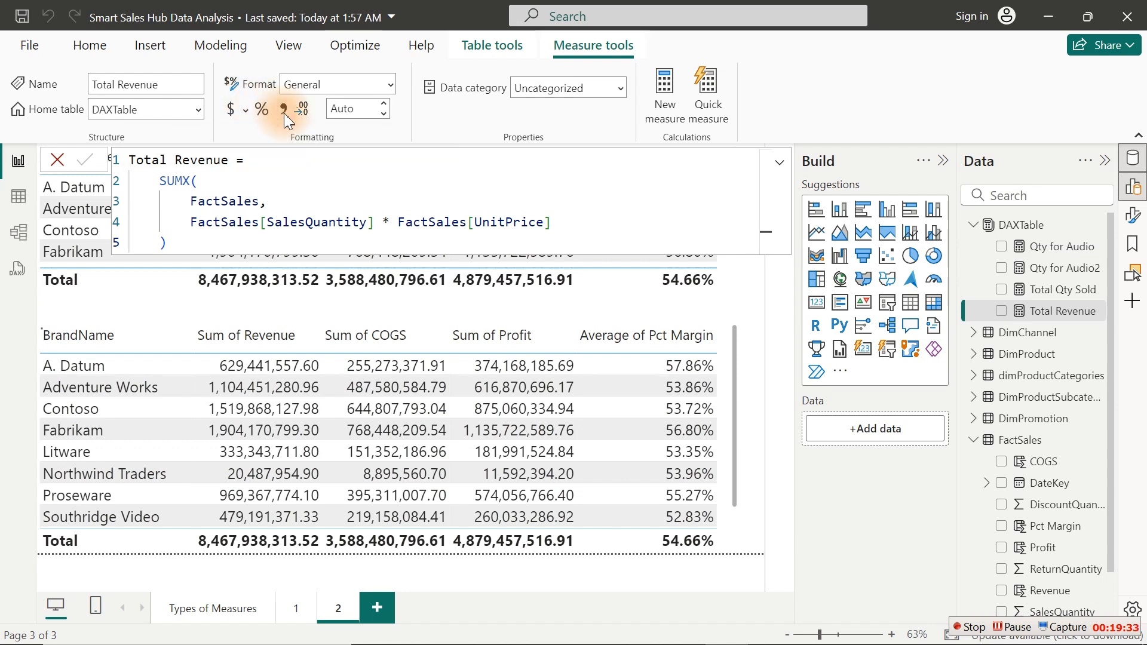
click(284, 113)
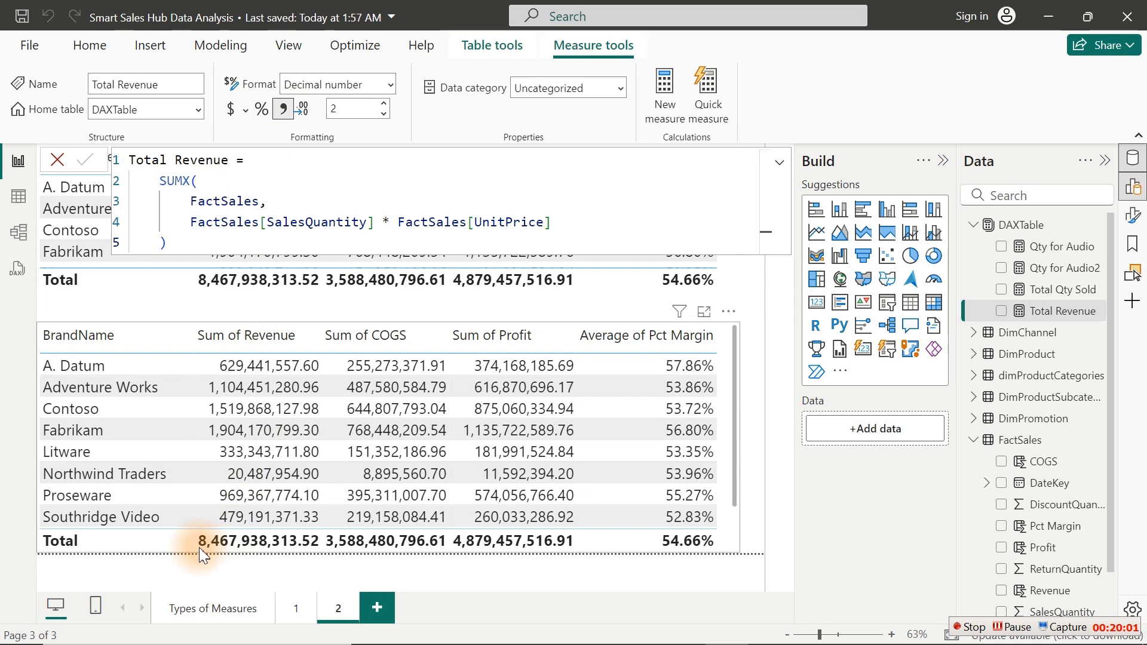
Step: Replace the Sum of Revenue column in the lower brand table with the Total Revenue measure from DAXTable
click(736, 351)
click(719, 338)
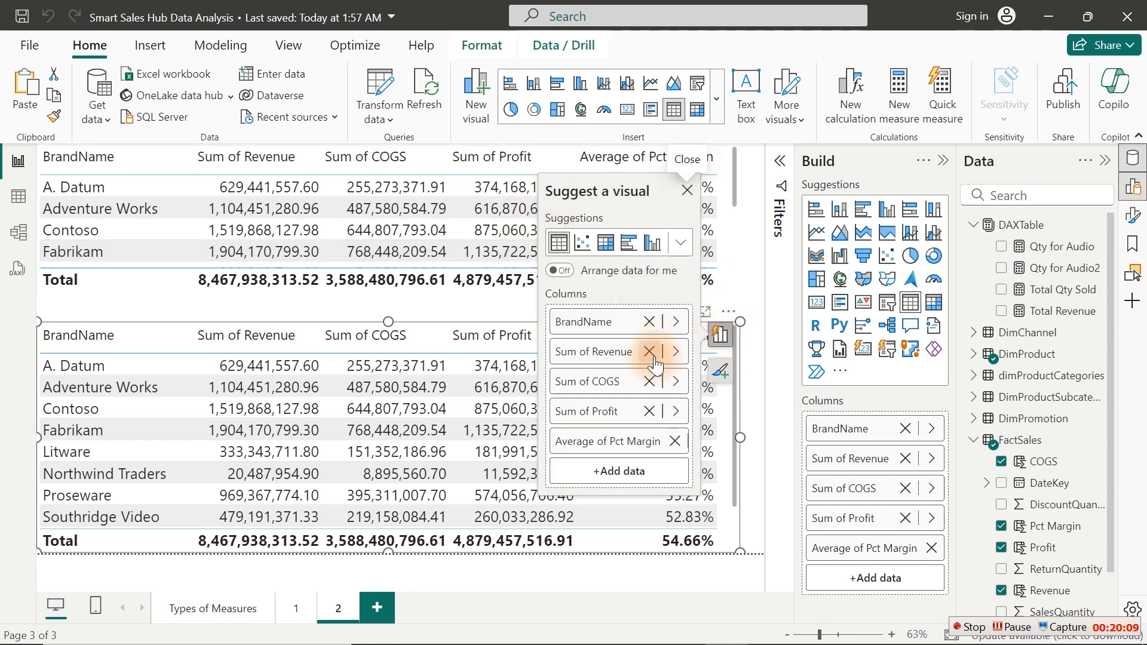
click(675, 352)
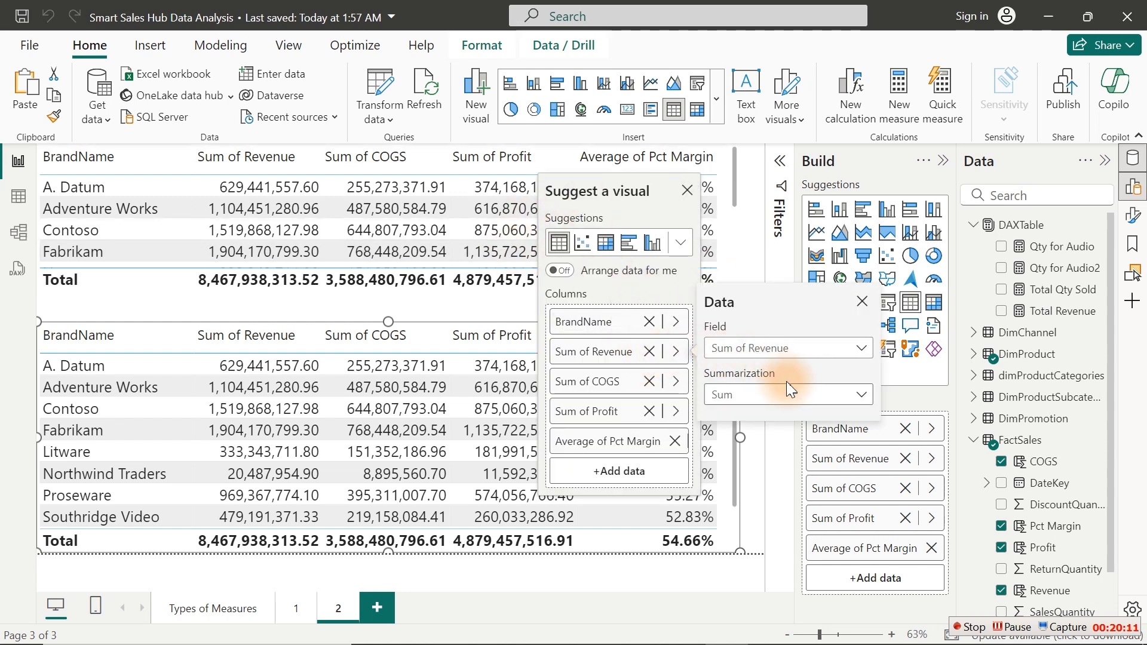
click(817, 351)
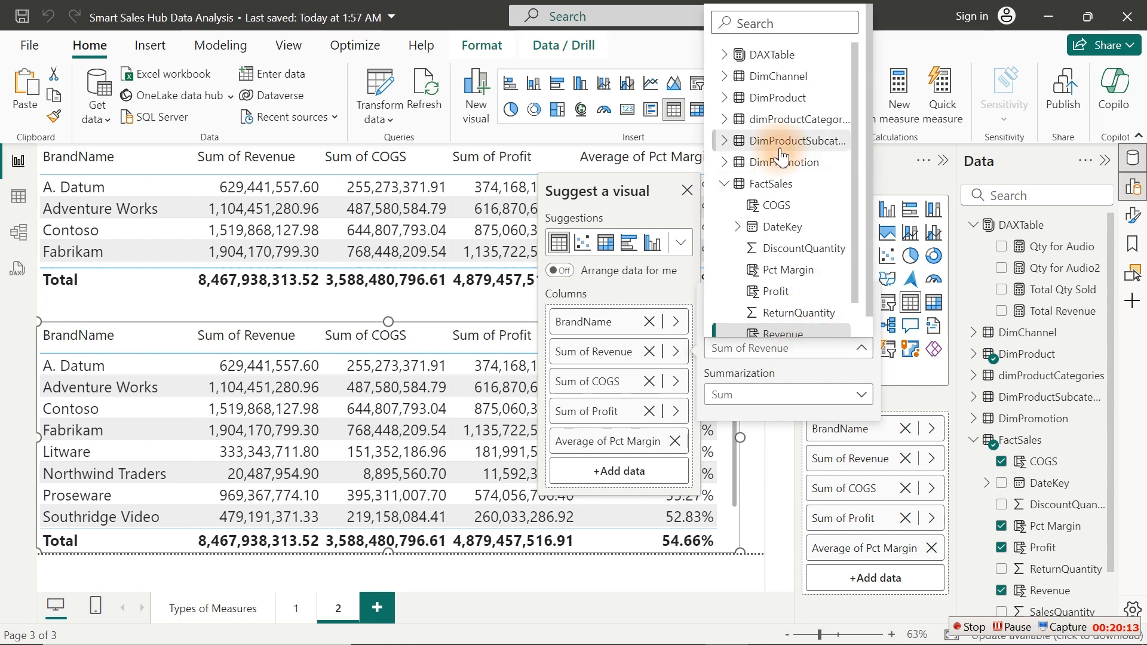
click(724, 183)
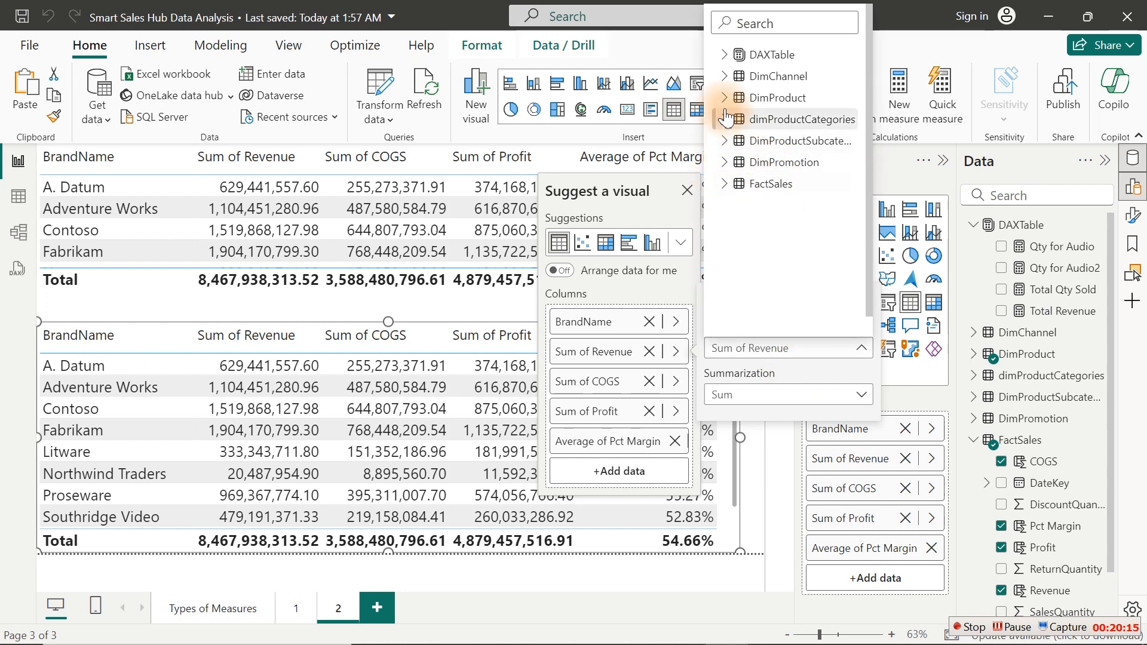
click(724, 54)
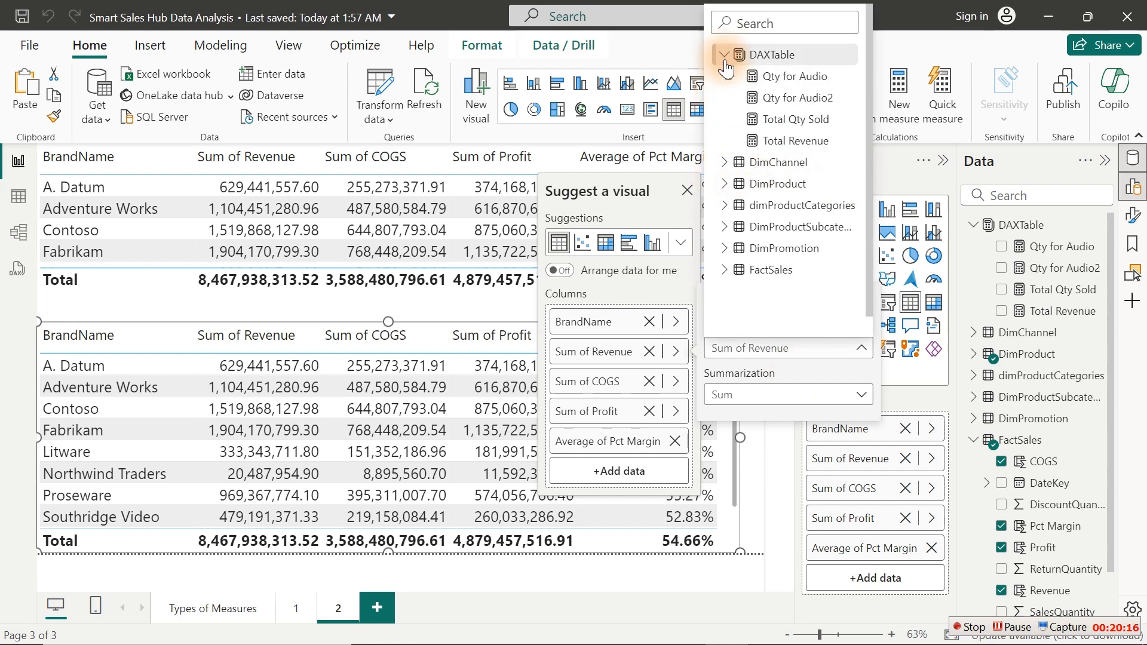
click(761, 141)
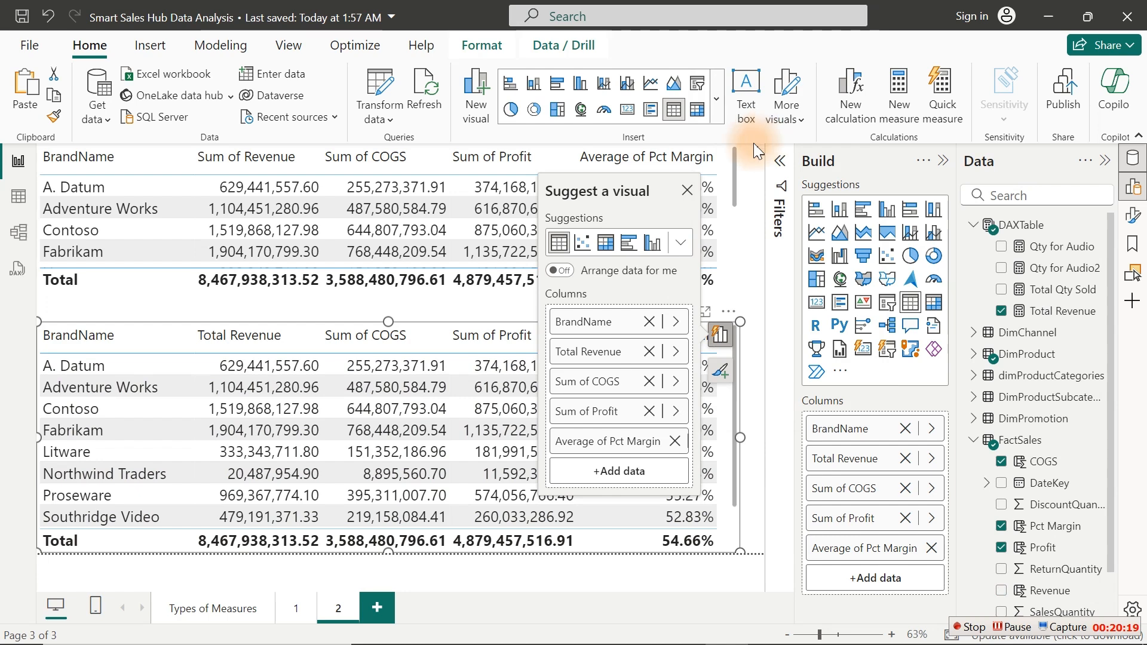
click(687, 190)
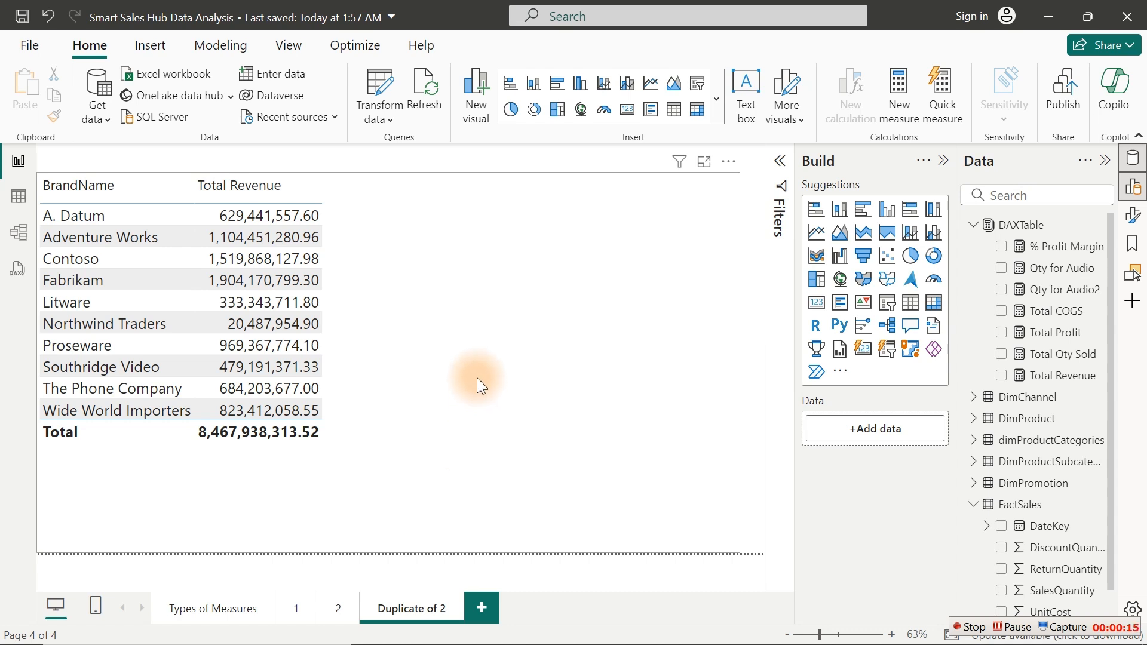
Step: Create another measure in DAXTable and name it Revenue 2, with its formula starting on a new line
click(471, 363)
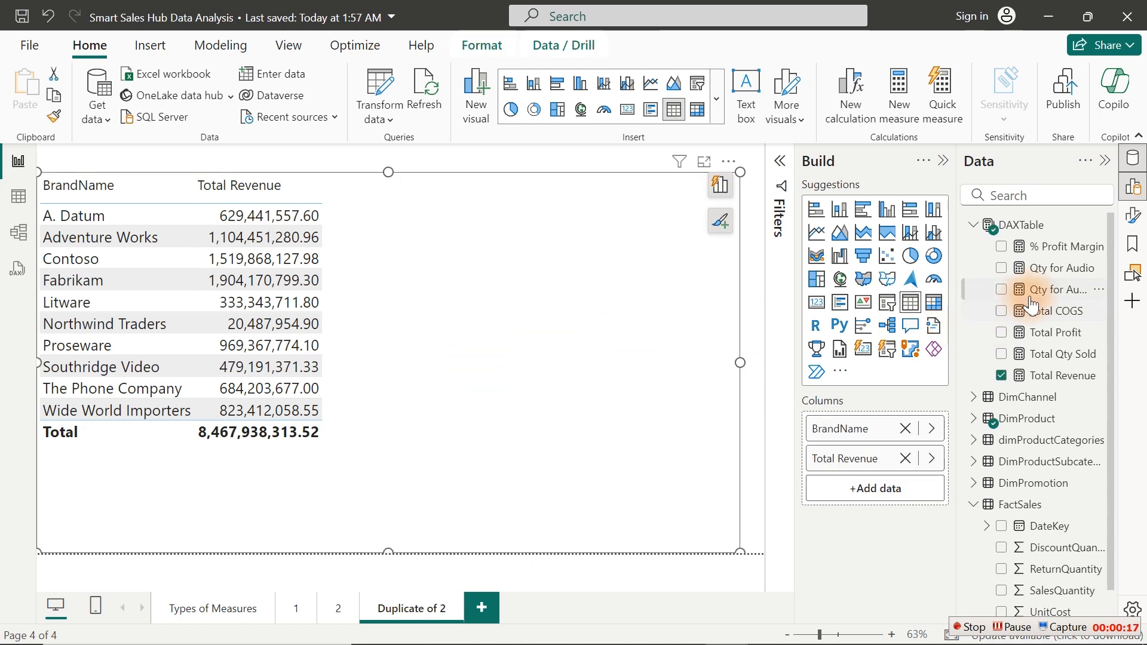
right_click(1029, 289)
click(922, 353)
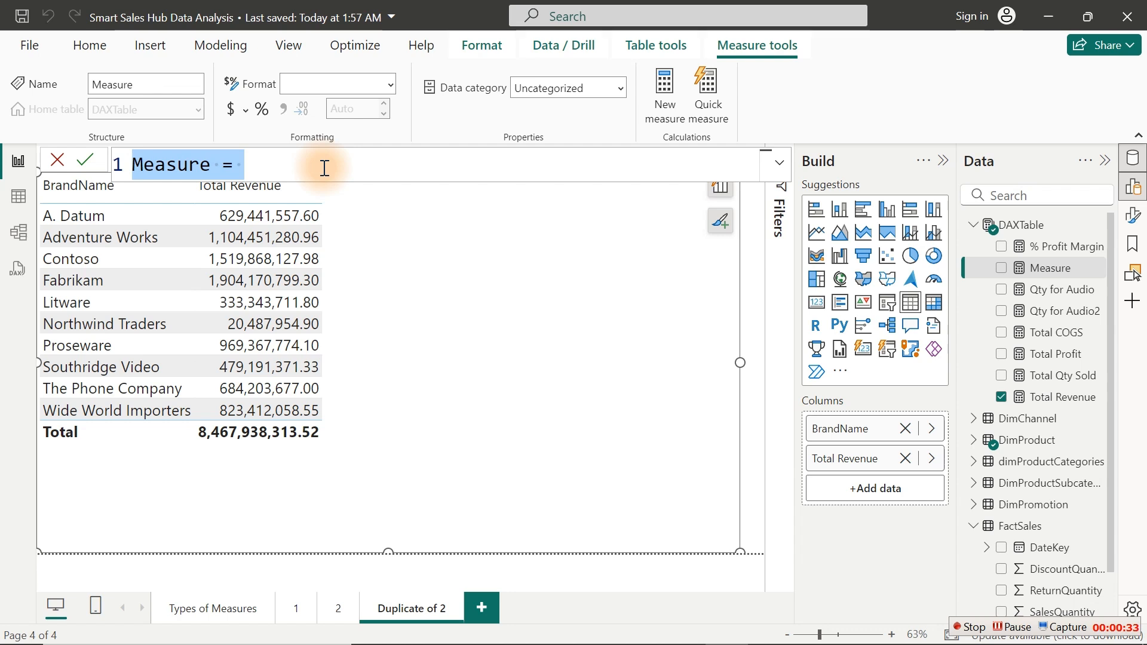
text(Revenu)
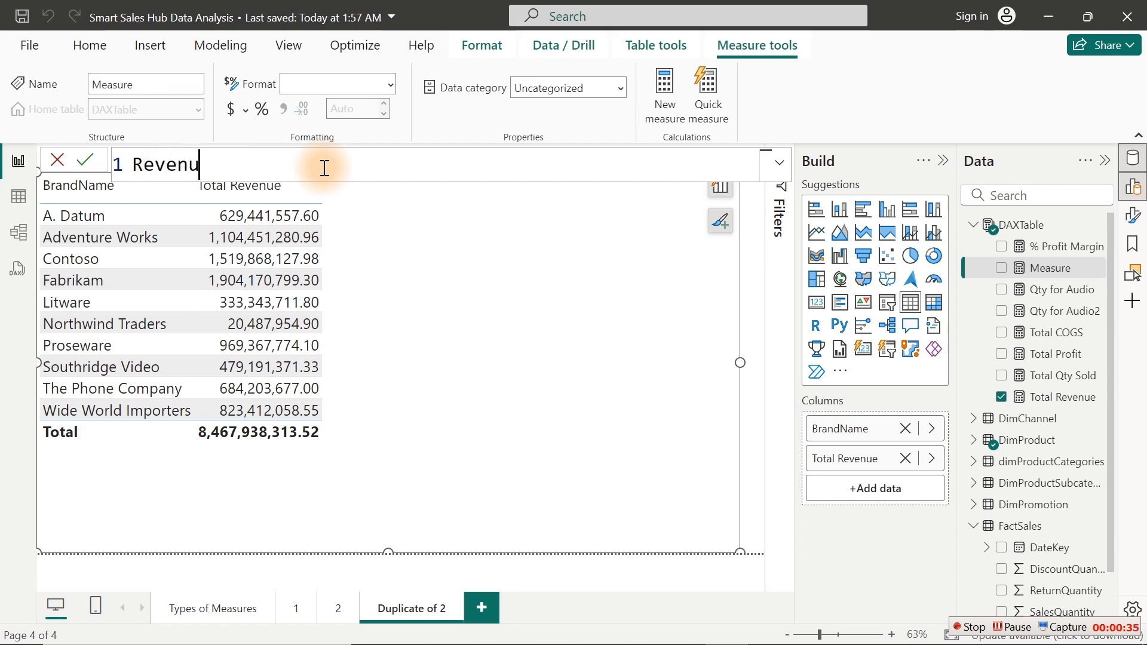
text(e 2 =)
key(shift+Return)
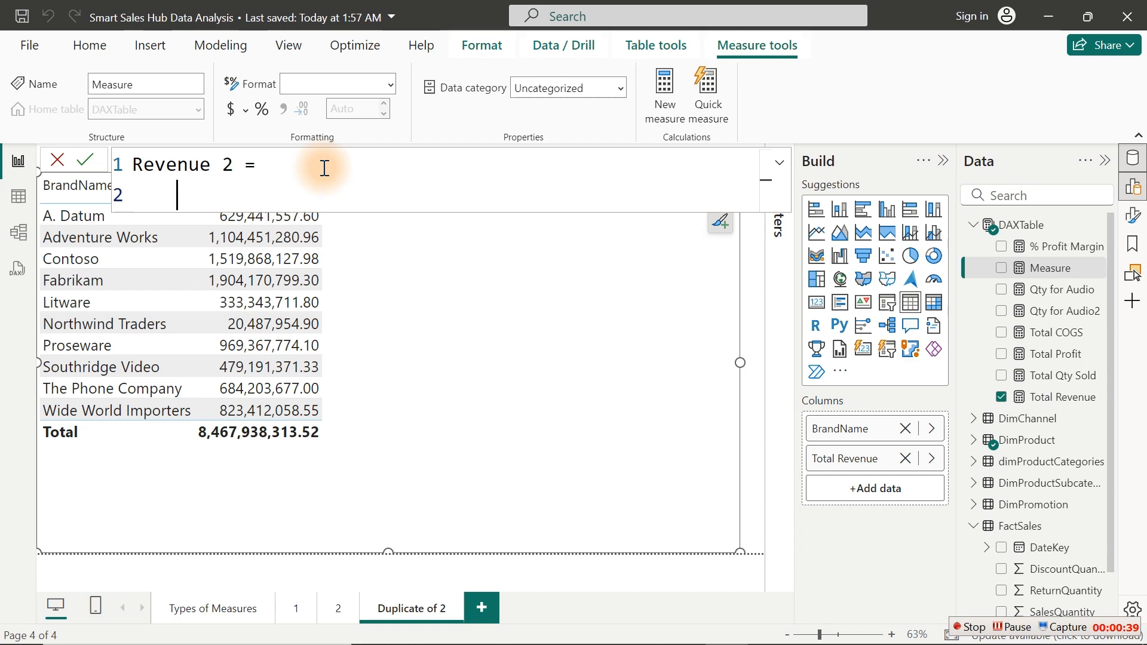
Step: Begin the Revenue 2 formula with an indented SUMX that takes FactSales as its table argument
key(Tab)
text(sumx)
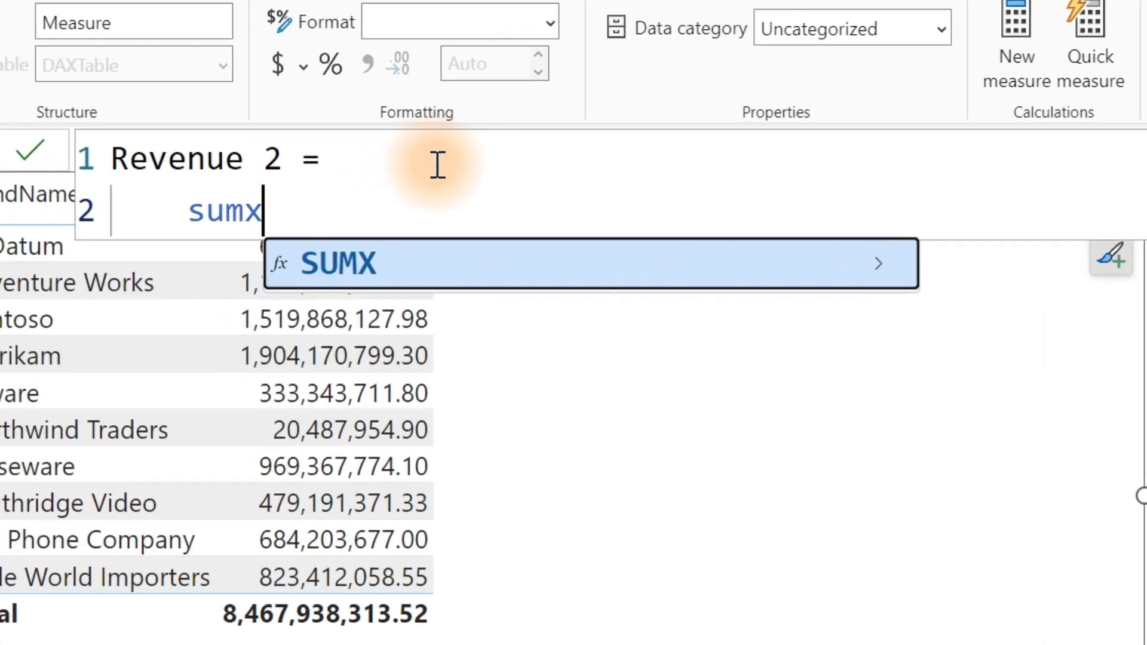
key(Tab)
key(shift+Return)
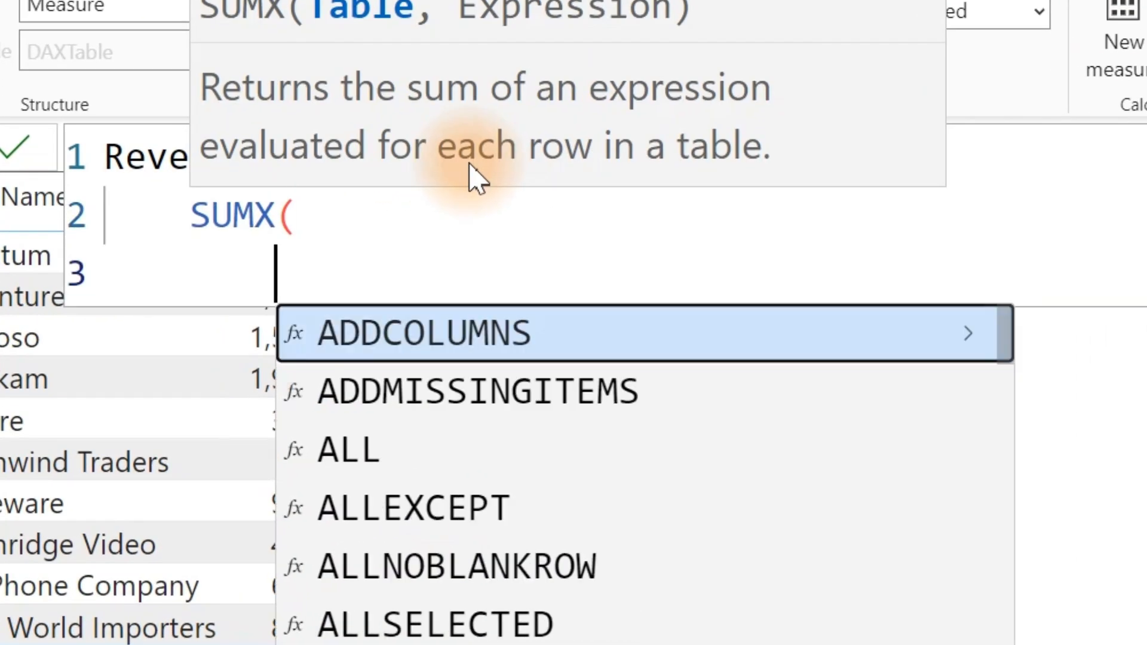
text(f)
key(Tab)
text(,)
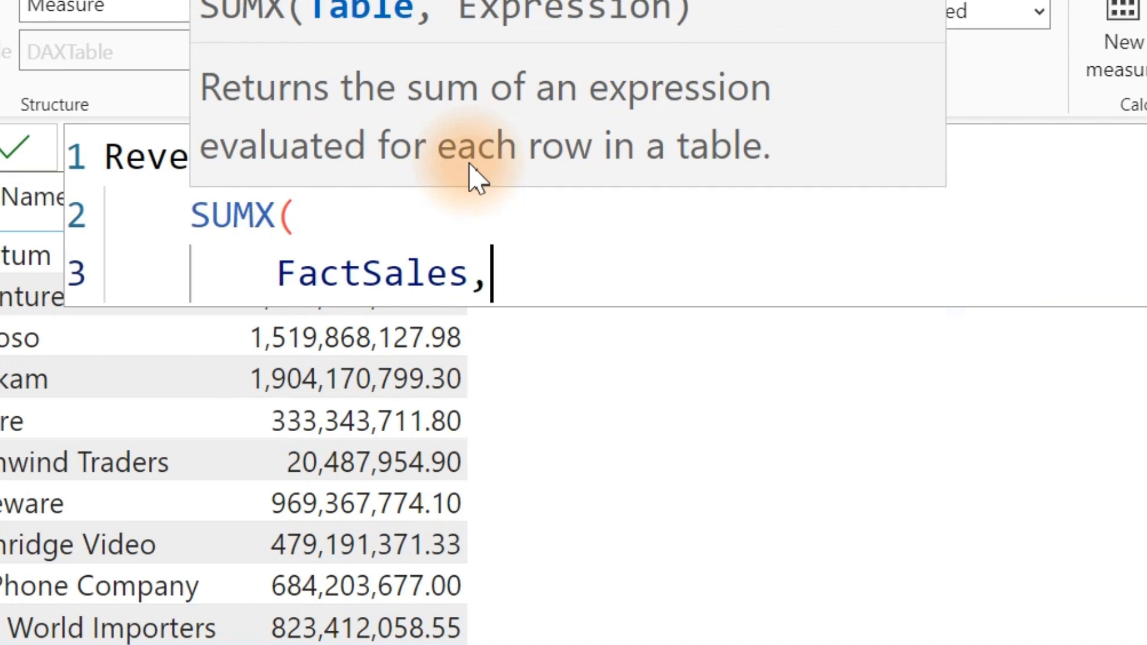
key(shift+Return)
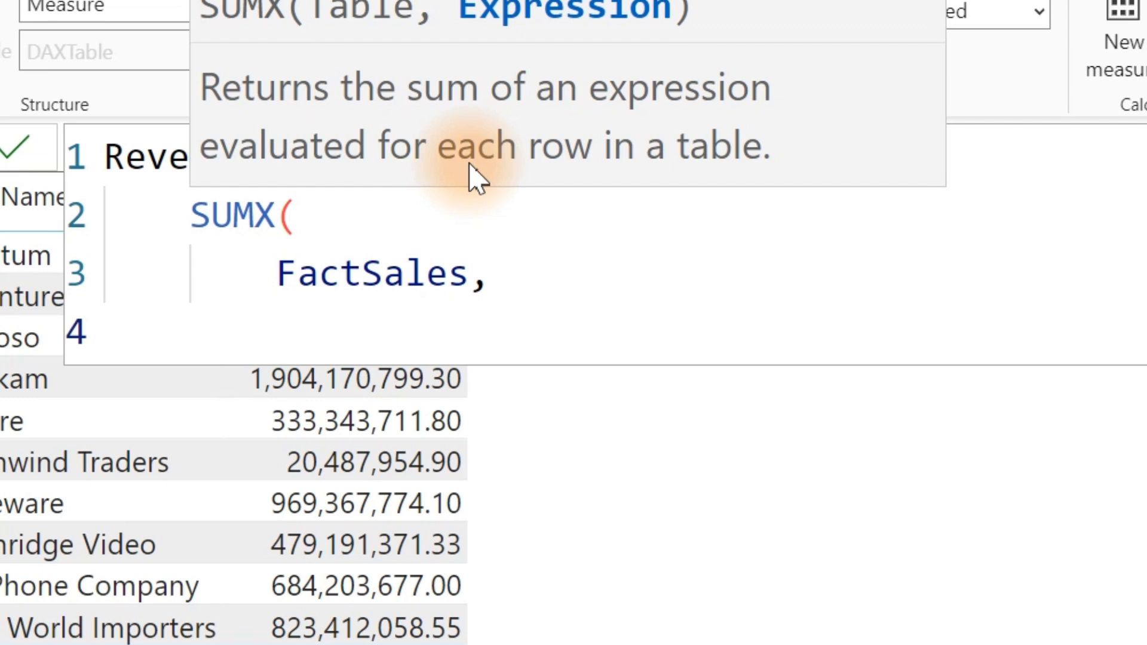
Step: Start the SUMX expression with FactSales[SalesQuantity] followed by the multiplication operator and a line break
text(fa)
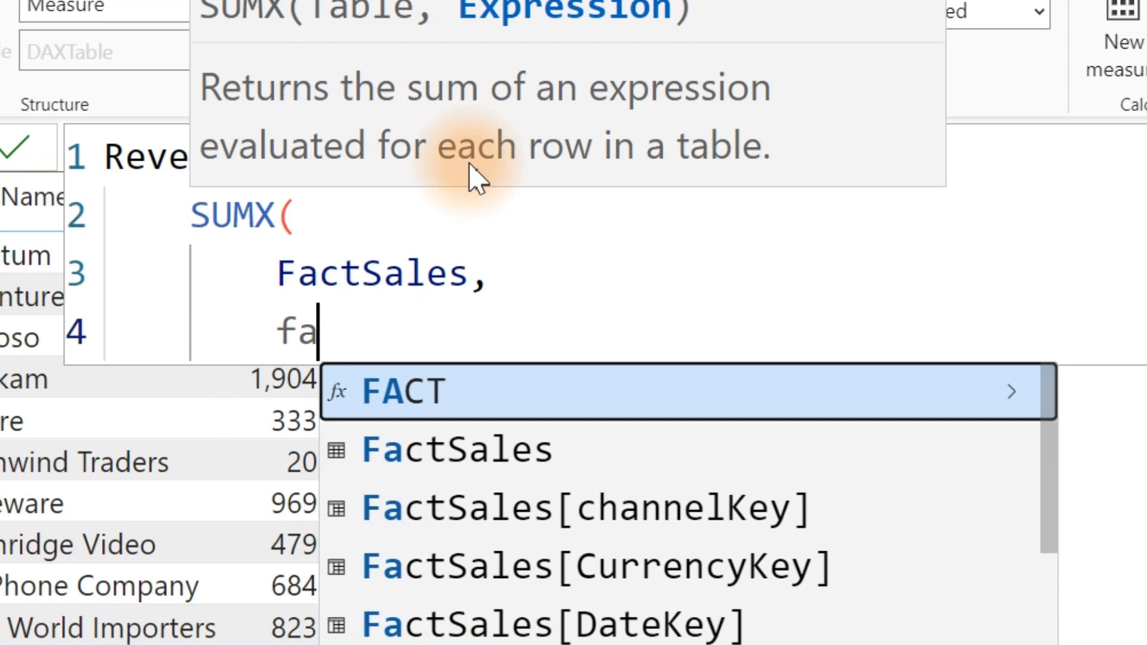
key(BackSpace)
key(BackSpace)
text(sales)
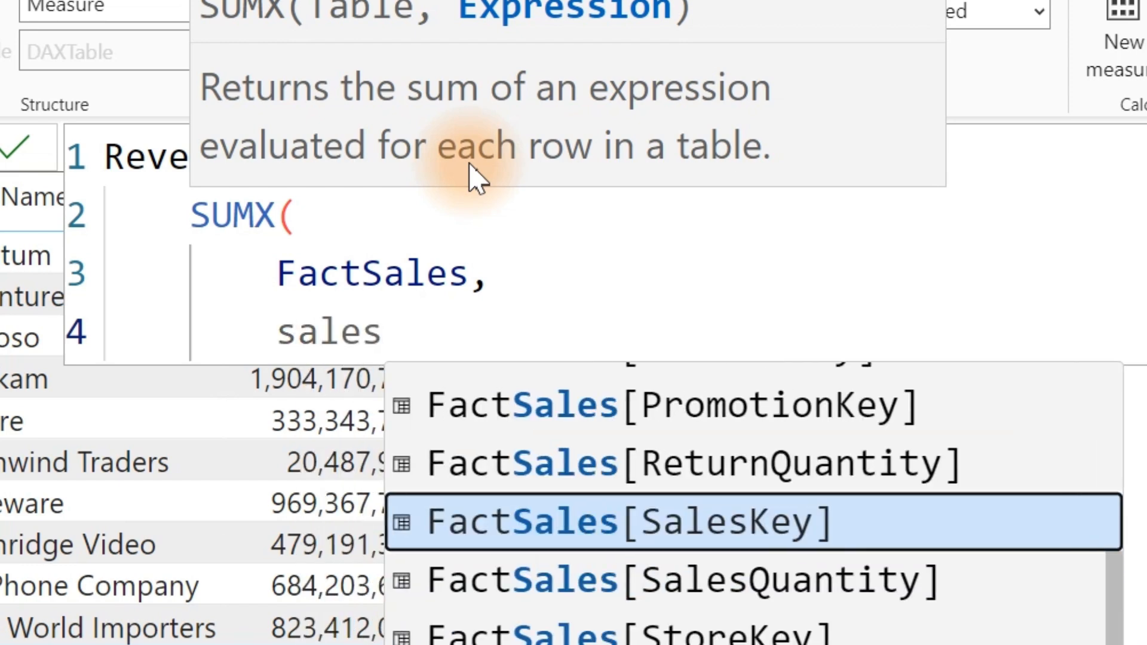
key(Down)
key(Tab)
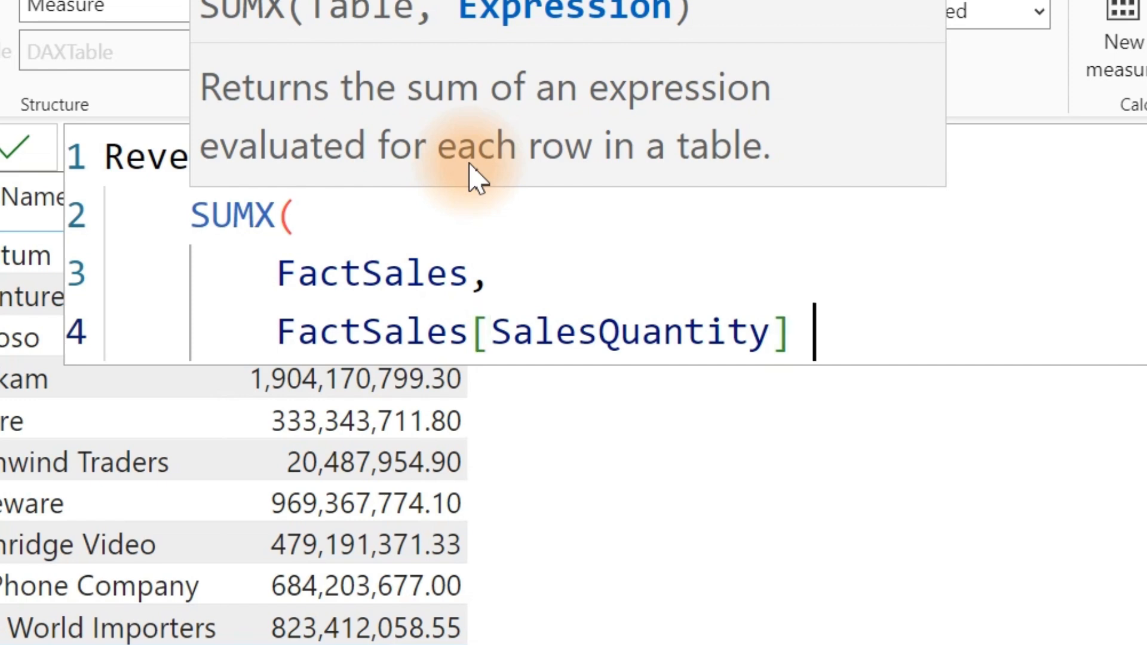
text(*)
key(shift+Return)
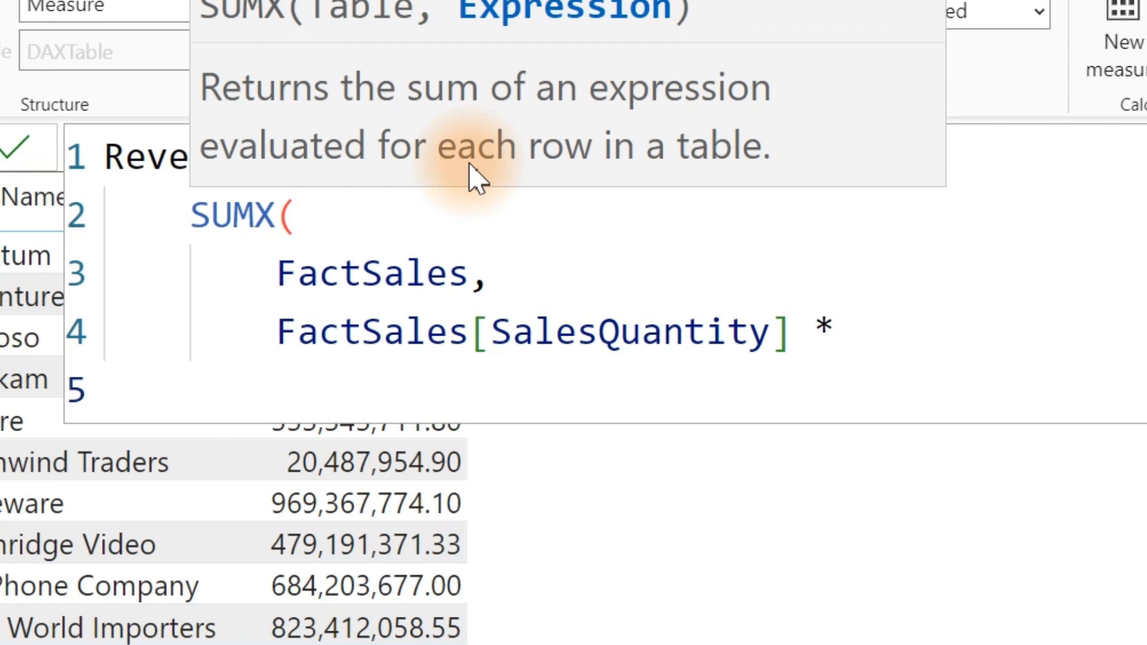
Step: Add RELATED(DimProduct[UnitPrice]) as the second factor of the Revenue 2 expression
text(rel)
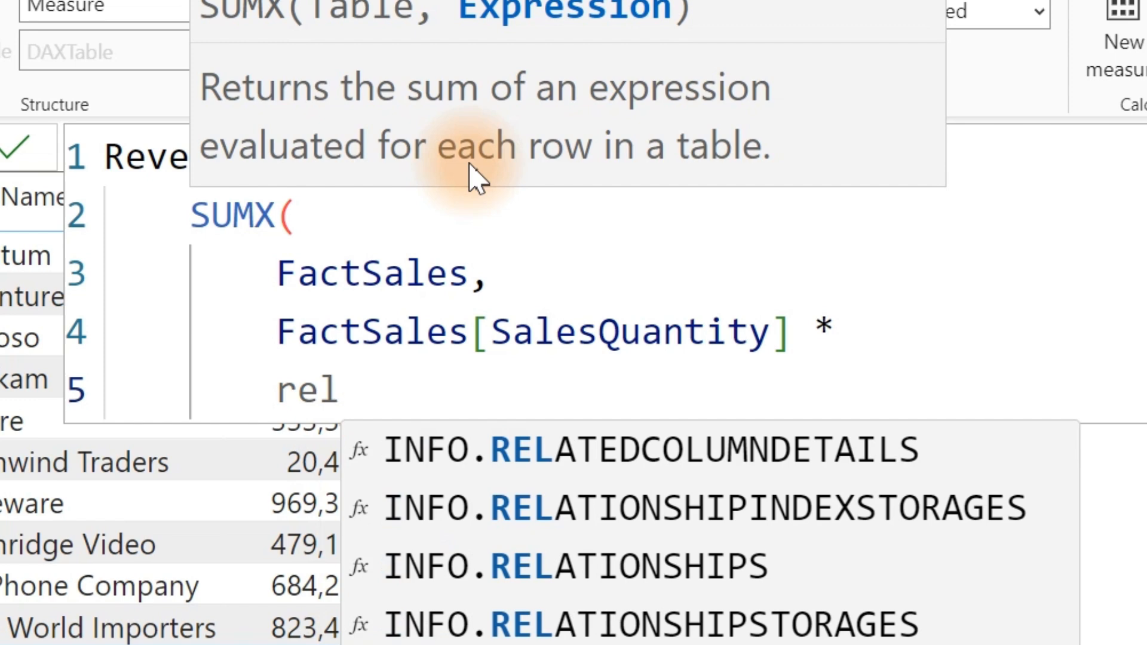
key(Tab)
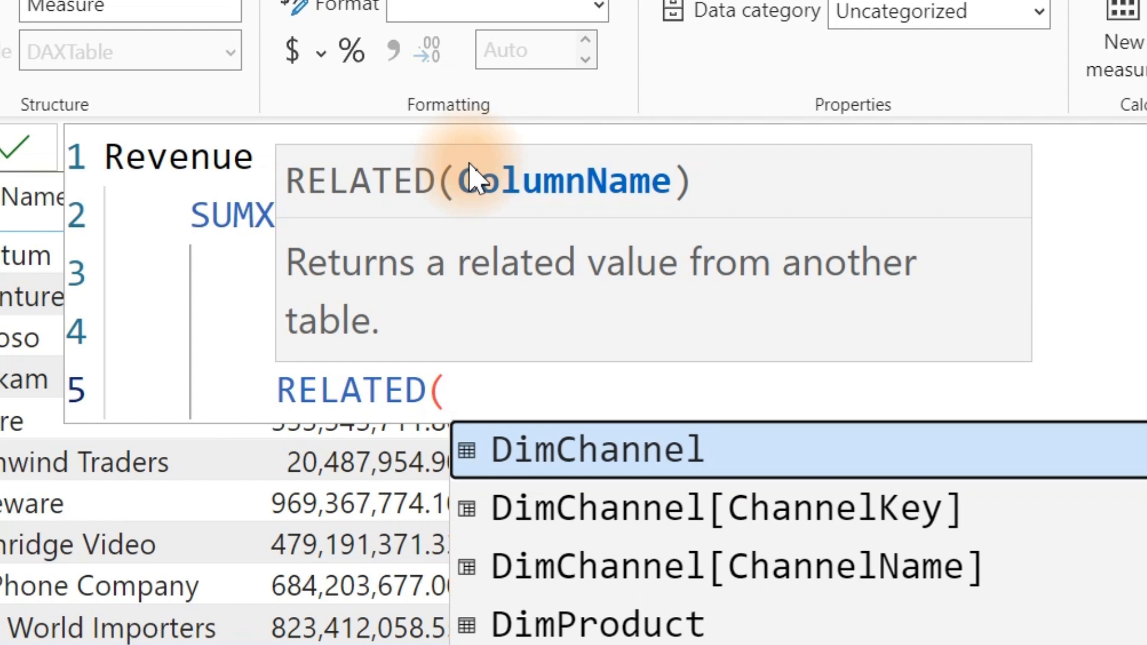
text(pro)
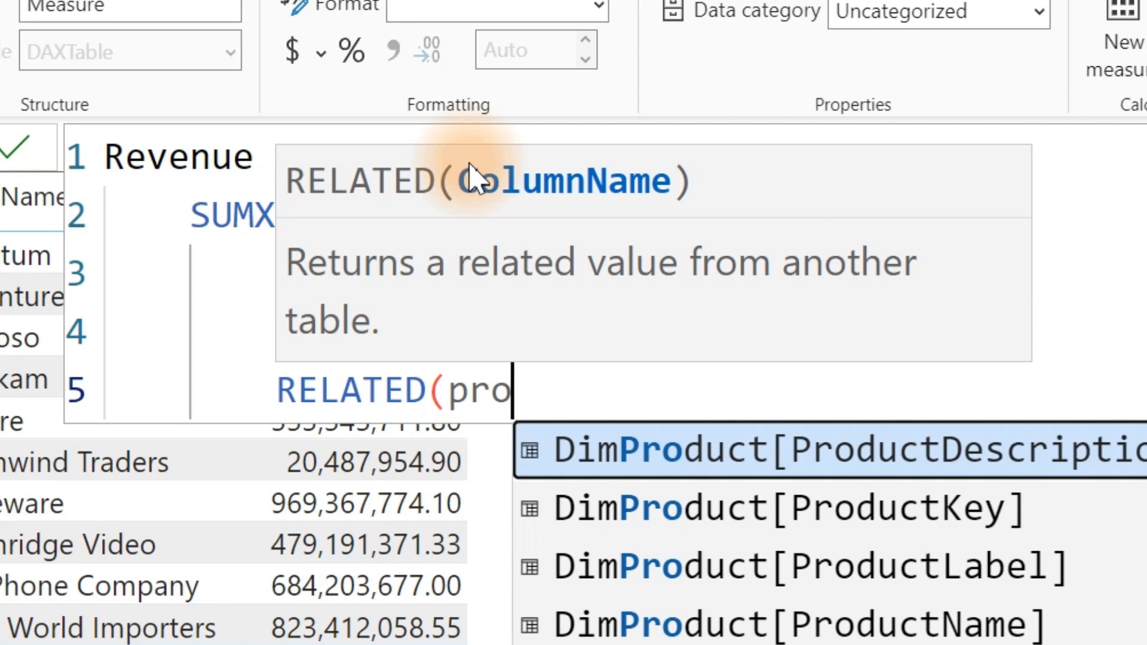
key(Down)
key(Down)
key(Down)
key(Down)
key(Down)
key(Down)
key(Down)
key(Down)
key(Down)
key(Down)
key(Down)
key(Down)
key(Down)
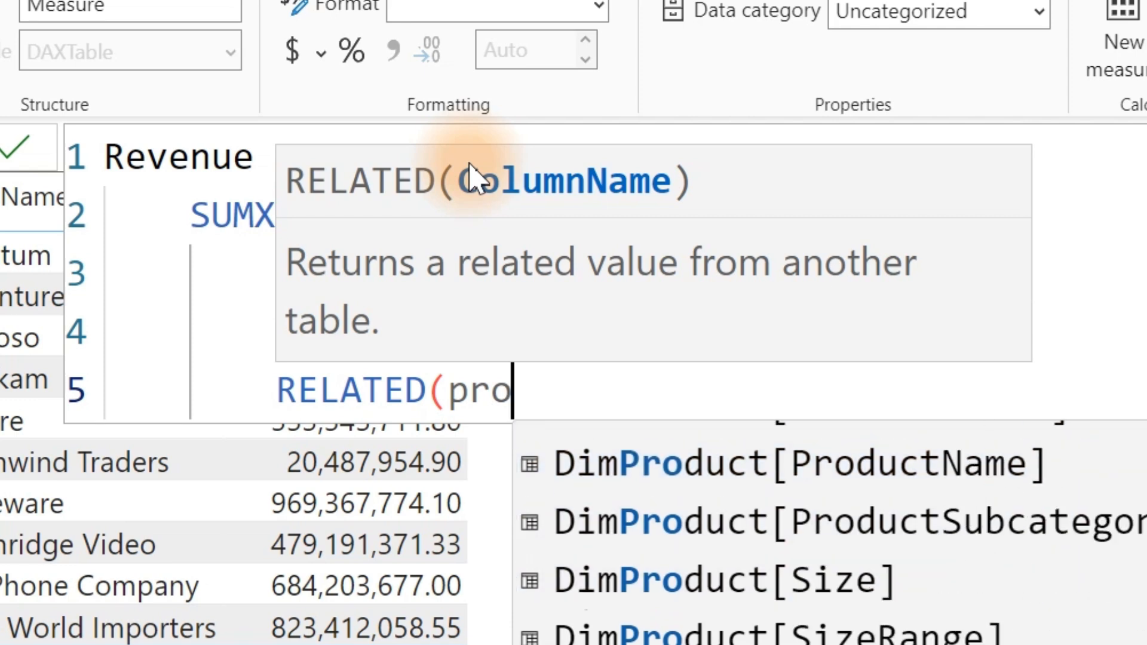
key(Down)
key(Down)
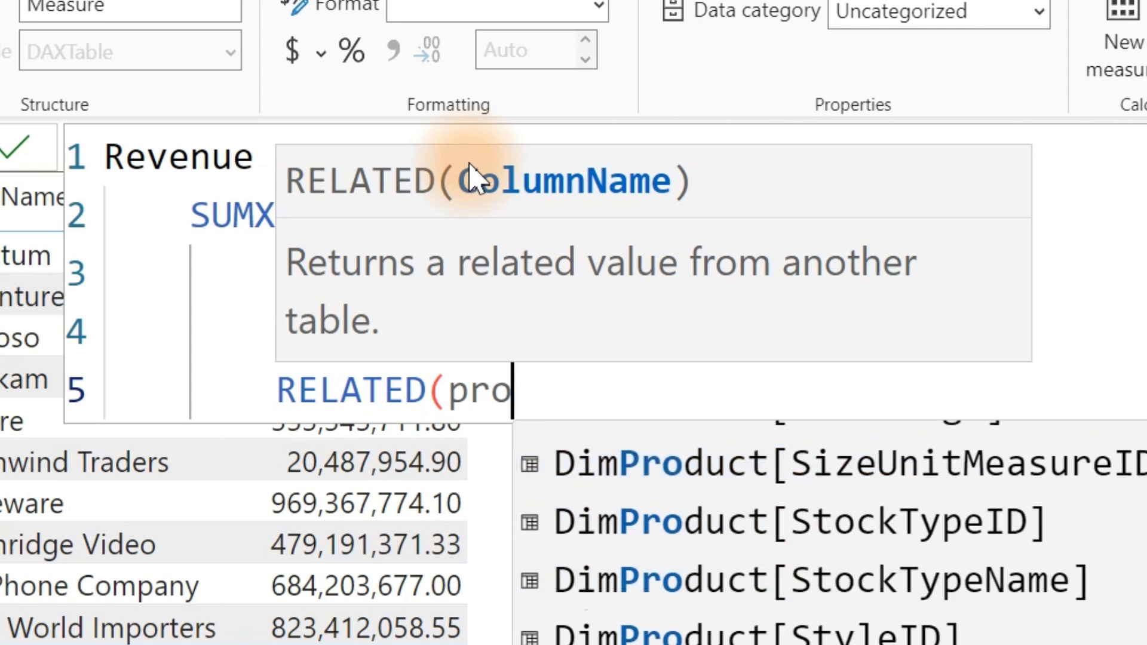
key(Down)
key(Down)
key(Down)
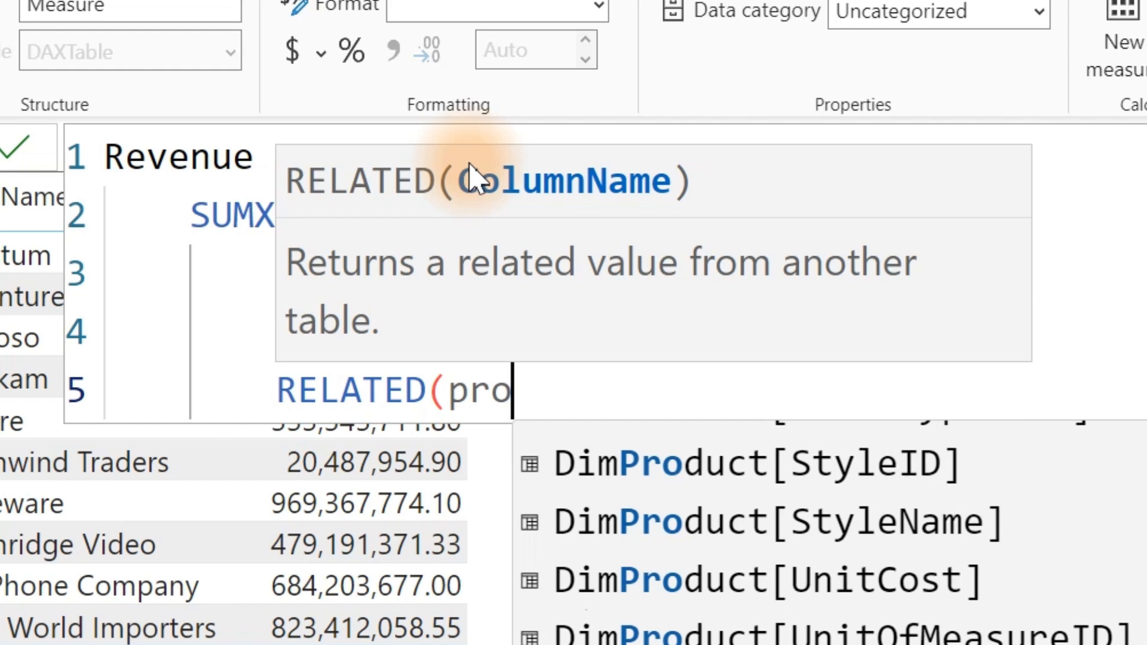
key(Tab)
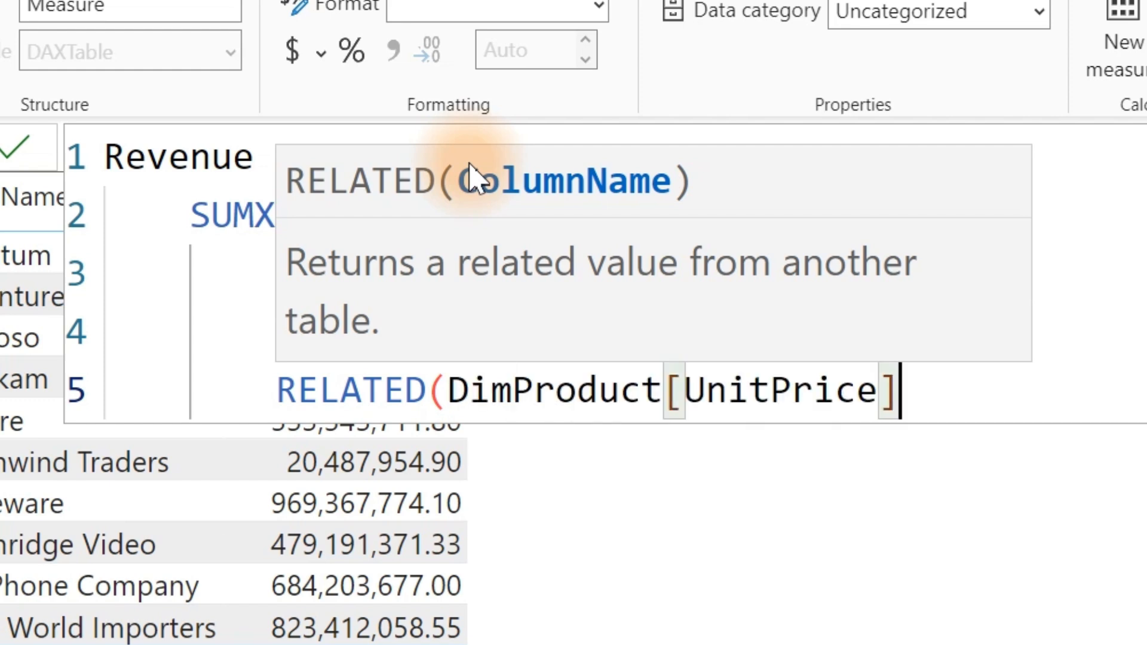
text())
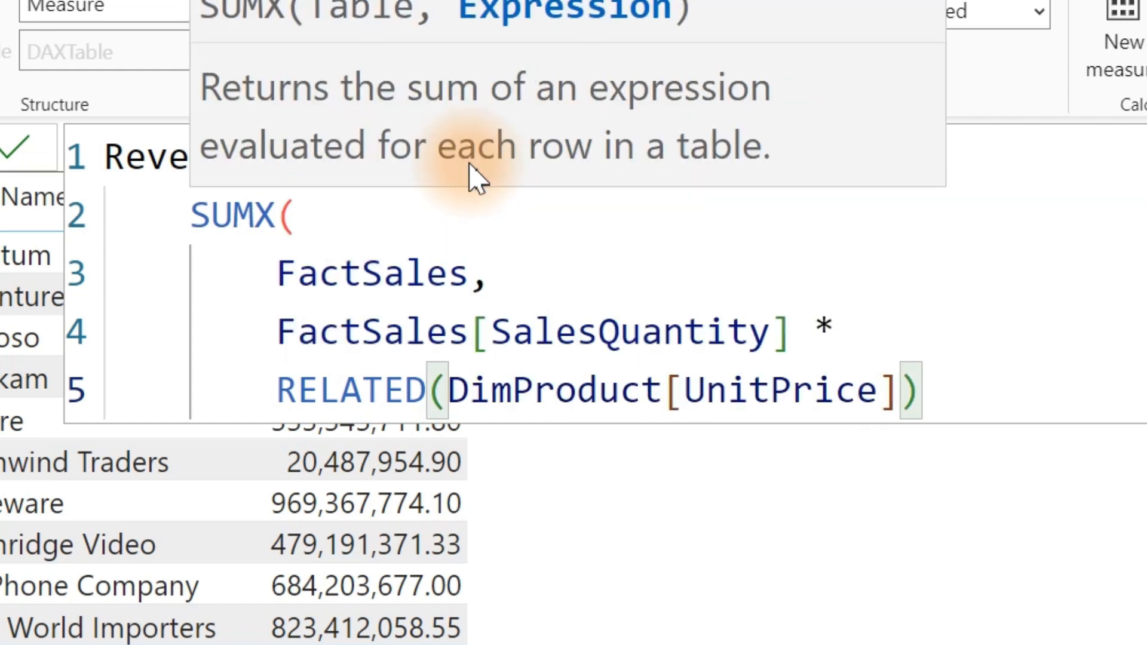
Step: Close the SUMX on its own line, commit Revenue 2, and add the measure to the brand table
key(Return)
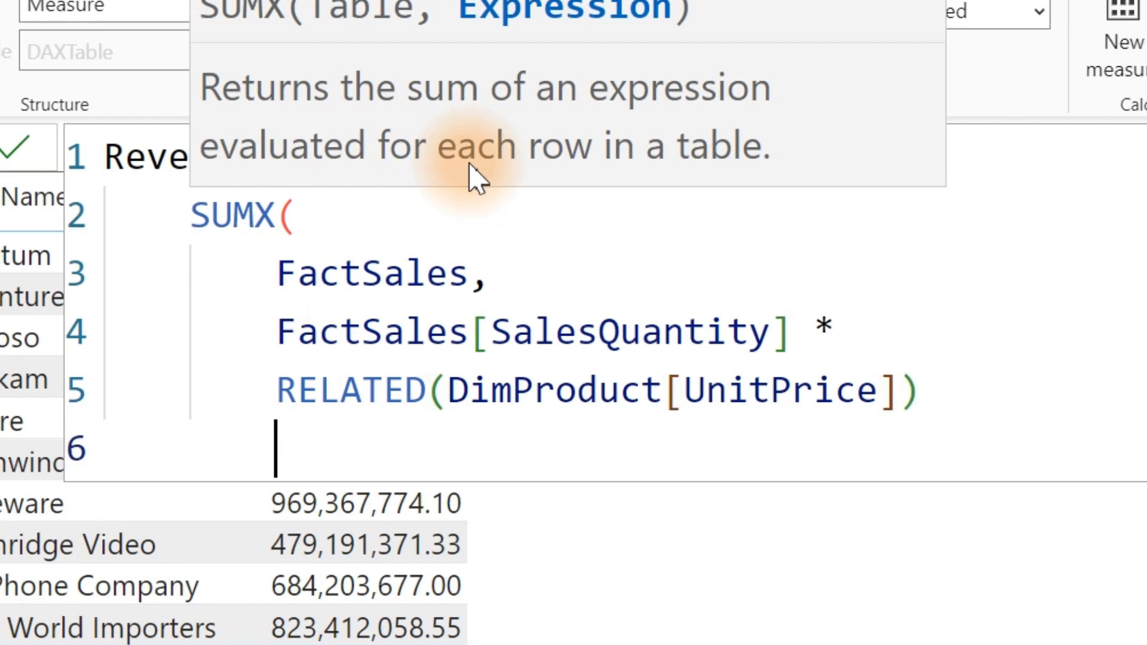
text())
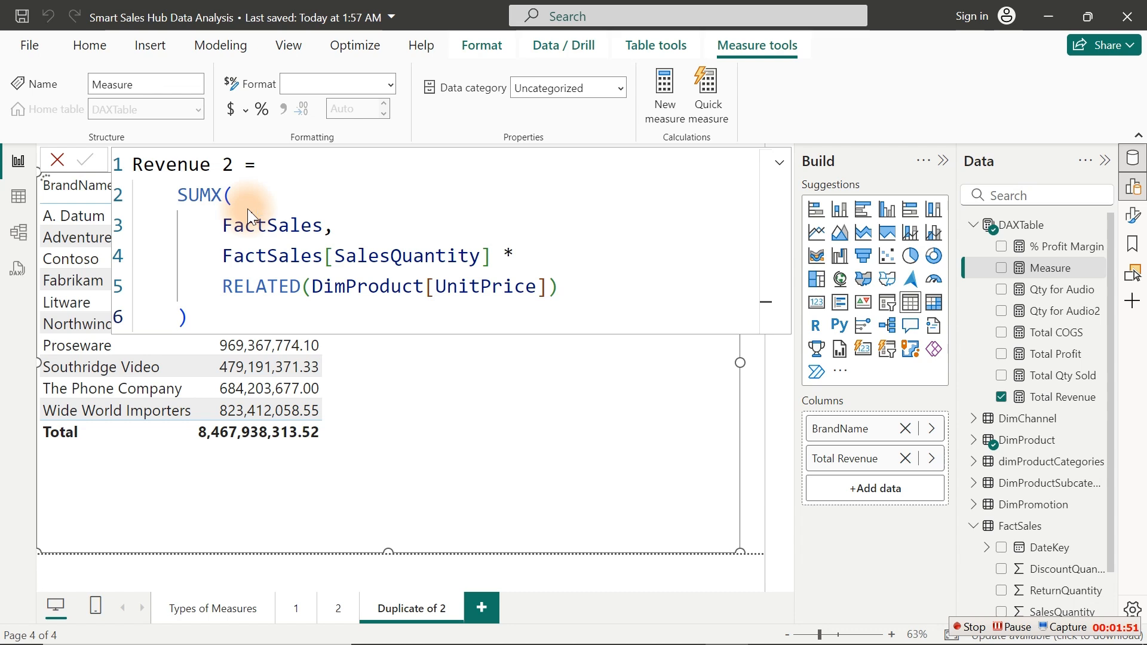
key(Return)
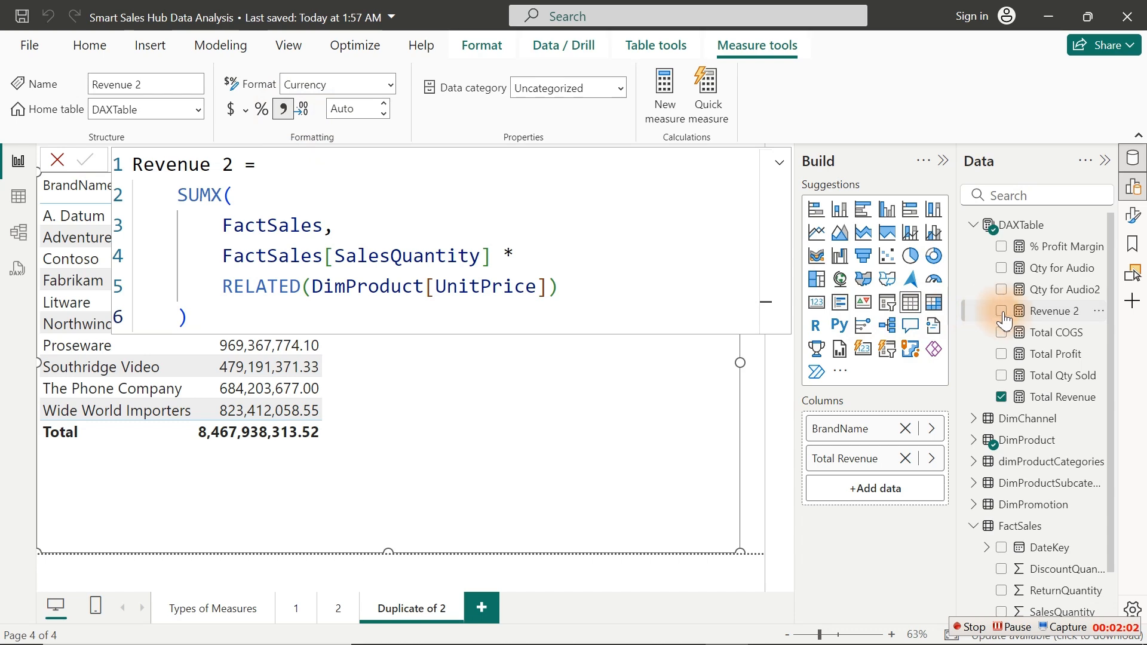
click(1003, 312)
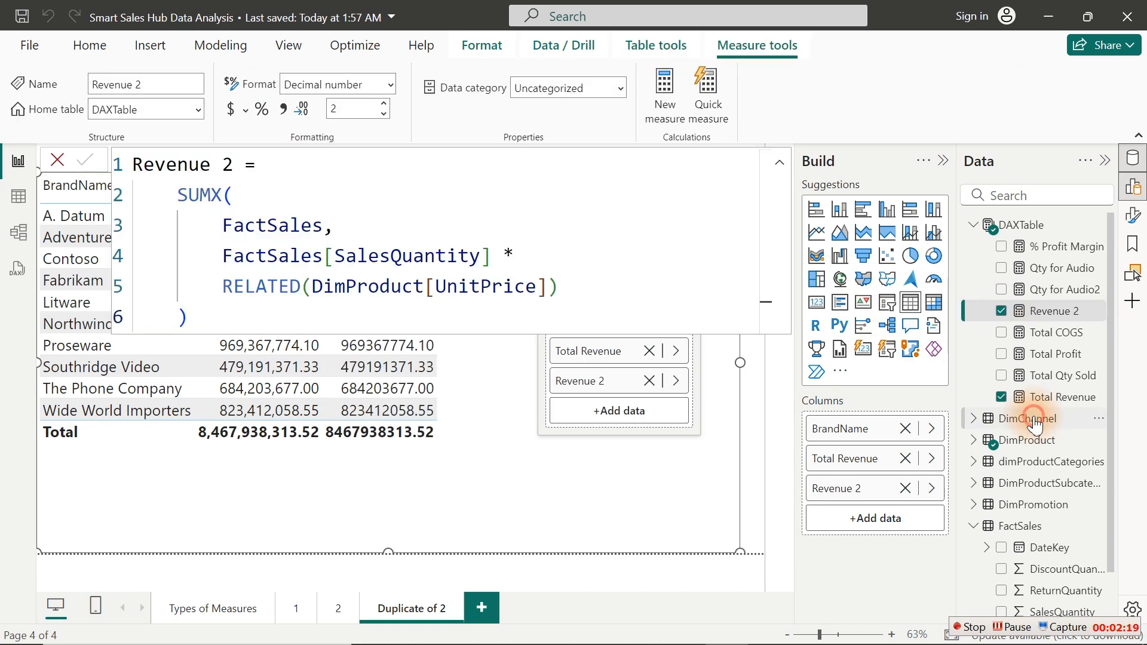
Step: Review the Total Revenue formula against the Revenue 2 formula
click(1034, 420)
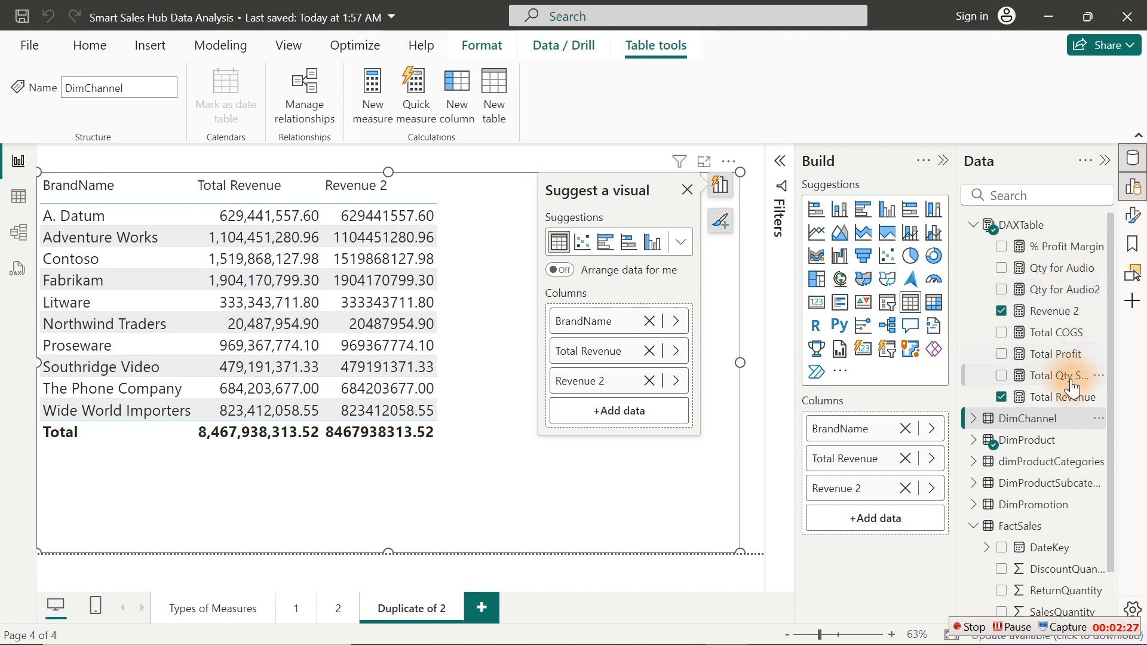
click(1060, 397)
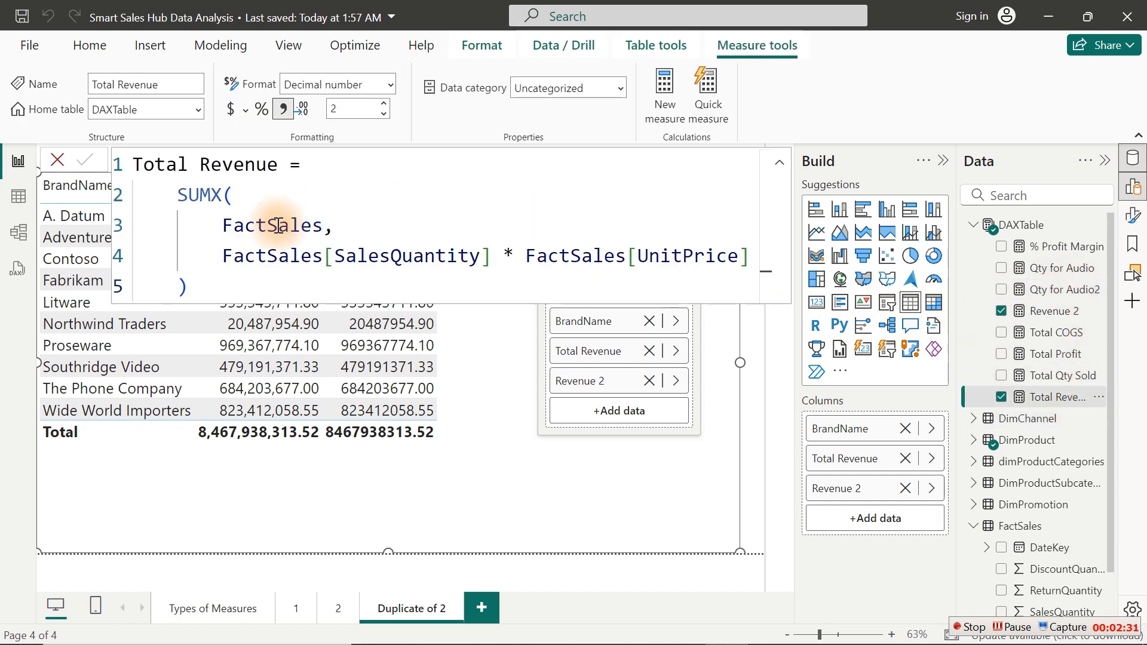
click(1042, 315)
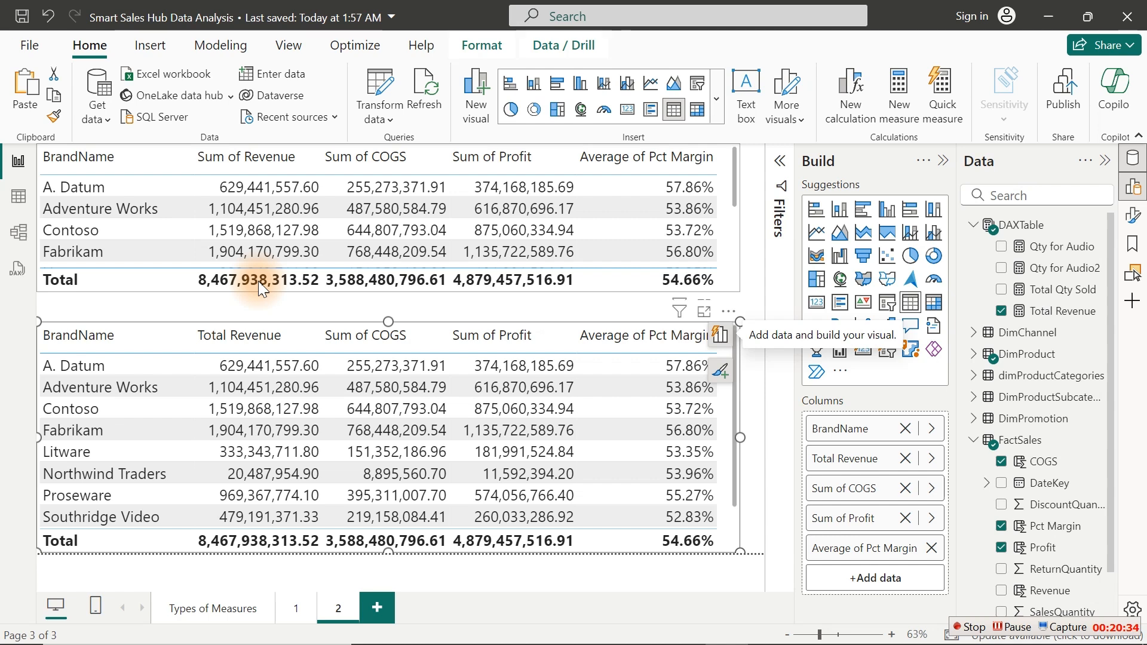
Step: Create a new DAXTable measure from a copy of the Total Revenue formula and name it Total COGS
click(1083, 309)
click(466, 201)
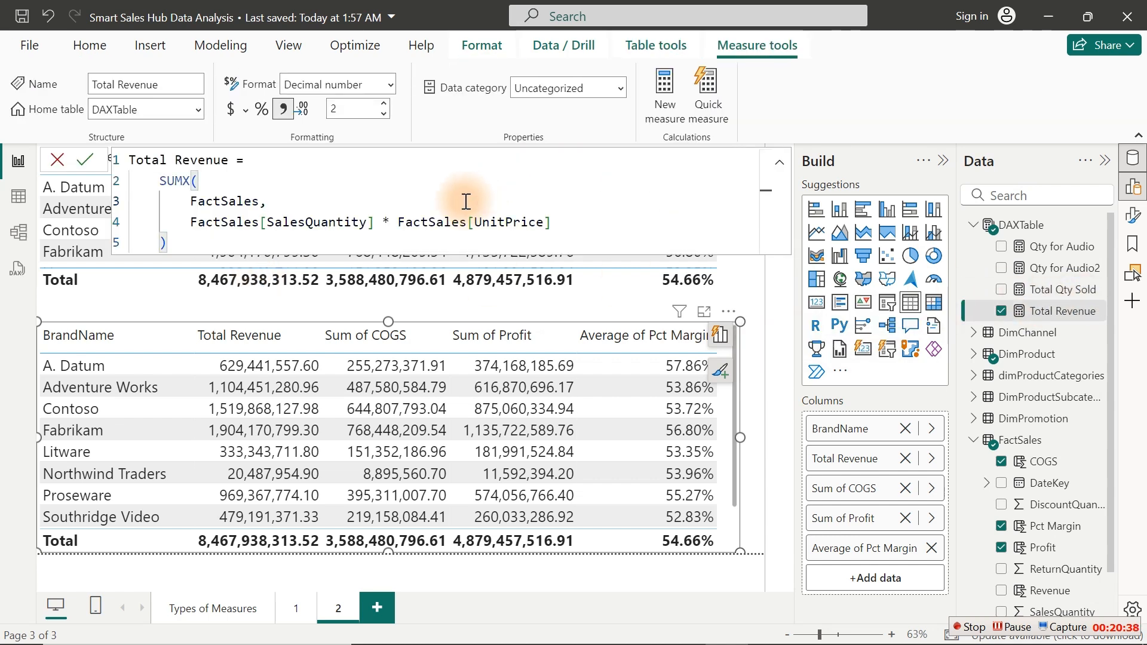
key(ctrl+a)
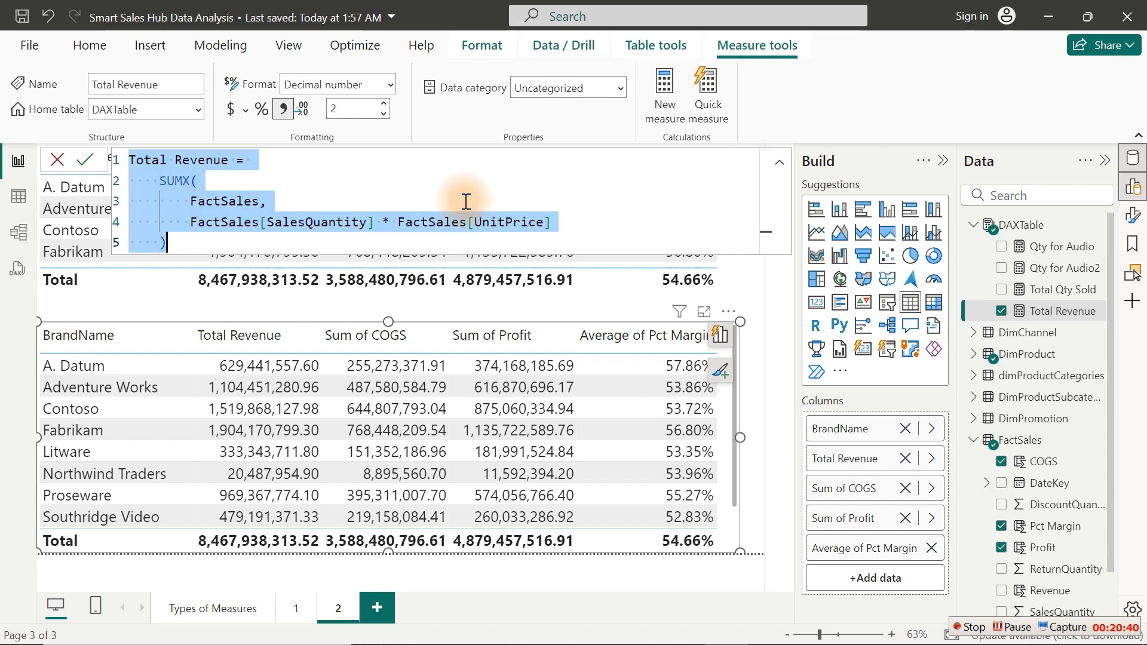
click(664, 81)
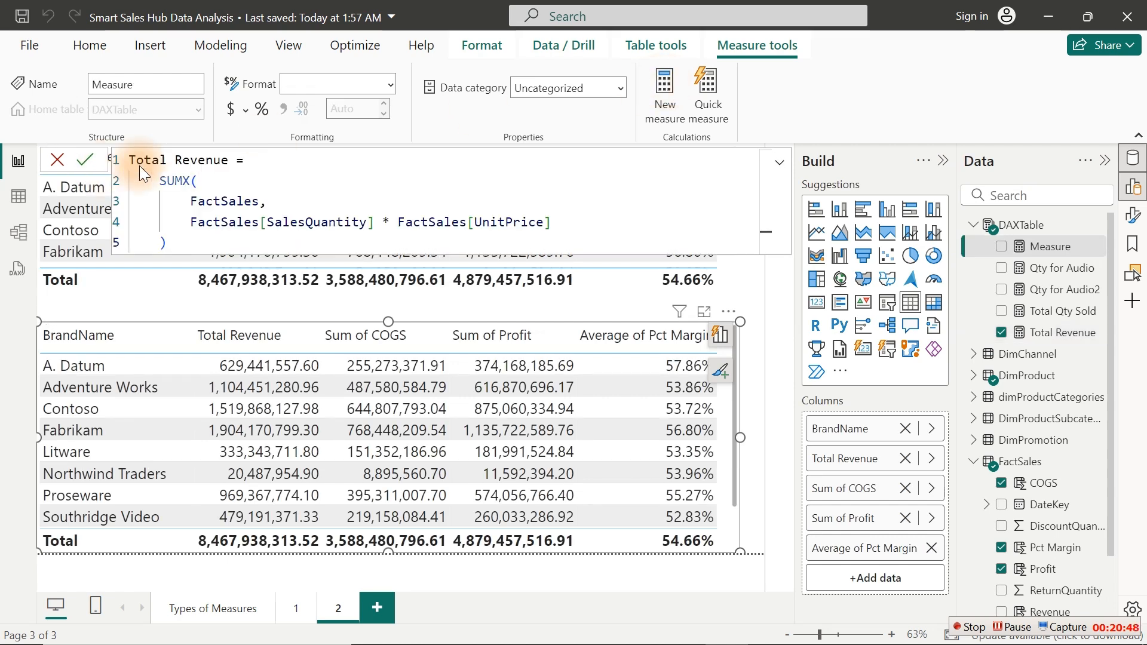
double_click(192, 160)
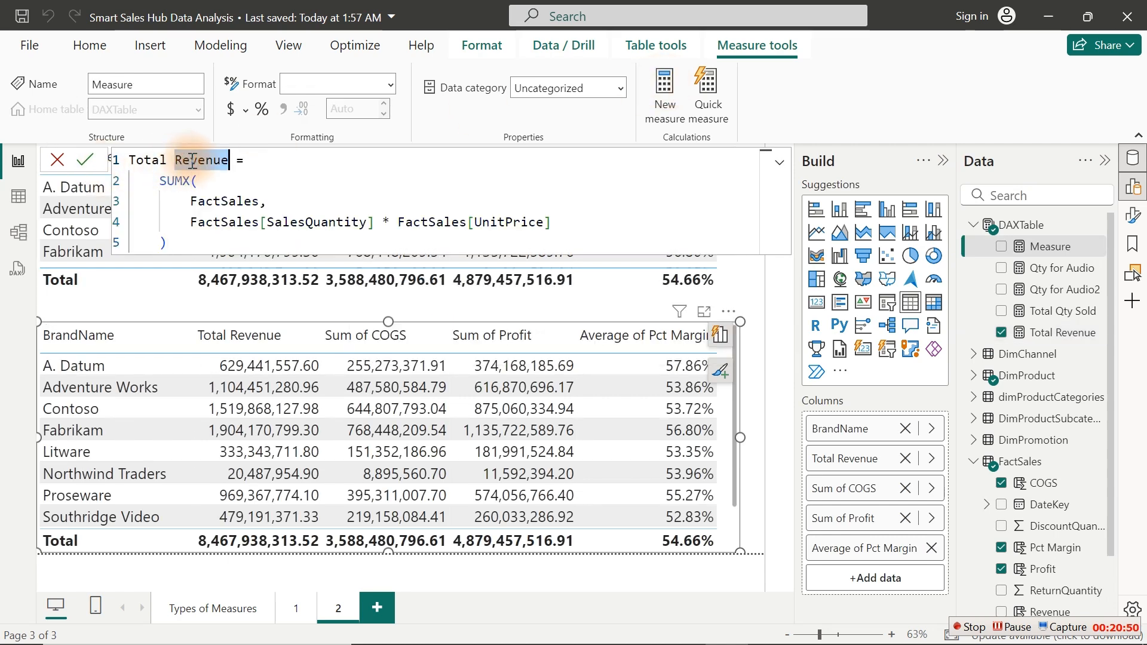
text(COG)
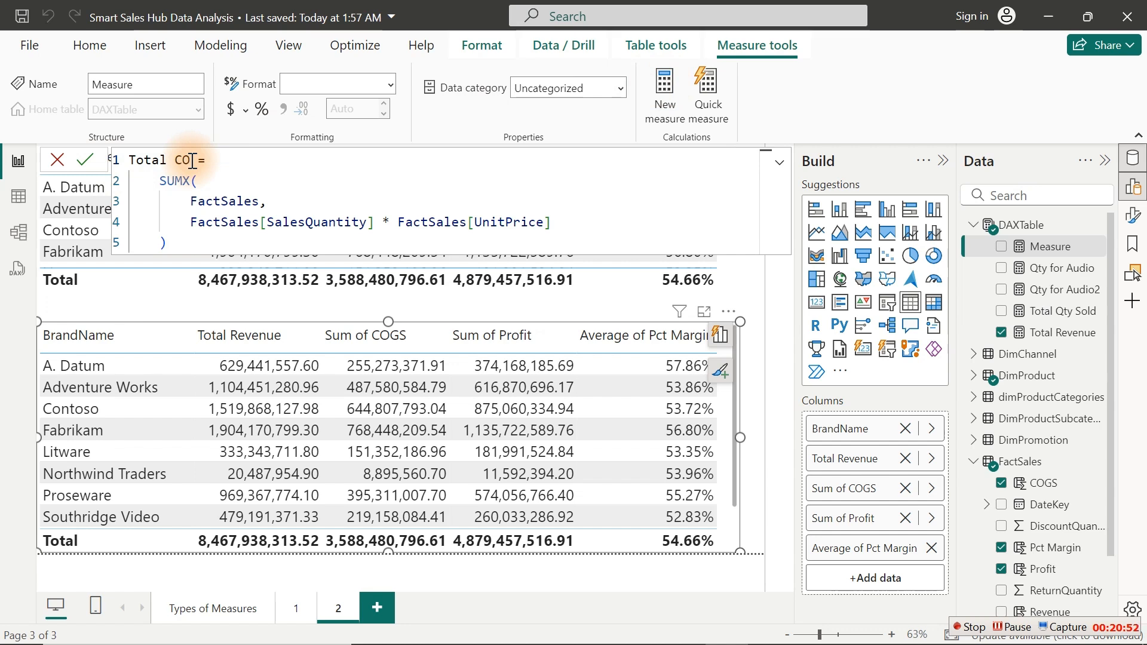
text(S)
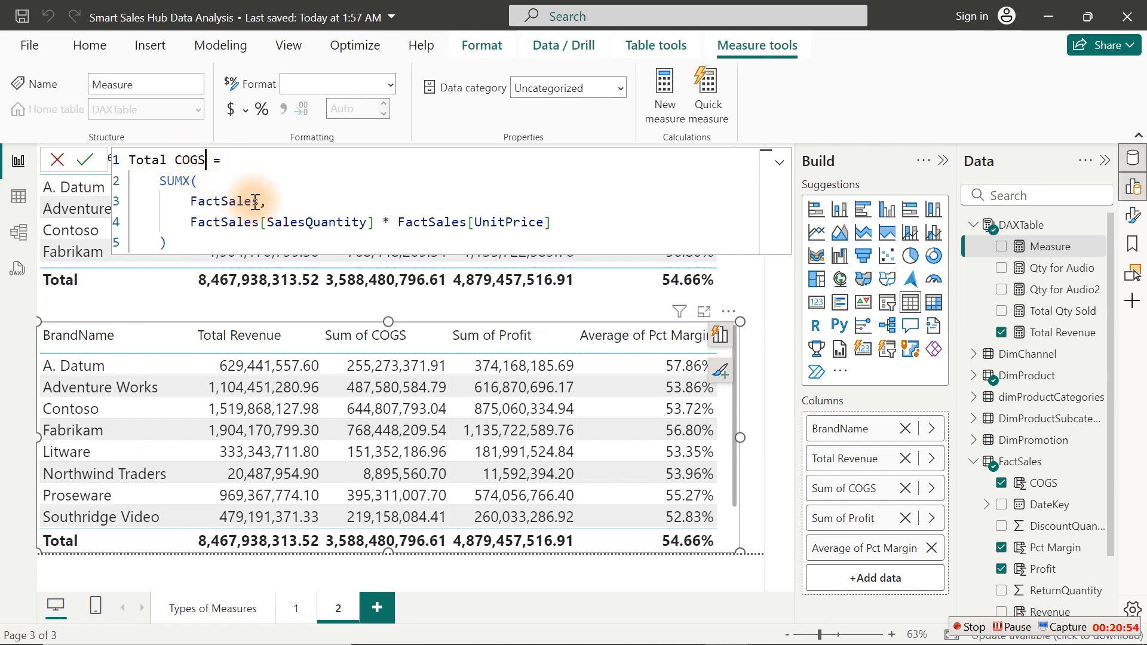
Step: Replace UnitPrice with FactSales[UnitCost] in the Total COGS formula and commit the measure
click(553, 222)
key(BackSpace)
key(BackSpace)
key(BackSpace)
key(BackSpace)
key(BackSpace)
key(BackSpace)
key(BackSpace)
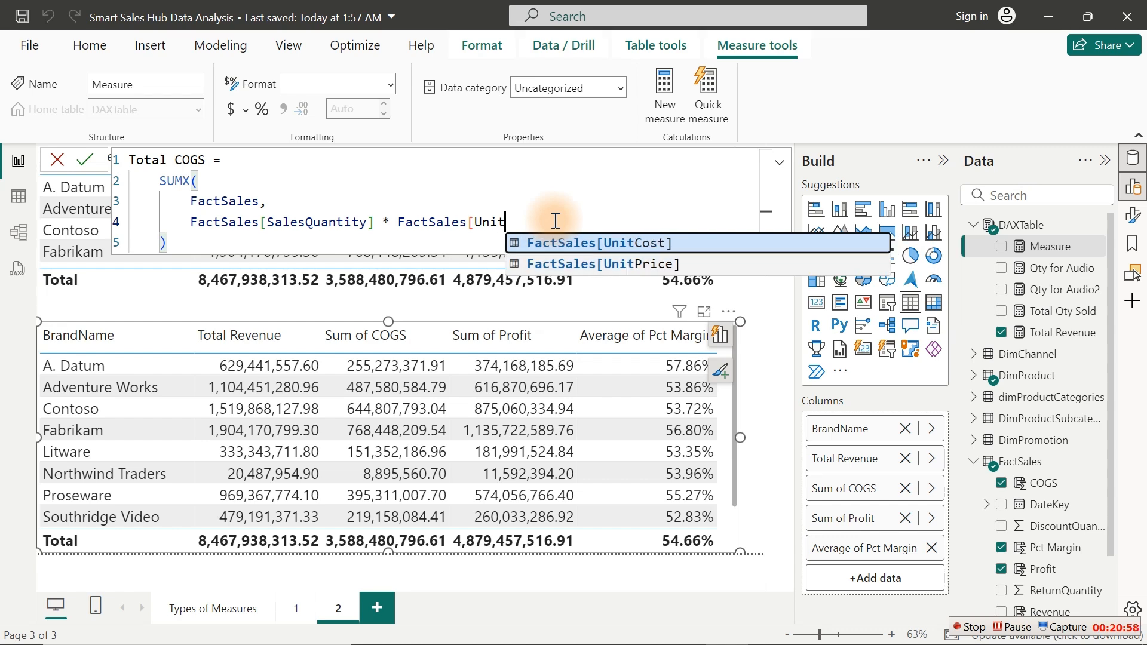
key(Tab)
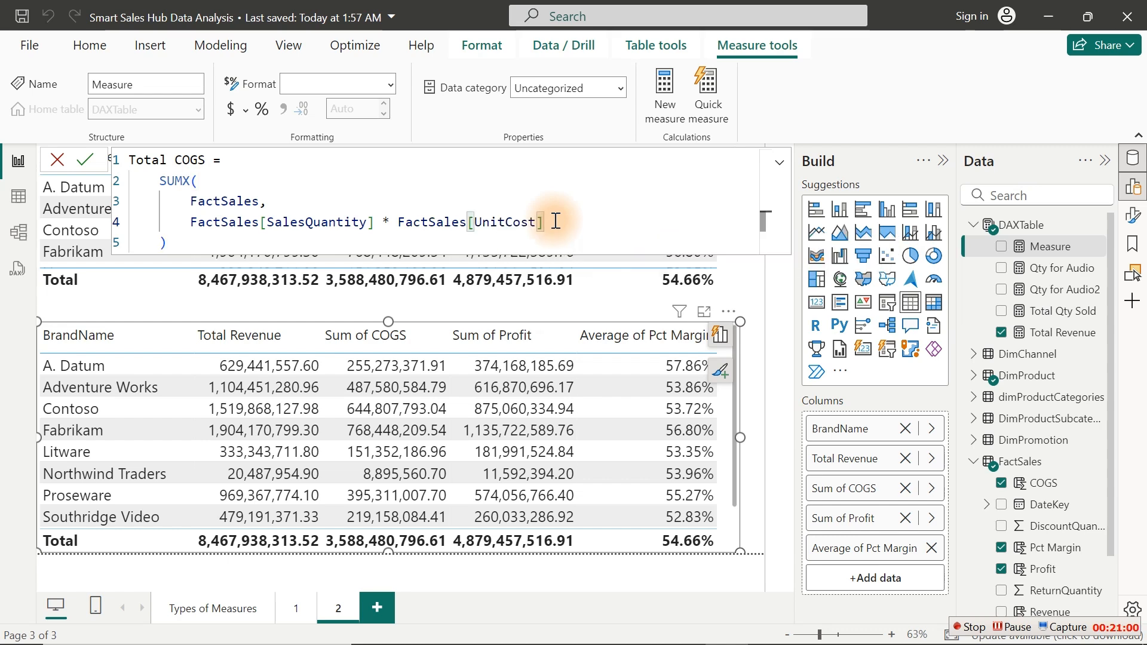
key(Return)
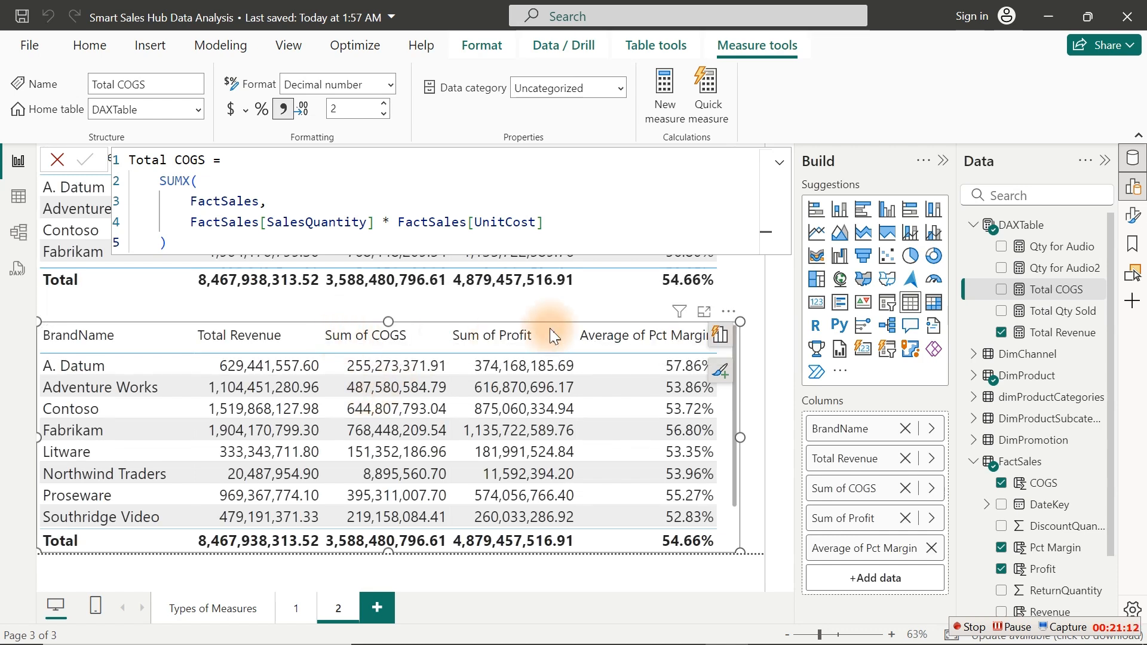
Step: Replace the Sum of COGS field in the lower brand table with the Total COGS measure from DAXTable
click(721, 343)
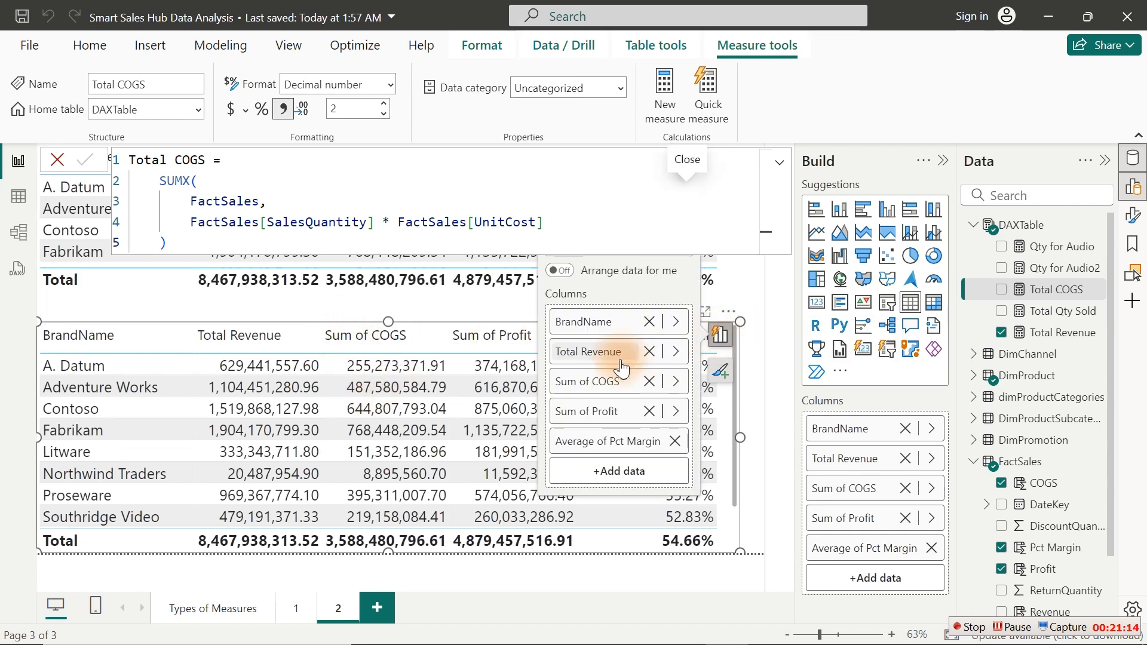
click(677, 381)
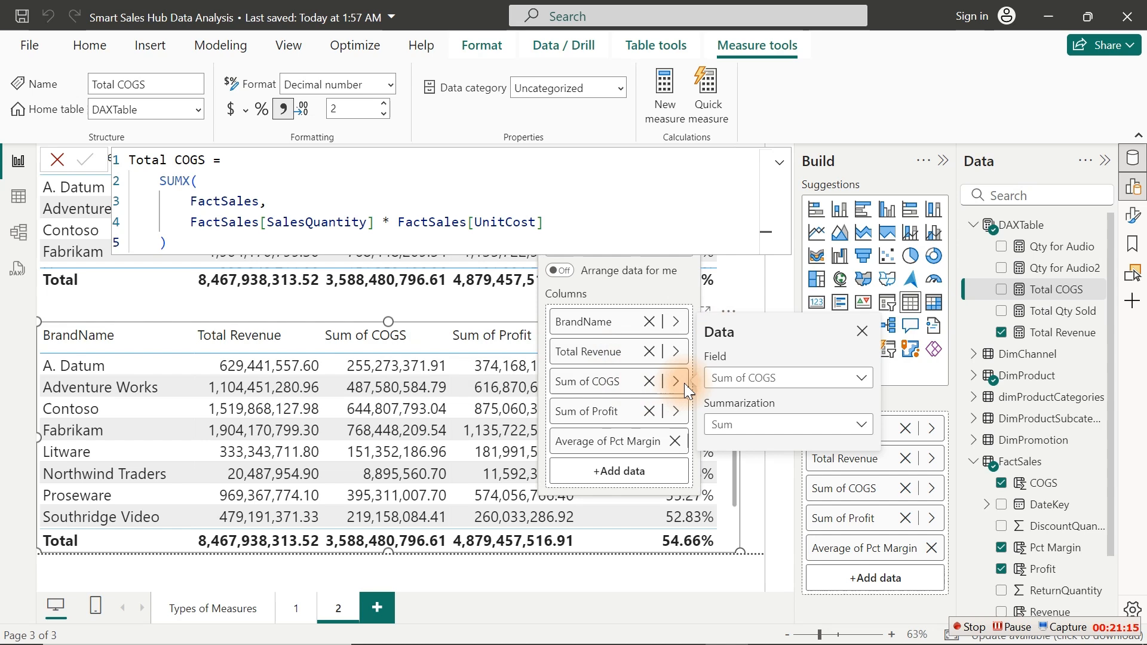
click(759, 377)
click(724, 63)
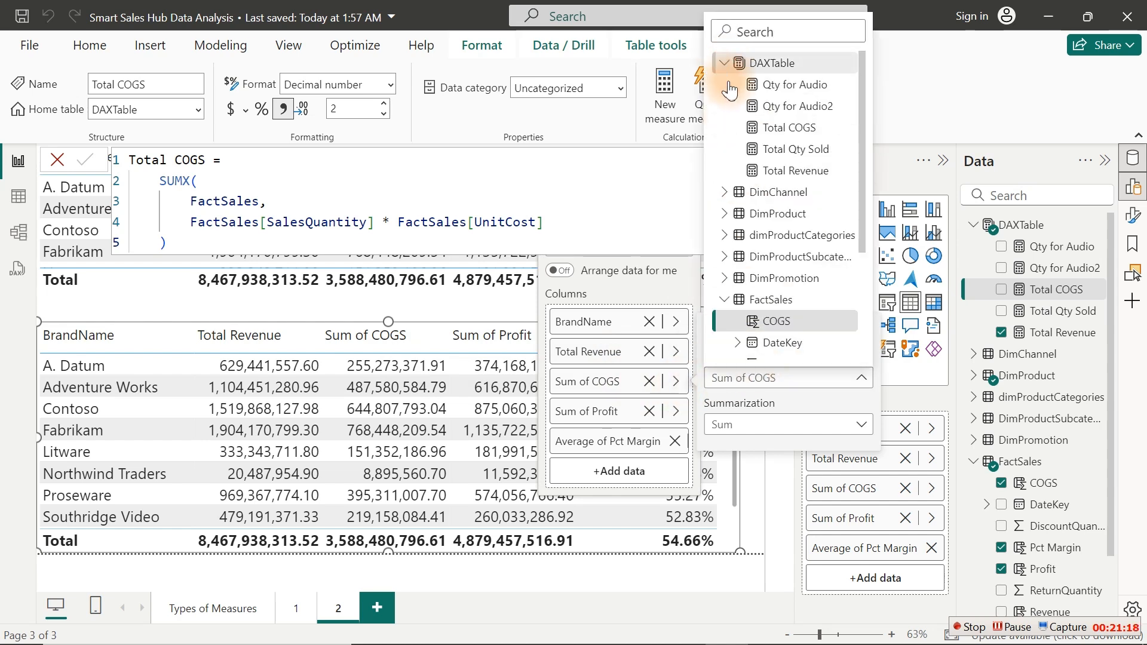
click(762, 131)
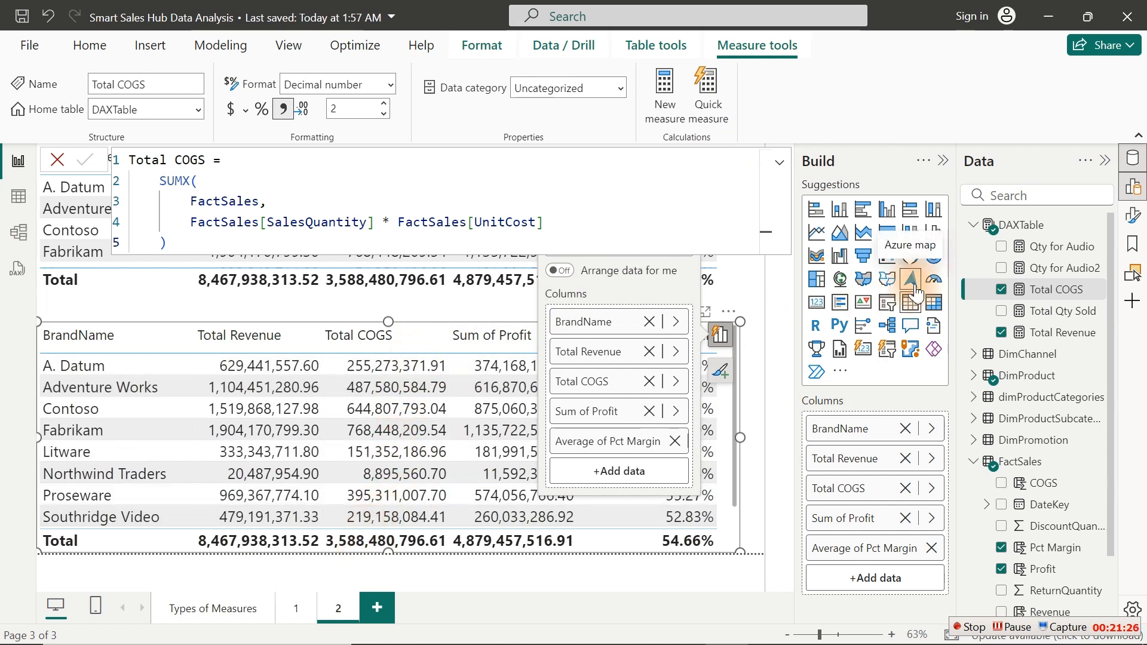
Step: Create a new measure in DAXTable and name it Total Profit
right_click(1069, 300)
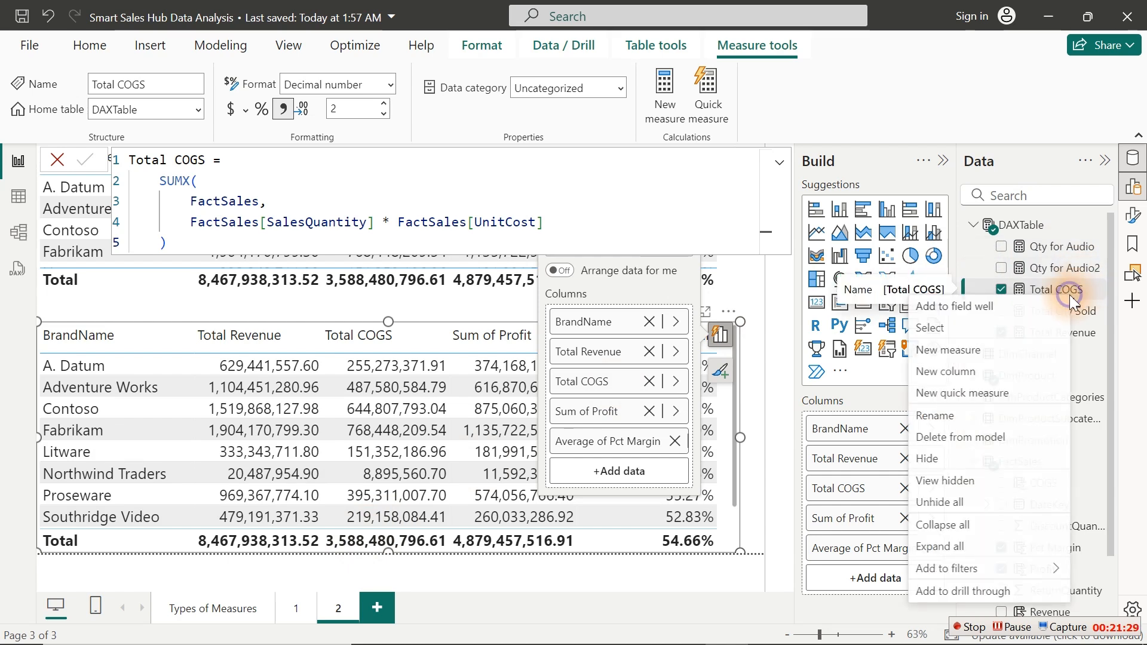
click(964, 359)
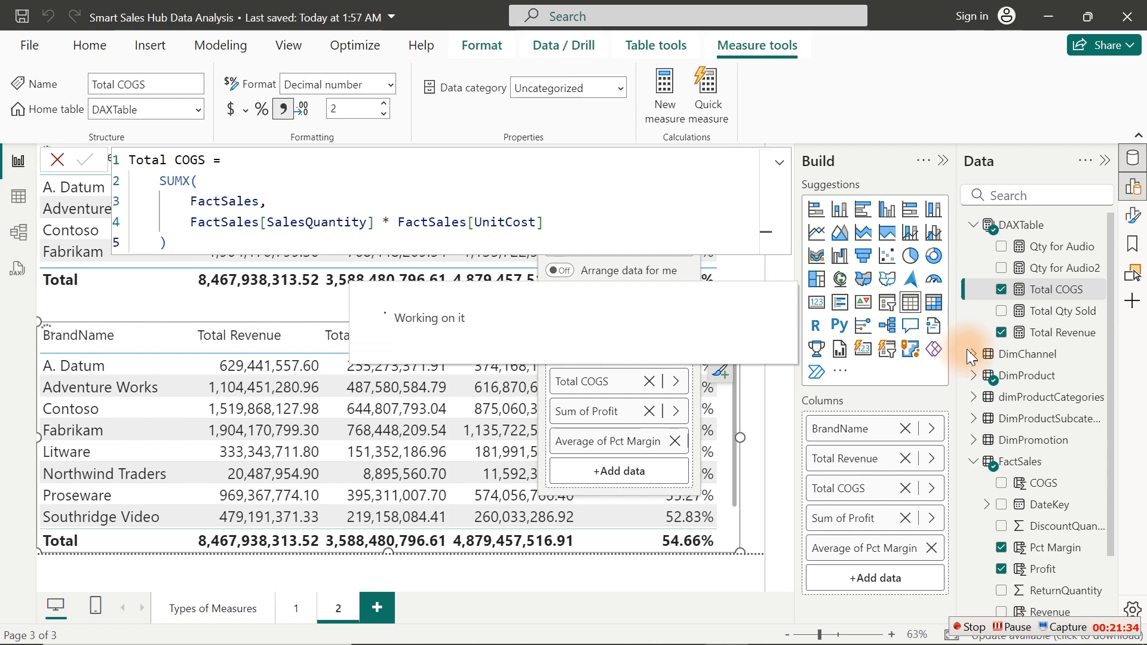
click(586, 196)
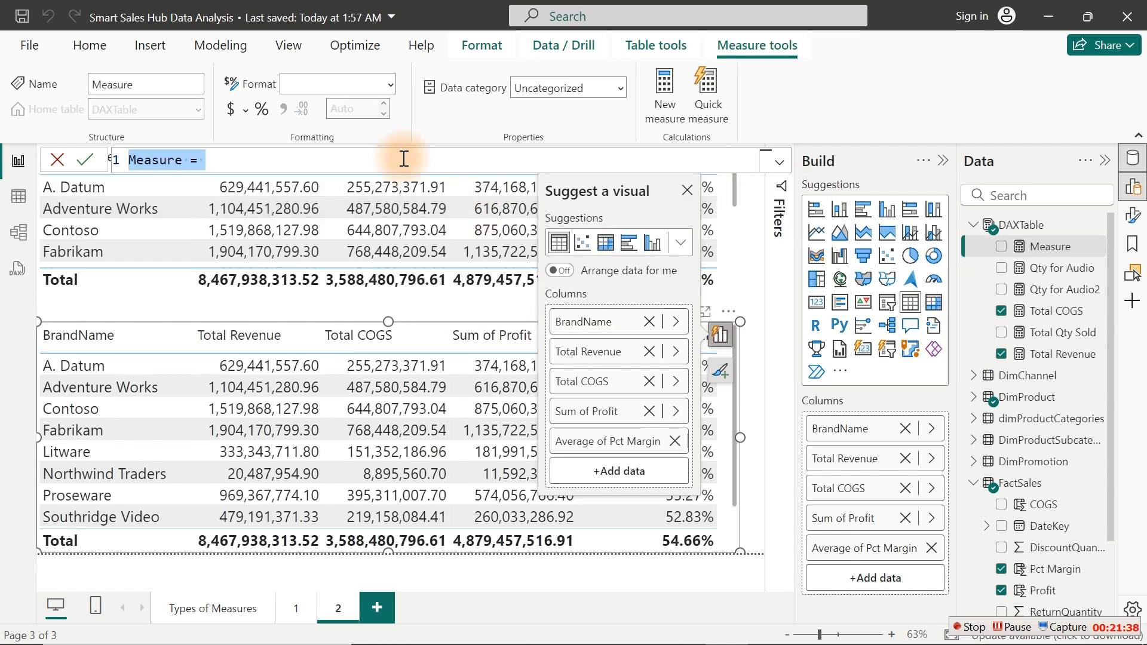
text(Total)
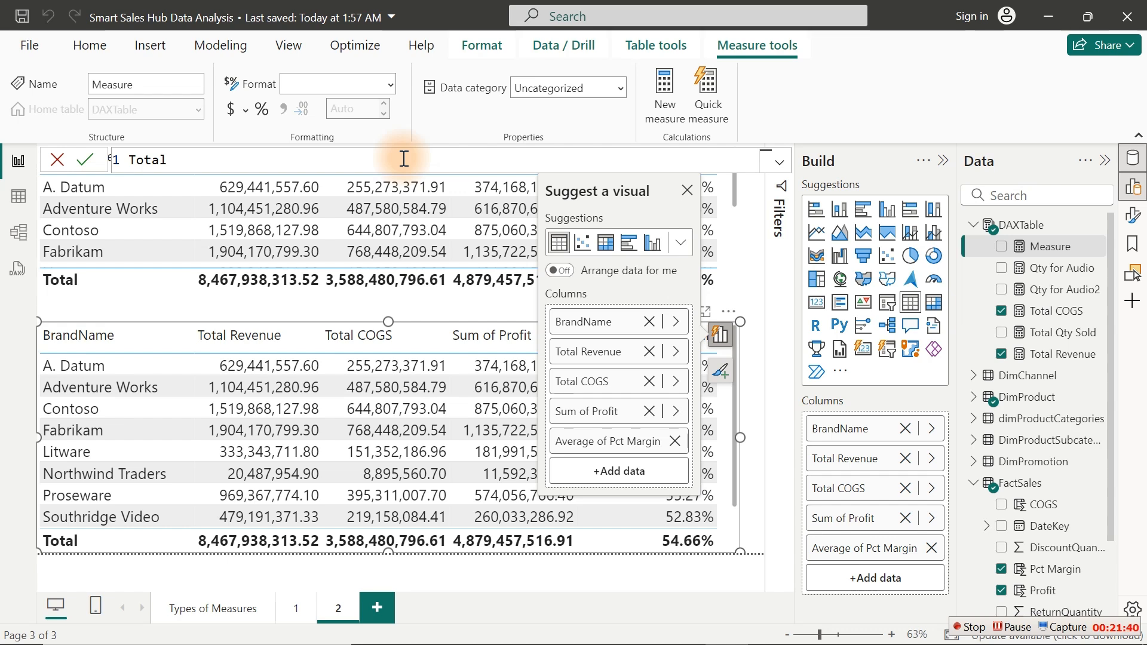
text( Profit =)
Step: Define Total Profit as [Total Revenue] - [Total COGS] and commit the measure
text(to)
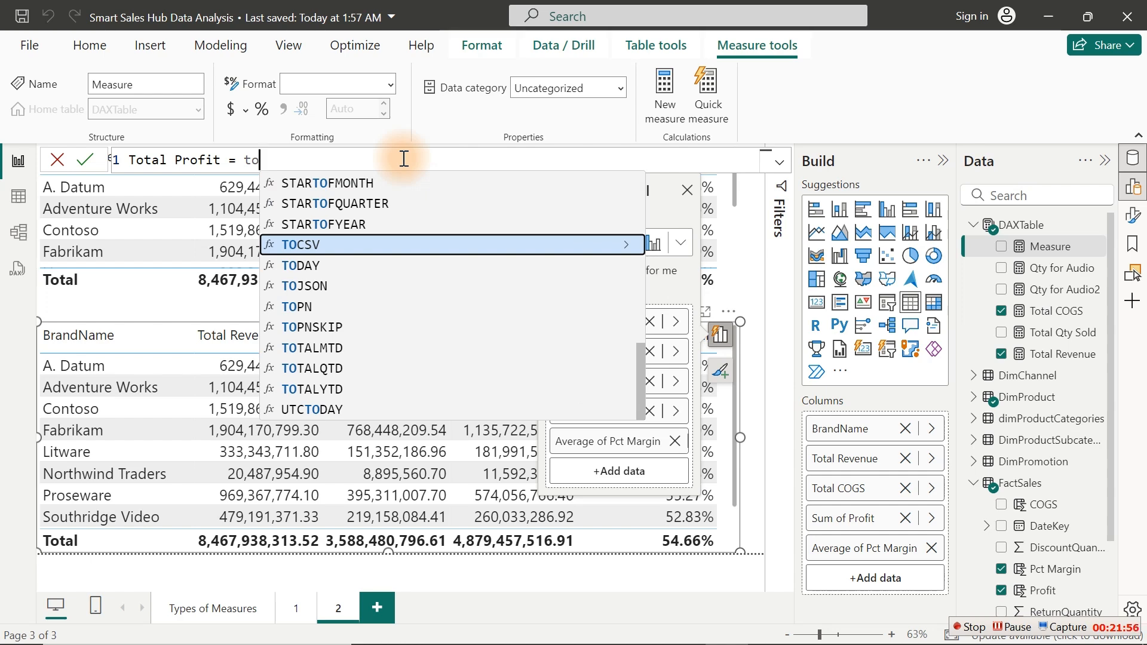
key(BackSpace)
key(BackSpace)
text([)
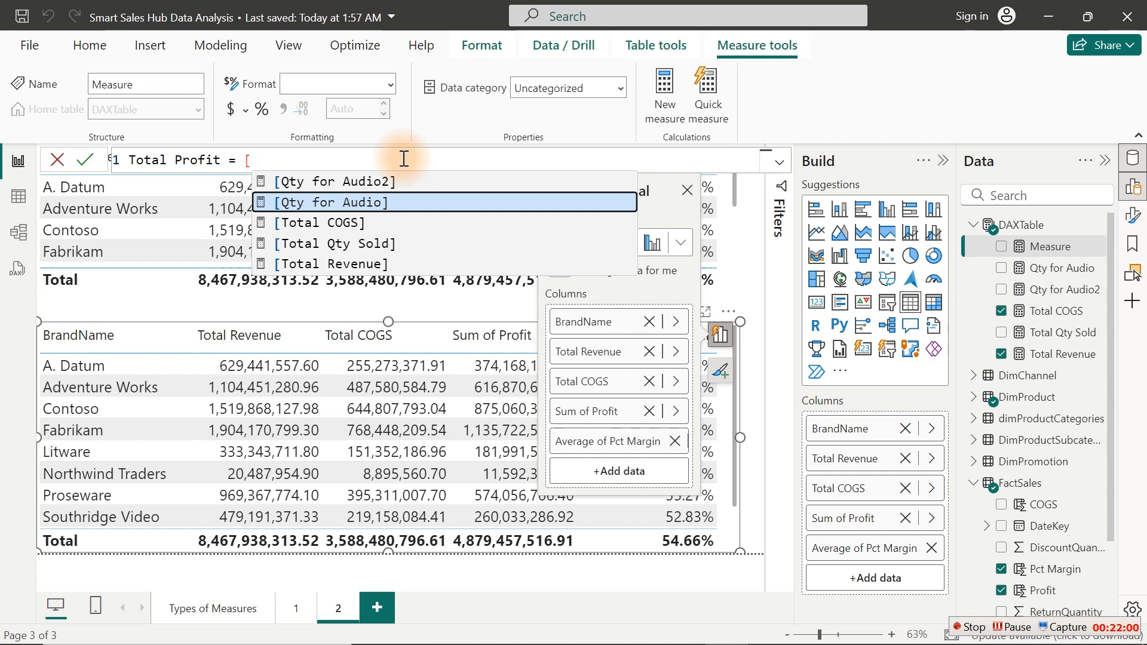
key(Down)
key(Down)
key(Down)
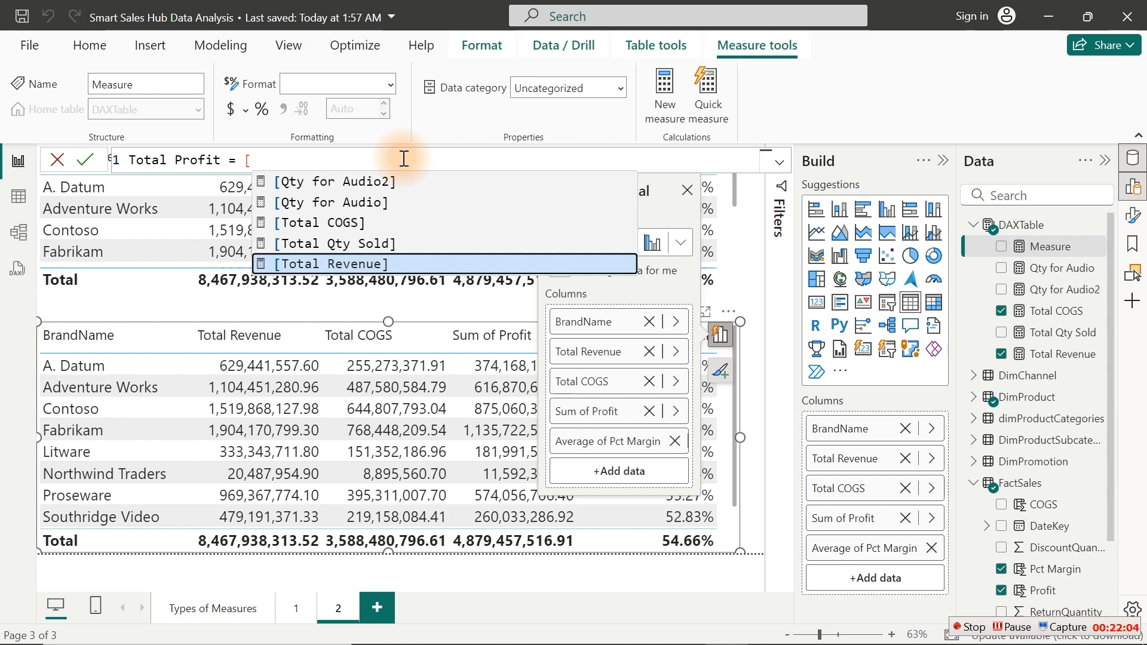
key(Tab)
text(- )
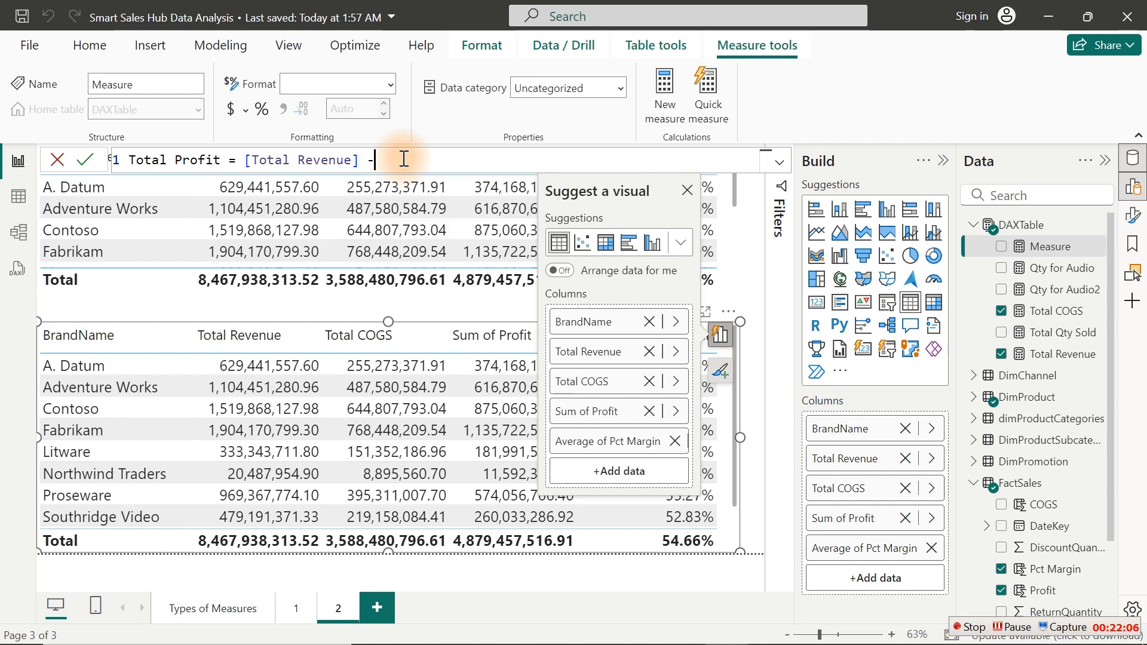
text([)
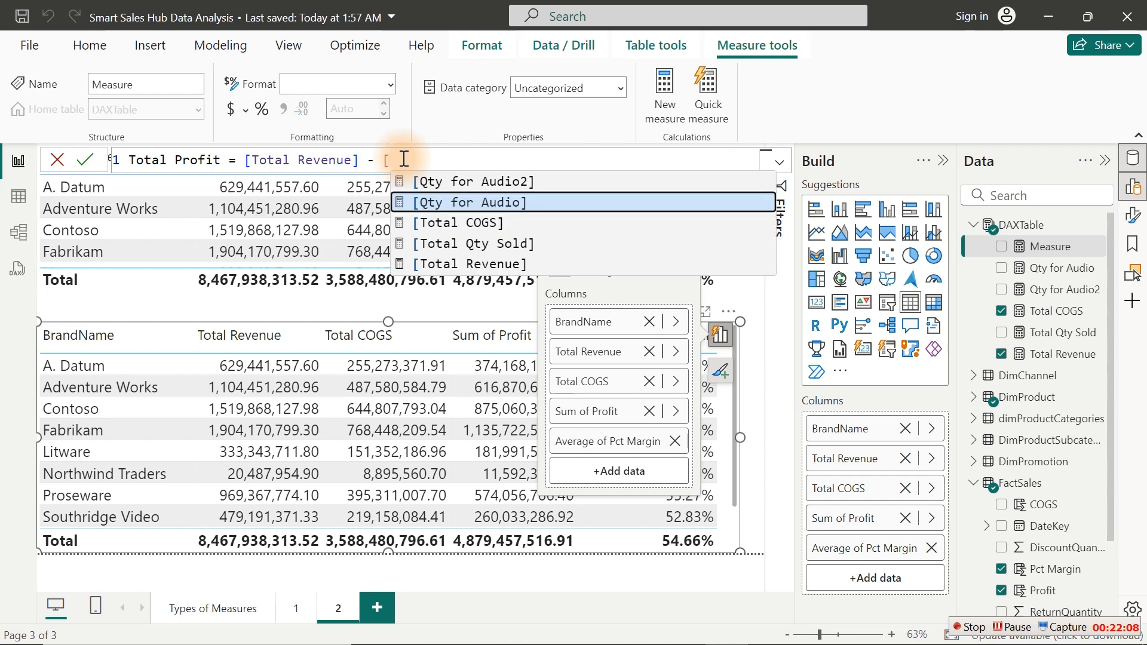
key(Down)
key(Tab)
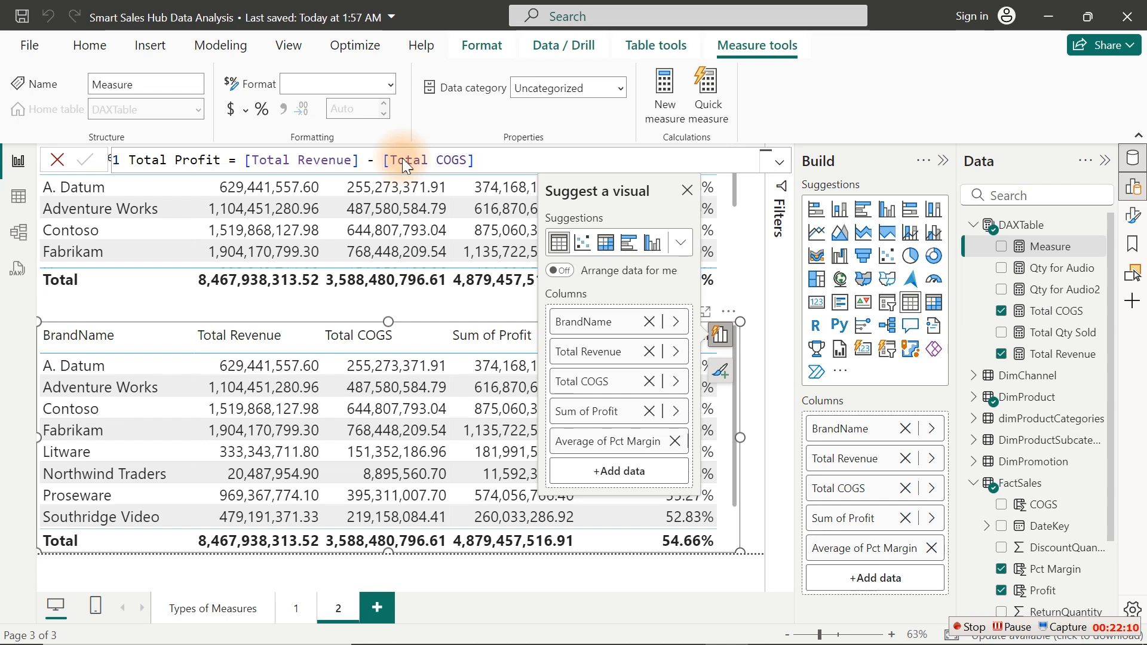
key(Return)
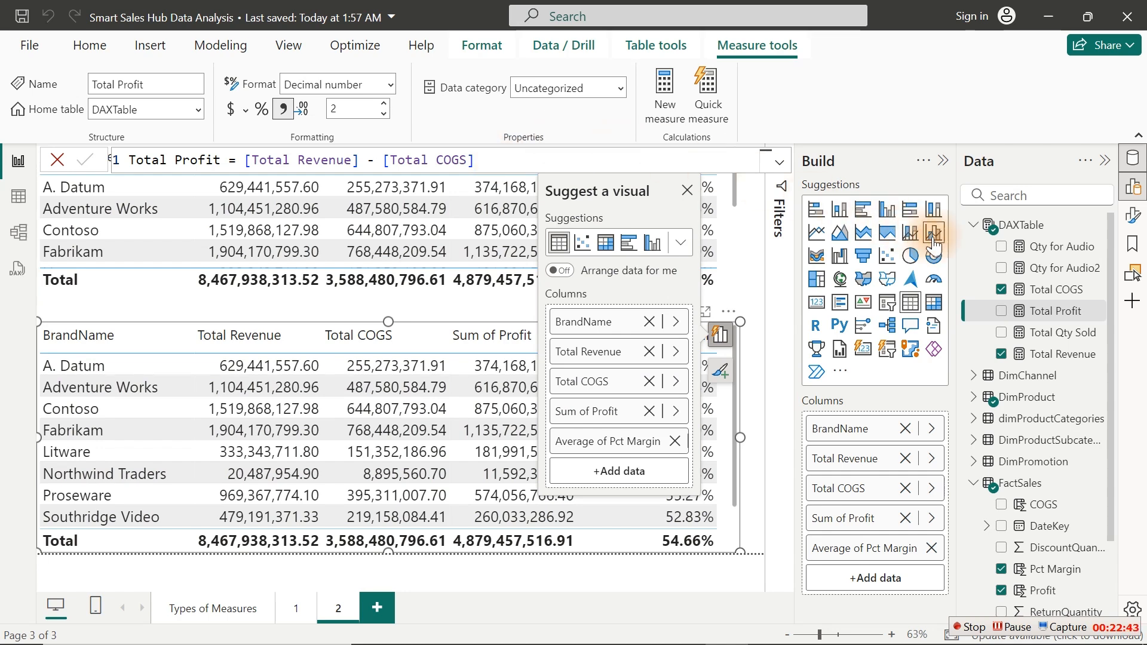
Step: Create another DAXTable measure named % Profit Margin, with its expression starting on a new line
click(664, 81)
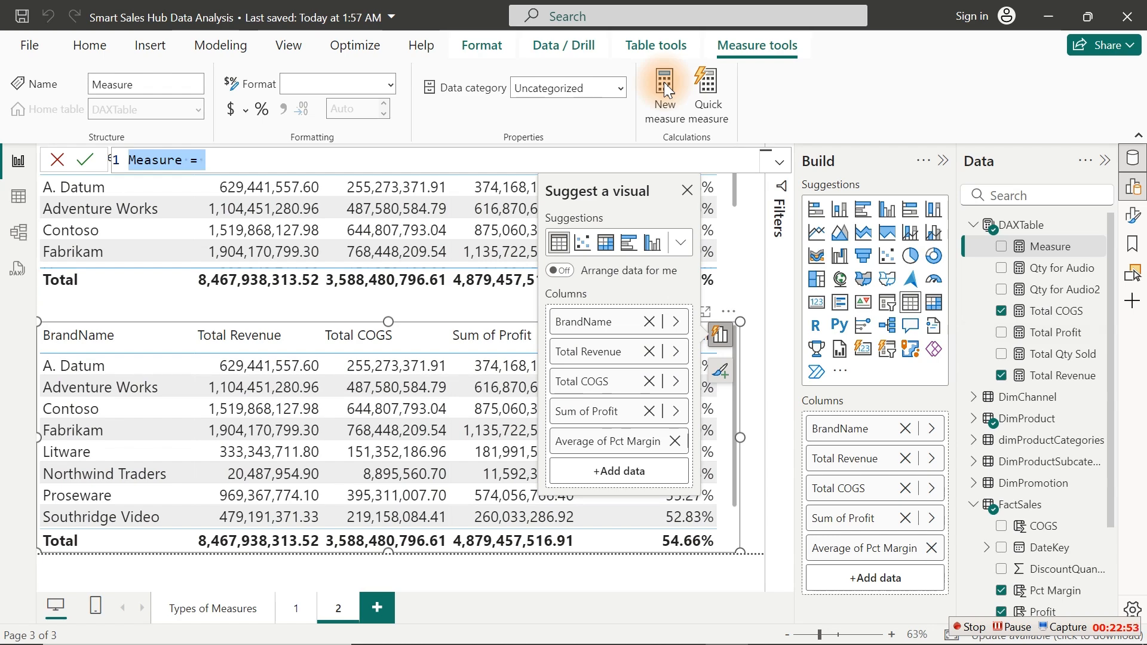
text(%)
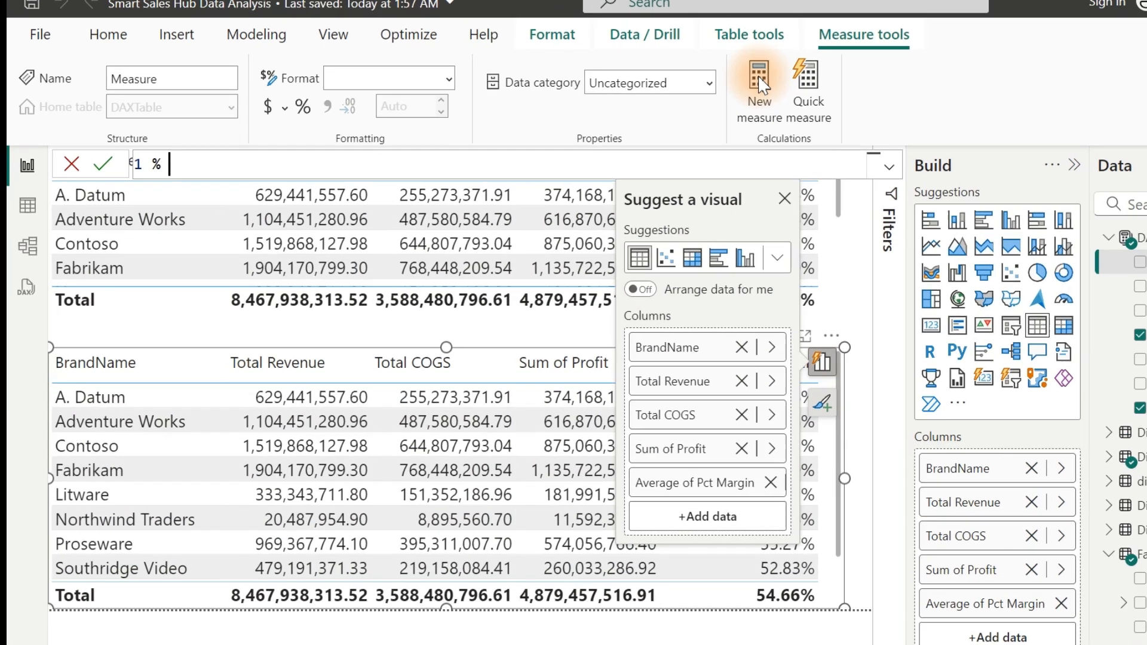
text( Profit M)
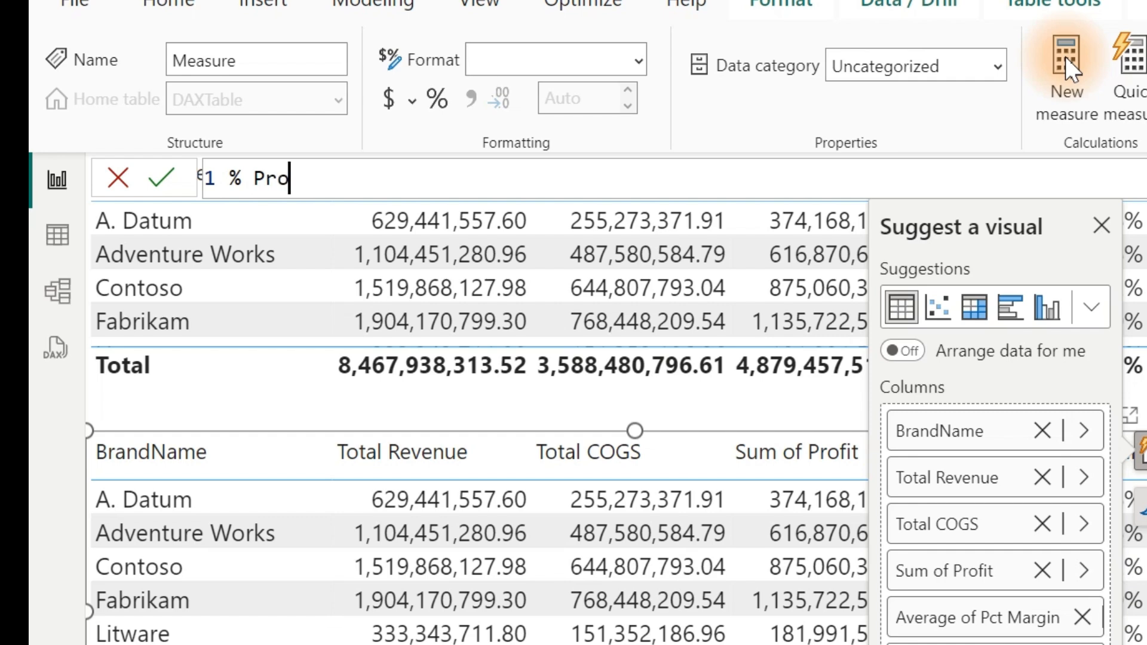
text(argin =)
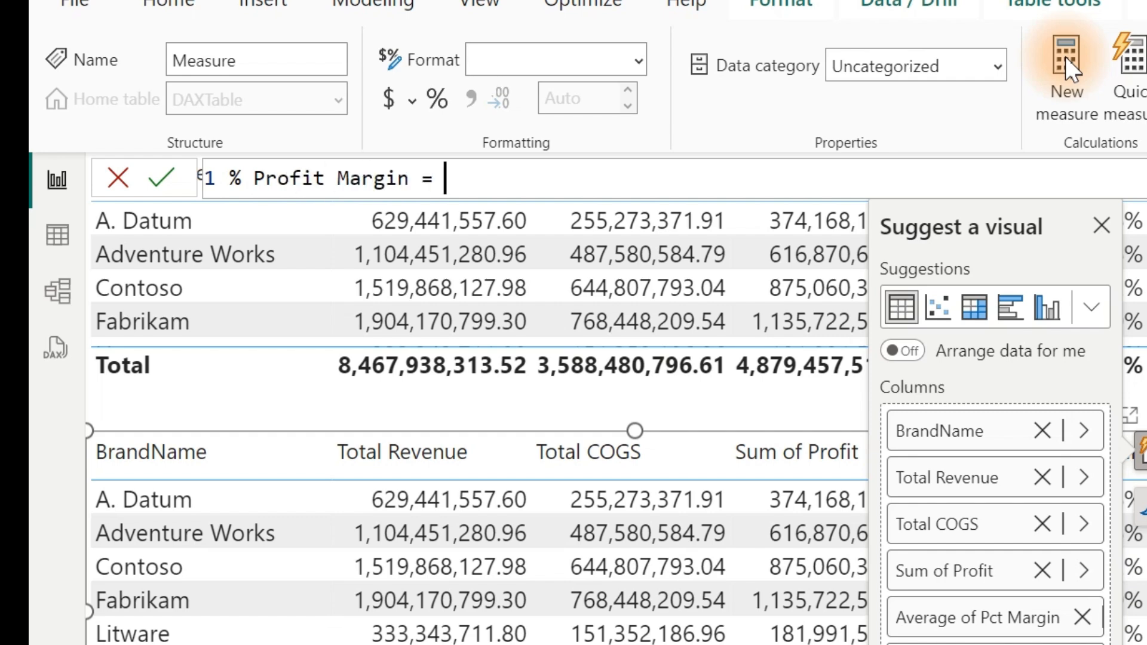
key(shift+Return)
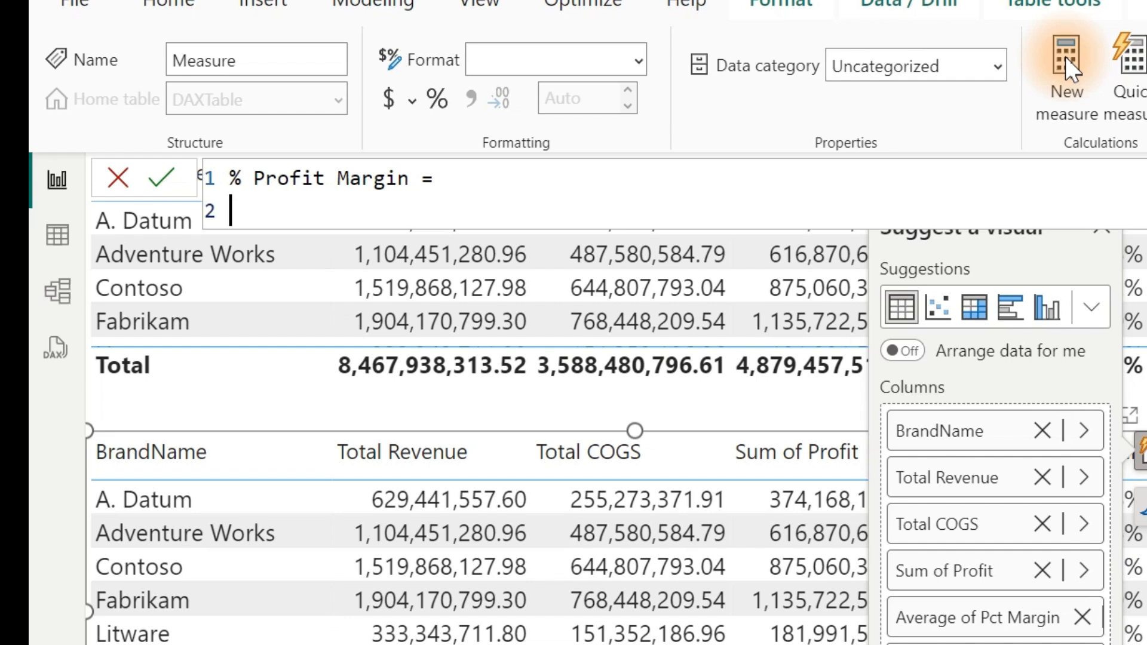
Step: Begin an indented DIVIDE function in the % Profit Margin formula with [Total Profit] as the numerator on its own line
key(Tab)
text(divi)
key(Tab)
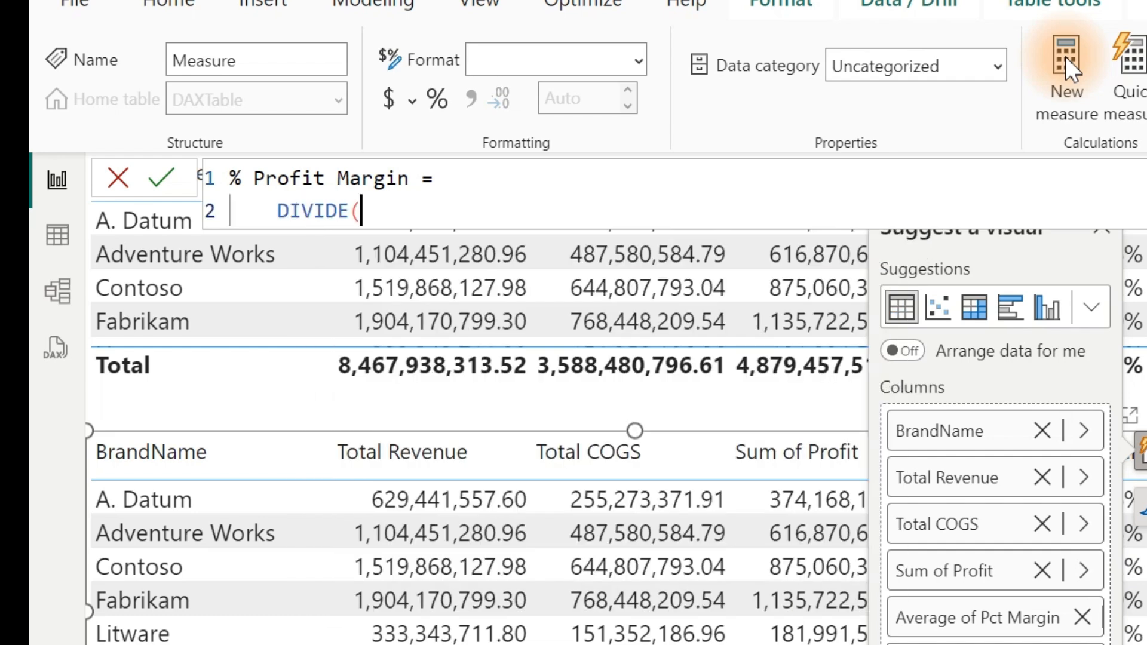
key(shift+Return)
key(Tab)
text([)
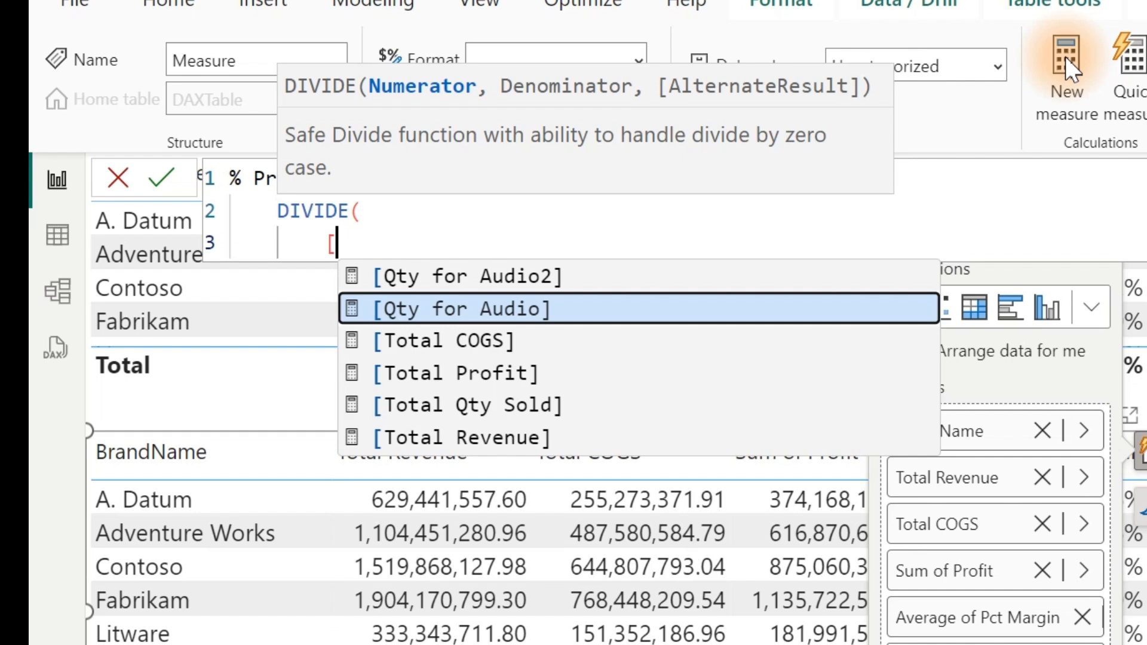
key(Down)
key(Down)
key(Tab)
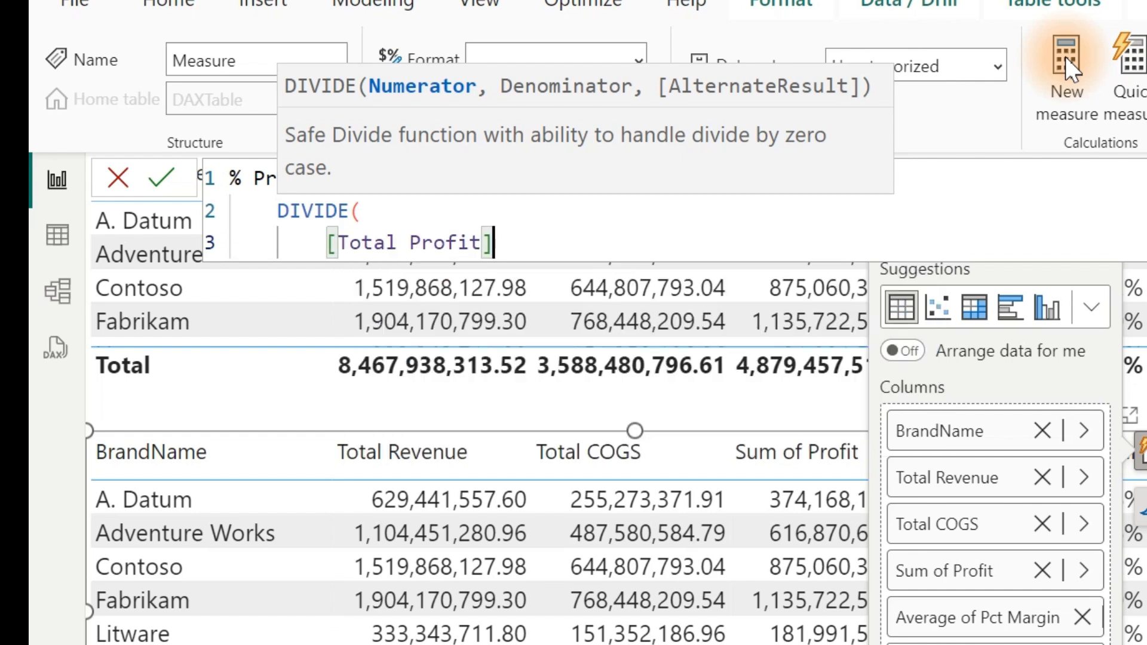
Step: Add [Total Revenue] as the DIVIDE denominator on the next line
text(,)
key(shift+Return)
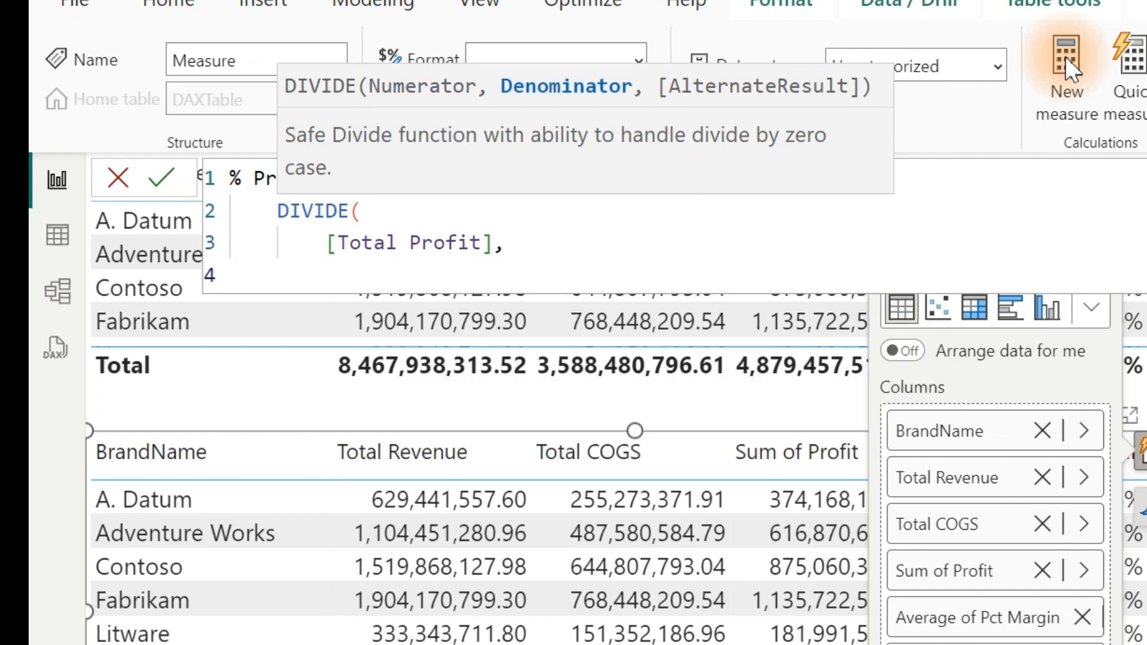
text([)
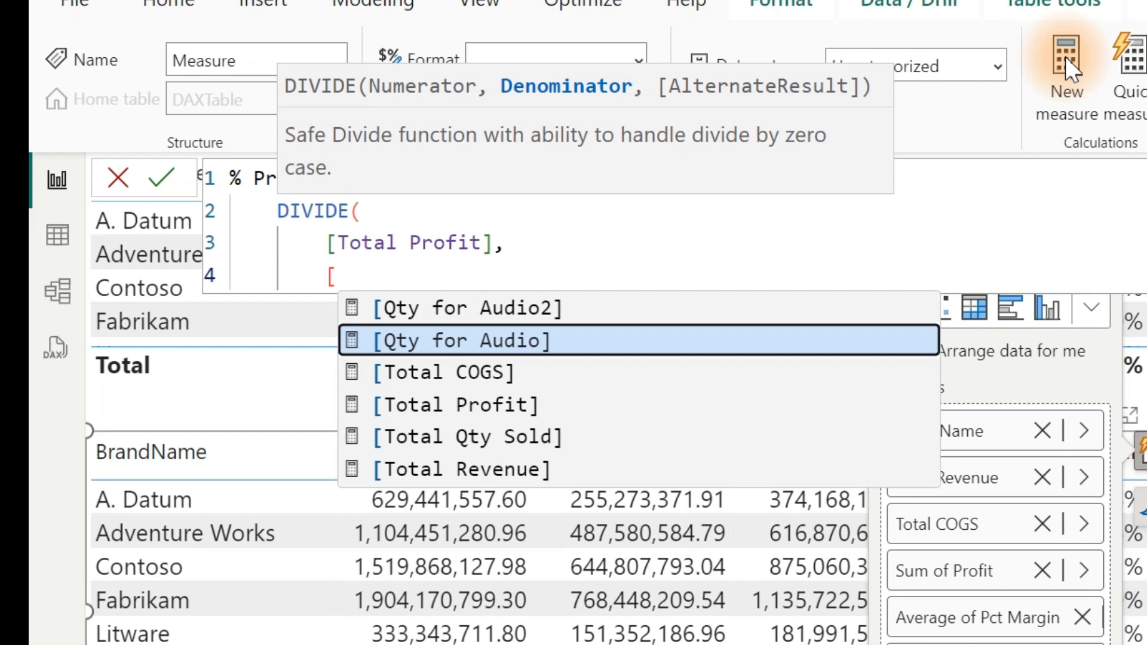
text(r)
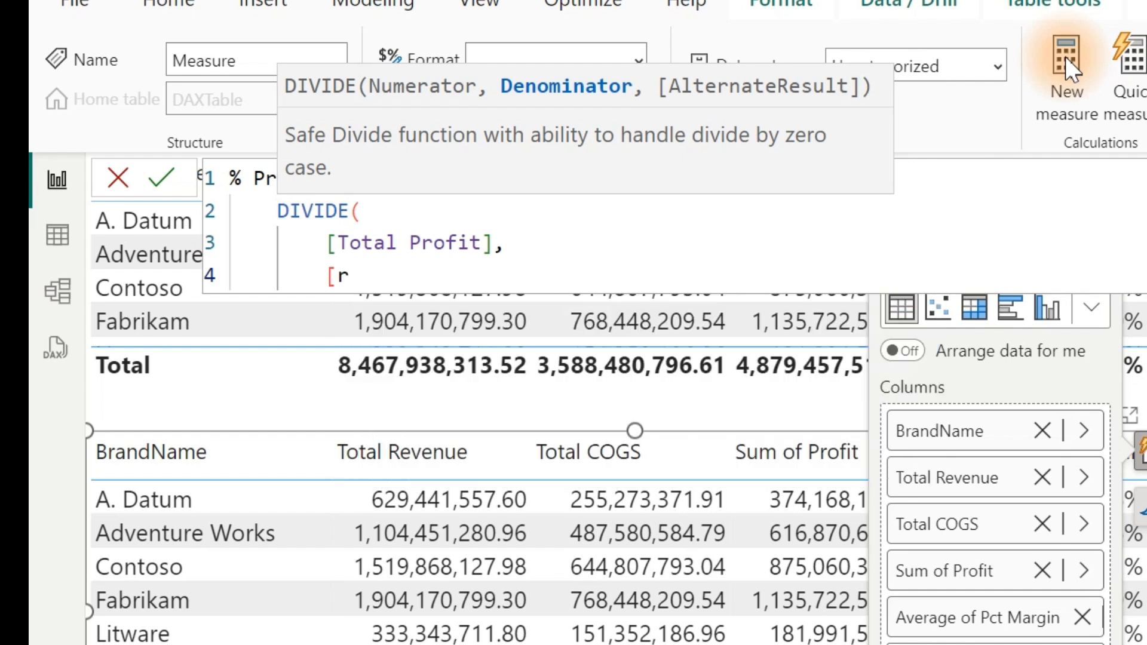
key(BackSpace)
text(tot)
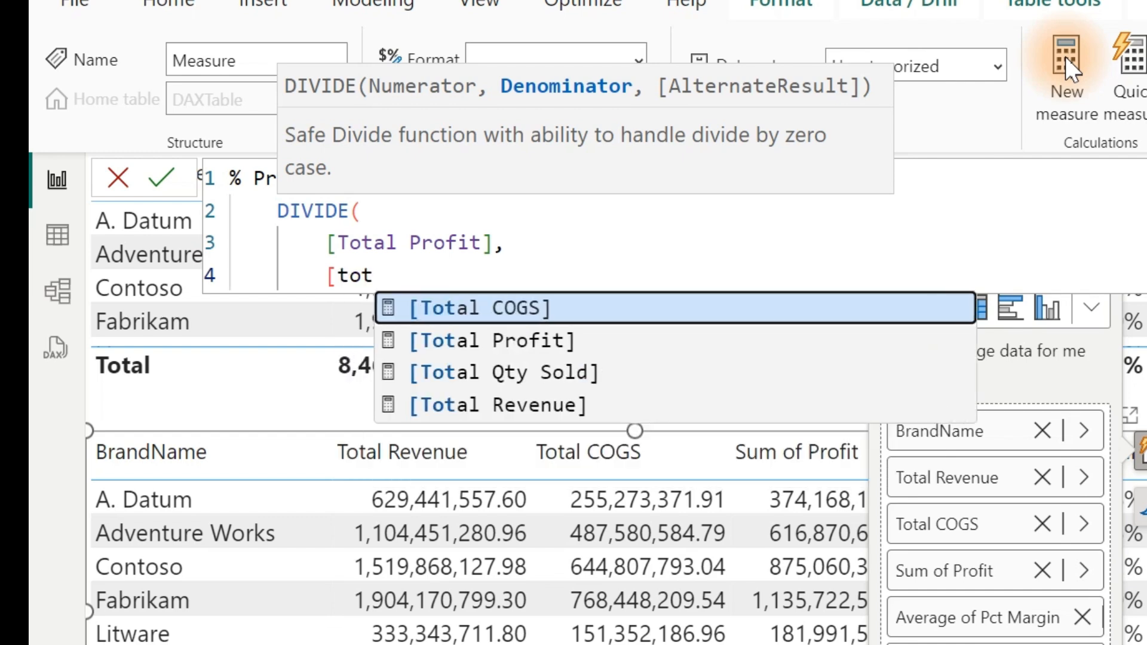
key(Down)
key(Down)
key(Down)
key(Tab)
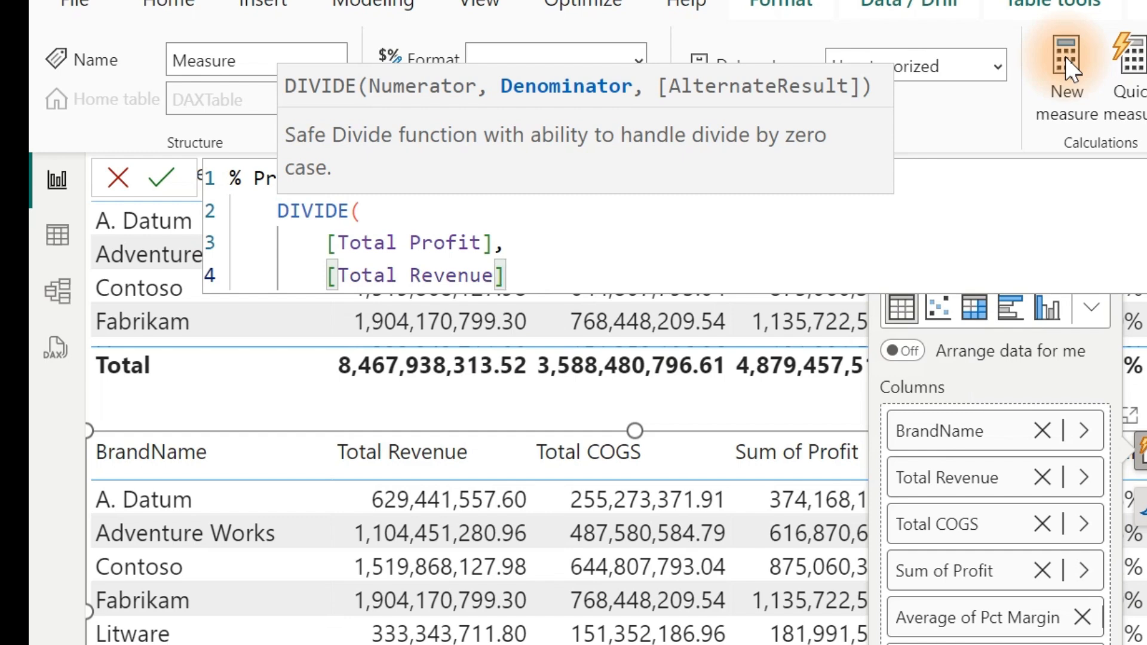
Step: Finish DIVIDE with 0 as the alternate result and the closing parenthesis on its own line, then commit % Profit Margin and format it as a percentage
text(,)
key(Return)
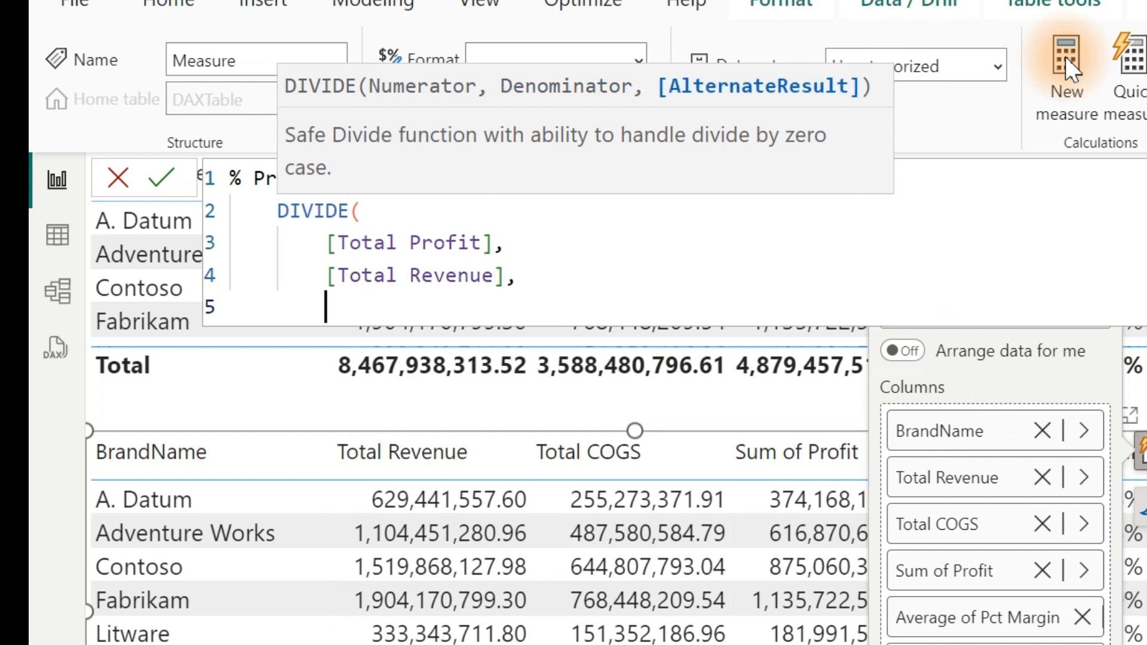
text(0))
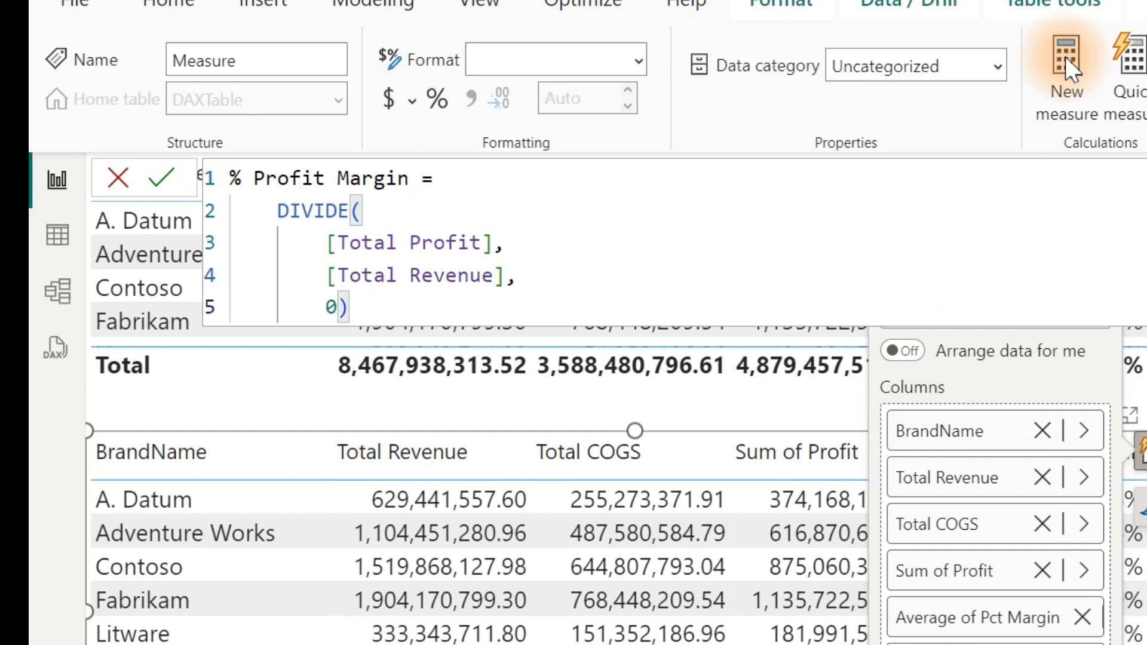
key(BackSpace)
key(BackSpace)
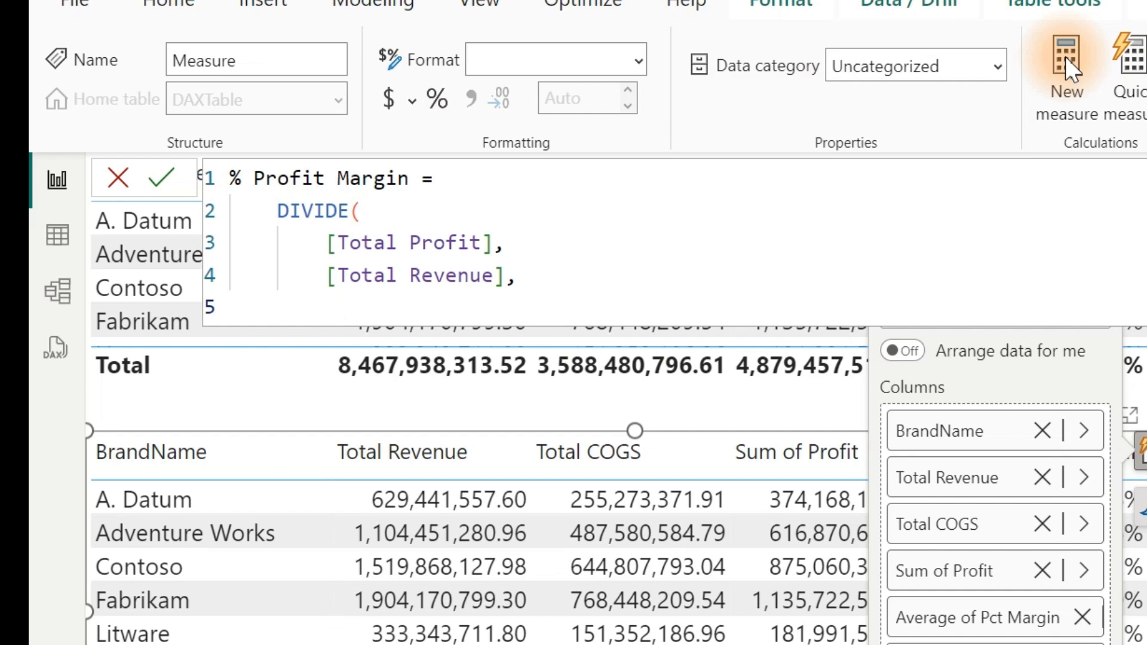
text(0)
key(Return)
text())
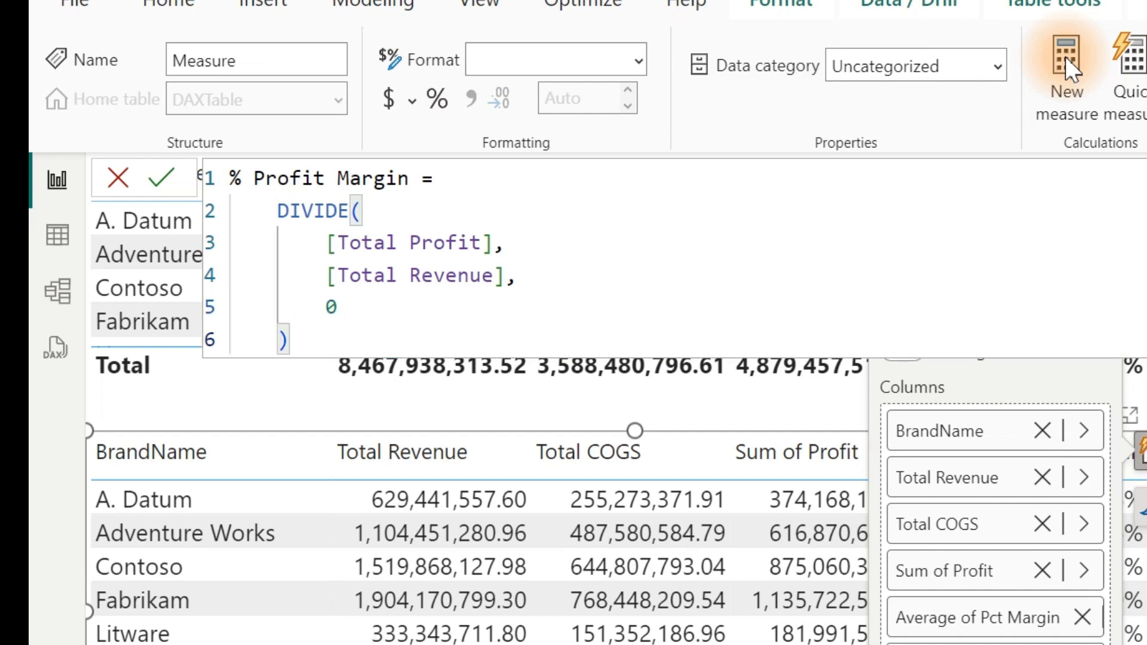
key(Return)
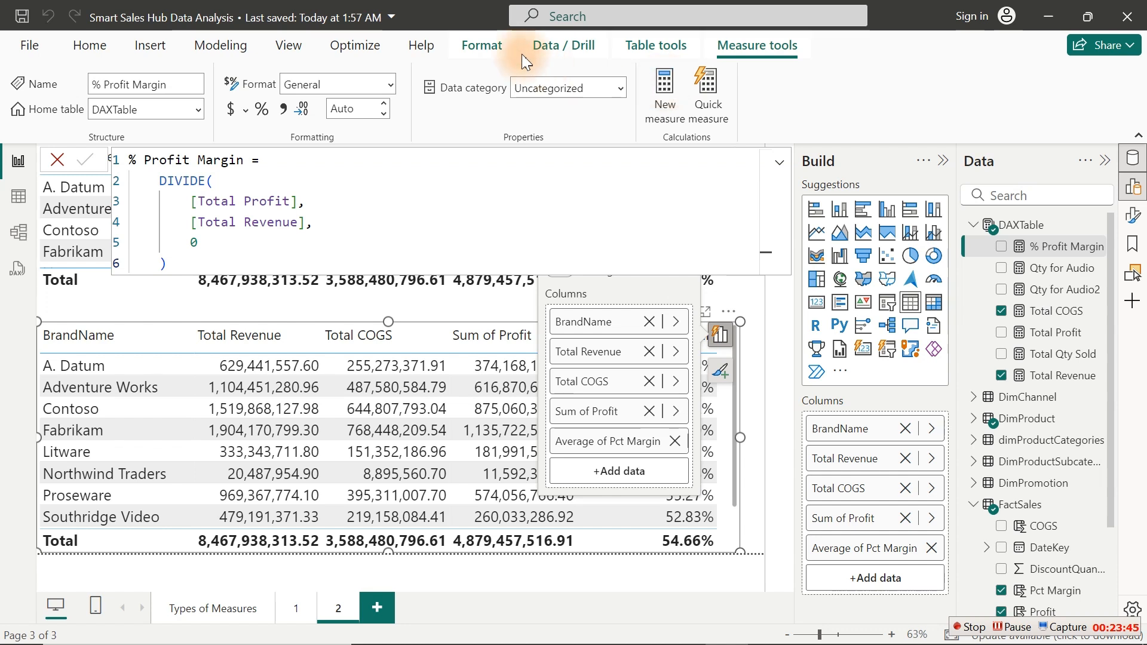
click(265, 113)
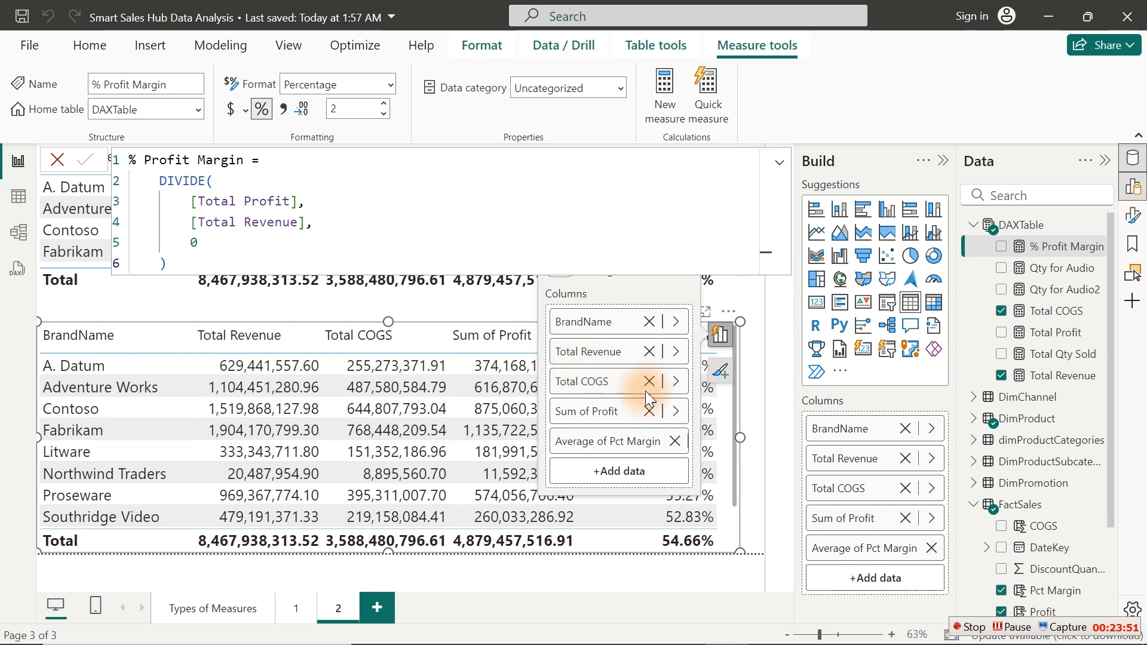
Step: Replace the Sum of Profit column in the lower brand table with the Total Profit measure from DAXTable
click(677, 419)
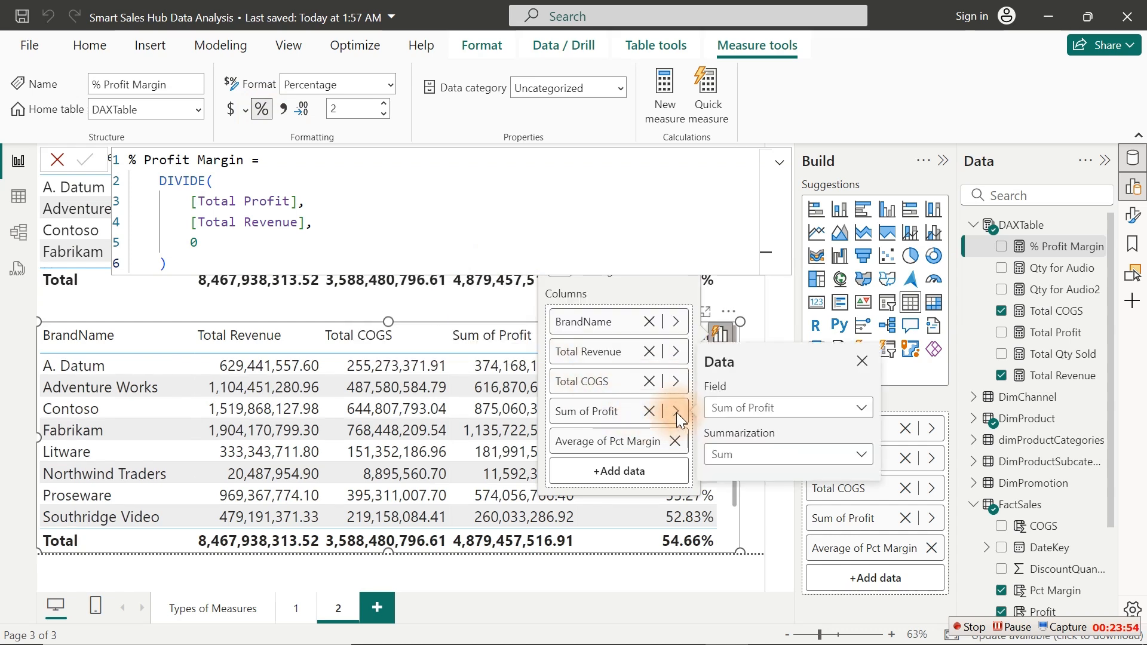
click(760, 418)
click(730, 92)
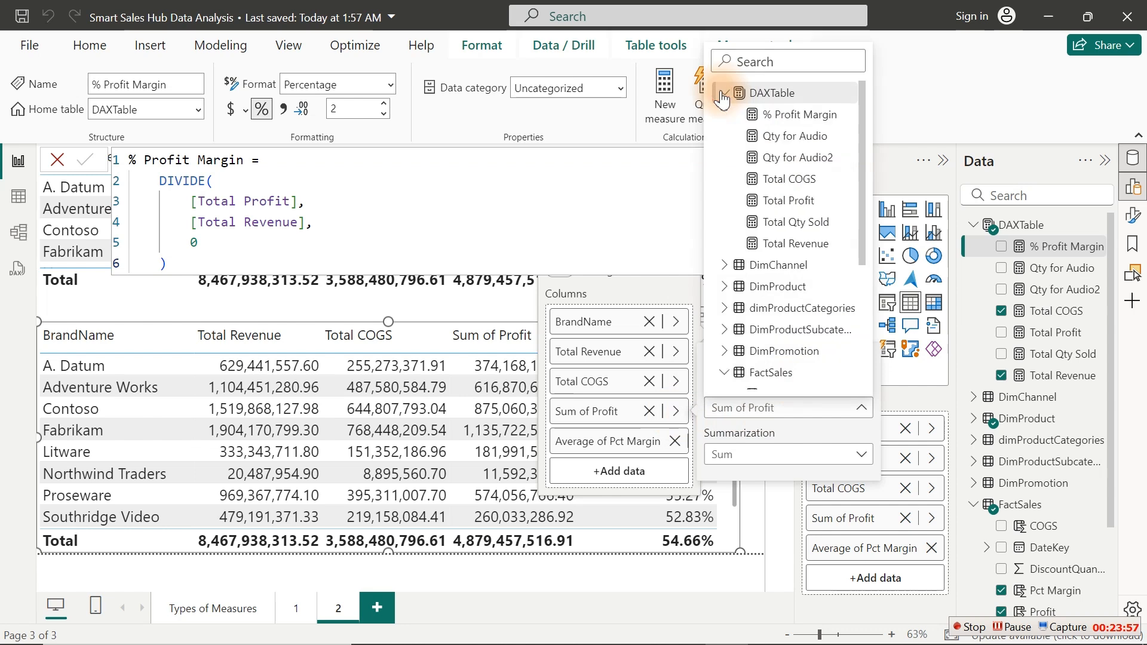
click(754, 200)
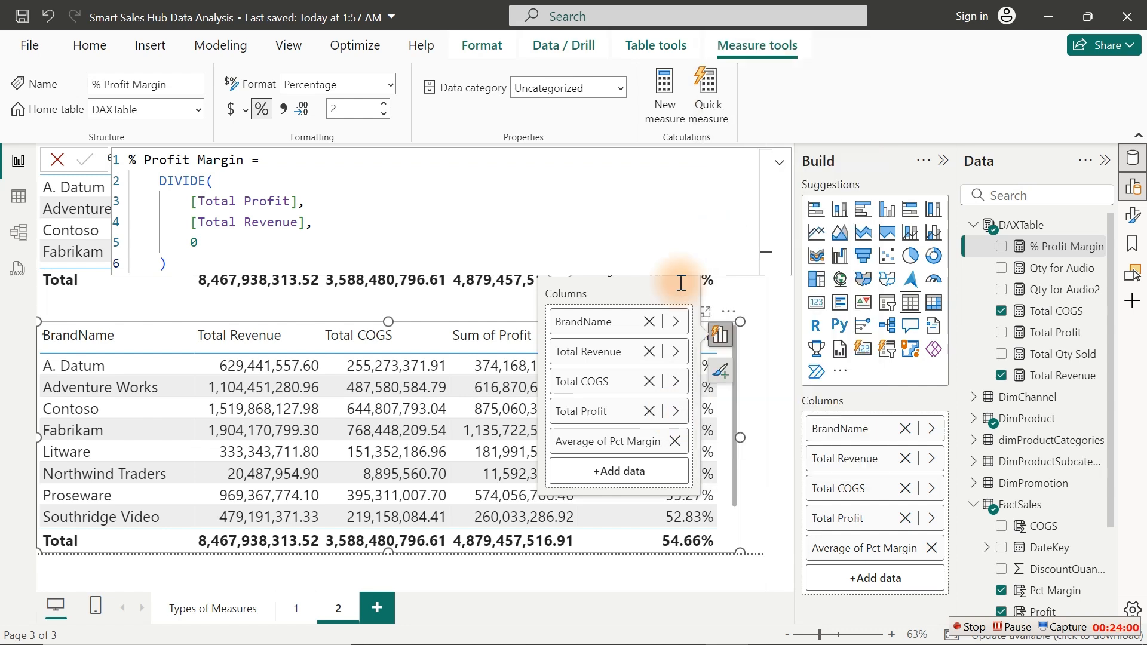
Step: Remove Average of Pct Margin from the lower brand table and add the % Profit Margin measure from DAXTable
click(676, 441)
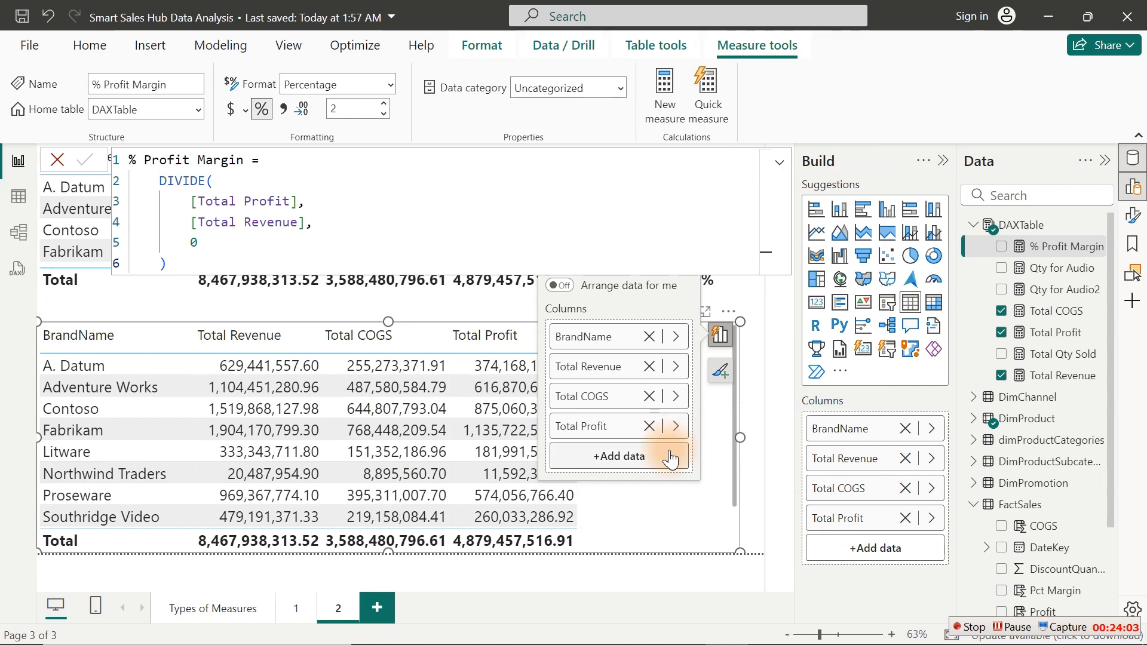
click(670, 455)
click(718, 392)
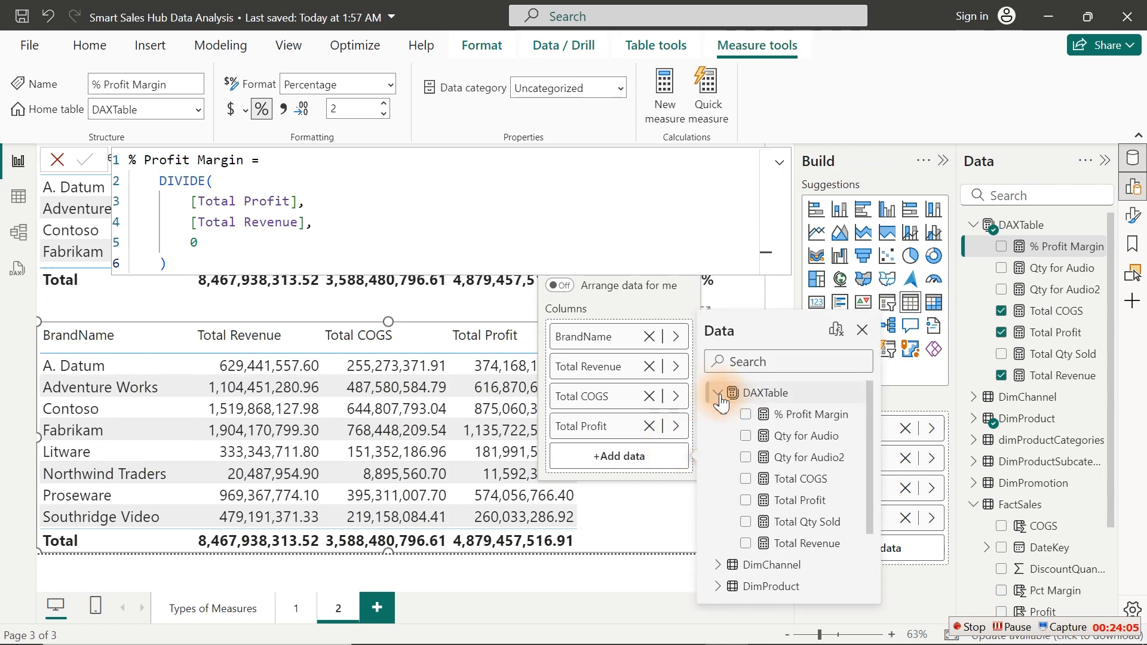
click(795, 413)
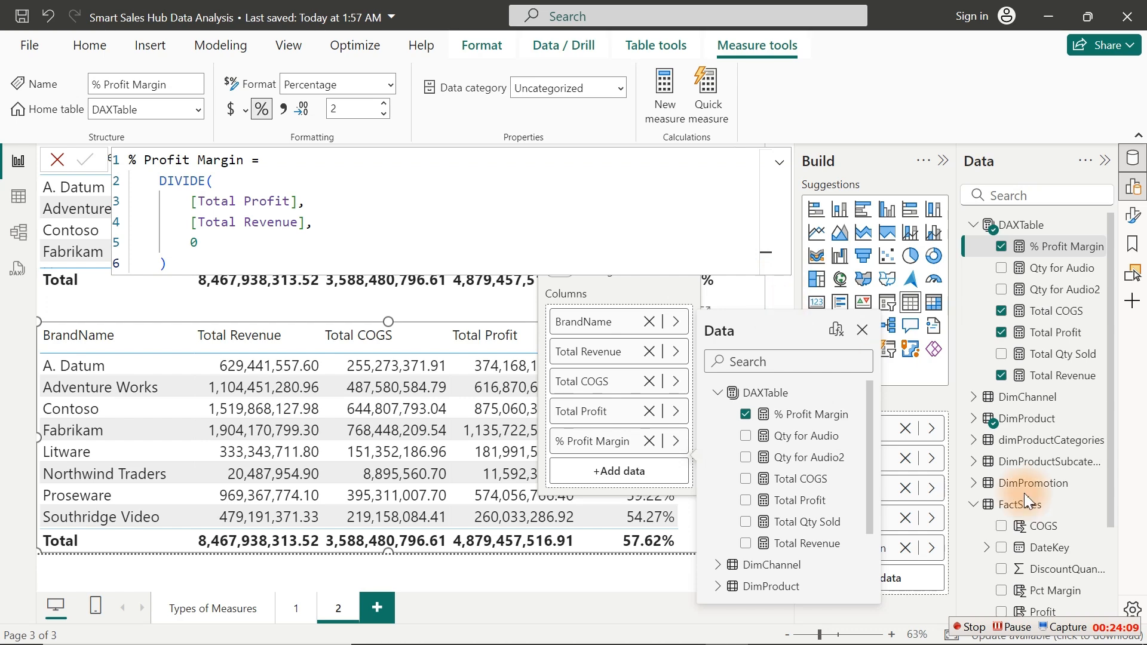
click(1026, 531)
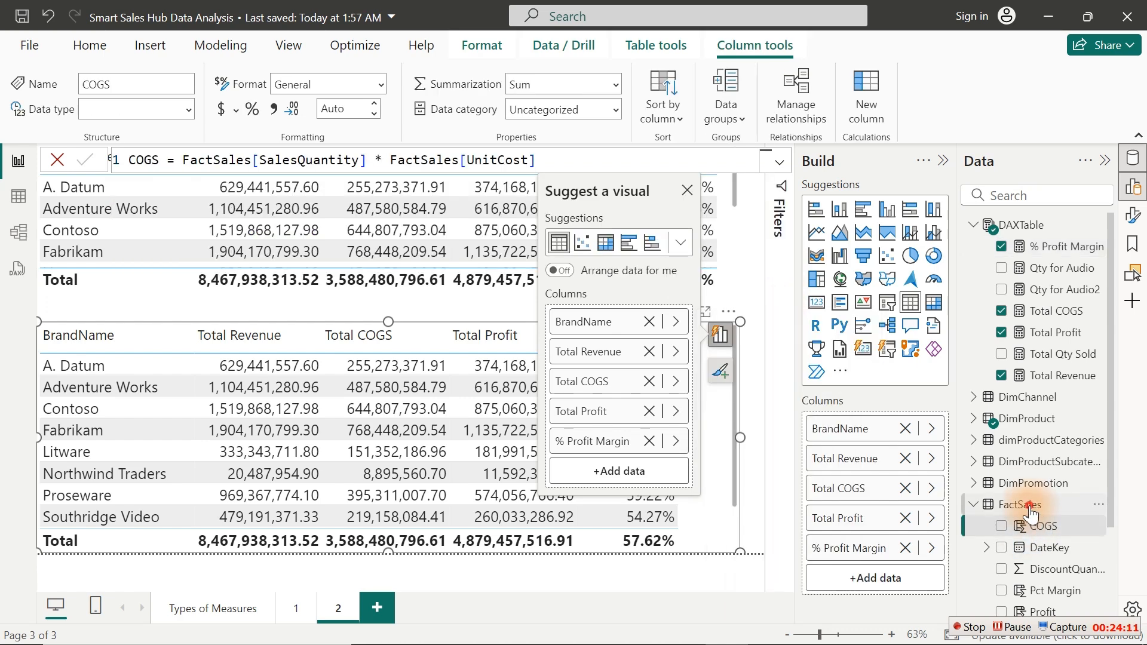
click(1030, 509)
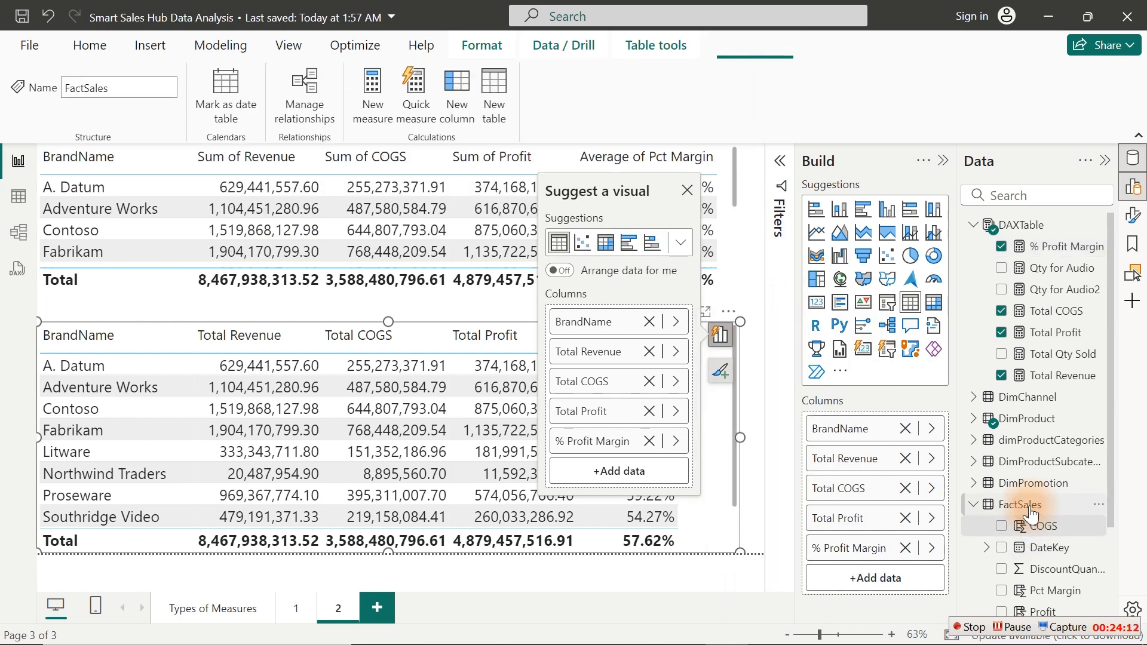
Step: Switch to Calculator to check total profit divided by total revenue against the two tables' margin totals, and return to the Power BI report
click(753, 245)
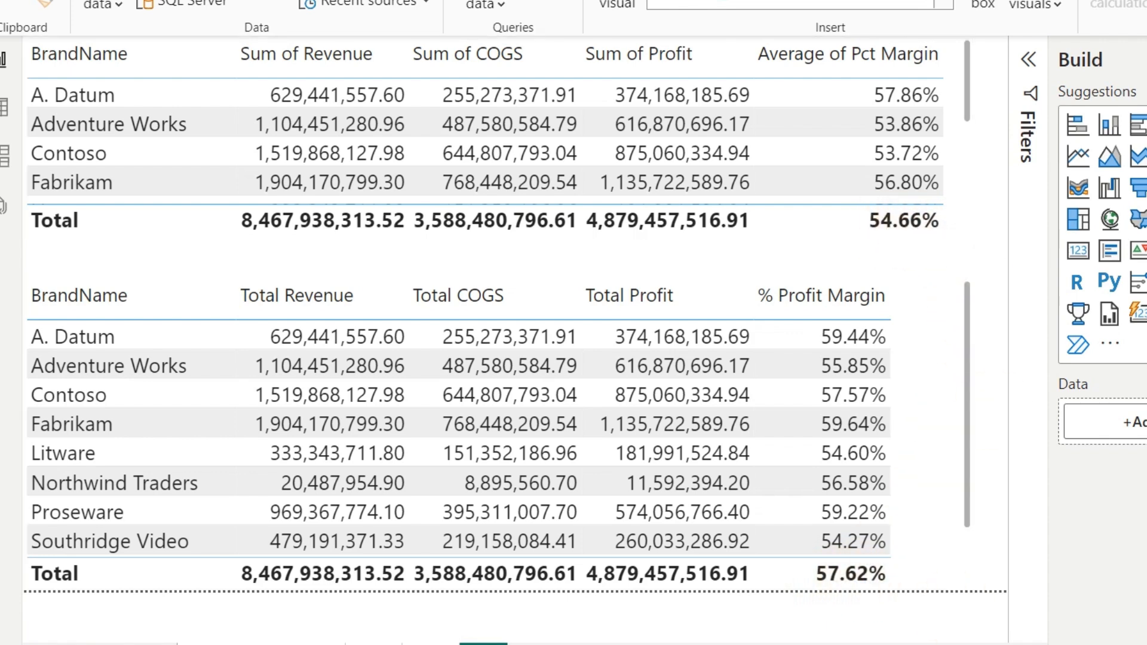
key(alt+Tab)
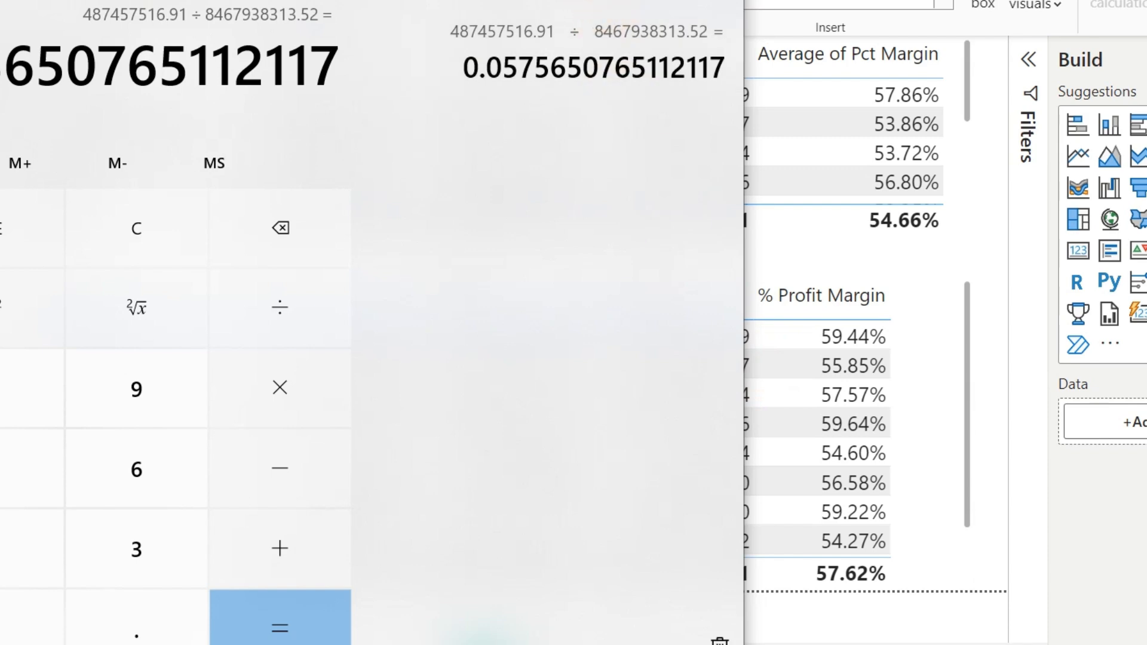
click(618, 1)
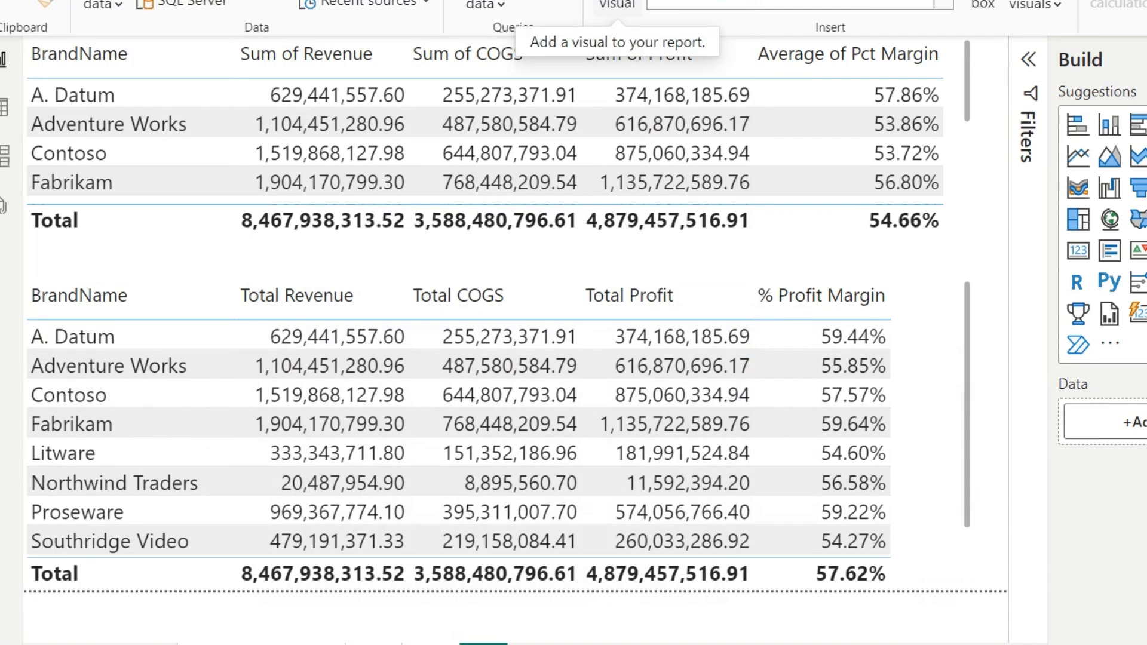
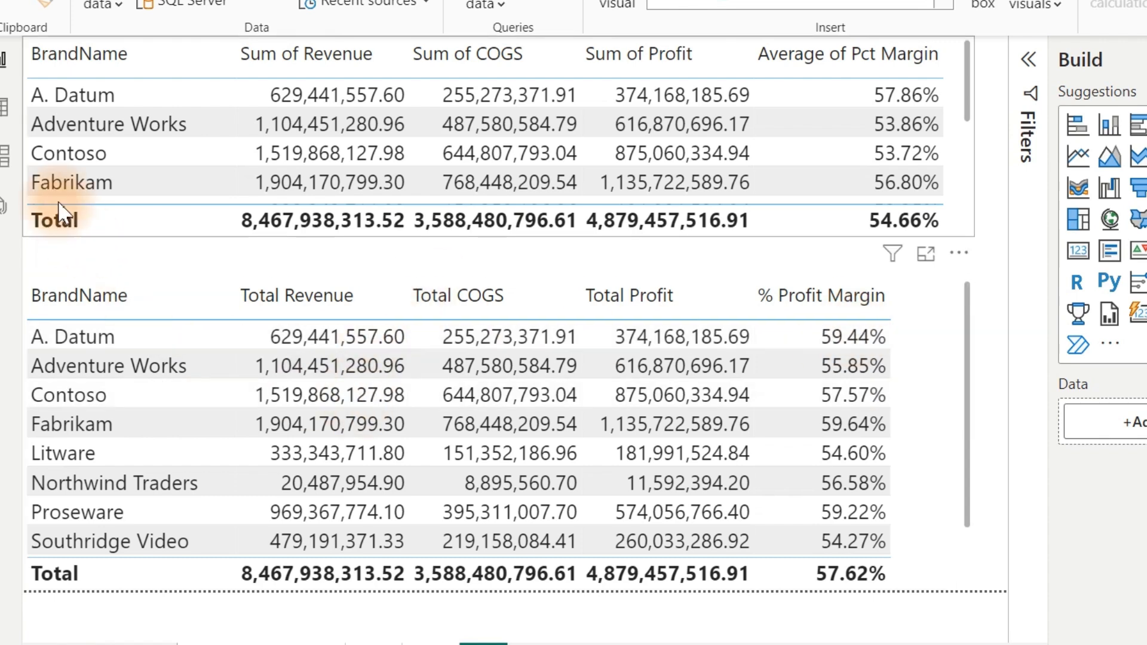
Step: Delete the Revenue calculated column from the FactSales table in Table view
click(5, 106)
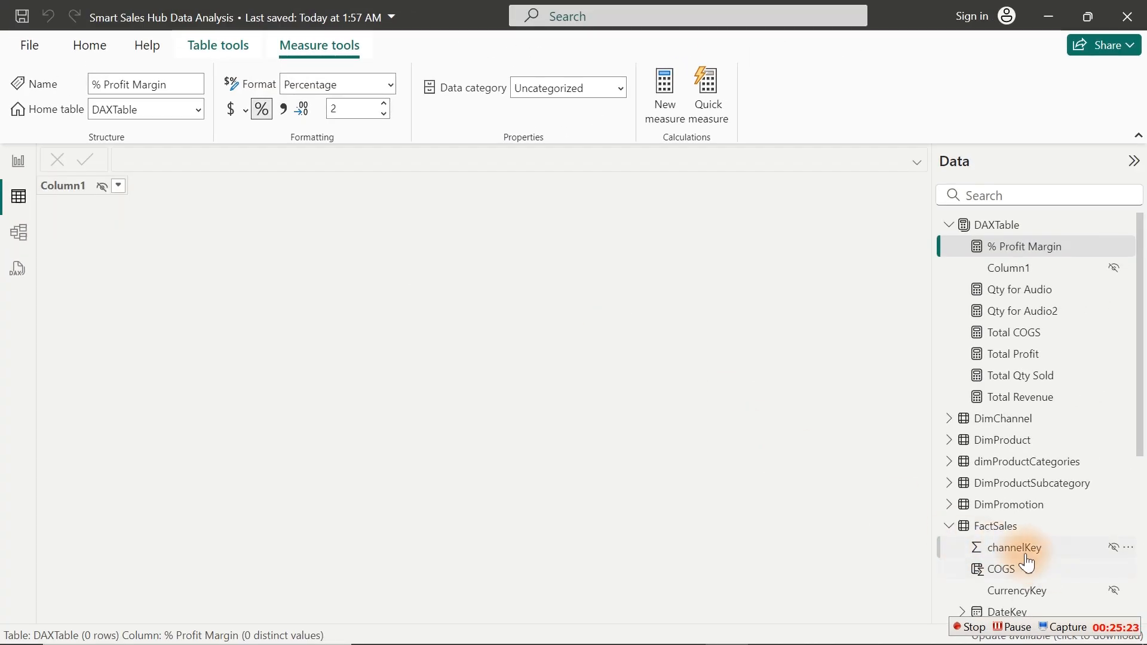
click(1024, 557)
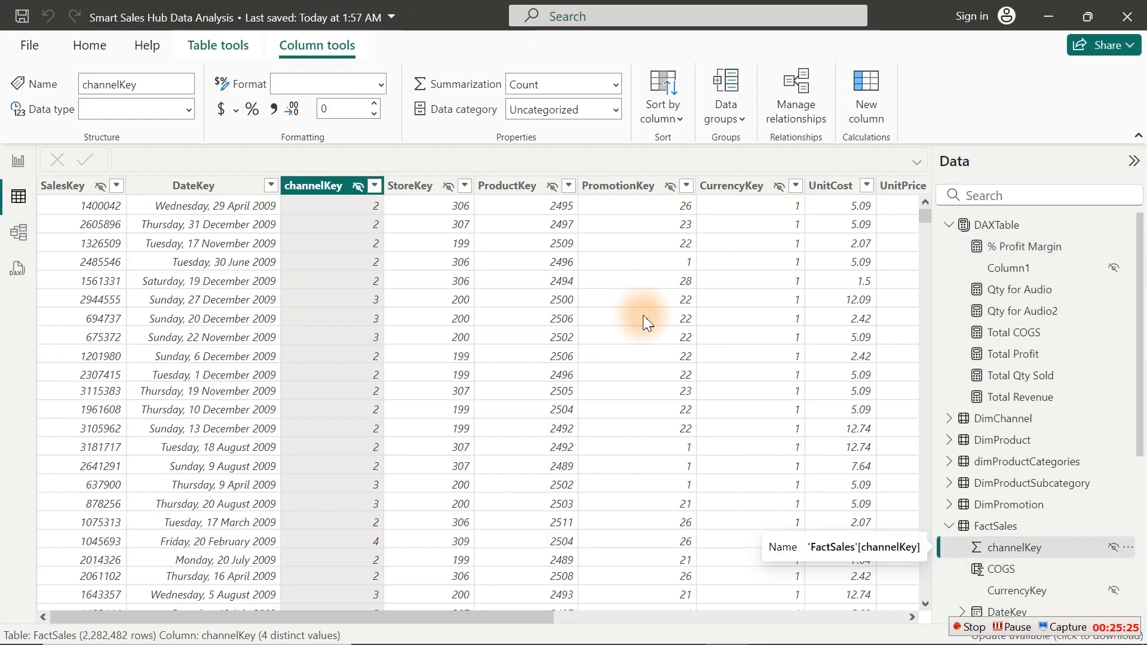
click(903, 613)
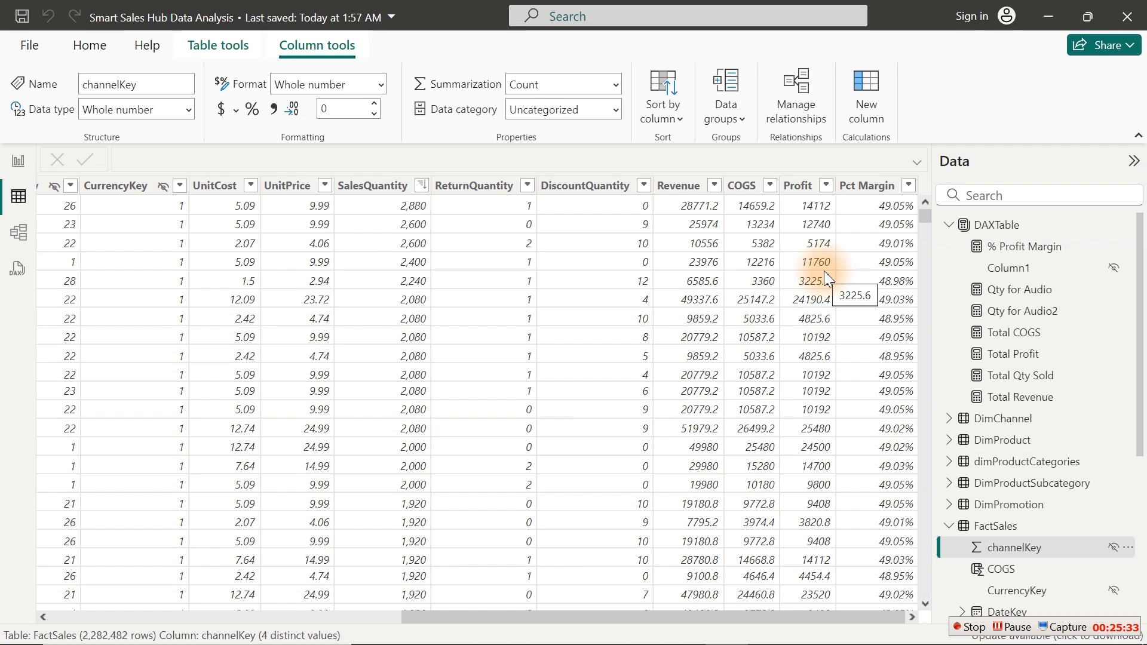
click(690, 189)
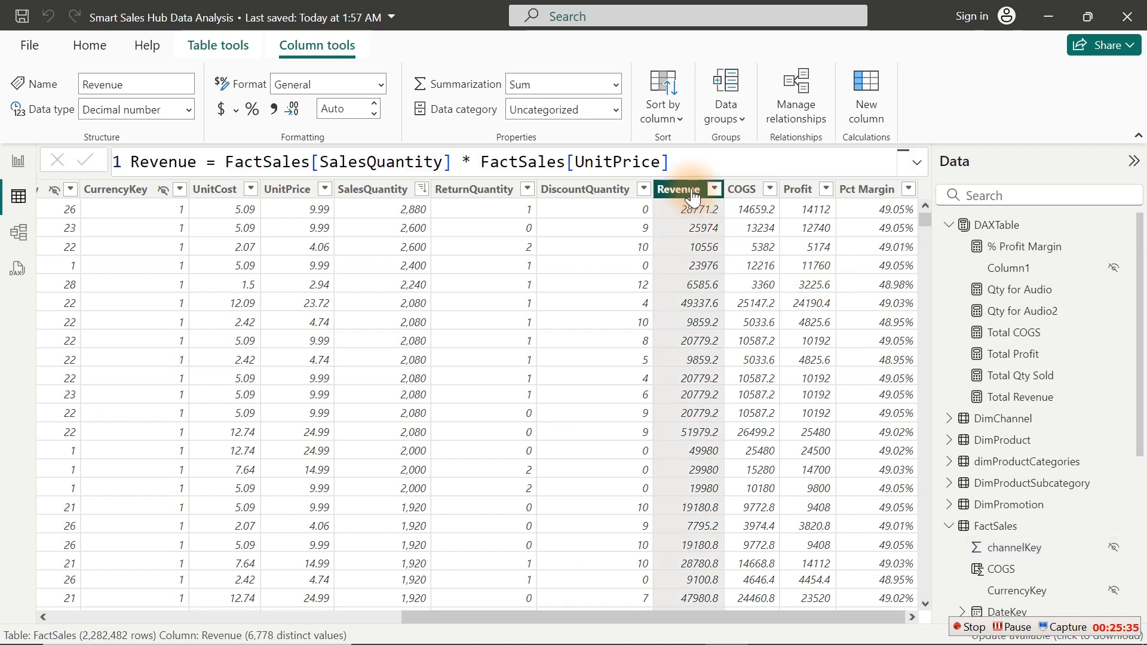
right_click(693, 195)
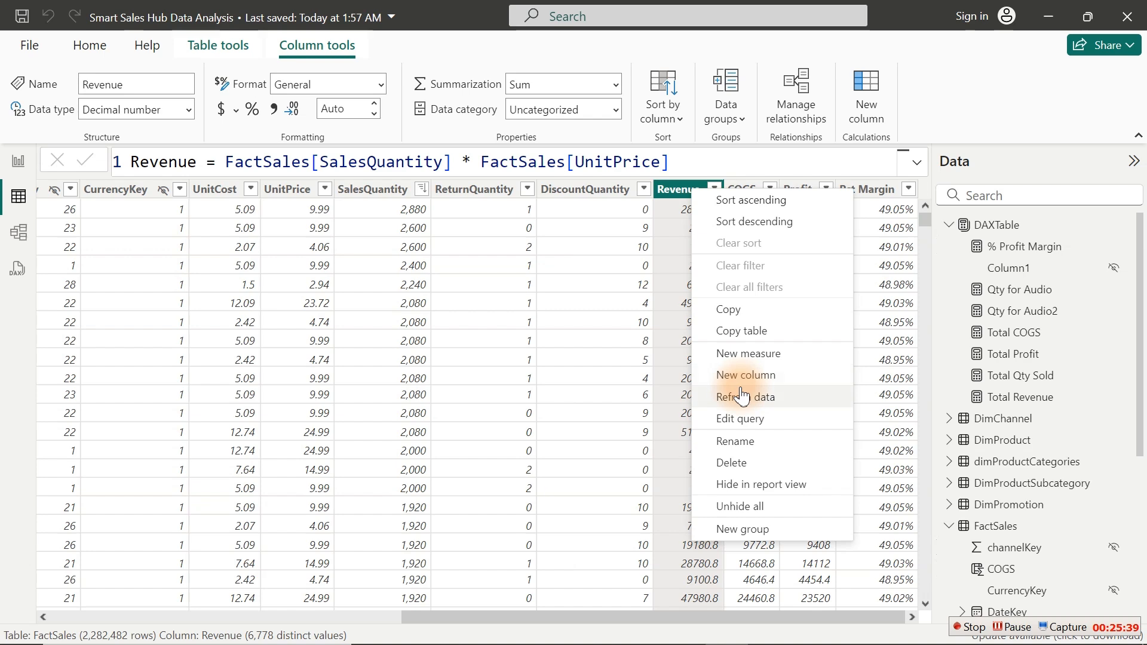
click(745, 457)
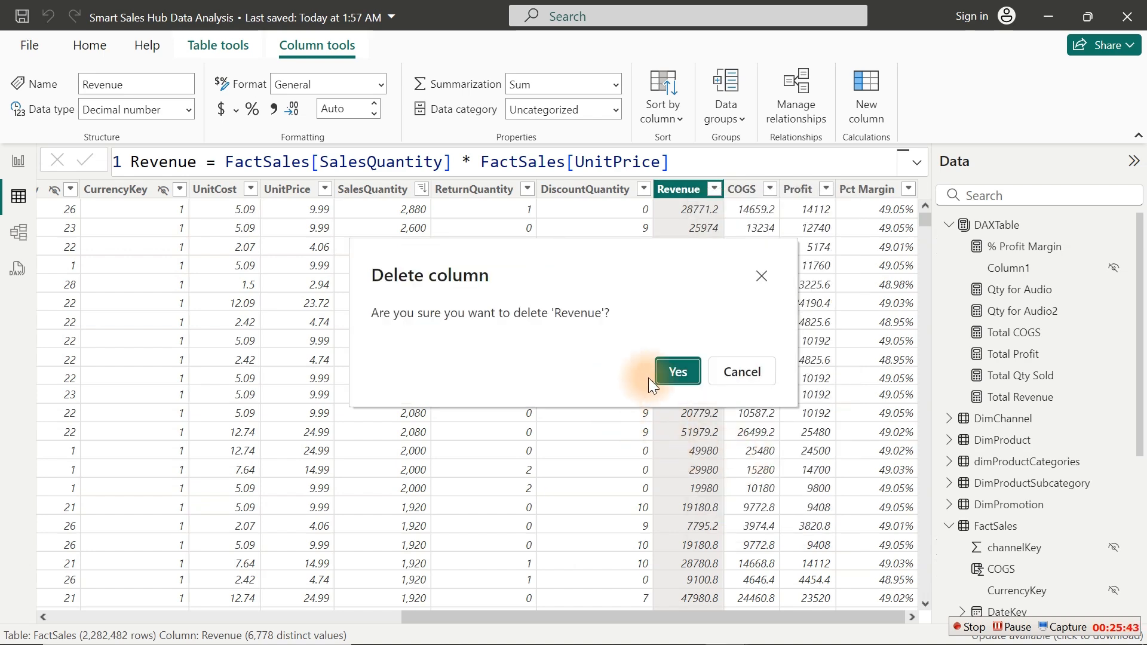
click(667, 378)
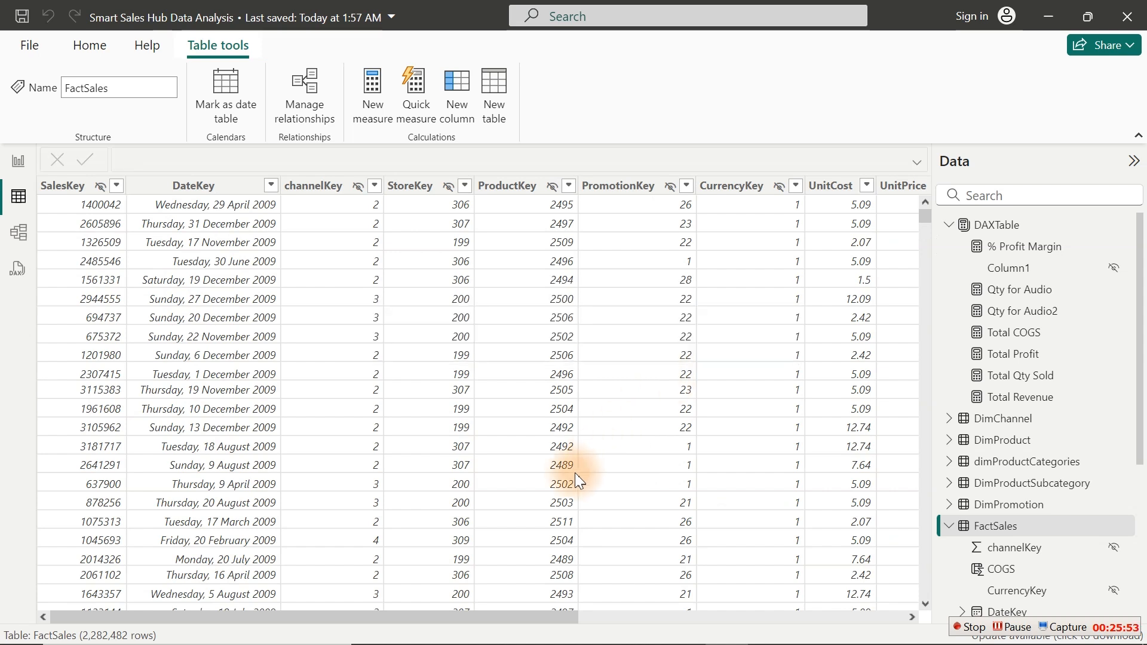
Step: Delete the Profit, Pct Margin and COGS calculated columns from FactSales together in Model view
click(19, 245)
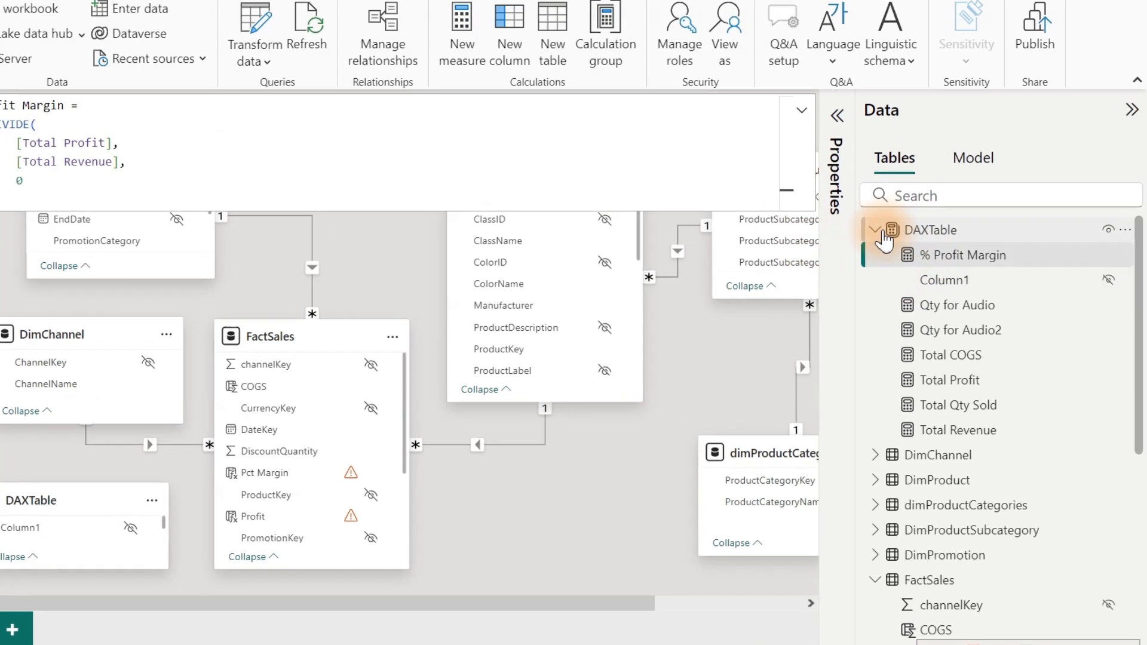
click(923, 264)
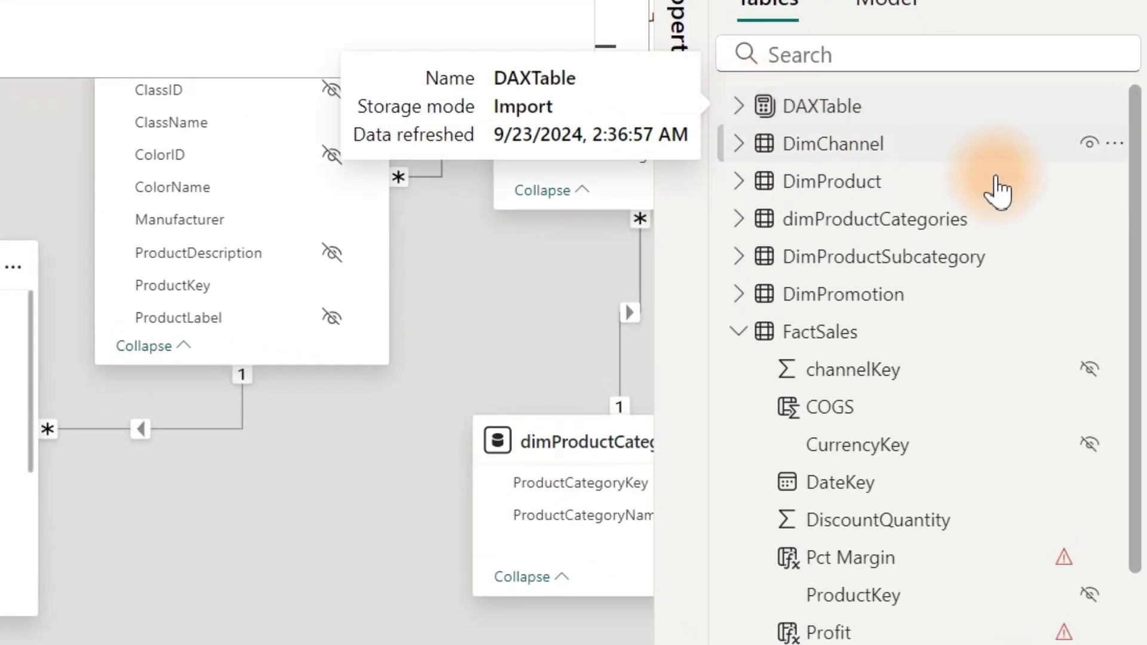
drag(1136, 237, 1146, 490)
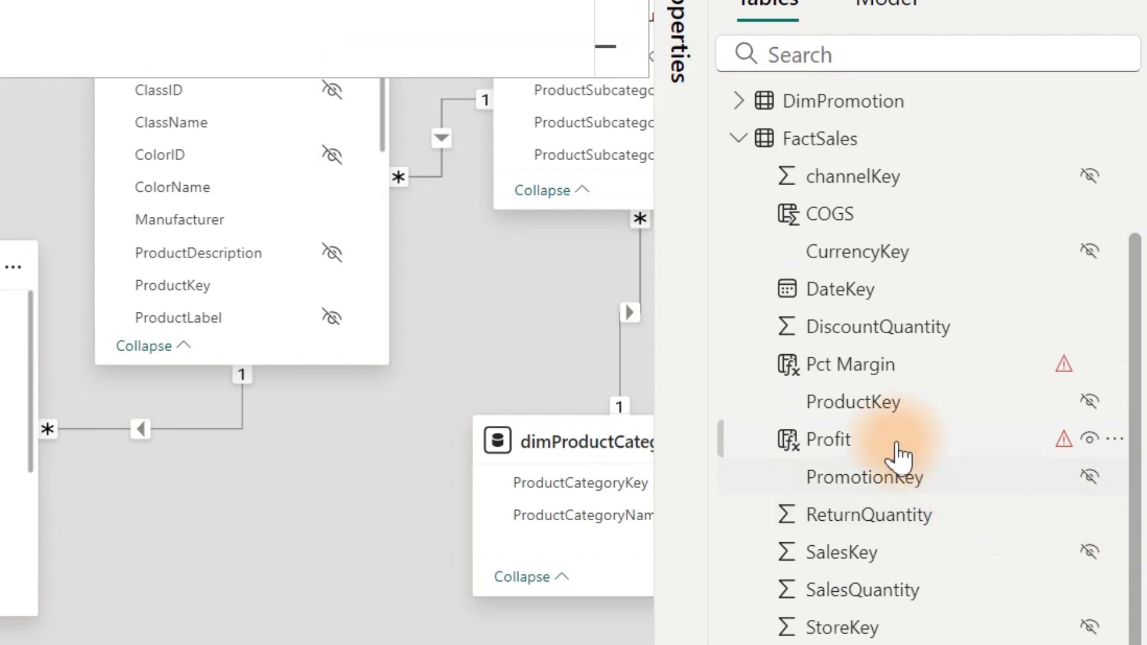
click(858, 440)
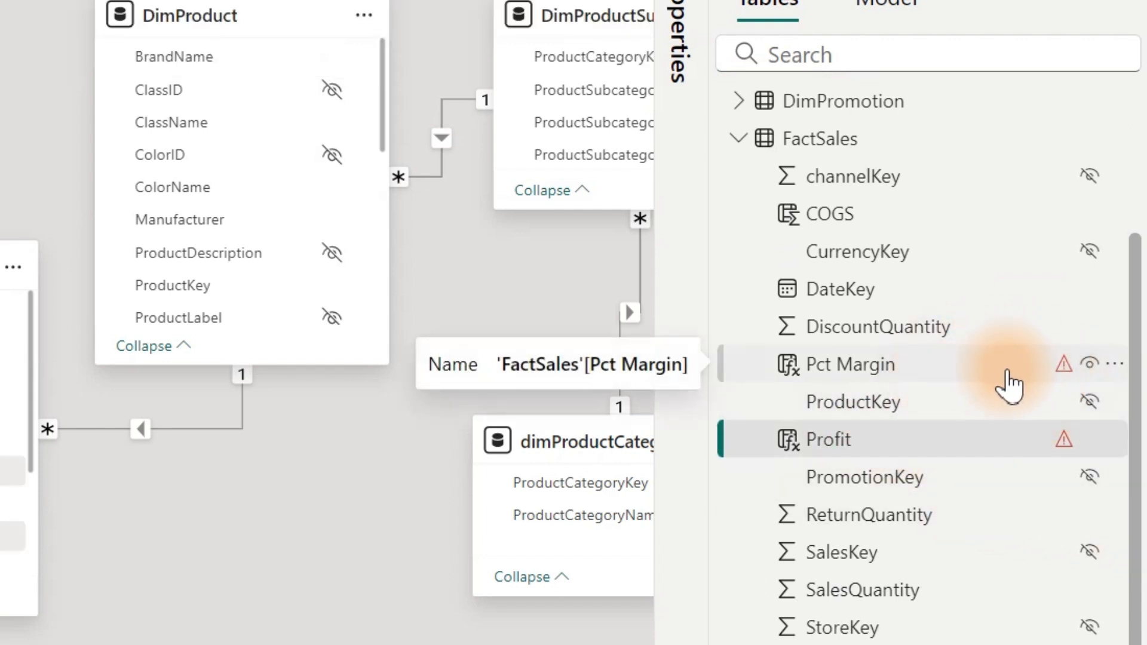
ctrl+click(1003, 383)
ctrl+click(922, 212)
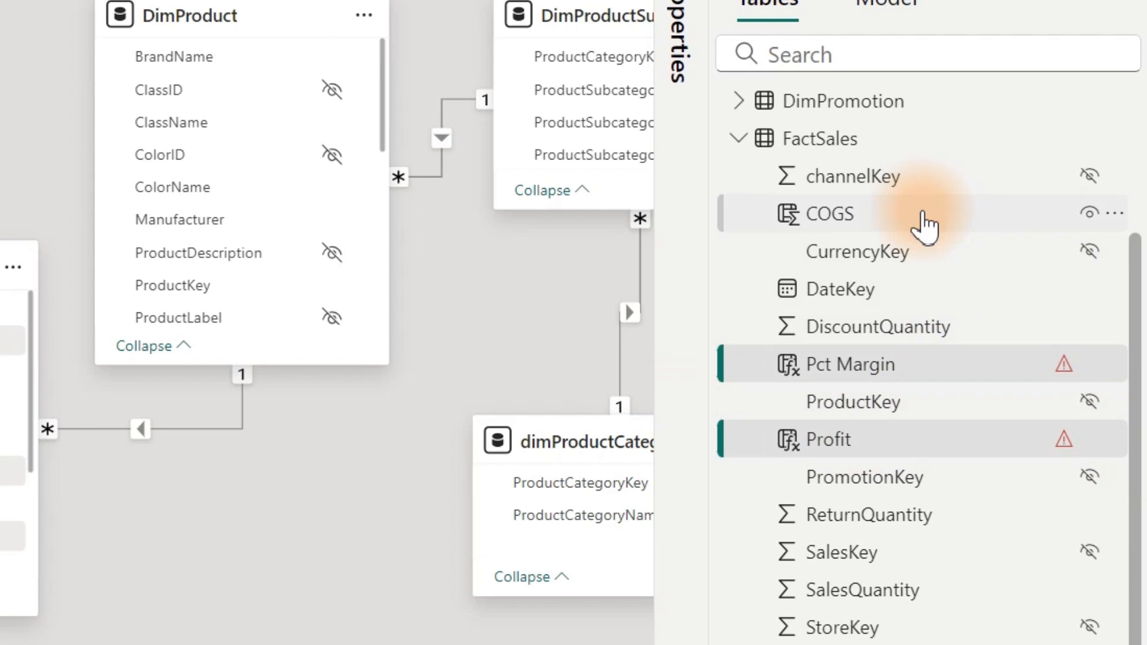
ctrl+click(917, 447)
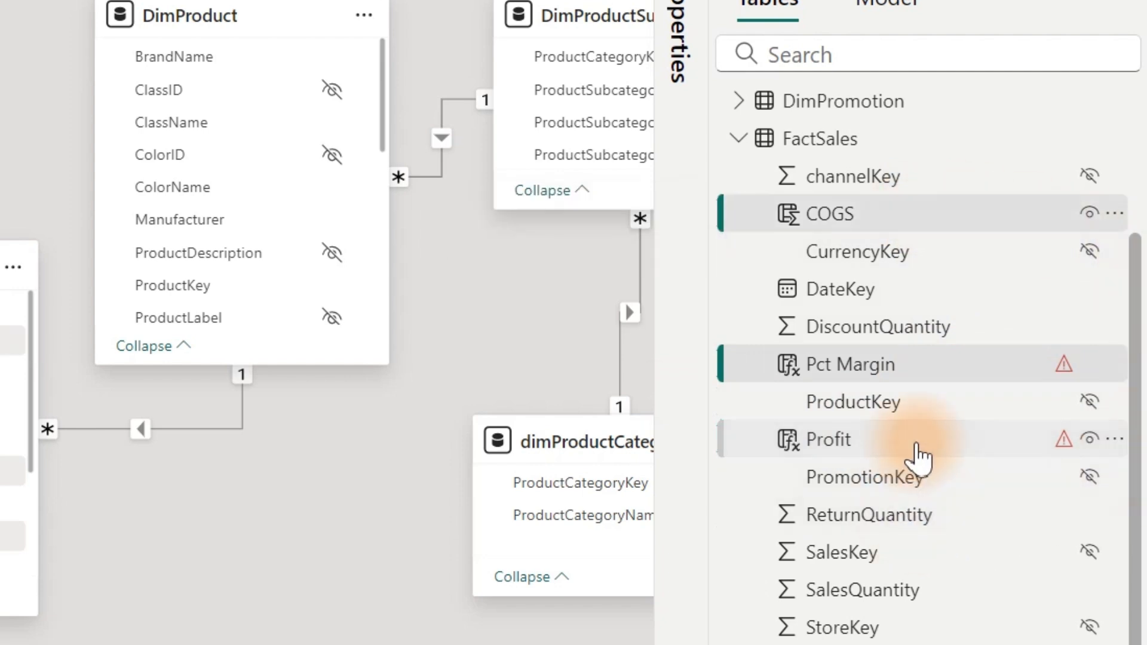
ctrl+click(915, 456)
key(Delete)
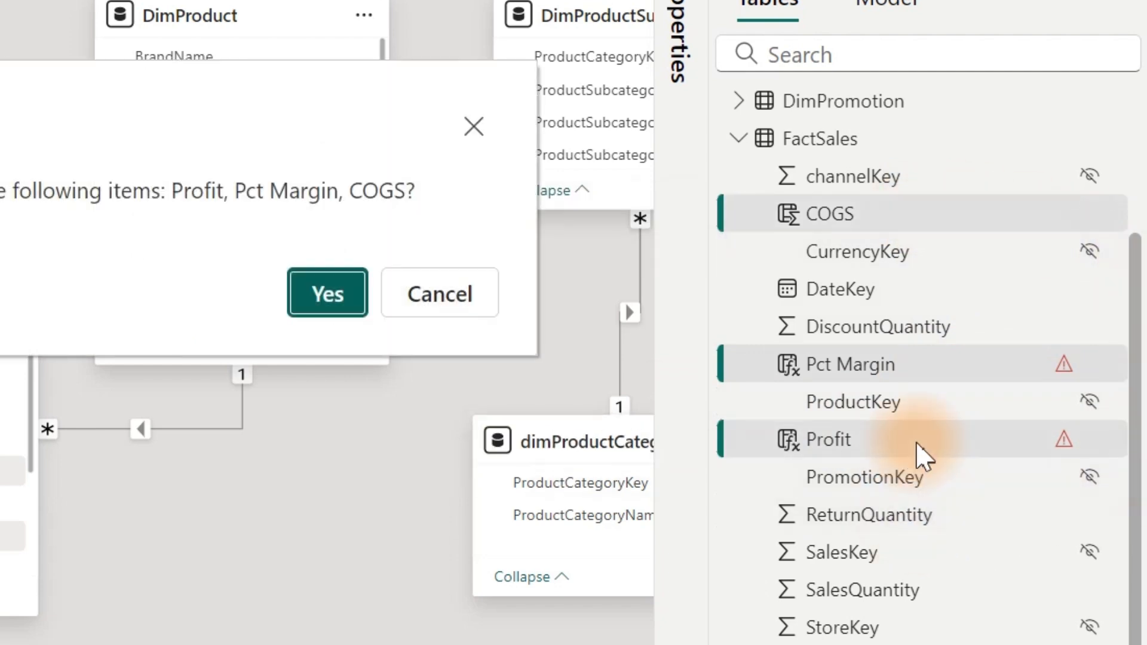
click(429, 309)
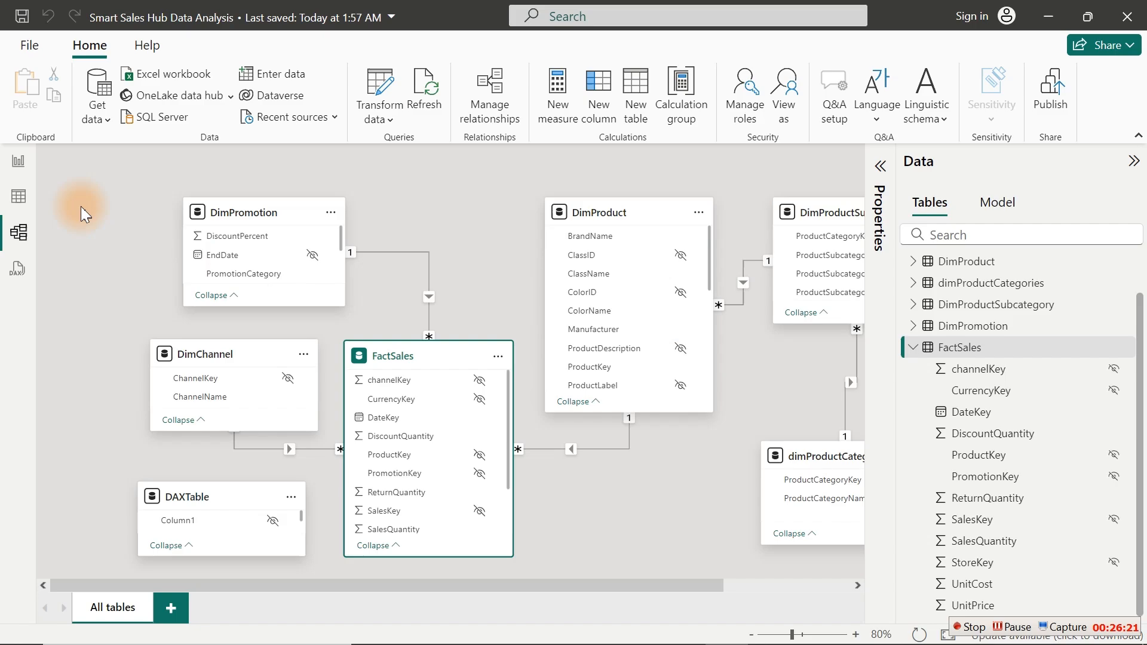
Step: Return to the report page, clear the broken fields from the upper brand table and delete that visual
click(17, 161)
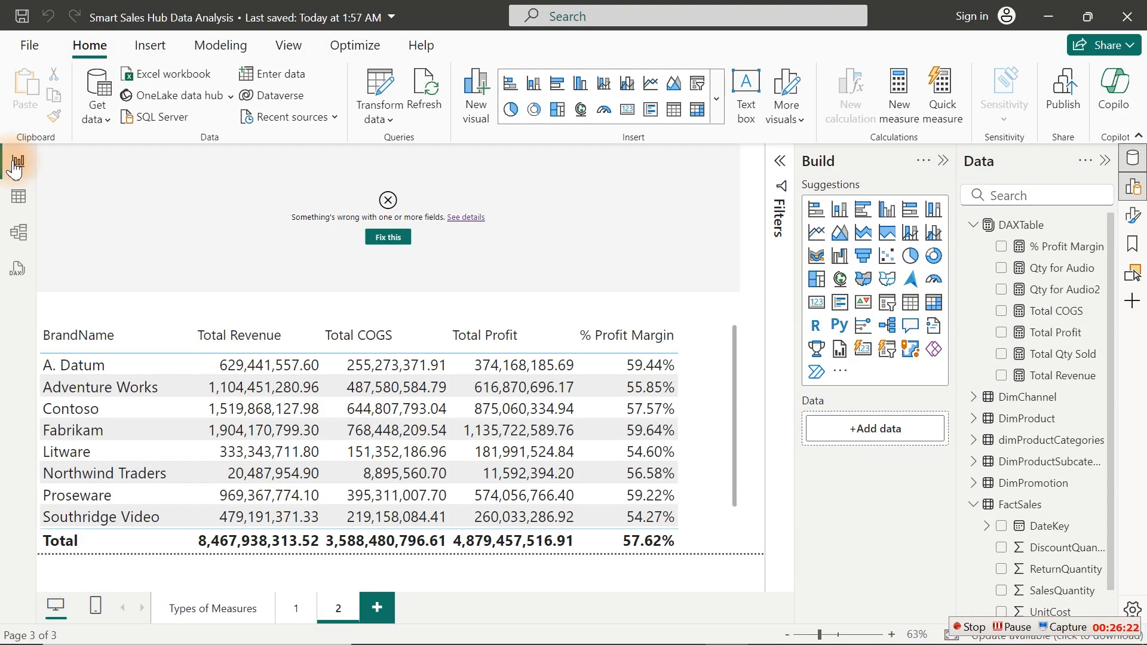
click(388, 237)
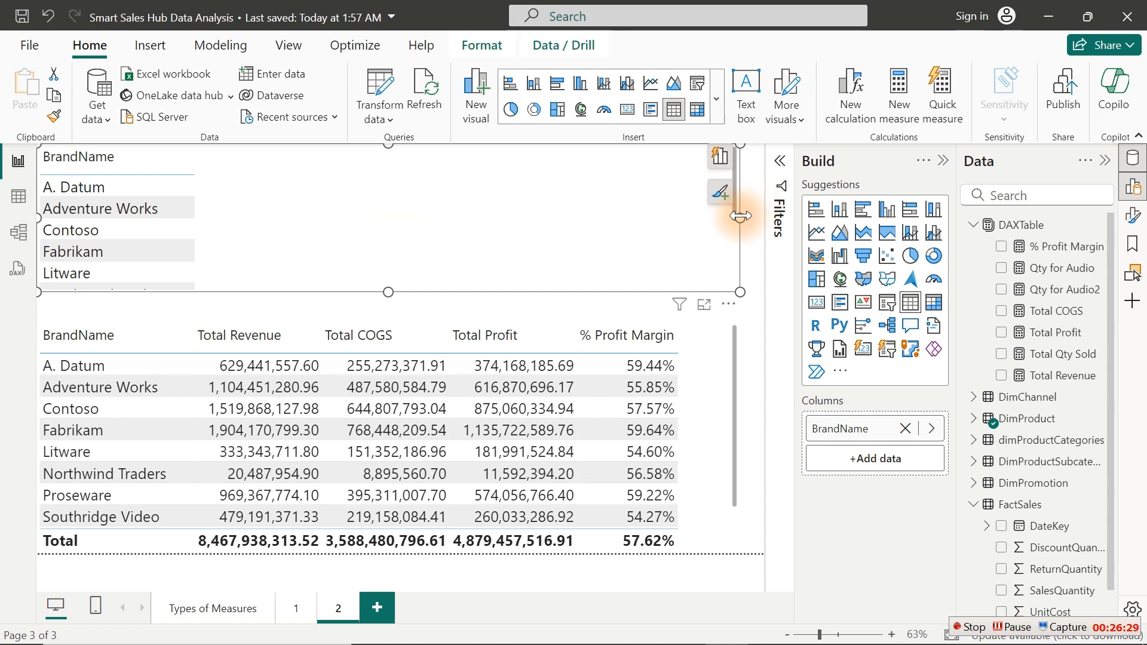
drag(740, 218, 229, 230)
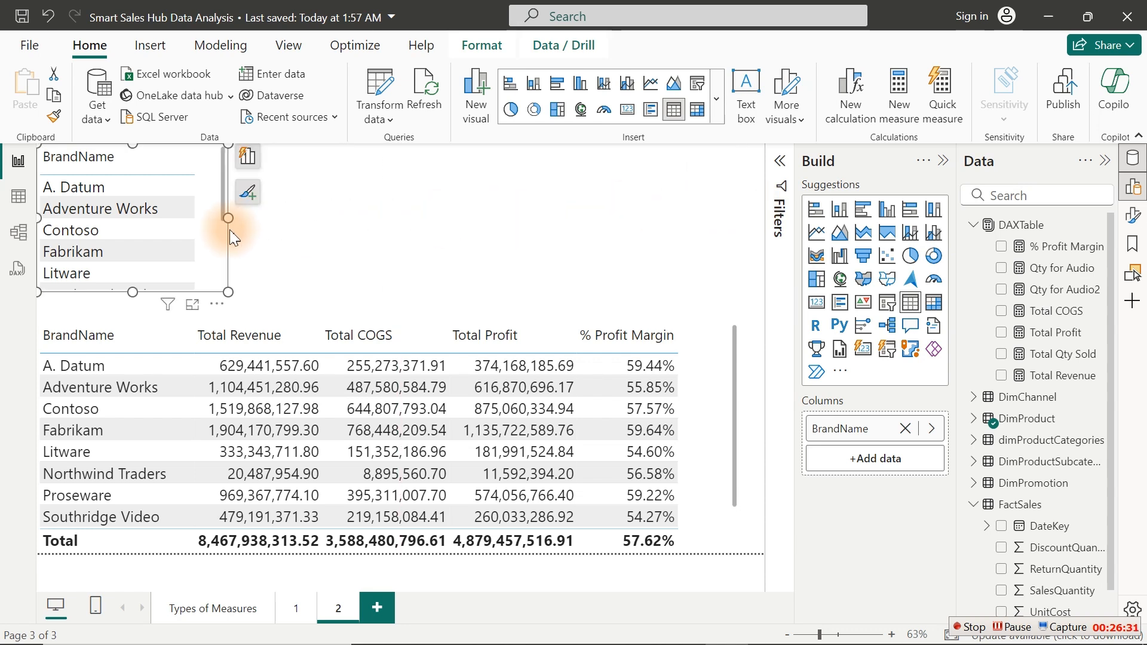
key(Delete)
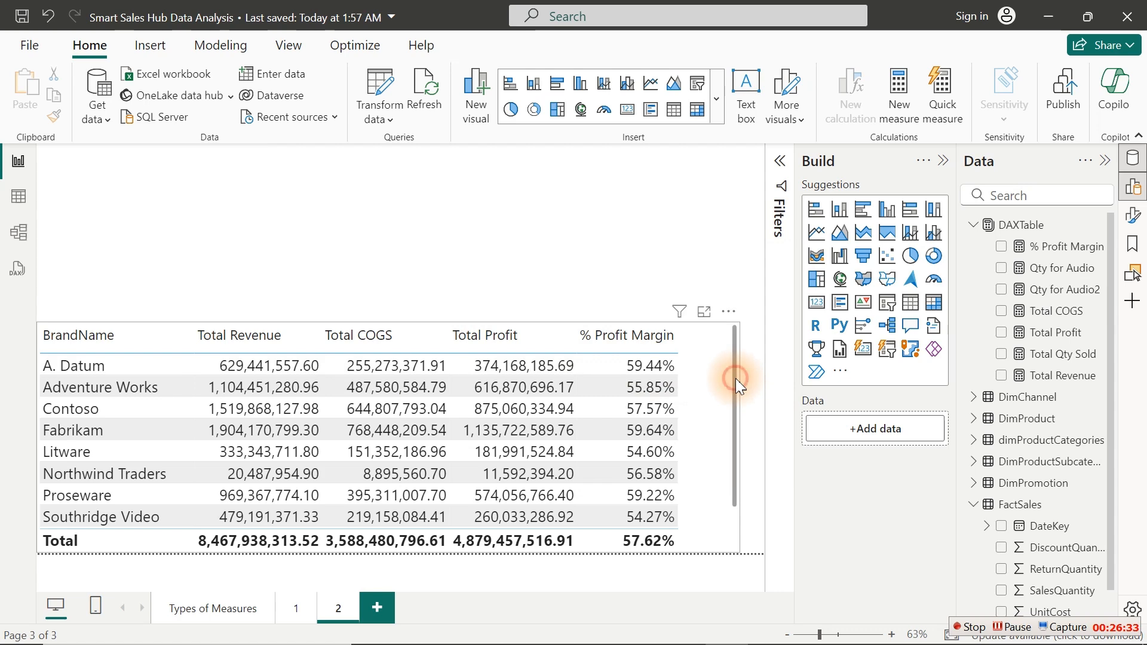
Step: Extend the remaining brand table upward into the freed space so more brand rows fit
click(735, 379)
drag(388, 322, 385, 171)
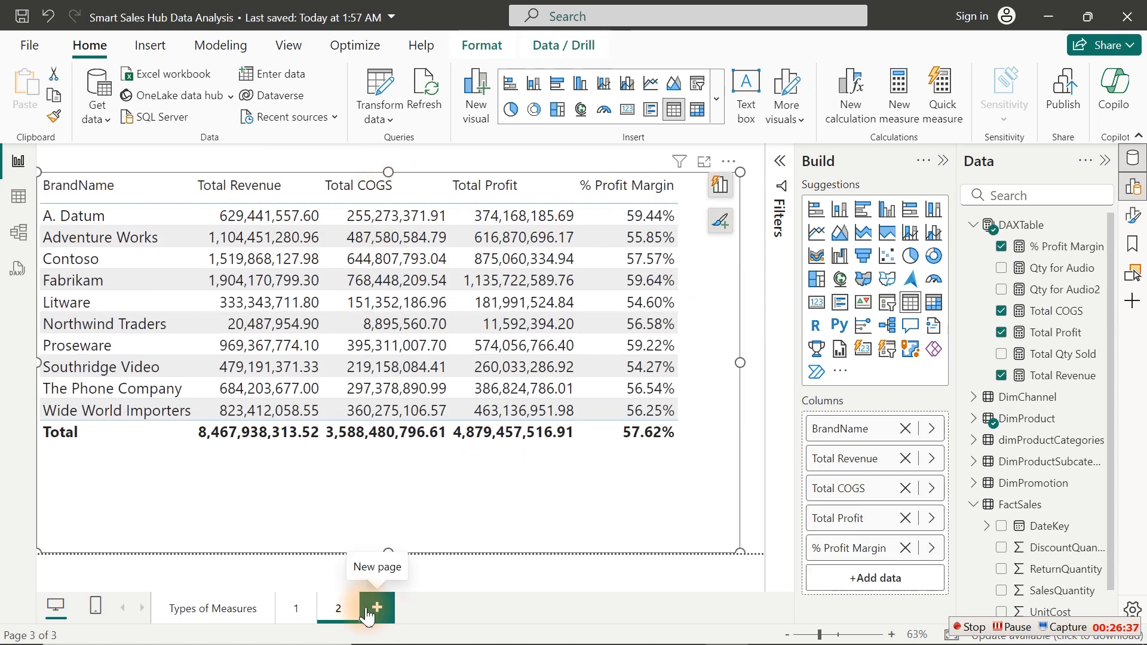